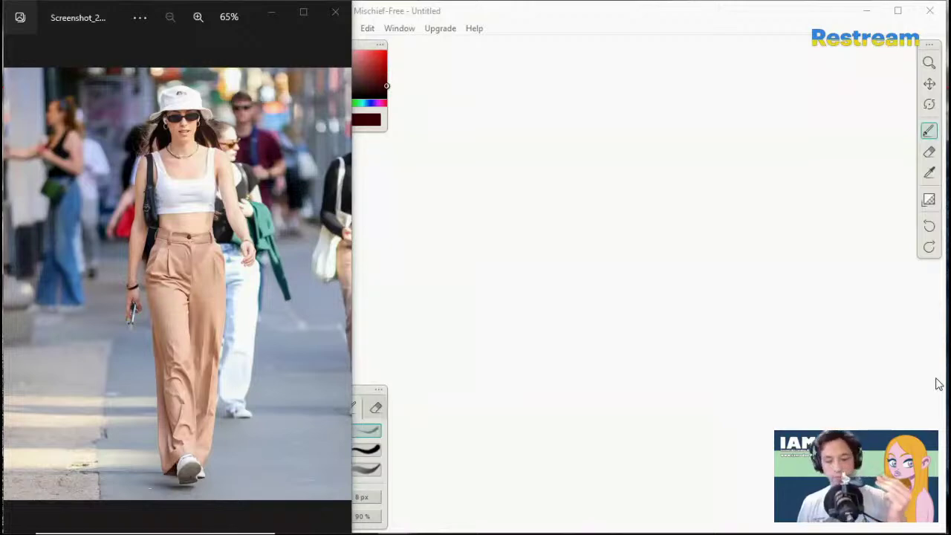
Step: Bring the blank Mischief-Free canvas to the front beside the reference photo
click(580, 15)
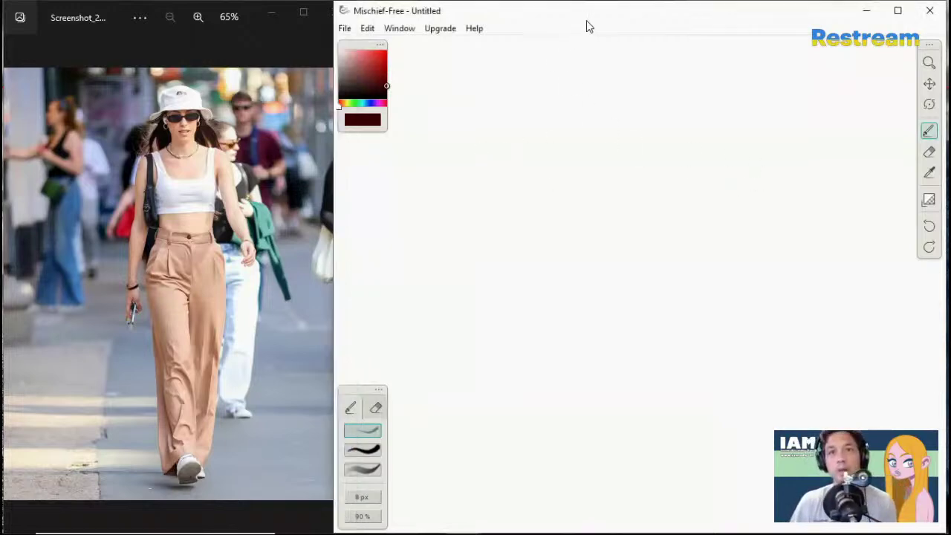
drag(526, 130, 689, 141)
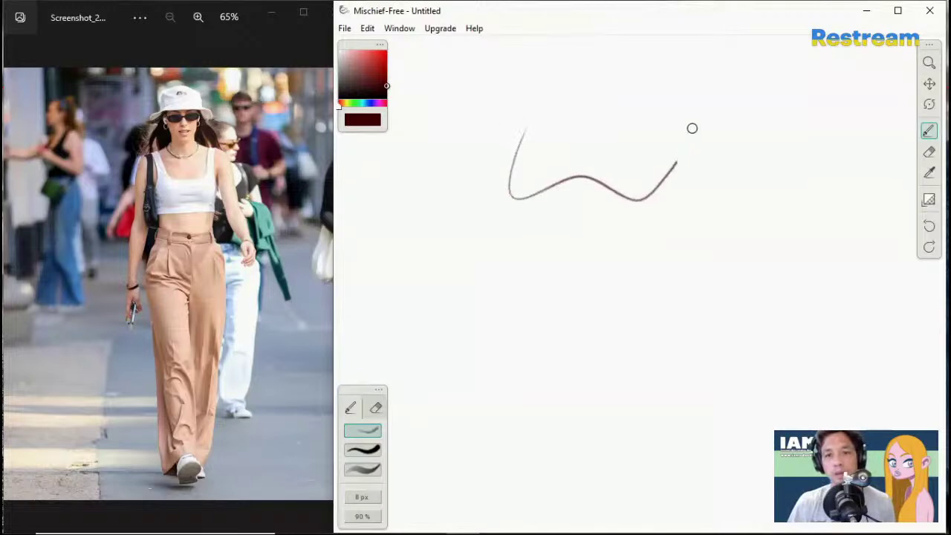
key(ctrl+z)
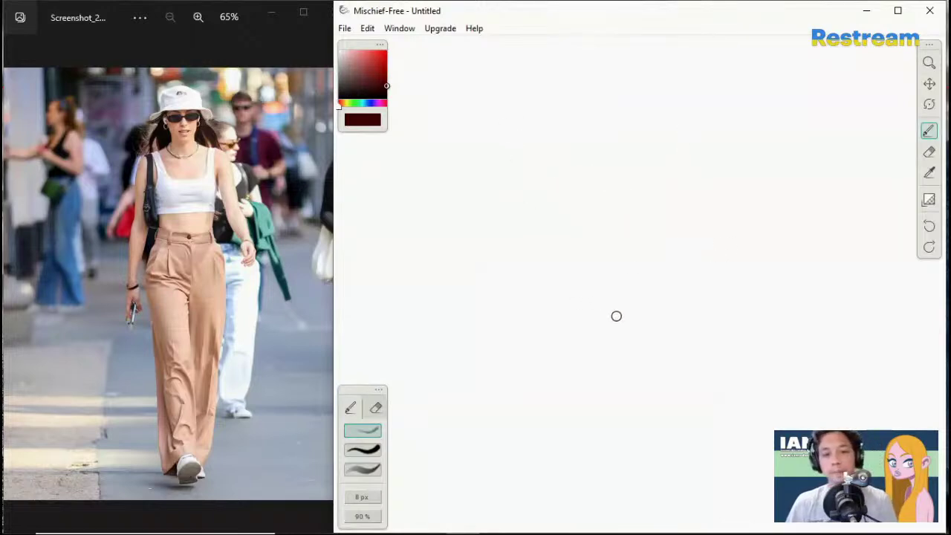
drag(548, 155, 549, 208)
drag(533, 169, 627, 154)
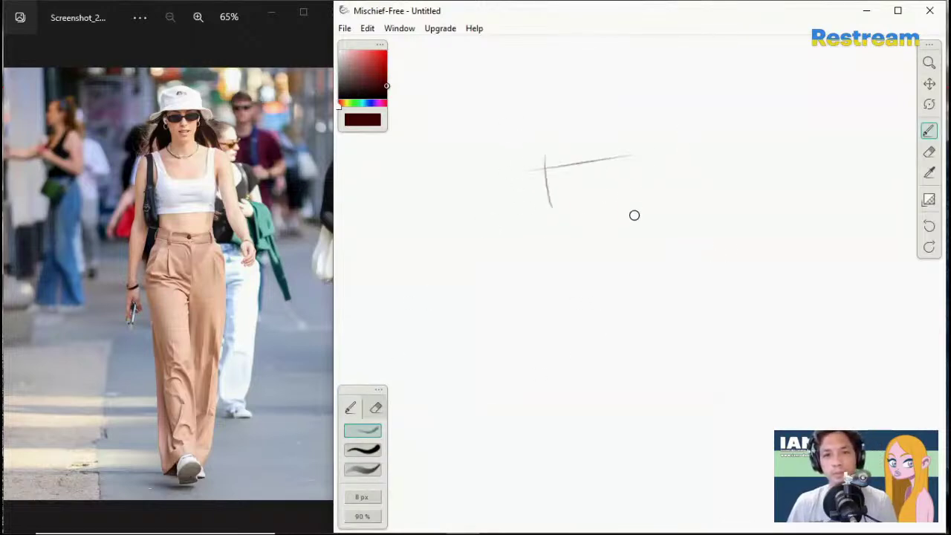
key(ctrl+z)
key(ctrl+z)
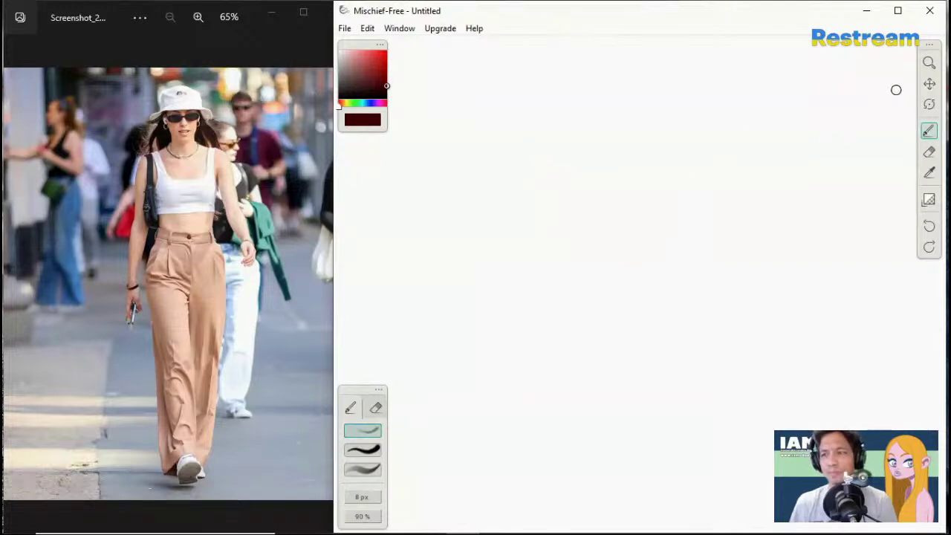
click(371, 30)
click(416, 96)
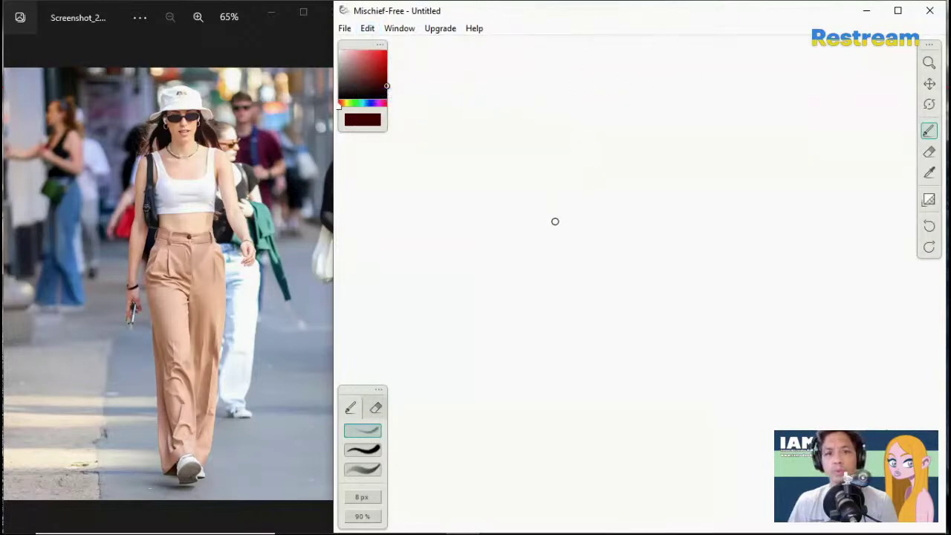
drag(527, 195, 533, 276)
key(ctrl+z)
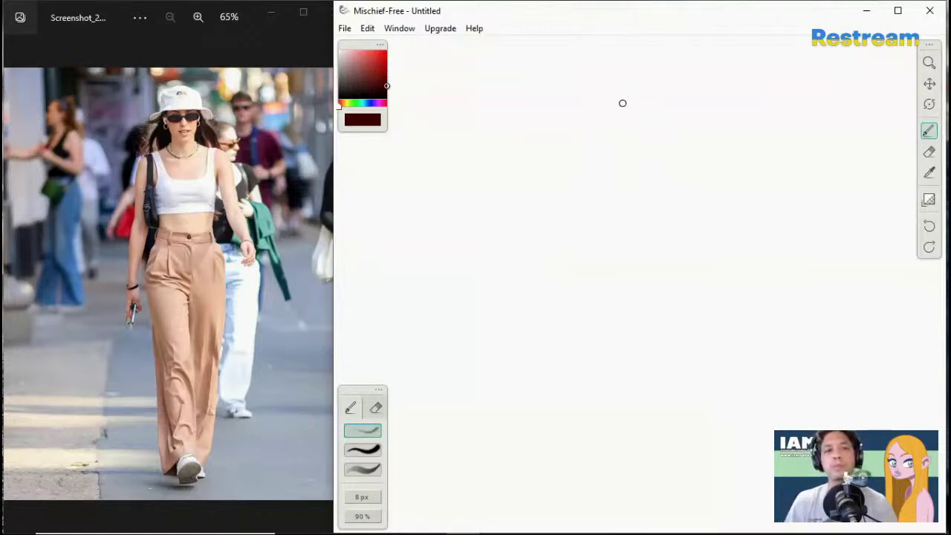
Step: Sketch the head, neck, slanted shoulder line and both sides of the torso with light 8 px dark red strokes
drag(615, 111, 636, 90)
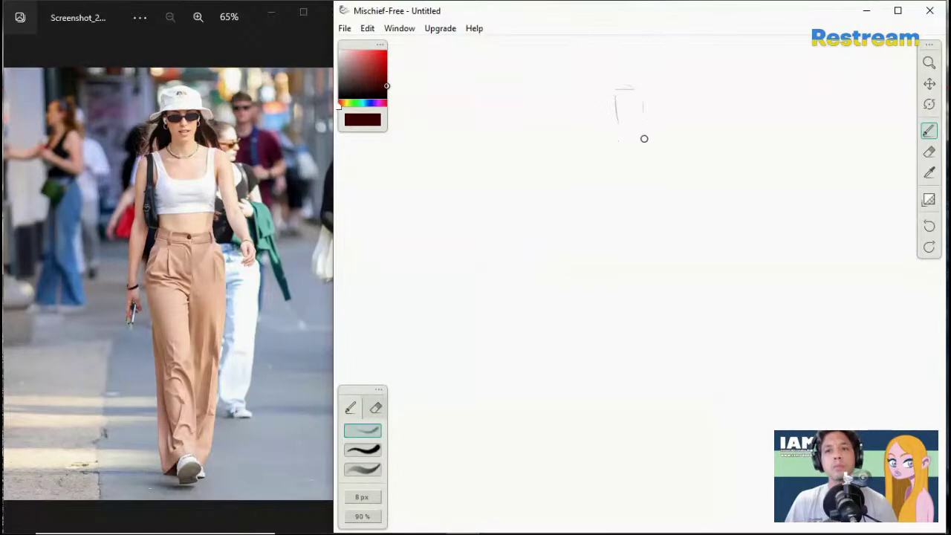
drag(619, 122, 638, 128)
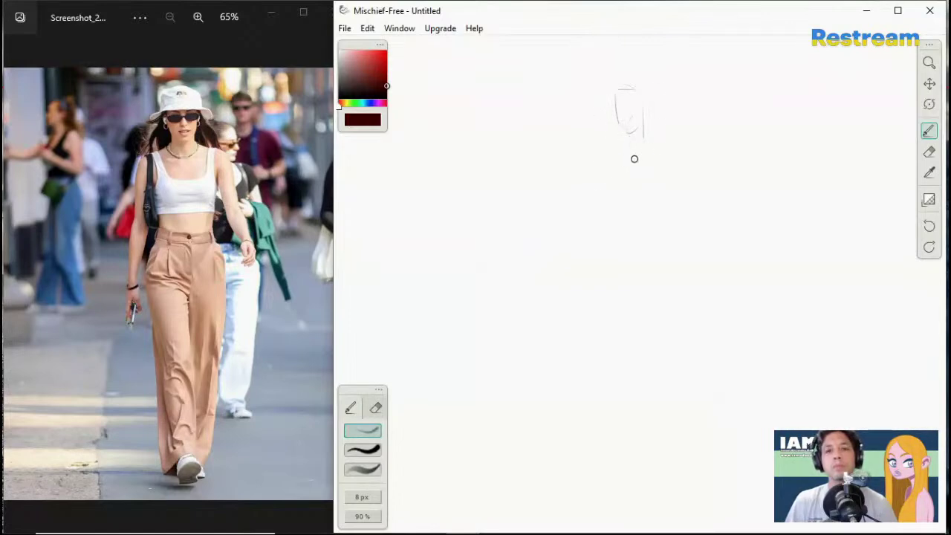
drag(620, 158, 686, 143)
drag(599, 159, 618, 254)
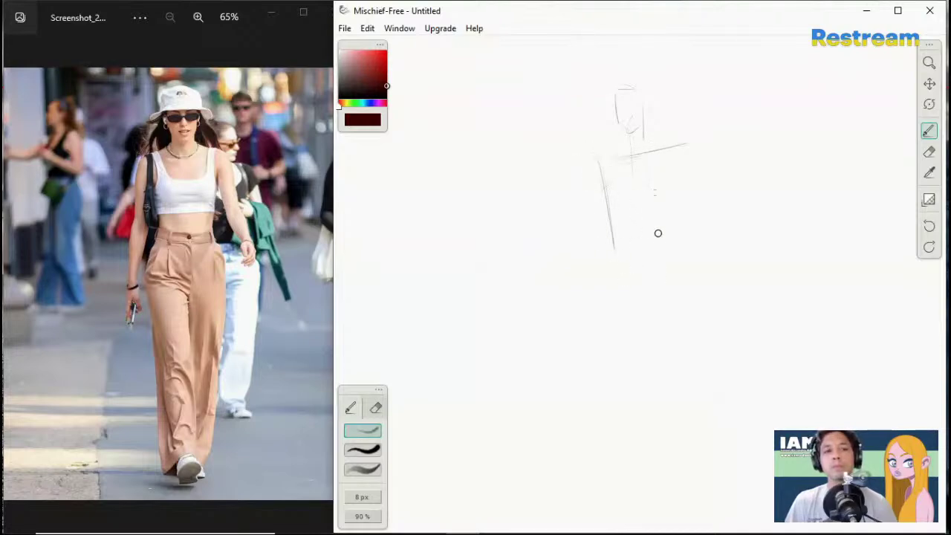
drag(664, 189, 664, 214)
drag(652, 157, 649, 239)
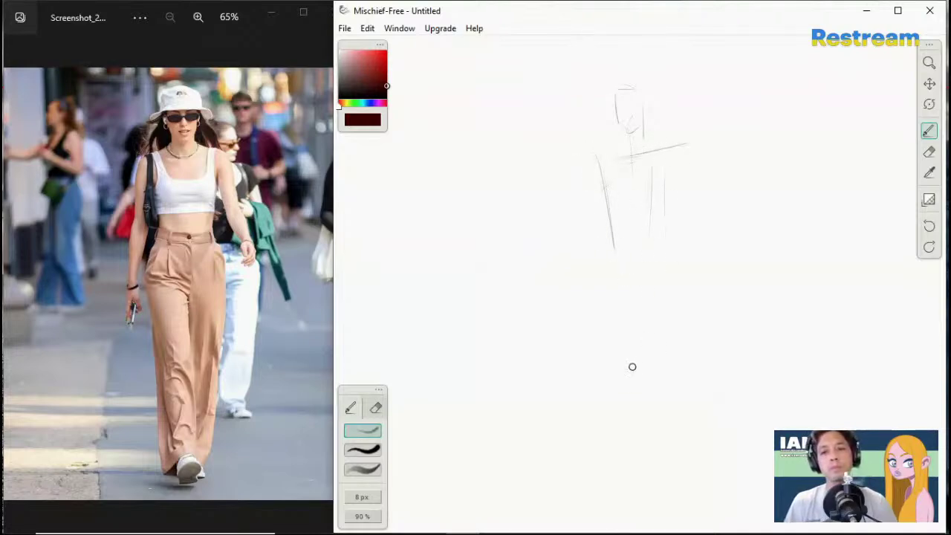
Step: Sketch the forward leg's wide trouser outline down to the hem and scribble in its shoe
drag(618, 403, 630, 435)
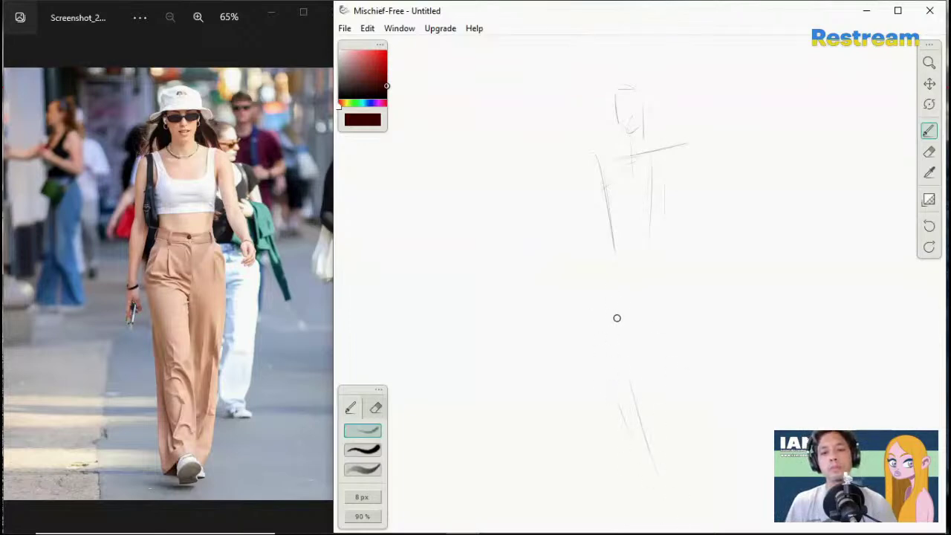
mouse_move(617, 322)
mouse_down()
mouse_move(665, 498)
mouse_move(660, 489)
mouse_move(673, 500)
mouse_move(660, 490)
mouse_move(680, 492)
mouse_move(655, 486)
mouse_move(681, 514)
mouse_move(676, 486)
mouse_move(665, 488)
mouse_move(683, 488)
mouse_move(685, 505)
mouse_move(674, 505)
mouse_move(687, 506)
mouse_move(664, 506)
mouse_move(674, 511)
mouse_move(687, 509)
mouse_move(687, 490)
mouse_move(654, 496)
mouse_move(670, 482)
mouse_move(656, 480)
mouse_move(649, 458)
mouse_move(654, 493)
mouse_move(660, 485)
mouse_move(652, 502)
mouse_move(631, 502)
mouse_move(658, 498)
mouse_up()
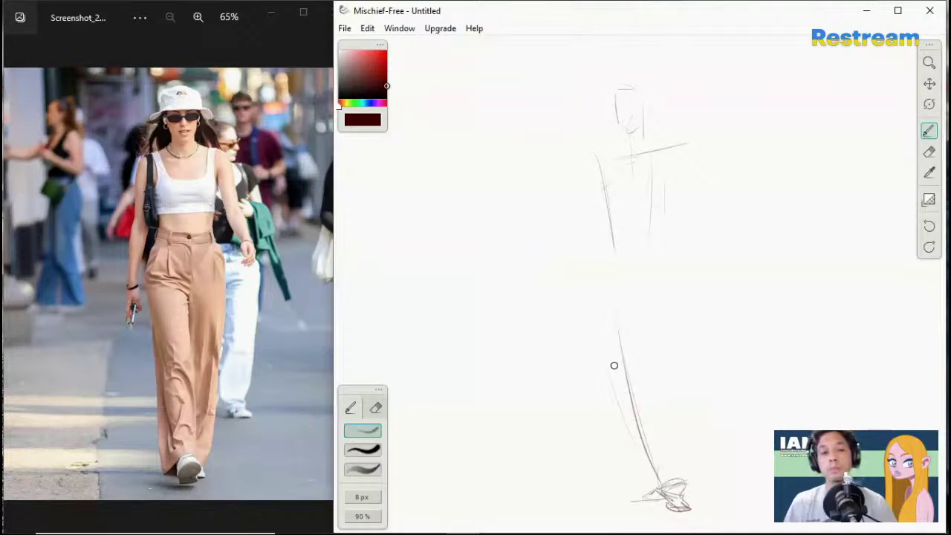
drag(605, 330, 622, 468)
drag(615, 371, 635, 496)
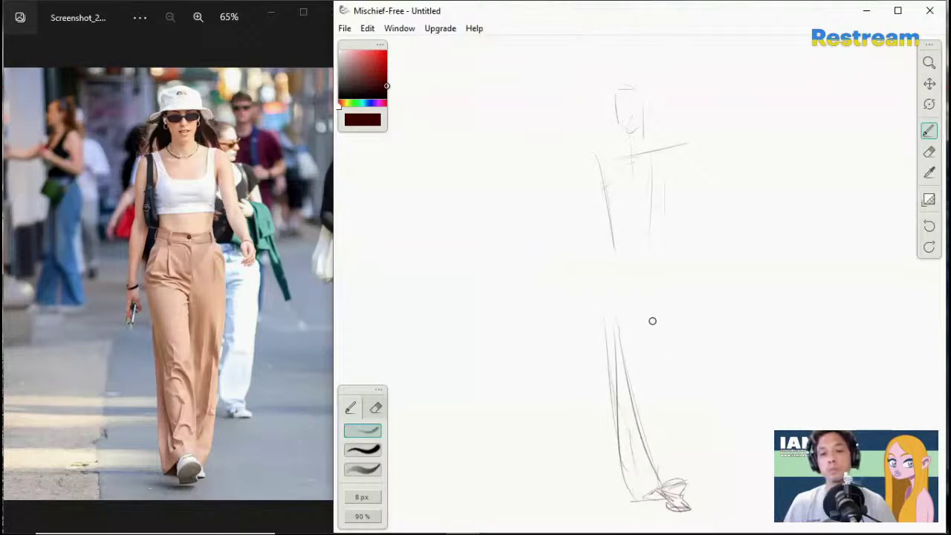
drag(655, 349, 663, 427)
drag(664, 394, 677, 465)
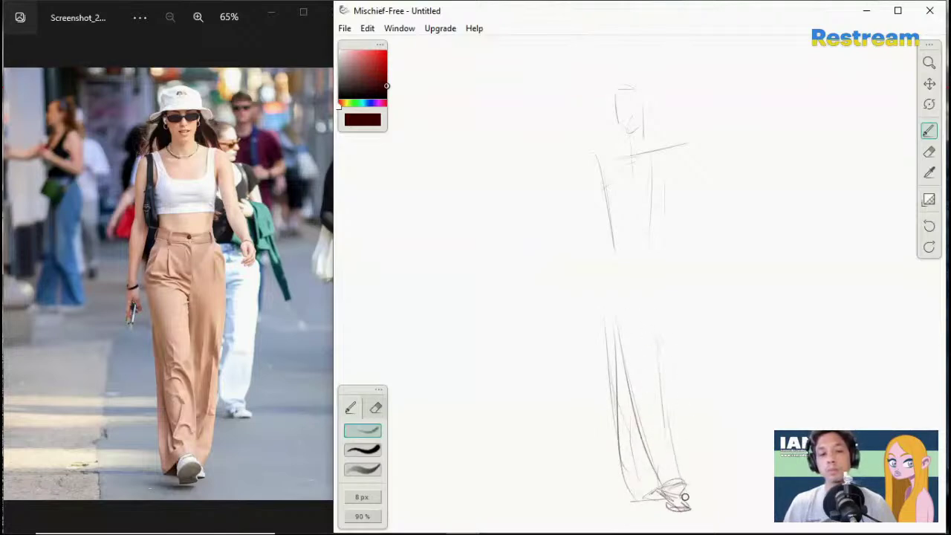
mouse_move(658, 497)
mouse_down()
mouse_move(685, 486)
mouse_move(687, 500)
mouse_move(671, 503)
mouse_move(676, 489)
mouse_move(673, 508)
mouse_move(689, 484)
mouse_move(684, 510)
mouse_up()
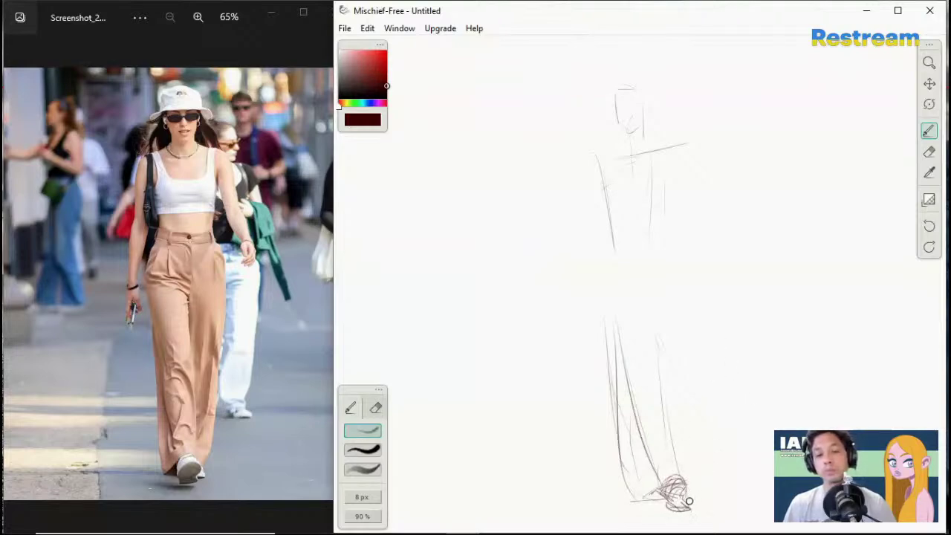
Step: Add the rear foot and the outer contour of the rear trouser leg
mouse_move(688, 498)
mouse_down()
mouse_move(701, 497)
mouse_move(689, 491)
mouse_up()
mouse_move(703, 454)
mouse_down()
mouse_move(692, 489)
mouse_move(693, 442)
mouse_up()
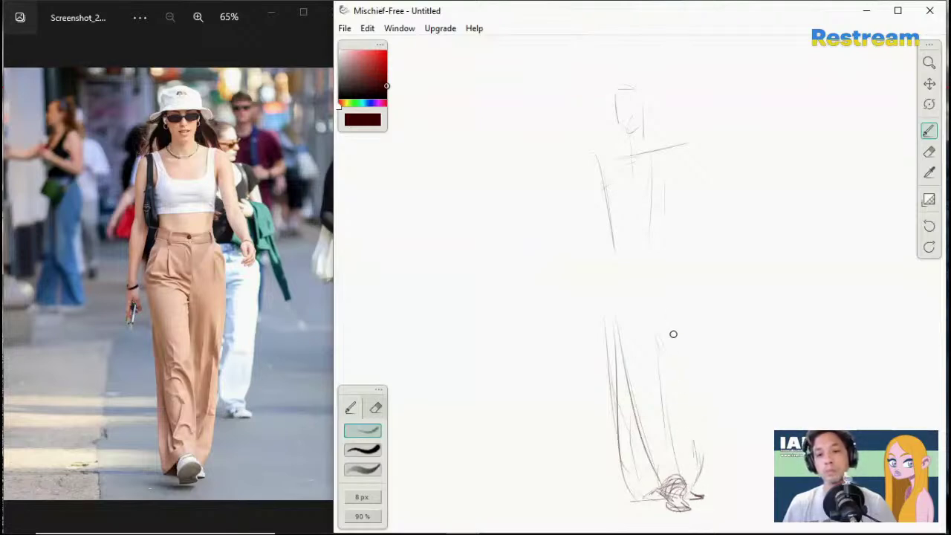
drag(685, 393, 686, 307)
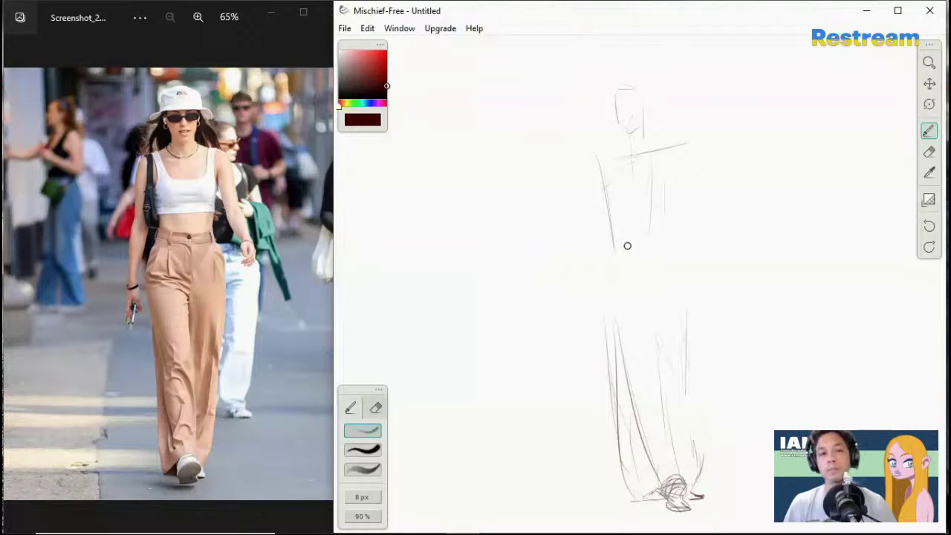
Step: Sketch the waist narrowing into the hips on both sides and reinforce the upper-body side line
mouse_move(625, 239)
mouse_down()
mouse_move(615, 263)
mouse_move(594, 290)
mouse_move(604, 354)
mouse_move(604, 298)
mouse_move(610, 366)
mouse_up()
drag(603, 298, 610, 353)
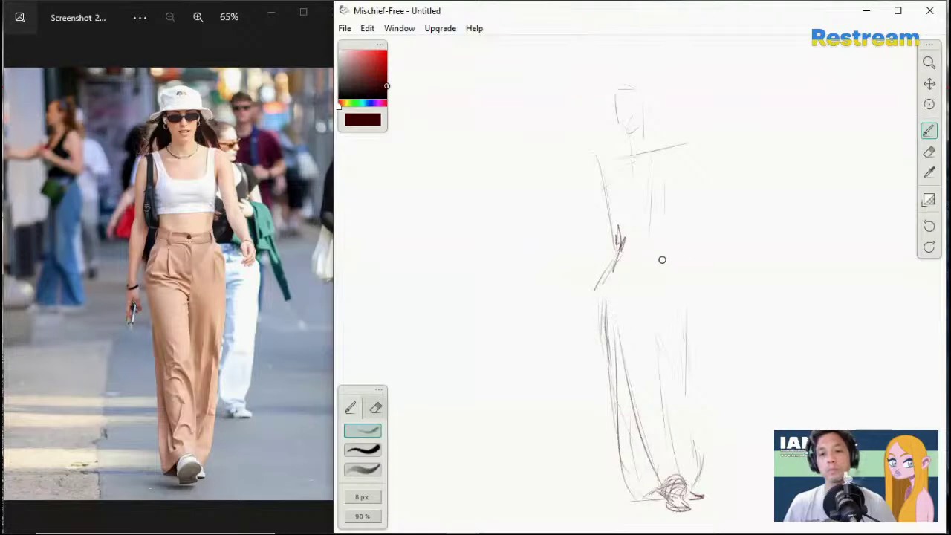
mouse_move(652, 247)
mouse_down()
mouse_move(681, 265)
mouse_move(675, 249)
mouse_move(686, 280)
mouse_move(668, 265)
mouse_move(687, 278)
mouse_up()
drag(667, 174, 666, 236)
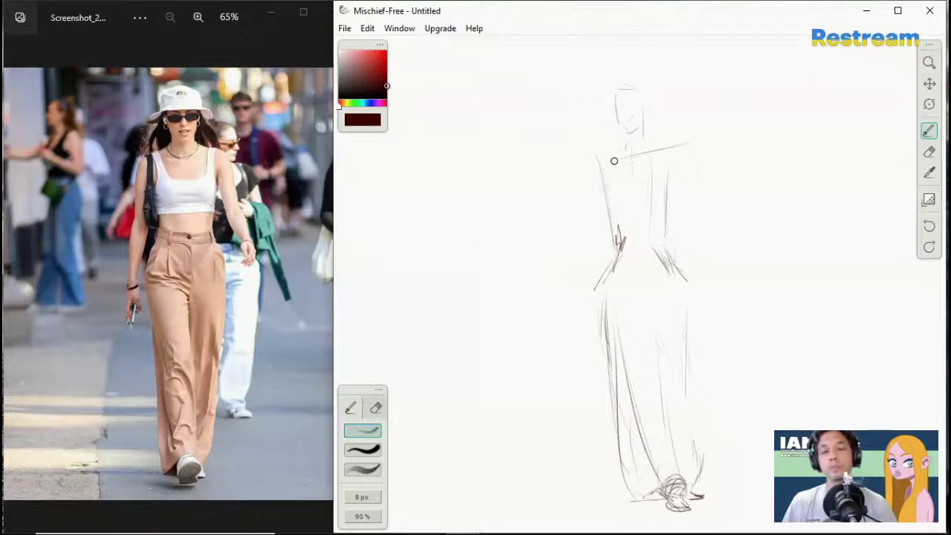
Step: Extend the shoulder line and draw the figure's hanging right arm with forearm, wrist bracelet and hand
mouse_move(614, 161)
mouse_down()
mouse_move(591, 164)
mouse_move(596, 237)
mouse_up()
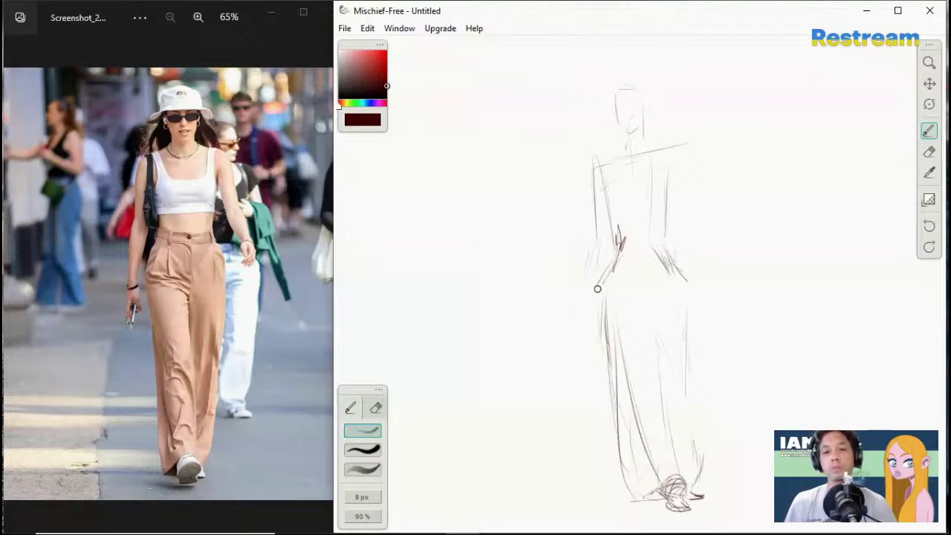
drag(600, 242, 588, 331)
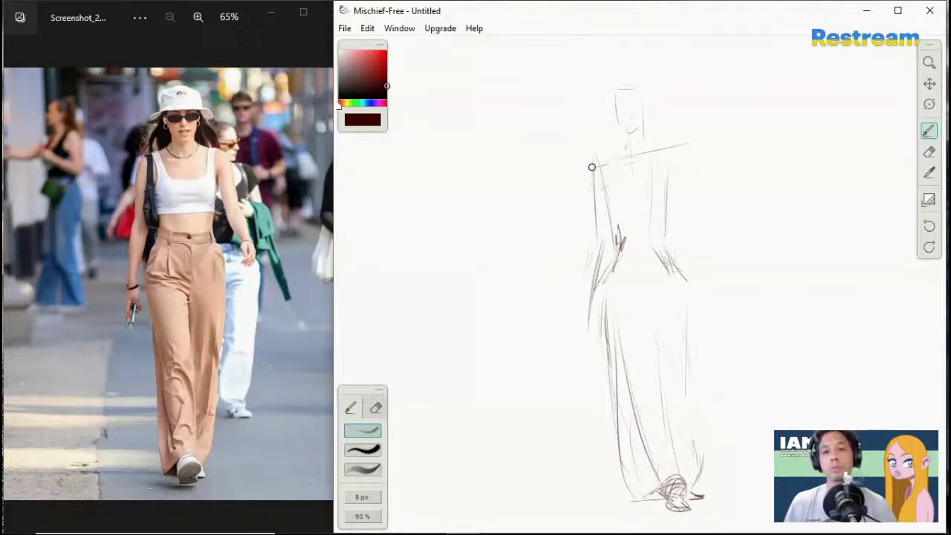
drag(592, 174, 581, 302)
drag(579, 265, 583, 333)
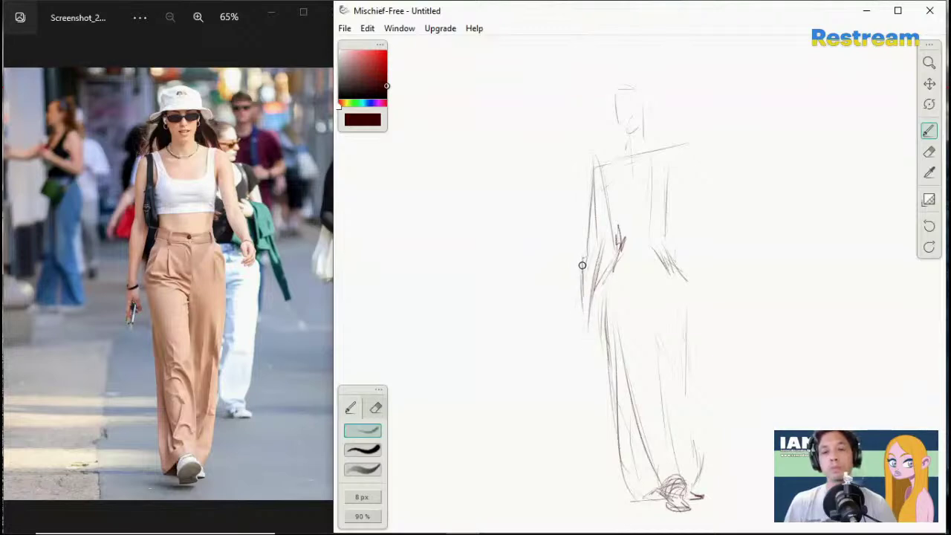
mouse_move(585, 250)
mouse_down()
mouse_move(603, 193)
mouse_move(591, 267)
mouse_up()
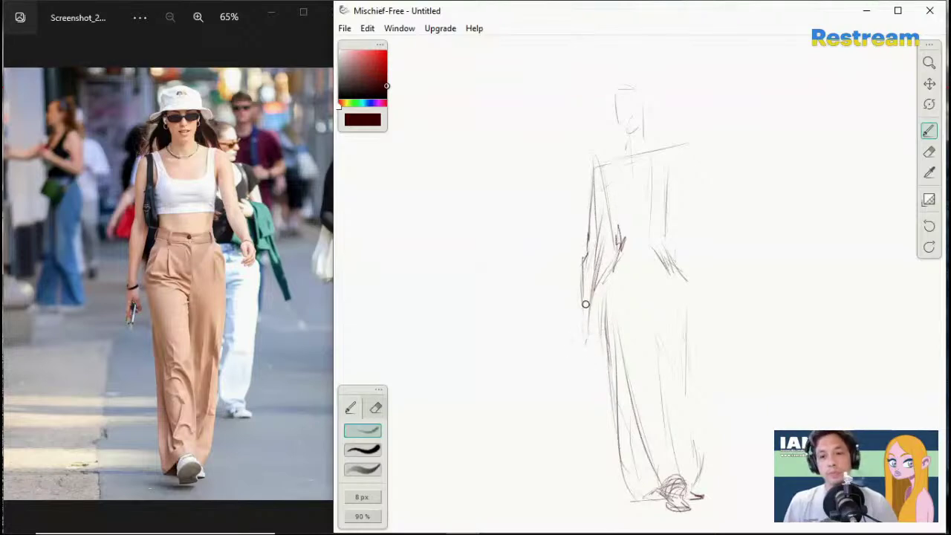
mouse_move(583, 303)
mouse_down()
mouse_move(593, 325)
mouse_move(585, 335)
mouse_up()
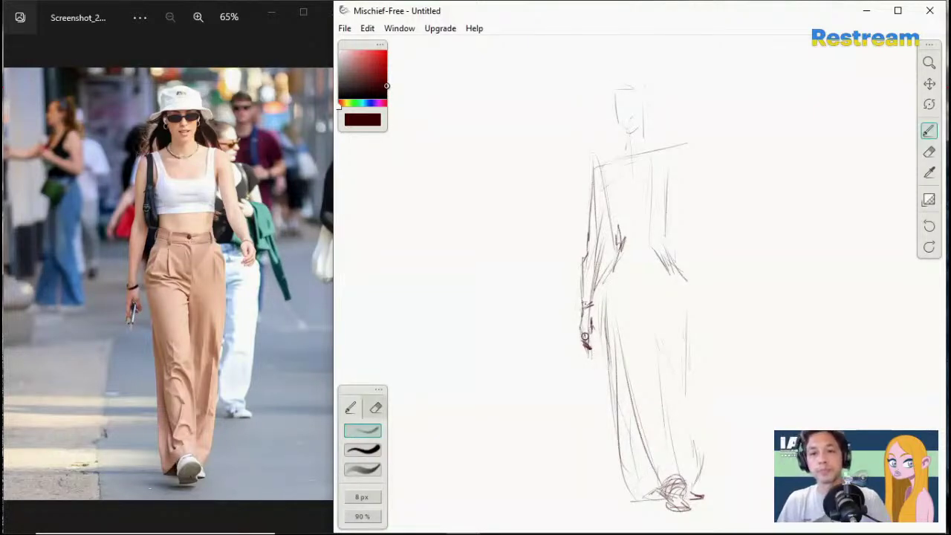
mouse_move(586, 338)
mouse_down()
mouse_move(586, 358)
mouse_move(591, 326)
mouse_up()
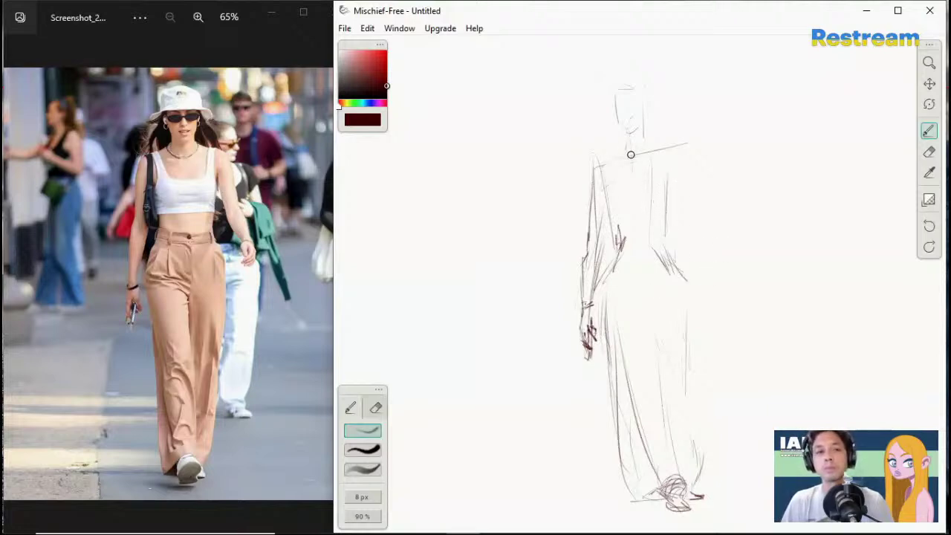
Step: Strengthen the neck line and sketch the bucket hat's crown and slanted brim above the face
drag(626, 137, 625, 153)
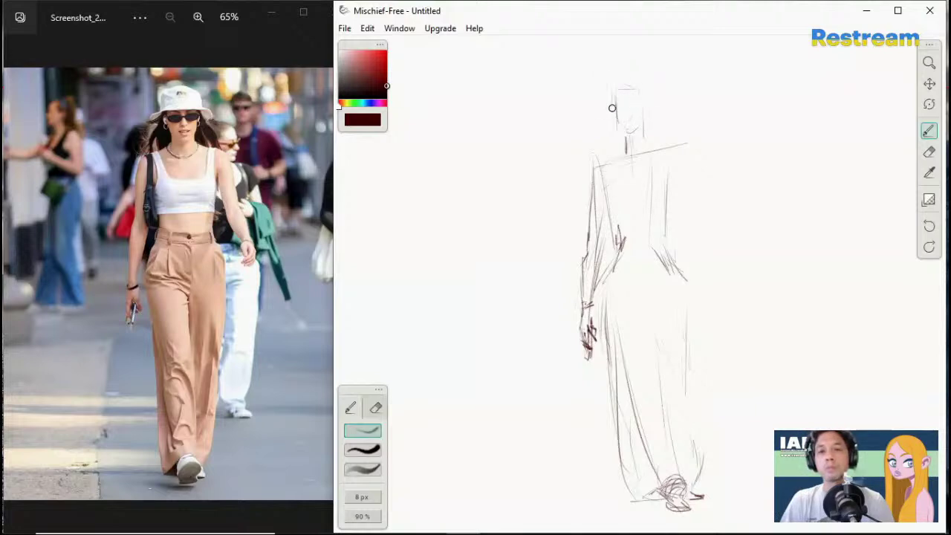
mouse_move(606, 74)
mouse_down()
mouse_move(642, 65)
mouse_move(612, 76)
mouse_move(652, 96)
mouse_move(606, 98)
mouse_move(664, 94)
mouse_up()
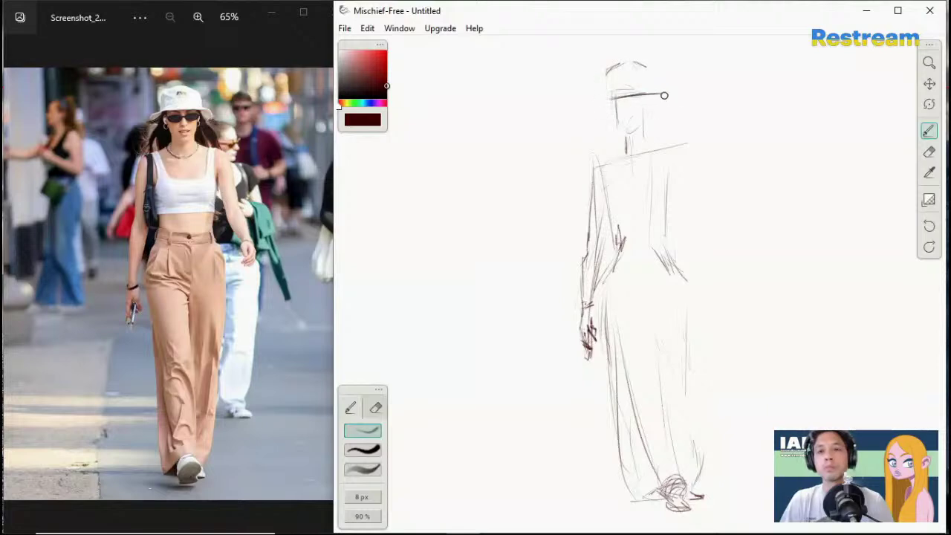
mouse_move(596, 100)
mouse_down()
mouse_move(663, 101)
mouse_move(622, 104)
mouse_up()
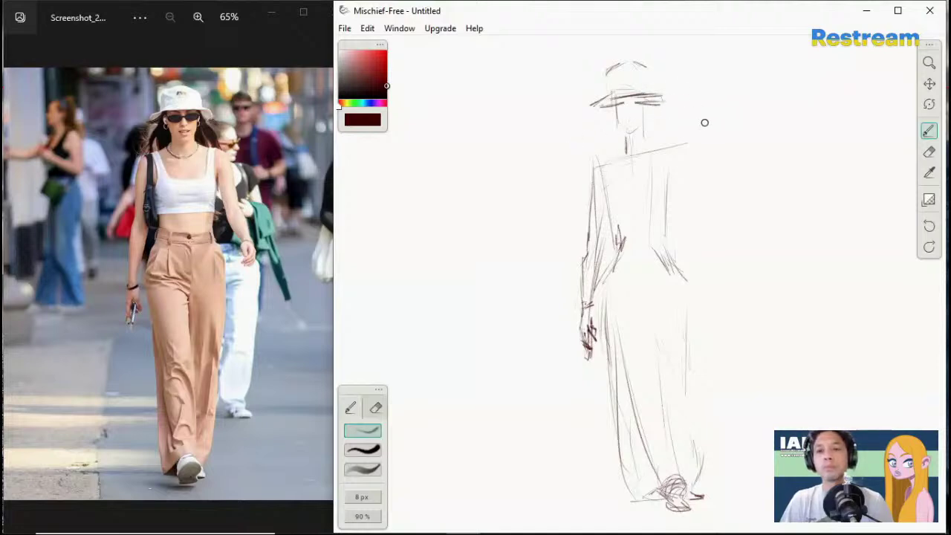
click(929, 151)
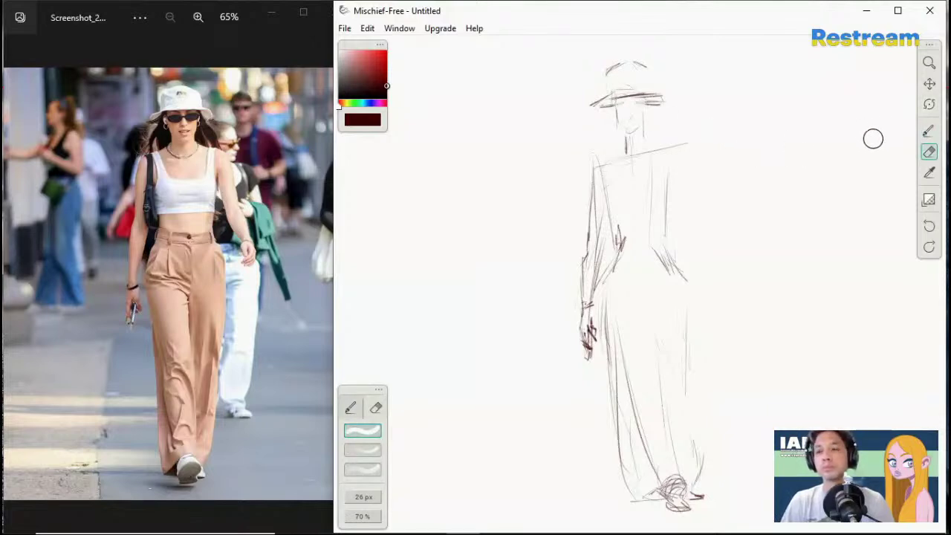
click(929, 130)
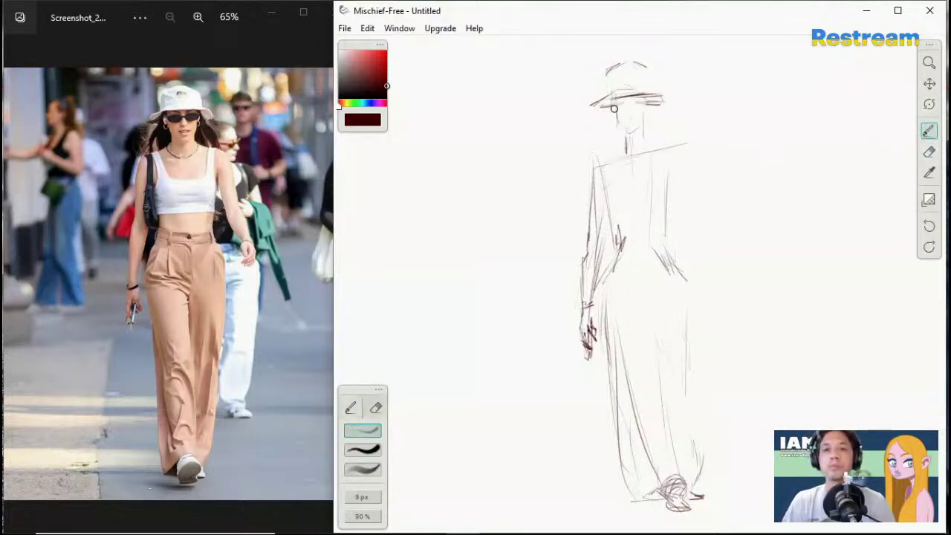
Step: Draw the sunglasses, nose, mouth and earrings on the face below the hat brim
drag(624, 108, 607, 105)
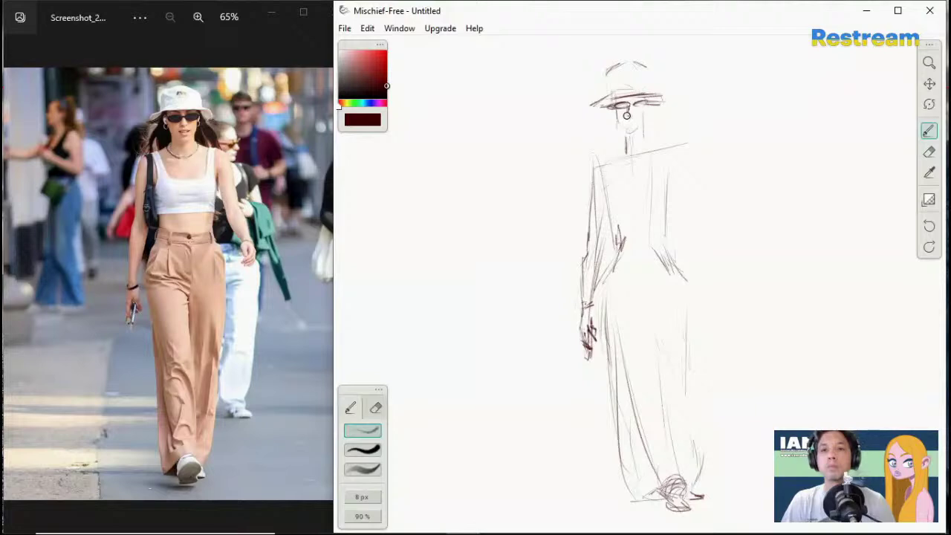
drag(631, 115, 629, 124)
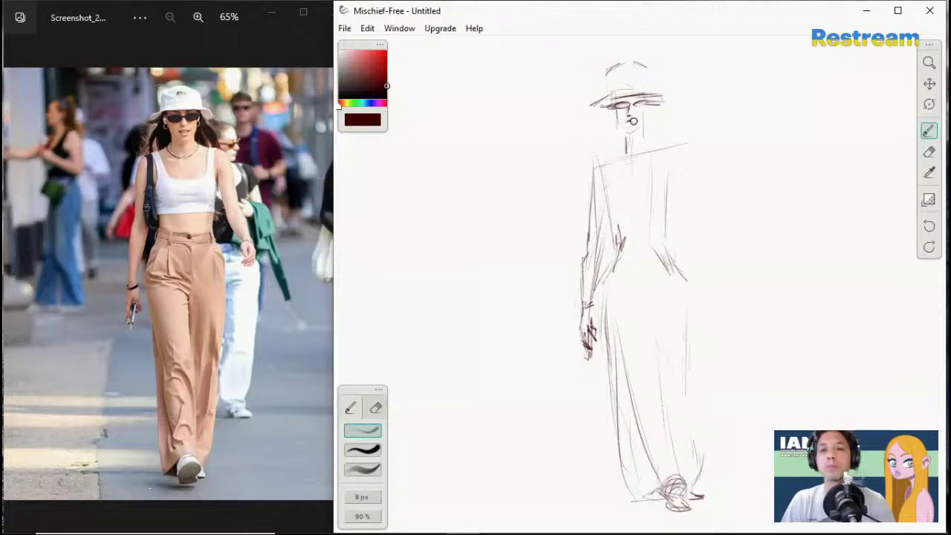
drag(626, 124, 634, 122)
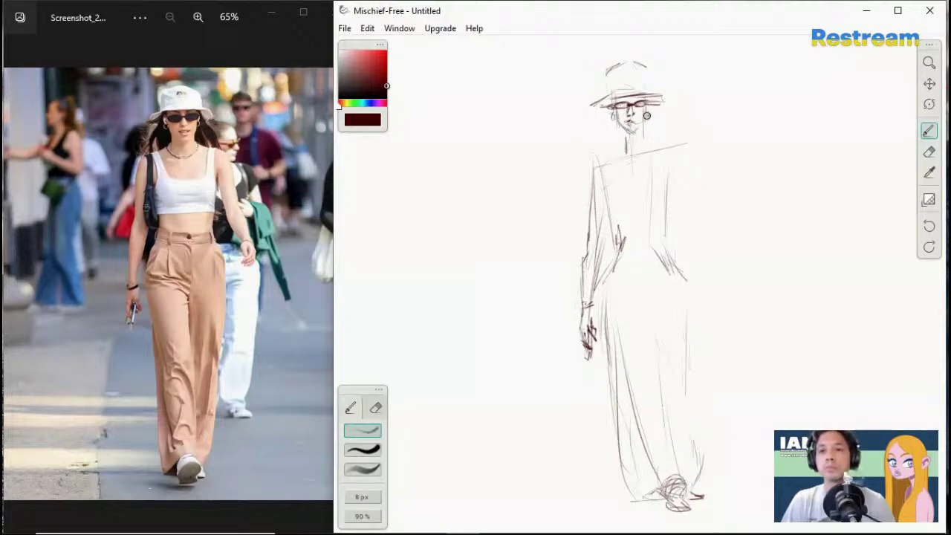
Step: Partly erase and redraw the mouth and jaw, and reinforce the bucket hat's crown and brim with firmer lines
click(929, 151)
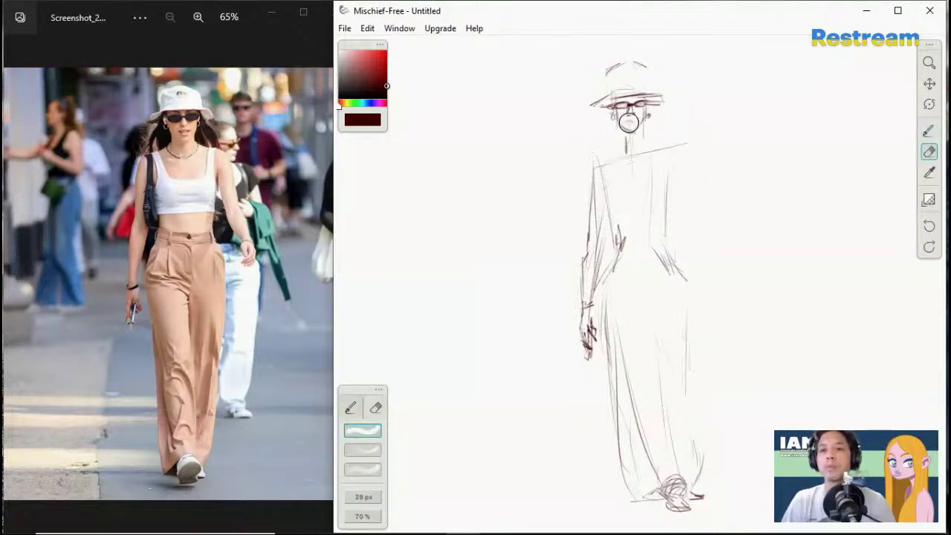
click(928, 131)
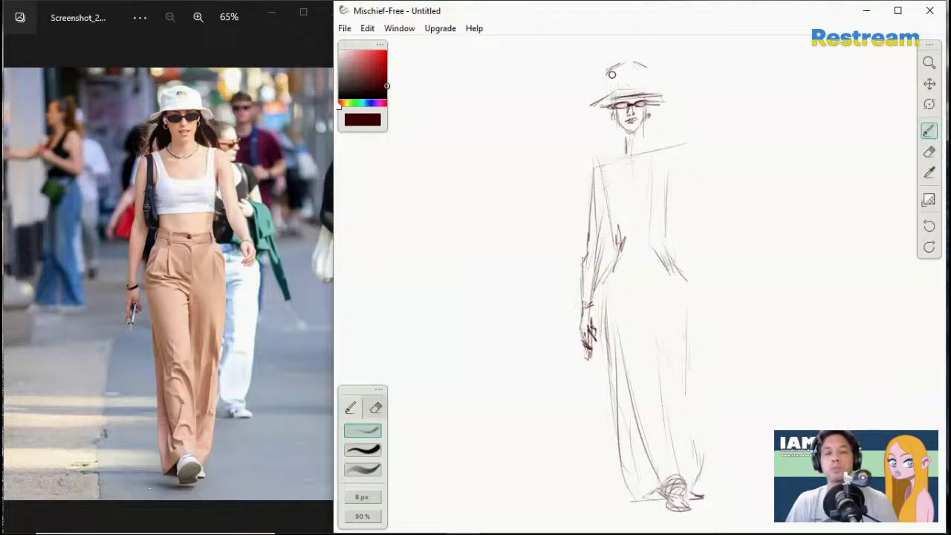
mouse_move(605, 94)
mouse_down()
mouse_move(620, 65)
mouse_move(654, 76)
mouse_move(649, 93)
mouse_move(615, 91)
mouse_move(611, 77)
mouse_move(611, 96)
mouse_move(652, 89)
mouse_up()
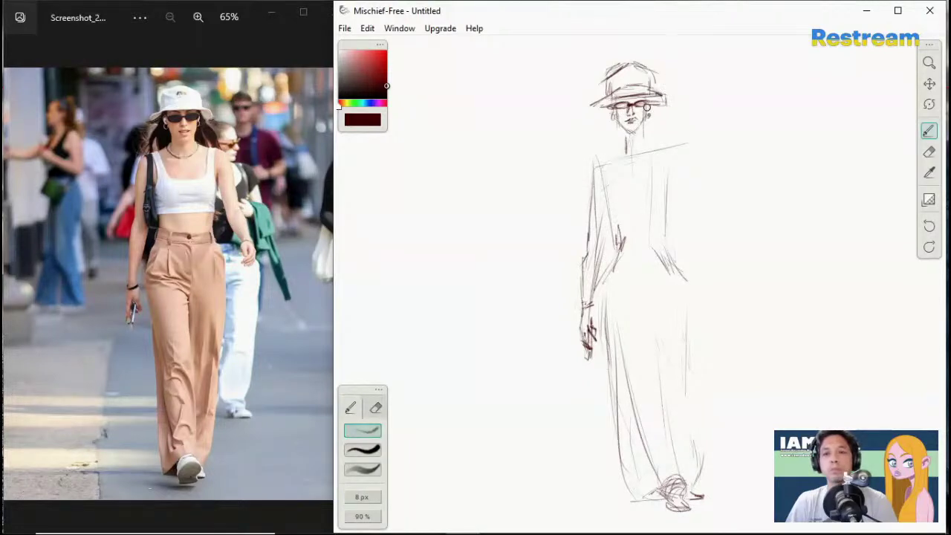
drag(592, 103, 598, 114)
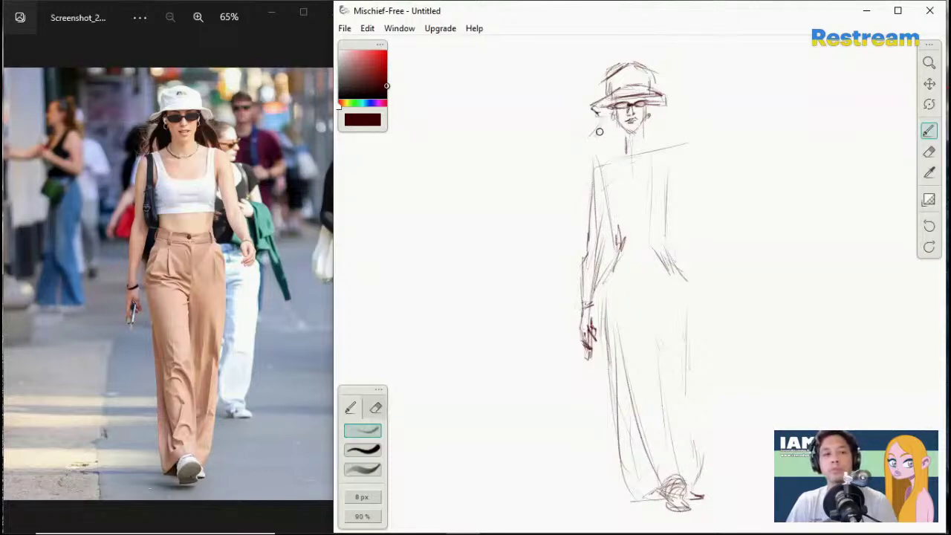
Step: Sketch the hair falling beside the face and strengthen the neck, shoulder slopes and the outer line of the figure's left arm
drag(603, 119, 593, 158)
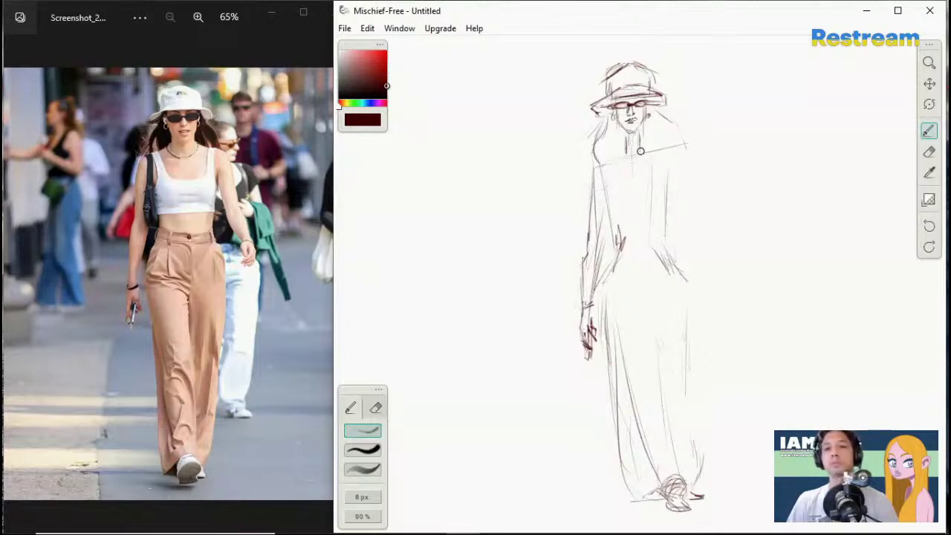
drag(639, 132, 638, 150)
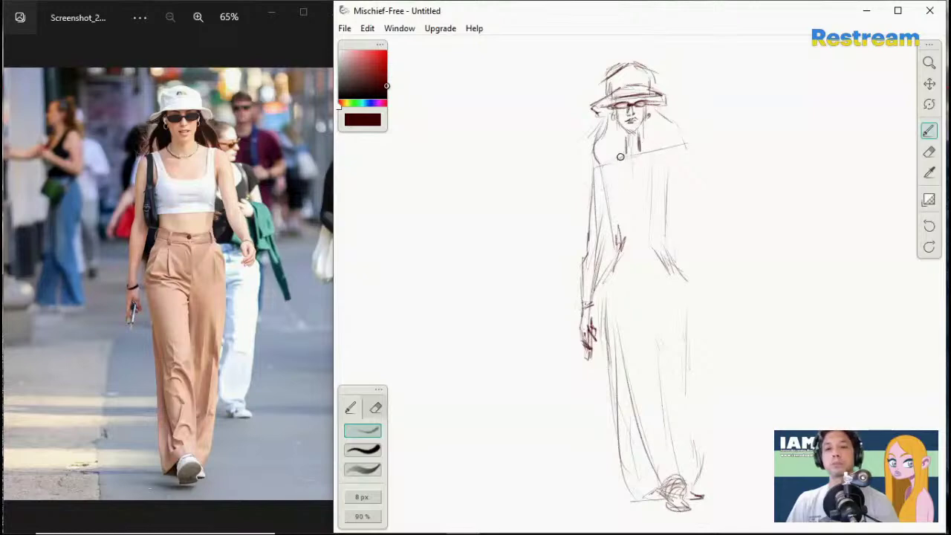
mouse_move(645, 149)
mouse_down()
mouse_move(673, 152)
mouse_move(696, 222)
mouse_up()
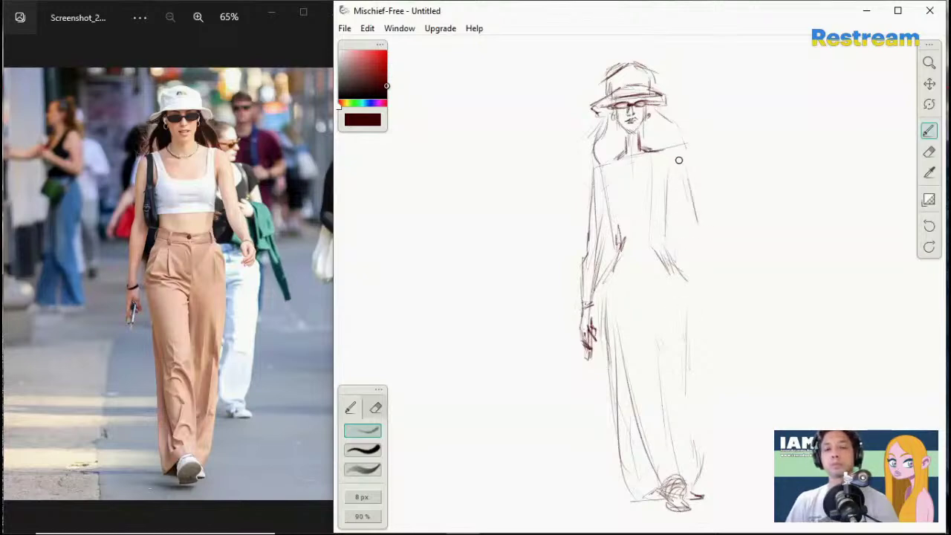
drag(657, 152, 677, 148)
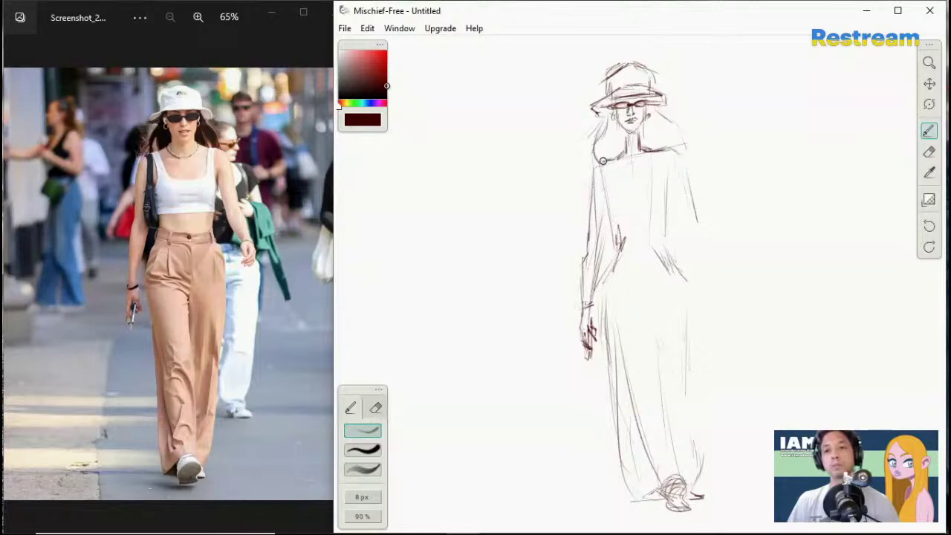
Step: Draw the crop top's scooped neckline and bust folds, plus the dark shoulder bag with its strap beside the figure's right arm
mouse_move(602, 160)
mouse_down()
mouse_move(598, 187)
mouse_move(610, 166)
mouse_move(624, 195)
mouse_move(614, 168)
mouse_move(632, 193)
mouse_move(614, 165)
mouse_move(653, 180)
mouse_up()
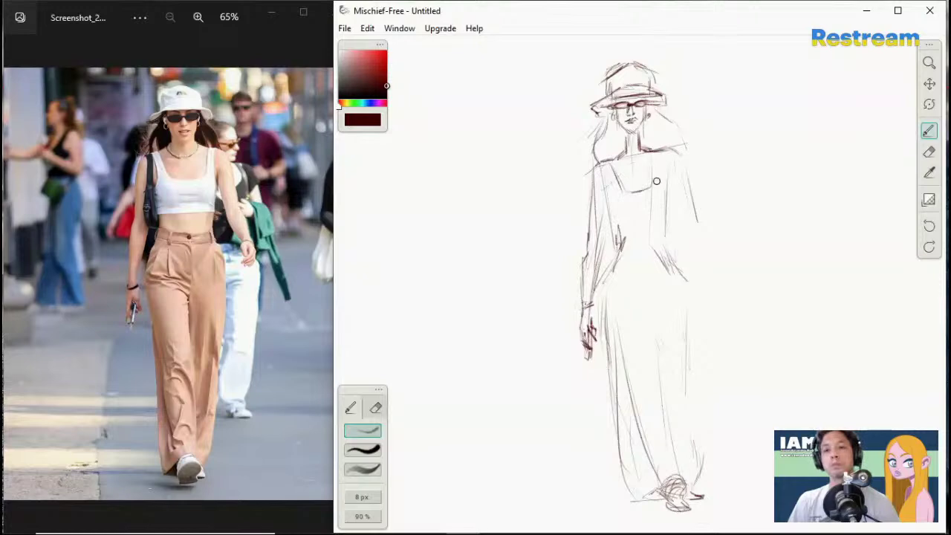
drag(613, 213, 650, 217)
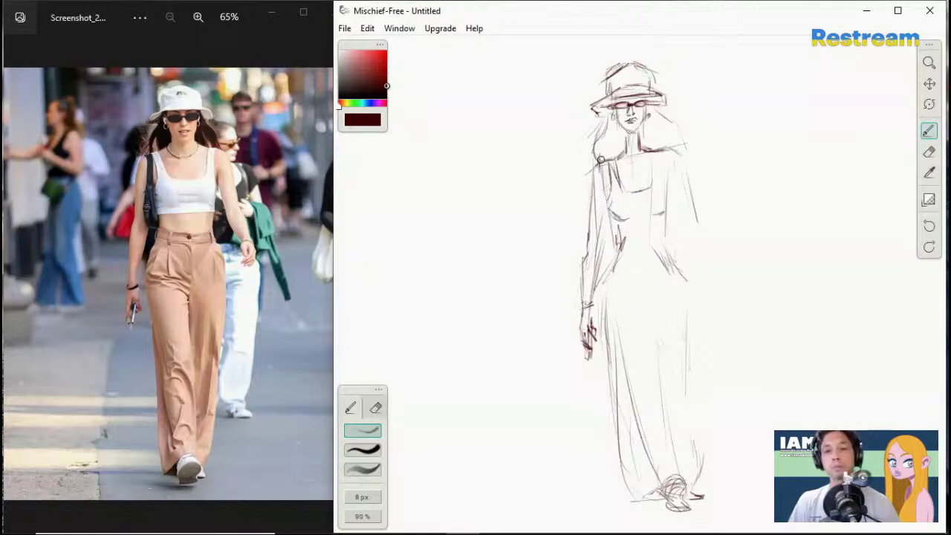
drag(600, 166, 600, 203)
mouse_move(599, 168)
mouse_down()
mouse_move(601, 210)
mouse_move(604, 156)
mouse_move(617, 272)
mouse_move(604, 219)
mouse_move(598, 266)
mouse_move(612, 234)
mouse_move(619, 261)
mouse_move(618, 222)
mouse_up()
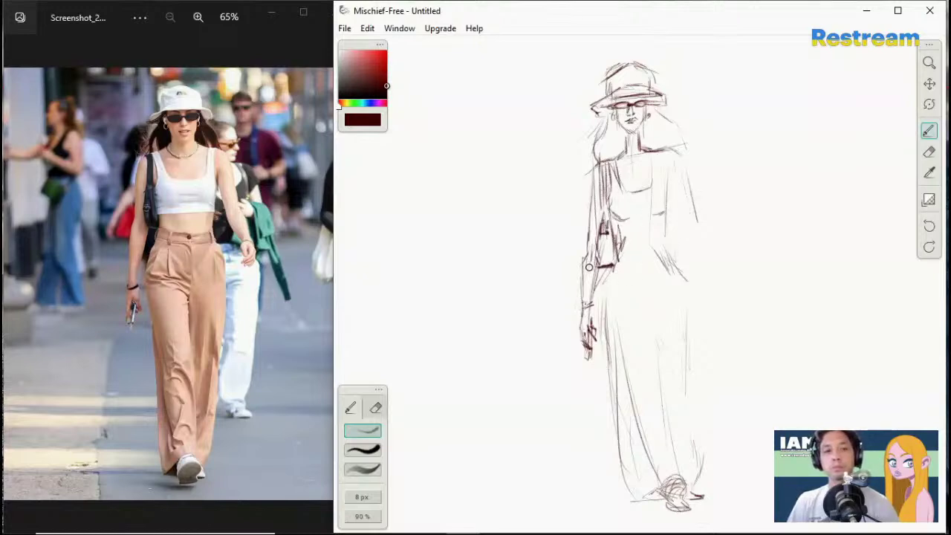
drag(592, 239, 603, 209)
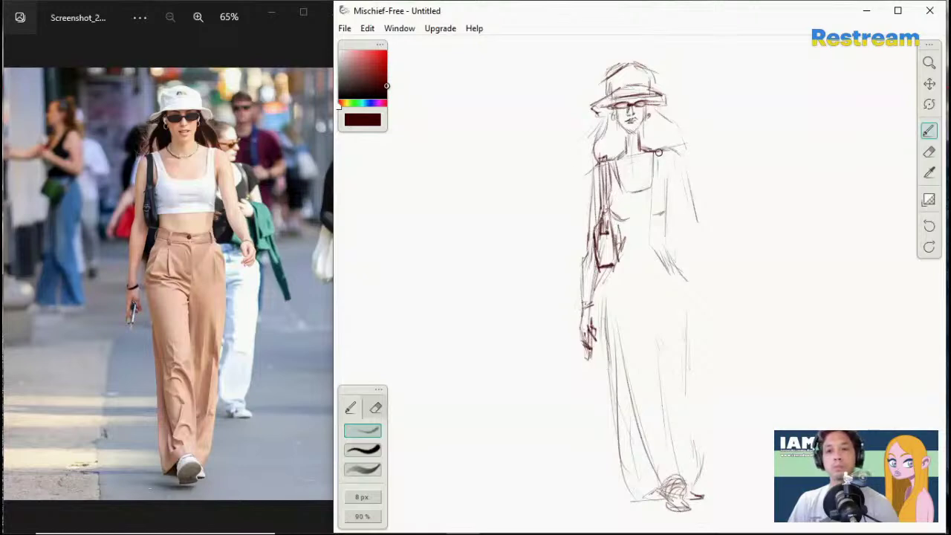
Step: Outline the crop top's other strap and armhole, and draw the figure's left arm down to a darkened hand
mouse_move(658, 152)
mouse_down()
mouse_move(665, 196)
mouse_move(665, 151)
mouse_move(679, 211)
mouse_up()
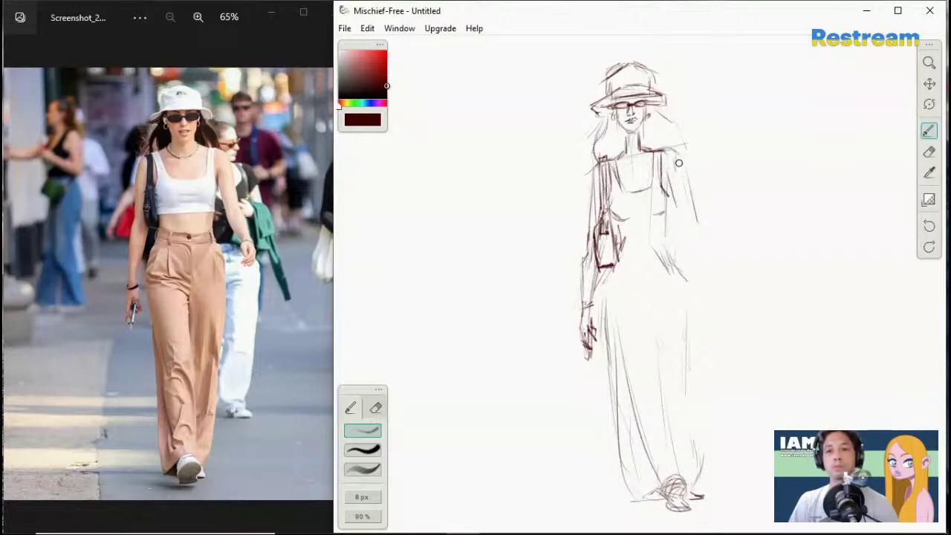
drag(678, 163, 702, 247)
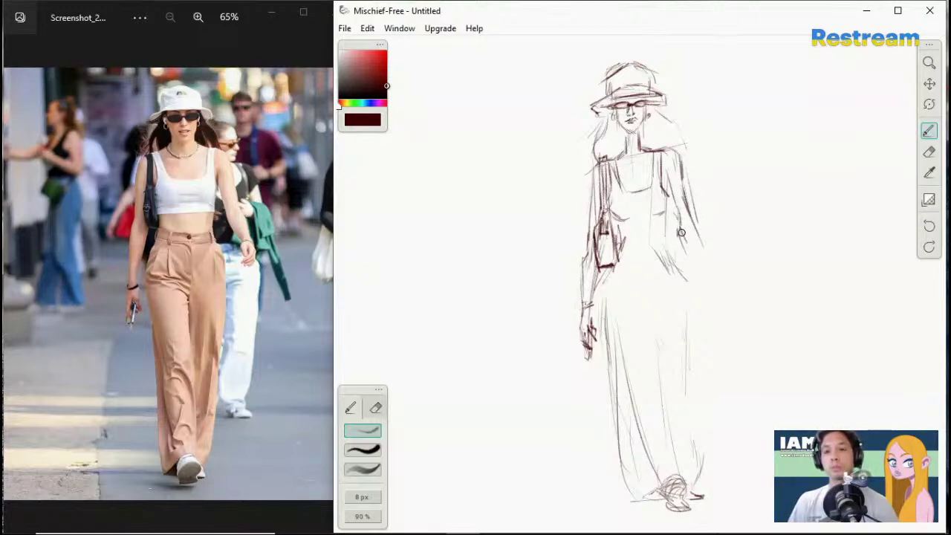
drag(679, 223, 709, 273)
drag(687, 215, 709, 265)
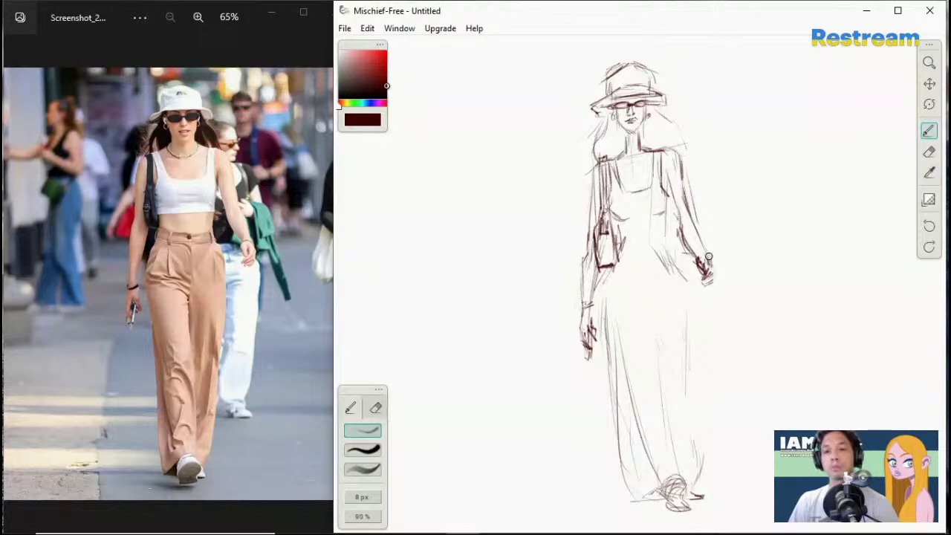
mouse_move(708, 256)
mouse_down()
mouse_move(699, 247)
mouse_move(699, 256)
mouse_up()
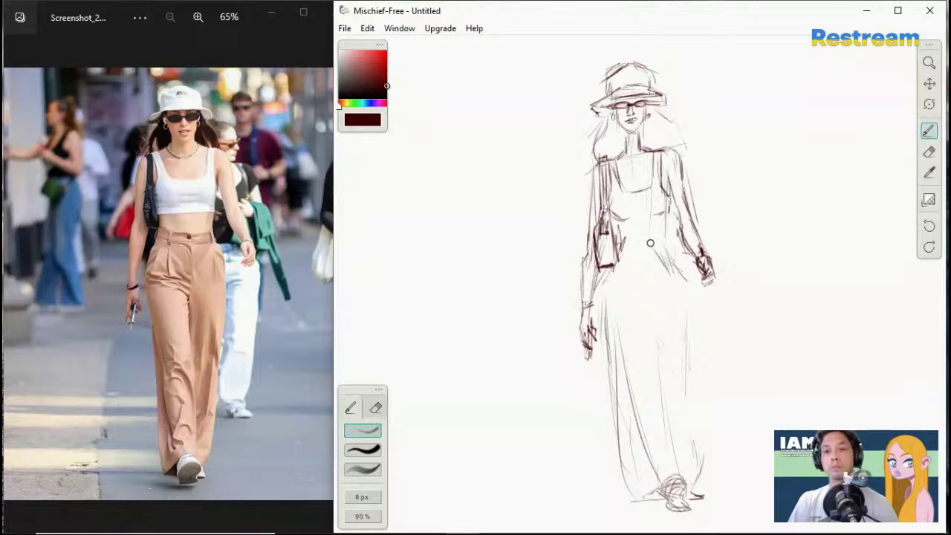
Step: Draw the crop top's hem and the trousers' waistband with its button and front pleats
mouse_move(632, 224)
mouse_down()
mouse_move(620, 225)
mouse_move(669, 225)
mouse_up()
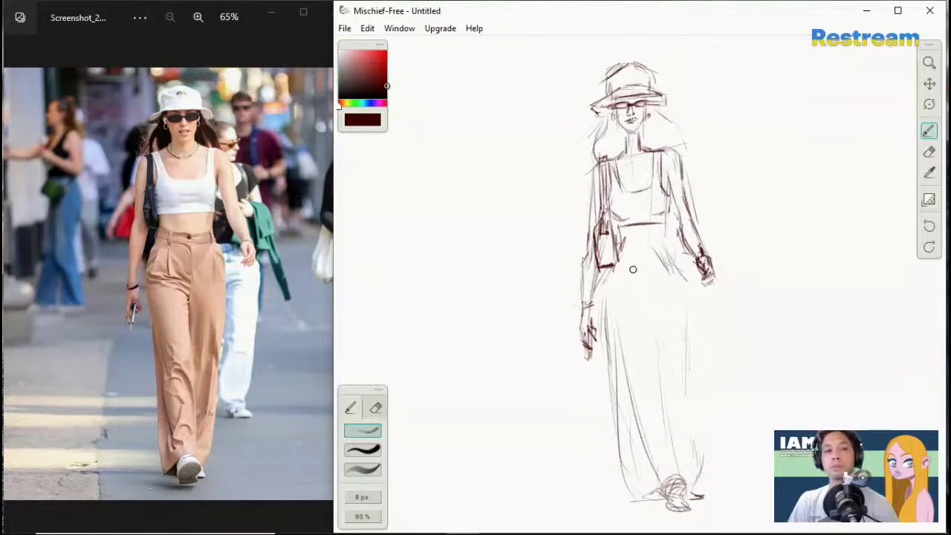
mouse_move(622, 250)
mouse_down()
mouse_move(666, 245)
mouse_move(629, 258)
mouse_move(631, 250)
mouse_move(634, 261)
mouse_move(670, 256)
mouse_move(654, 252)
mouse_move(663, 271)
mouse_move(630, 298)
mouse_up()
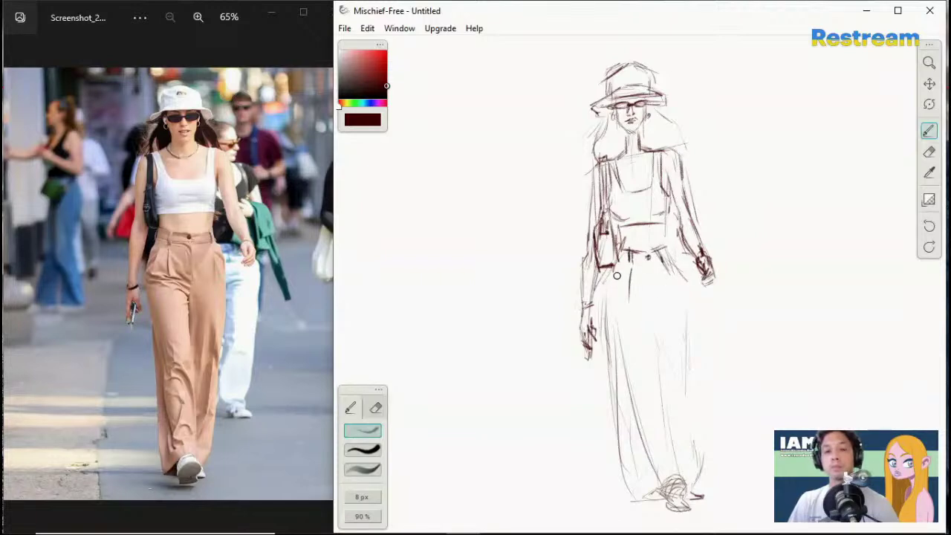
drag(618, 265, 615, 297)
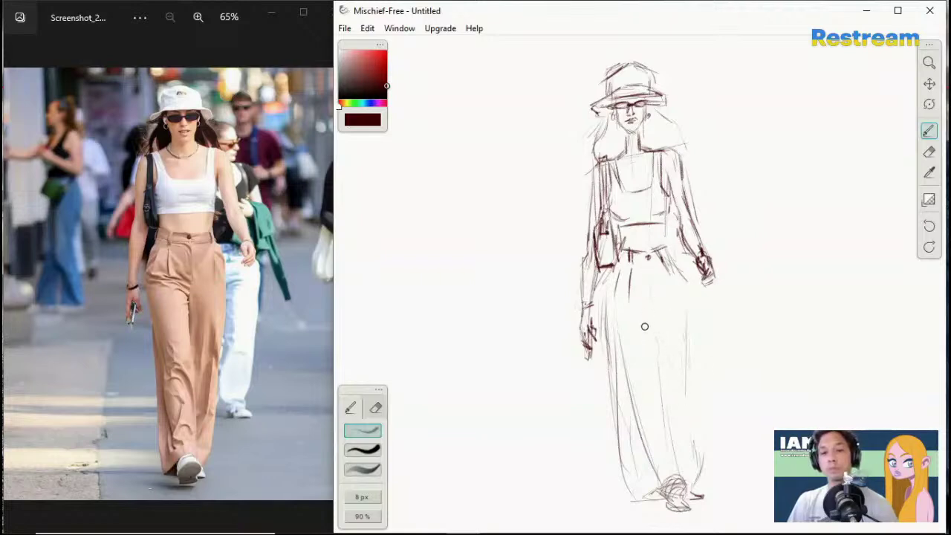
Step: Sketch the crotch folds and inner leg line of the trousers, and lighten the heavy fold with the eraser
drag(646, 327, 637, 318)
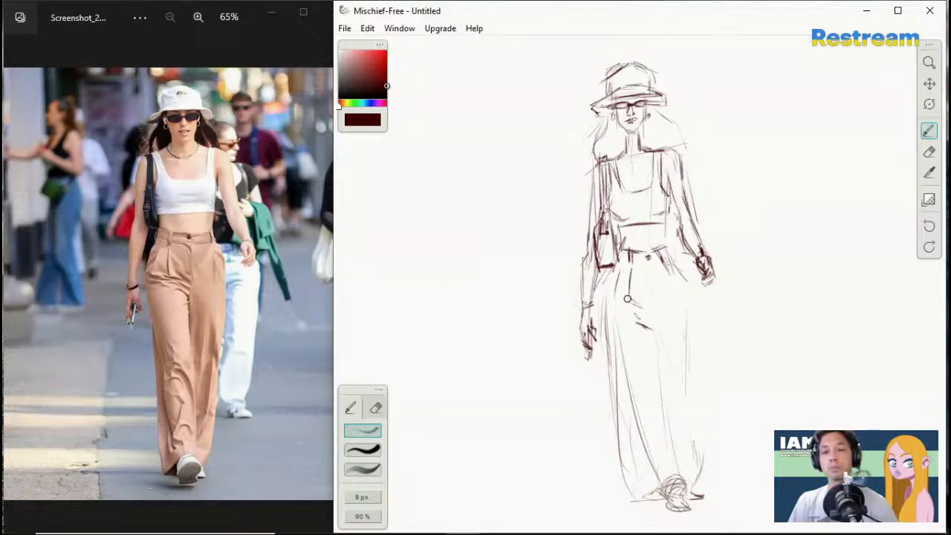
mouse_move(628, 300)
mouse_down()
mouse_move(649, 311)
mouse_move(650, 364)
mouse_up()
drag(653, 330, 655, 358)
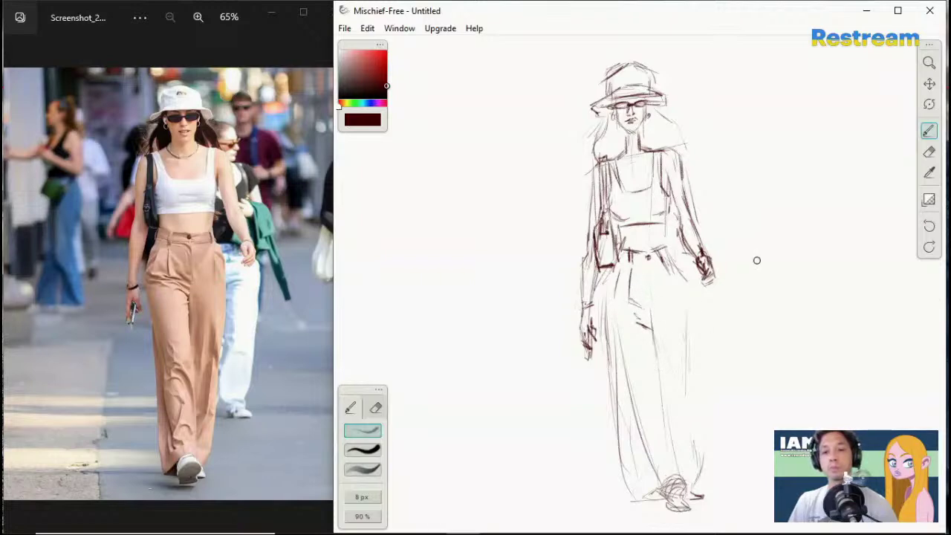
click(928, 151)
drag(637, 324, 647, 329)
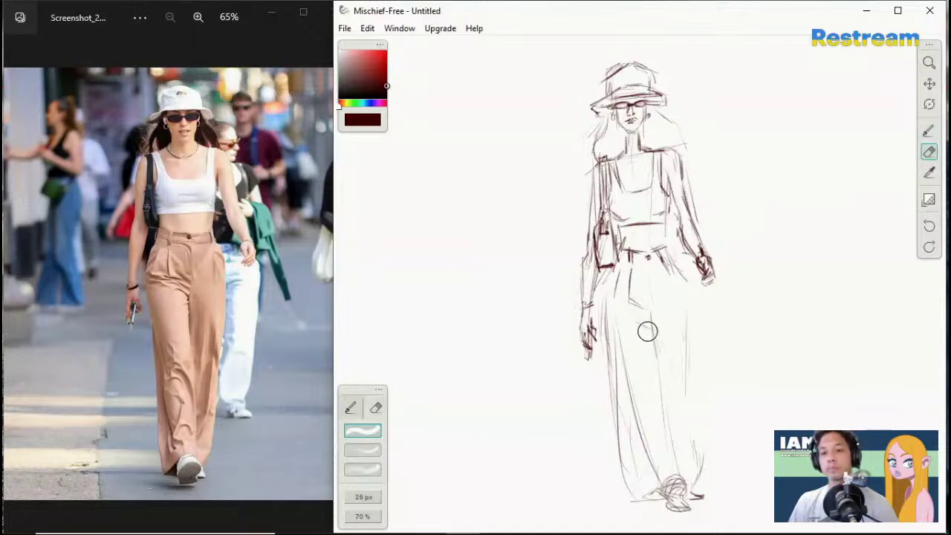
Step: Brush ground strokes on both sides of the feet and reinforce the trousers' outer line and hem on the figure's right leg
click(929, 131)
key(bracketright)
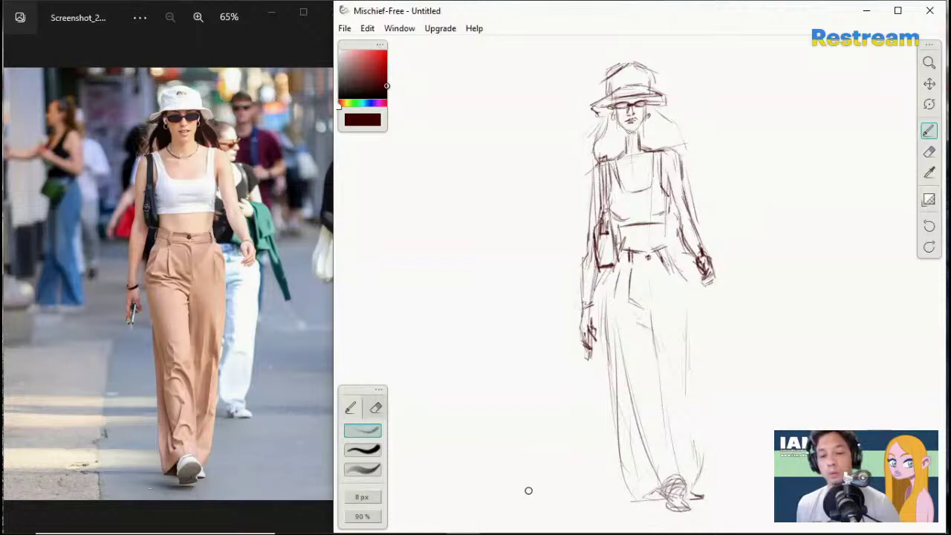
drag(517, 491, 601, 486)
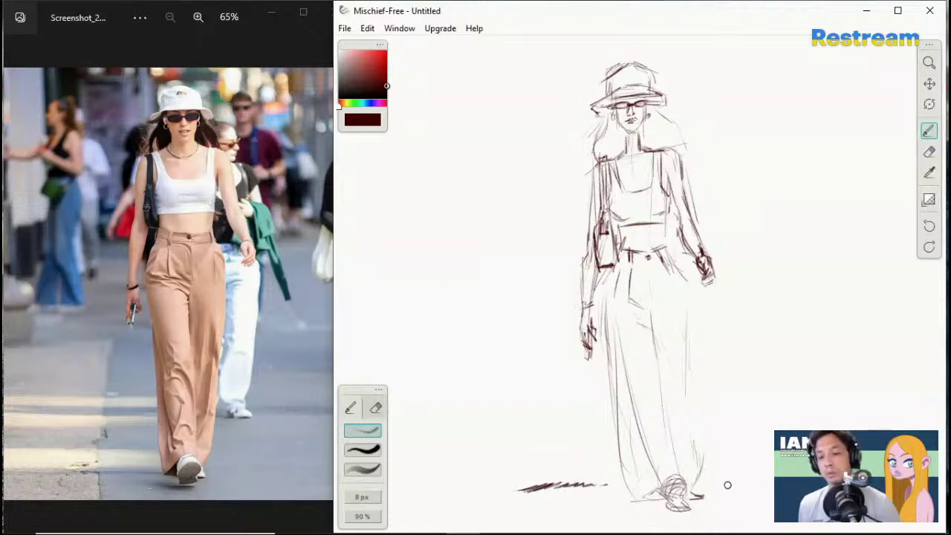
drag(736, 481, 759, 482)
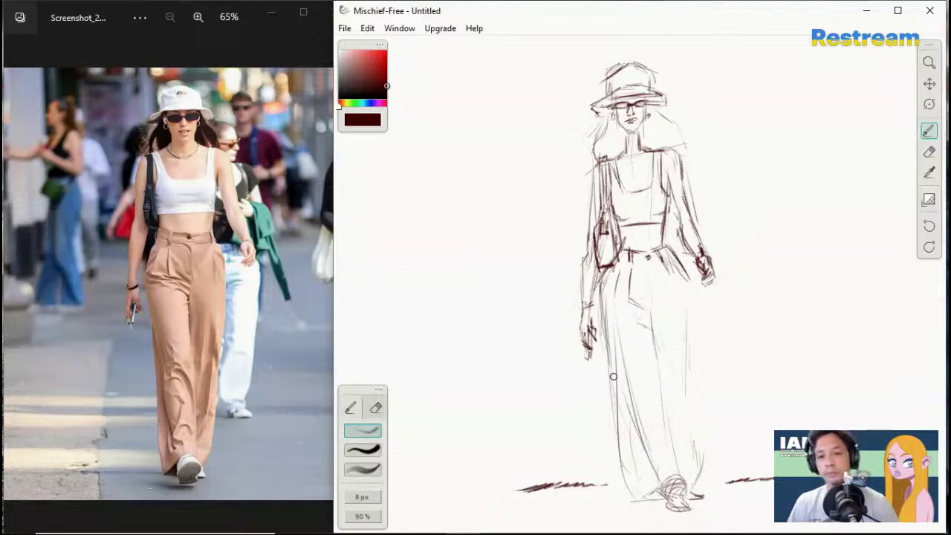
mouse_move(614, 357)
mouse_down()
mouse_move(608, 388)
mouse_move(610, 355)
mouse_move(620, 485)
mouse_move(622, 460)
mouse_move(648, 499)
mouse_up()
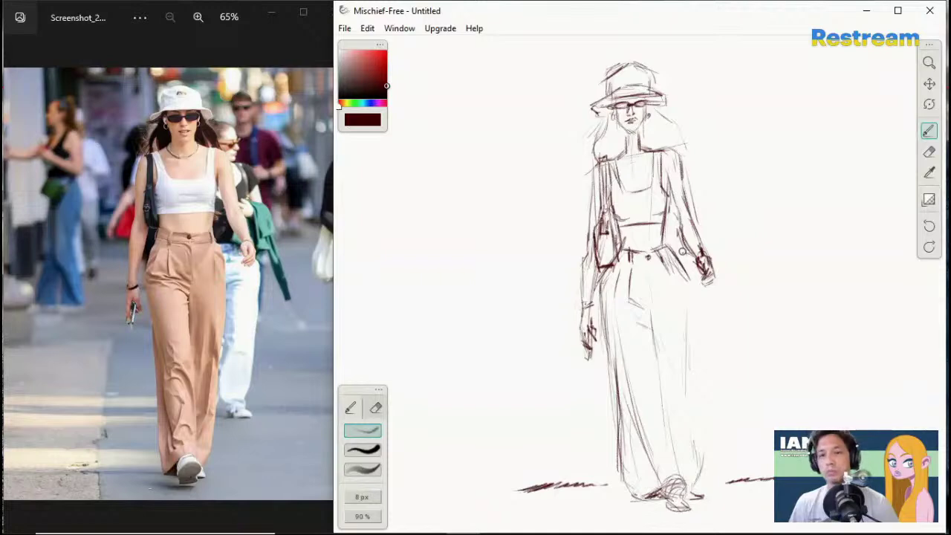
Step: Fill in long hair strands below the hat brim on both sides of the face, down to the shoulders
drag(594, 109, 601, 113)
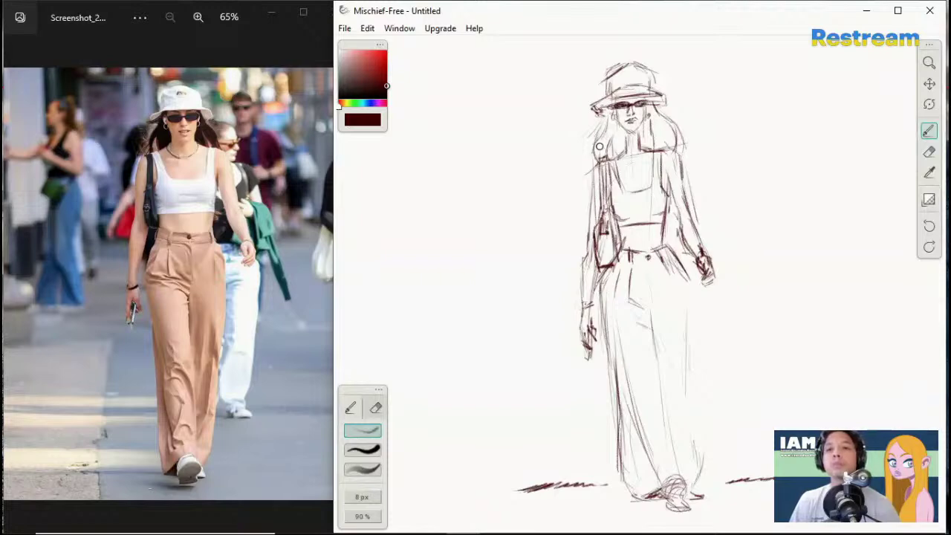
drag(609, 127, 596, 151)
mouse_move(616, 119)
mouse_down()
mouse_move(619, 153)
mouse_move(597, 153)
mouse_move(605, 156)
mouse_up()
drag(616, 136, 612, 155)
drag(665, 116, 672, 139)
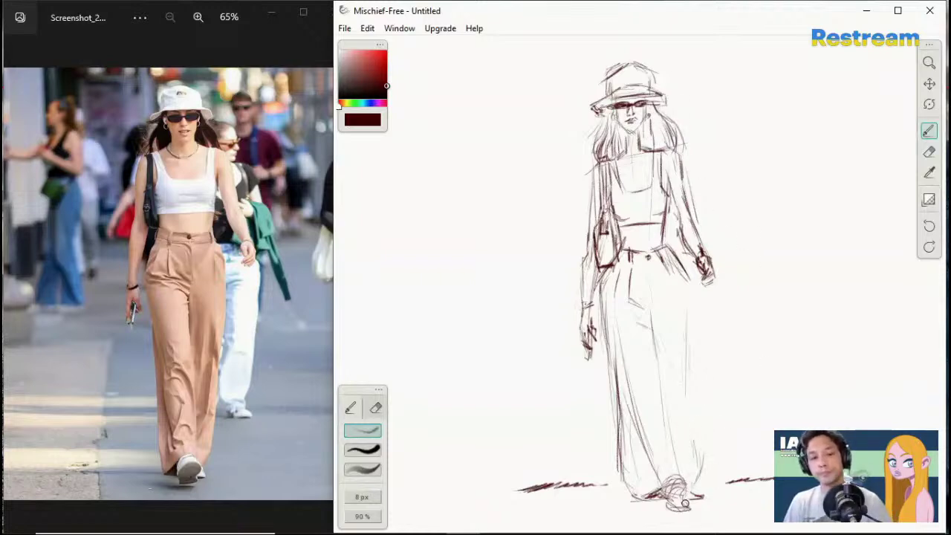
Step: Darken the rear shoe and hem, and draw the outer contour and folds of the figure's left trouser leg
drag(694, 498, 691, 478)
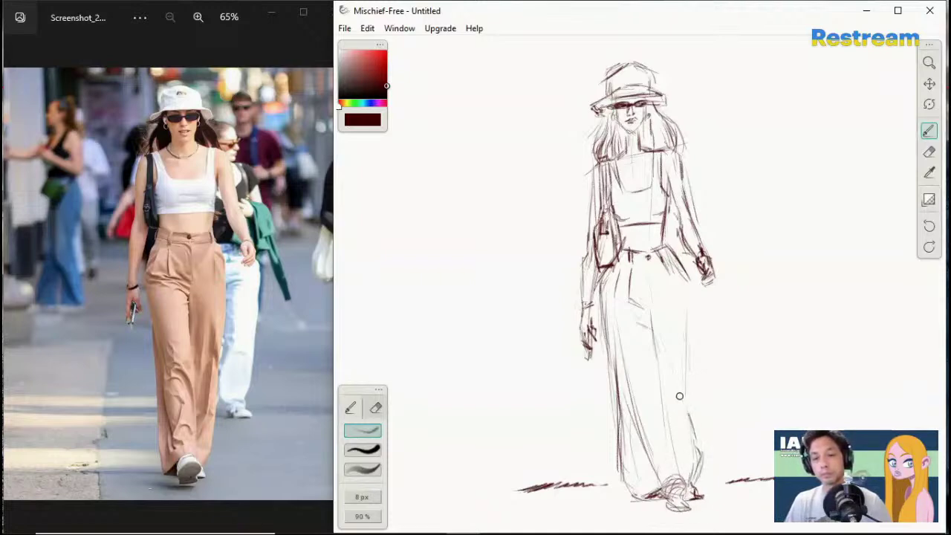
drag(693, 419, 697, 349)
mouse_move(683, 394)
mouse_down()
mouse_move(689, 283)
mouse_move(678, 354)
mouse_up()
mouse_move(687, 301)
mouse_down()
mouse_move(685, 384)
mouse_move(671, 377)
mouse_up()
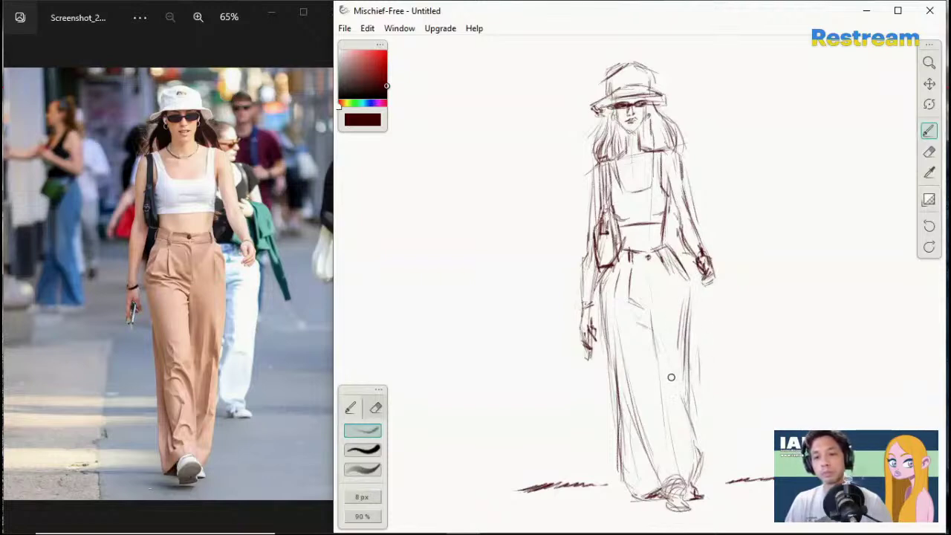
Step: Rework the trousers' crotch fold by erasing the heavy strokes and redrawing the inner leg line down to the front shoe
drag(649, 298, 660, 374)
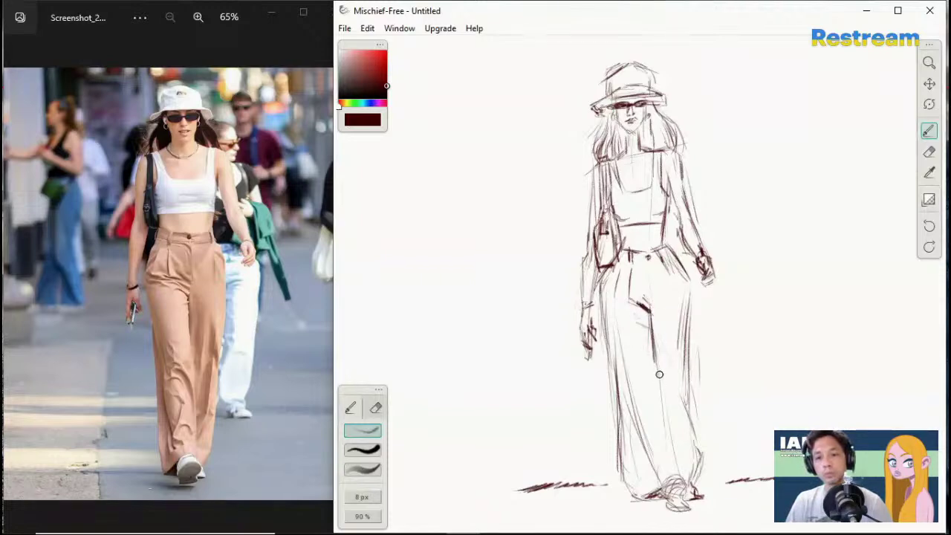
click(928, 152)
drag(642, 306, 658, 336)
click(928, 130)
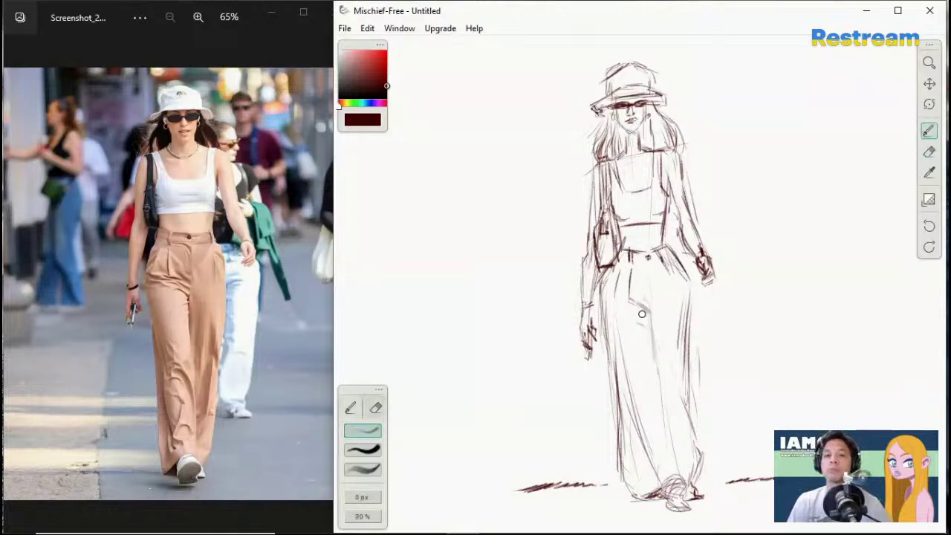
mouse_move(638, 301)
mouse_down()
mouse_move(657, 349)
mouse_move(646, 305)
mouse_move(657, 380)
mouse_up()
mouse_move(653, 333)
mouse_down()
mouse_move(660, 387)
mouse_move(656, 365)
mouse_move(682, 429)
mouse_move(655, 358)
mouse_move(659, 407)
mouse_up()
mouse_move(658, 358)
mouse_down()
mouse_move(679, 481)
mouse_move(672, 494)
mouse_move(682, 496)
mouse_up()
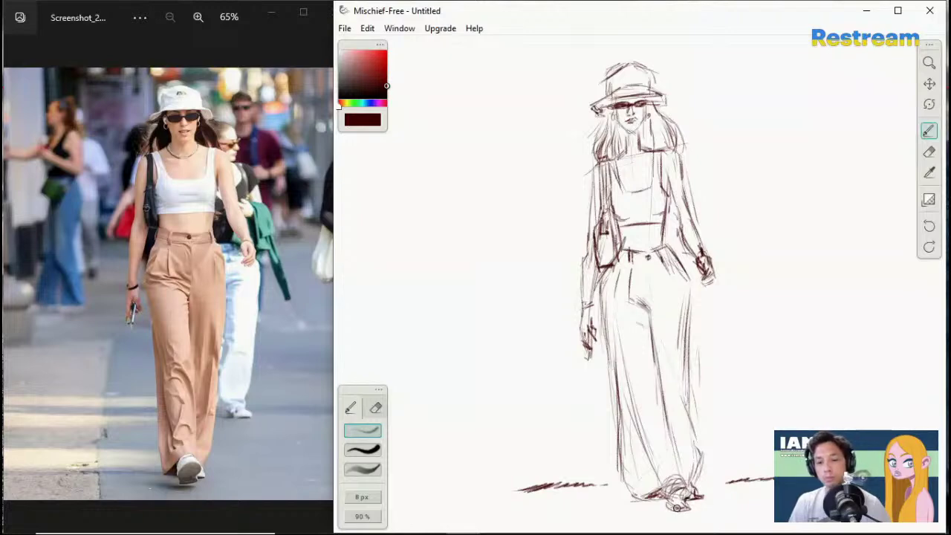
Step: Darken the front shoe with dense strokes and reinforce the trouser hem lines around it
mouse_move(672, 502)
mouse_down()
mouse_move(691, 490)
mouse_move(688, 499)
mouse_move(671, 484)
mouse_move(691, 479)
mouse_move(687, 513)
mouse_move(669, 511)
mouse_move(691, 511)
mouse_up()
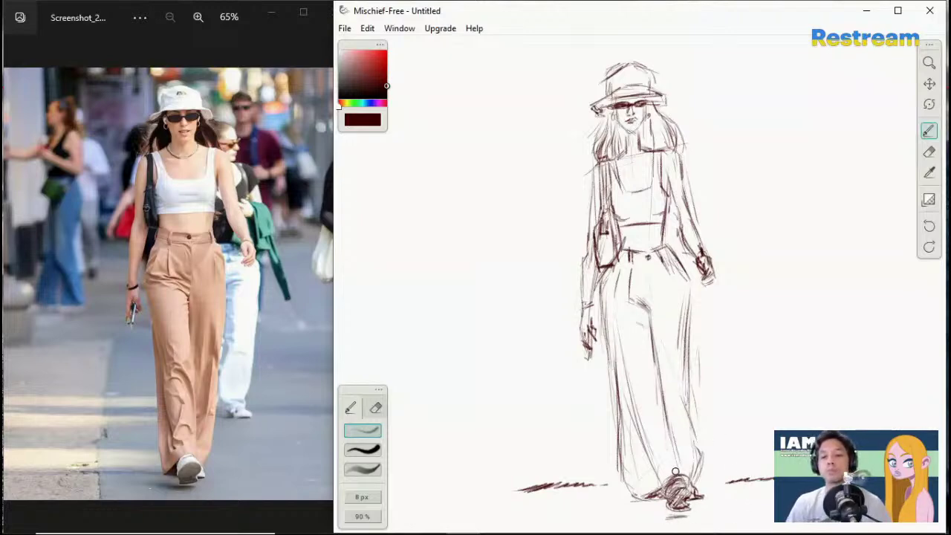
click(929, 152)
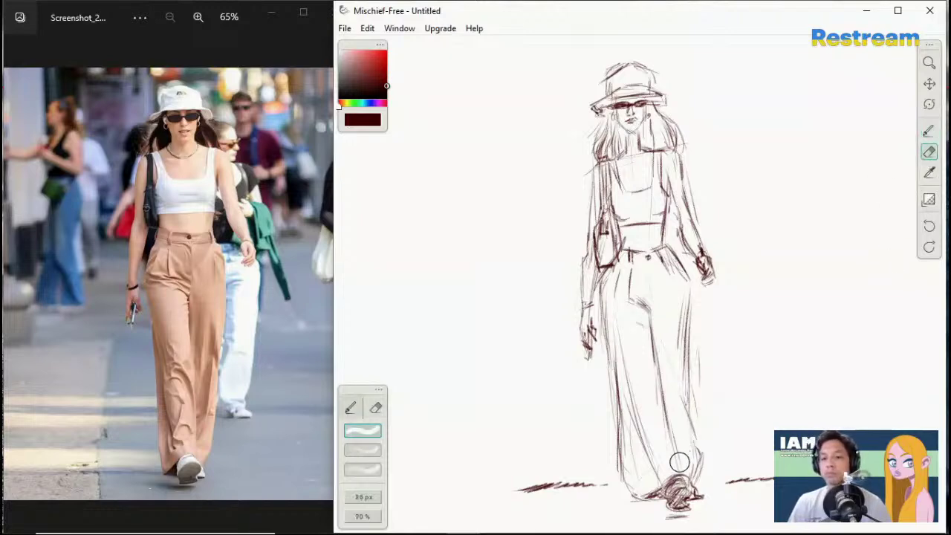
click(928, 131)
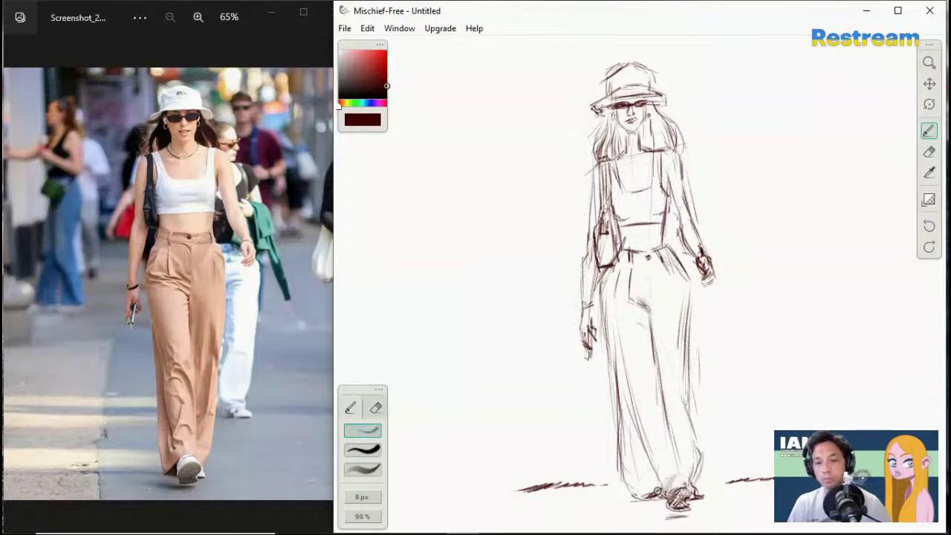
mouse_move(646, 495)
mouse_down()
mouse_move(667, 473)
mouse_move(678, 479)
mouse_up()
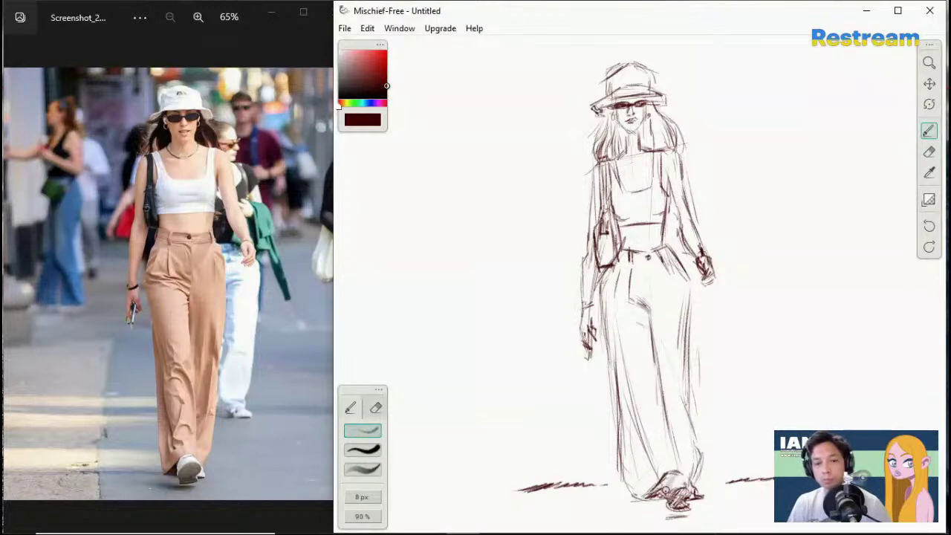
mouse_move(665, 481)
mouse_down()
mouse_move(676, 491)
mouse_move(687, 482)
mouse_move(682, 473)
mouse_up()
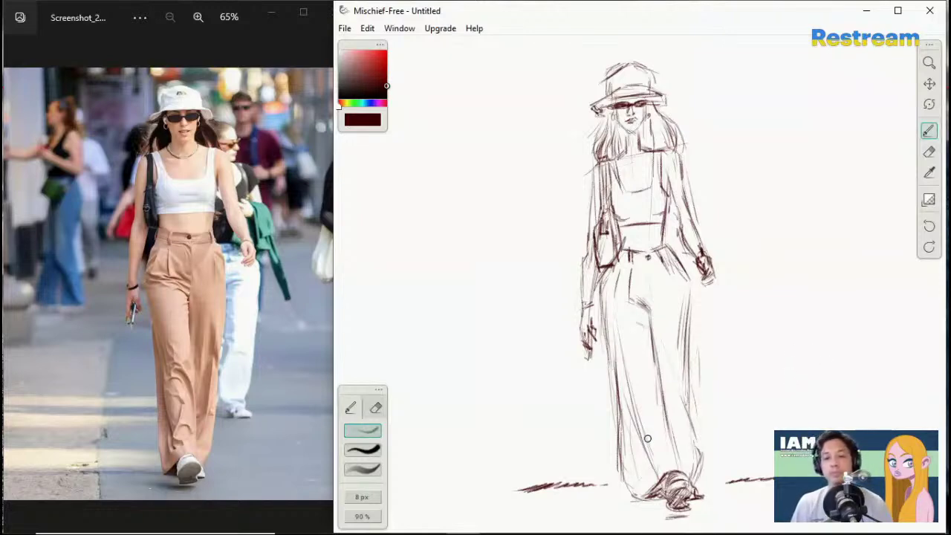
Step: Rotate the canvas slightly clockwise to straighten the figure, and replace the ground strokes beside her right foot with lower ones
click(928, 104)
drag(822, 160, 827, 158)
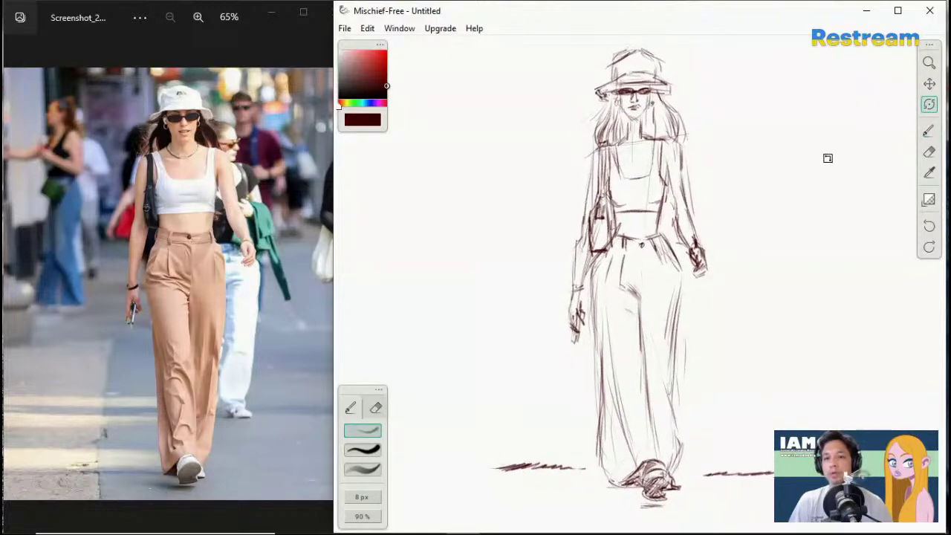
click(928, 151)
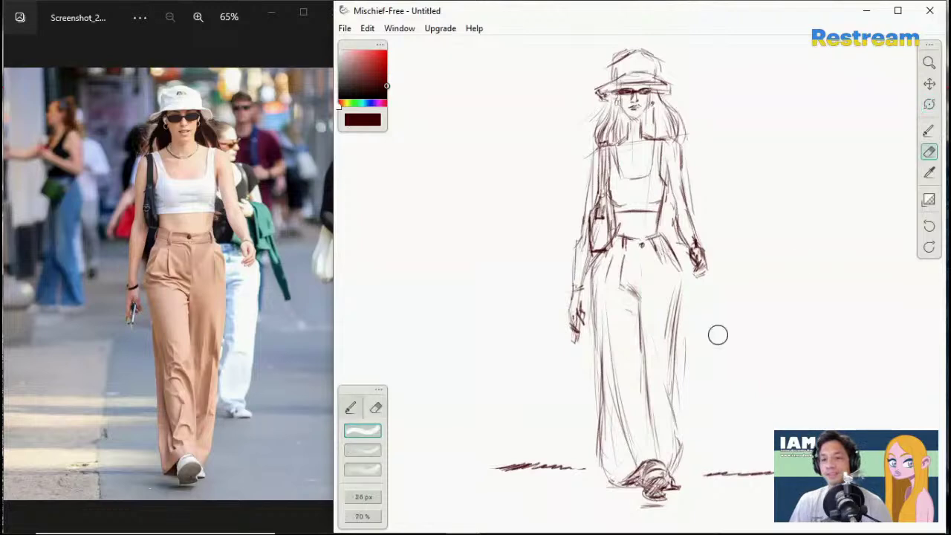
mouse_move(549, 467)
mouse_down()
mouse_move(498, 467)
mouse_move(577, 467)
mouse_move(518, 476)
mouse_move(582, 470)
mouse_move(542, 467)
mouse_move(589, 472)
mouse_move(507, 468)
mouse_up()
click(928, 131)
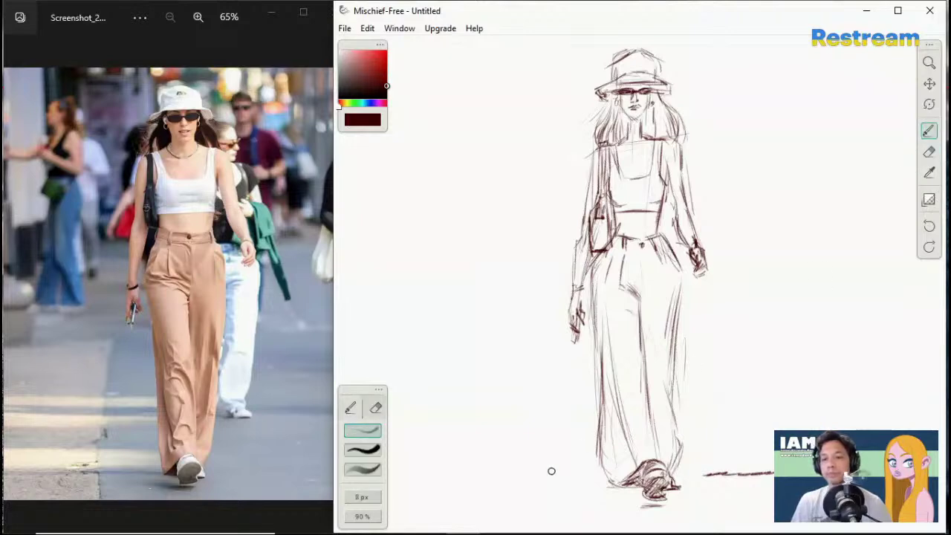
drag(480, 483, 579, 485)
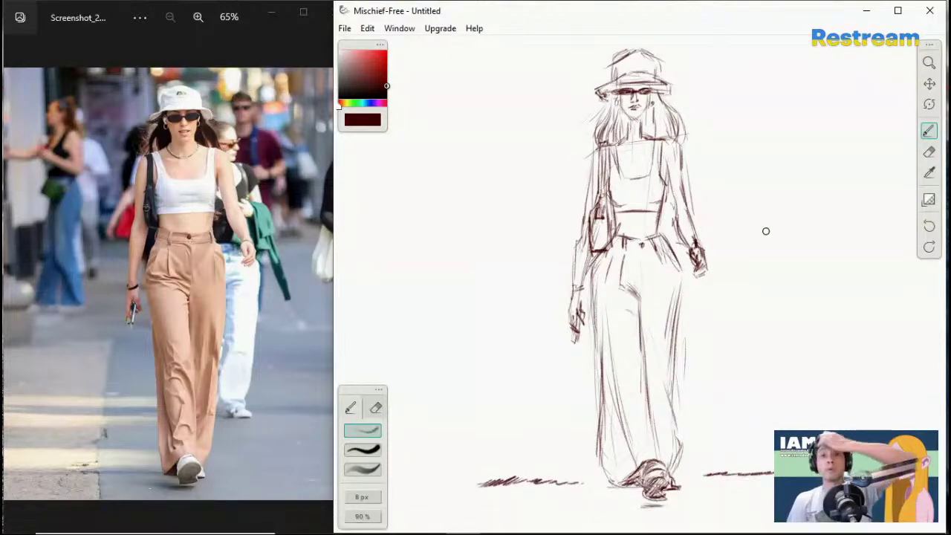
click(929, 152)
click(928, 132)
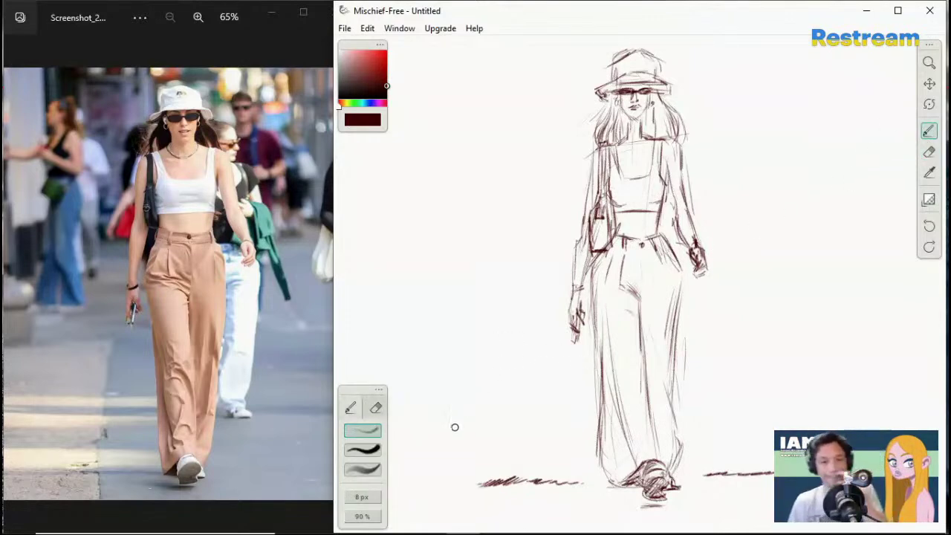
Step: Shade the hair on both sides of the face with the soft 40% opacity brush at 13 px
click(376, 468)
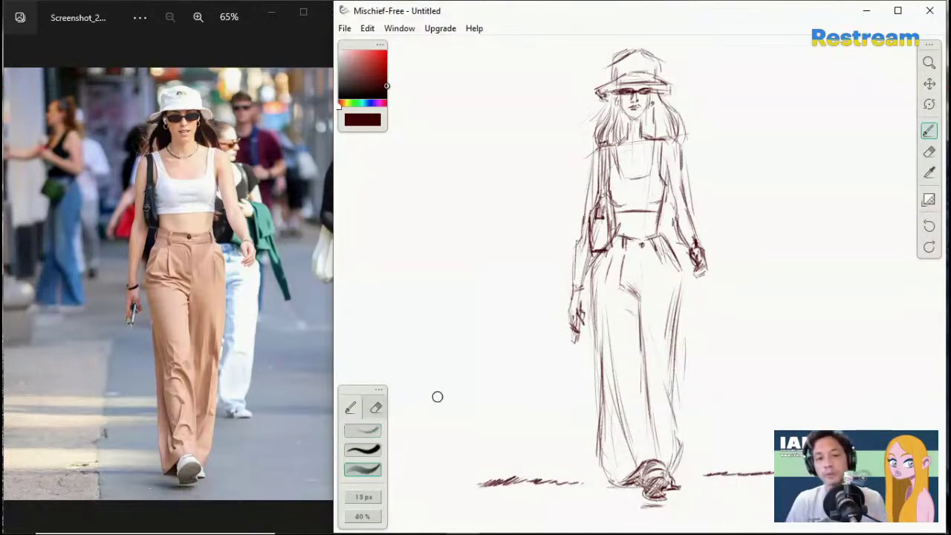
mouse_move(613, 104)
mouse_down()
mouse_move(606, 136)
mouse_move(625, 112)
mouse_move(622, 137)
mouse_move(613, 96)
mouse_move(604, 137)
mouse_move(644, 122)
mouse_move(645, 113)
mouse_move(647, 127)
mouse_move(667, 129)
mouse_move(667, 114)
mouse_move(653, 136)
mouse_up()
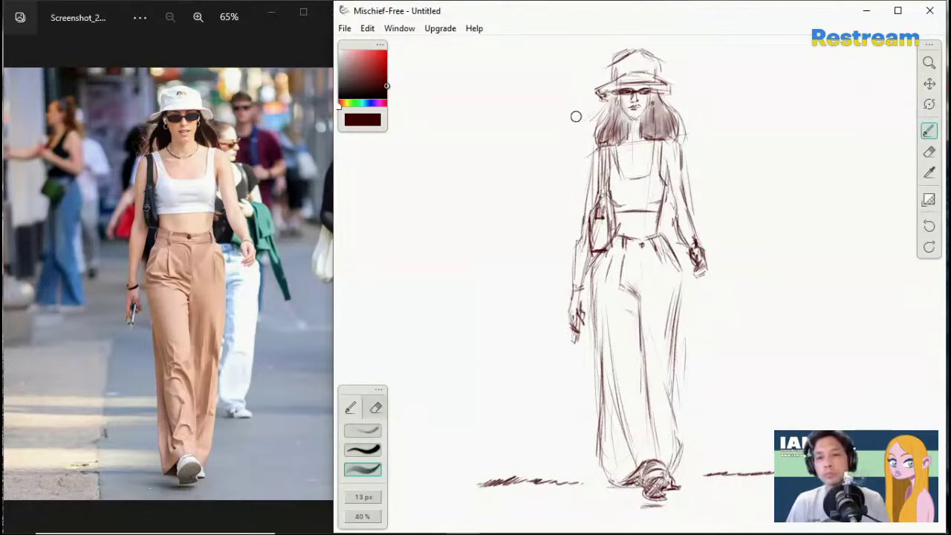
key([)
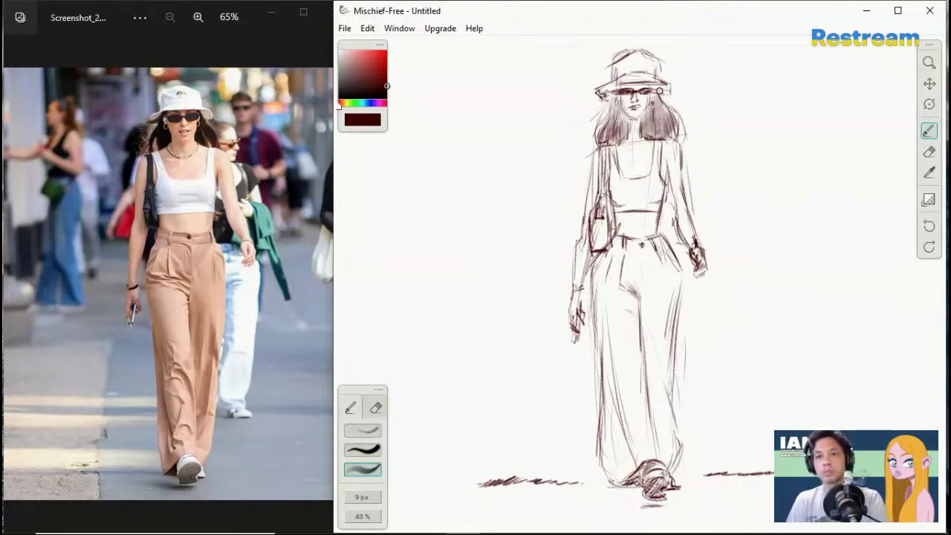
Step: With the 8 px brush, refine the hat brim, add the earring and necklace, and strengthen the top, right arm and right hand
click(364, 430)
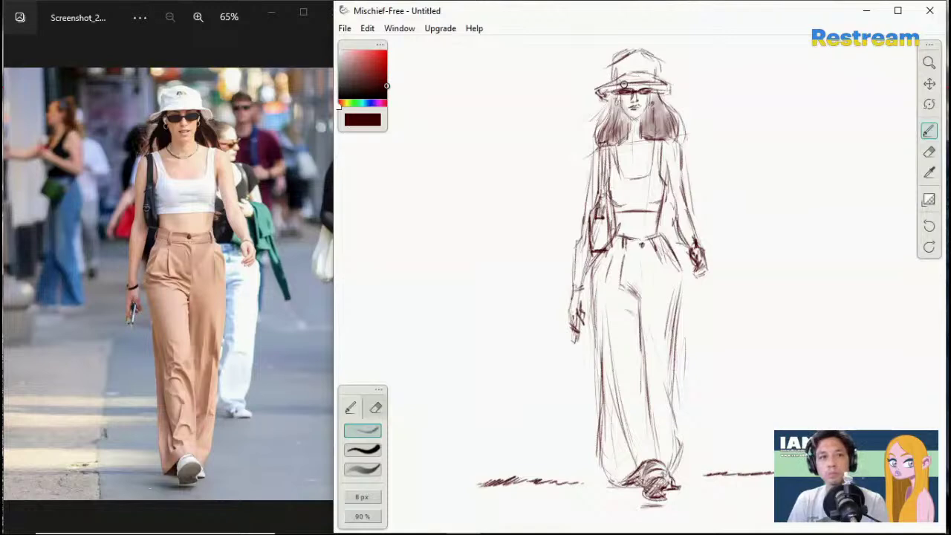
drag(619, 85, 599, 92)
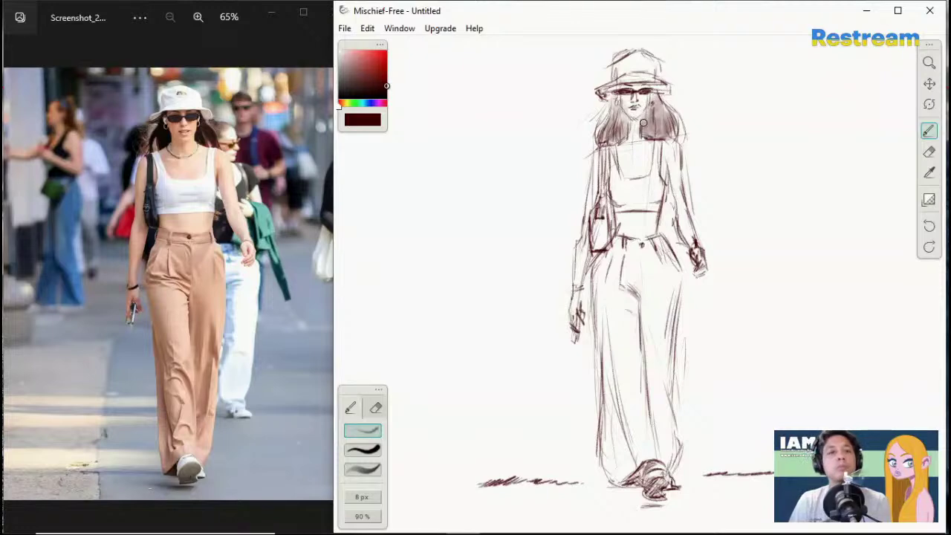
drag(617, 99, 617, 110)
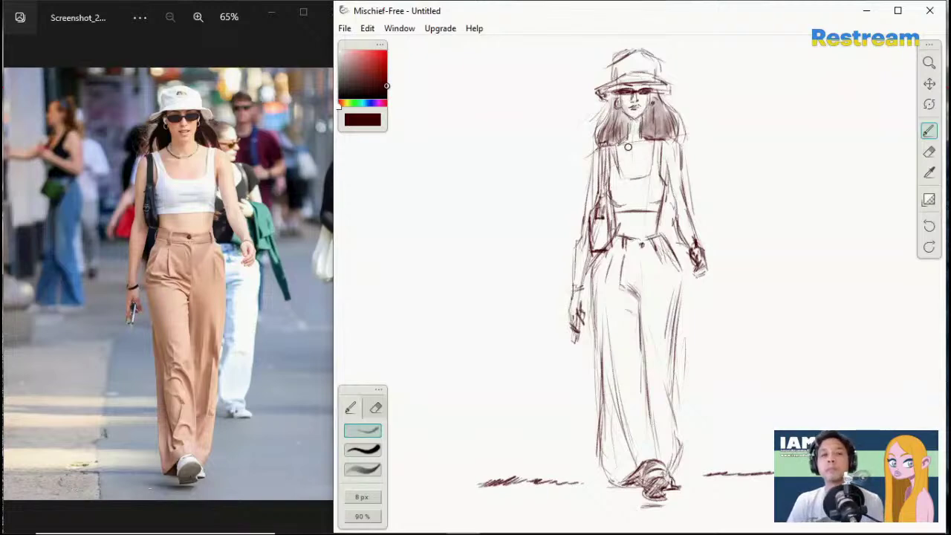
drag(621, 140, 645, 142)
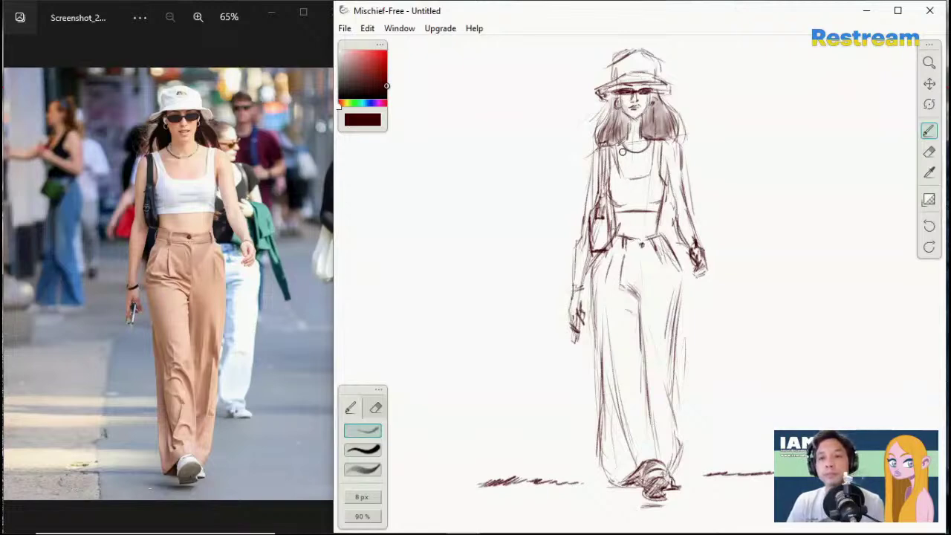
drag(609, 145, 637, 155)
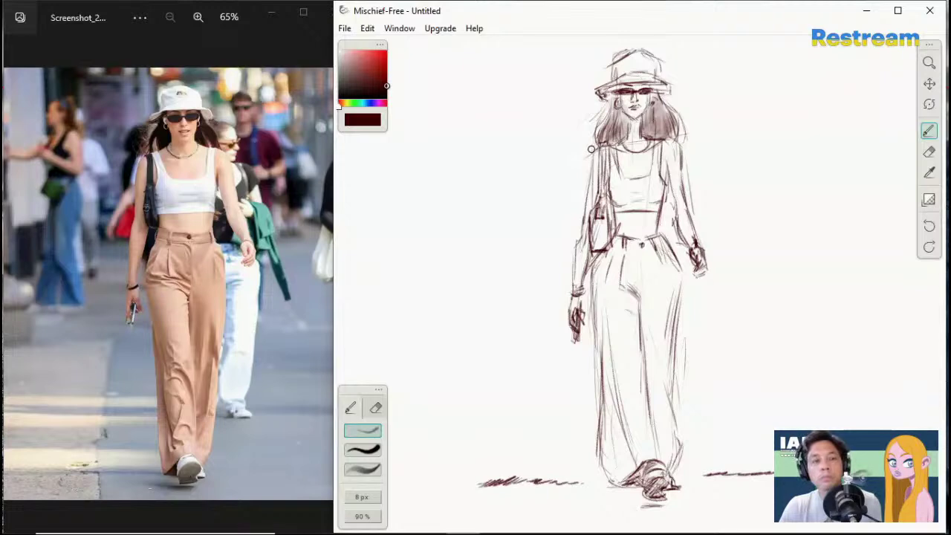
drag(588, 165, 573, 236)
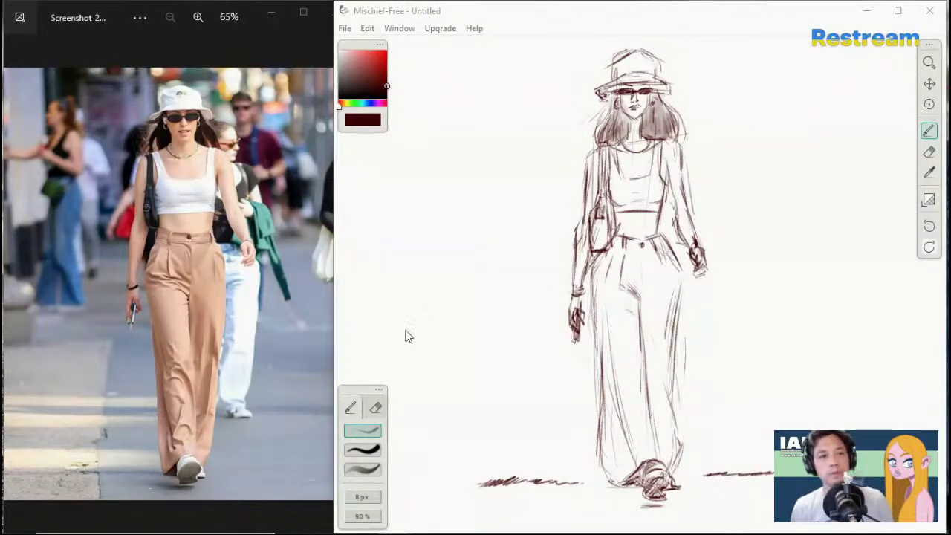
Step: Change the reference to the photo of the red-haired woman in a corset, green skirt and brown boots
click(264, 43)
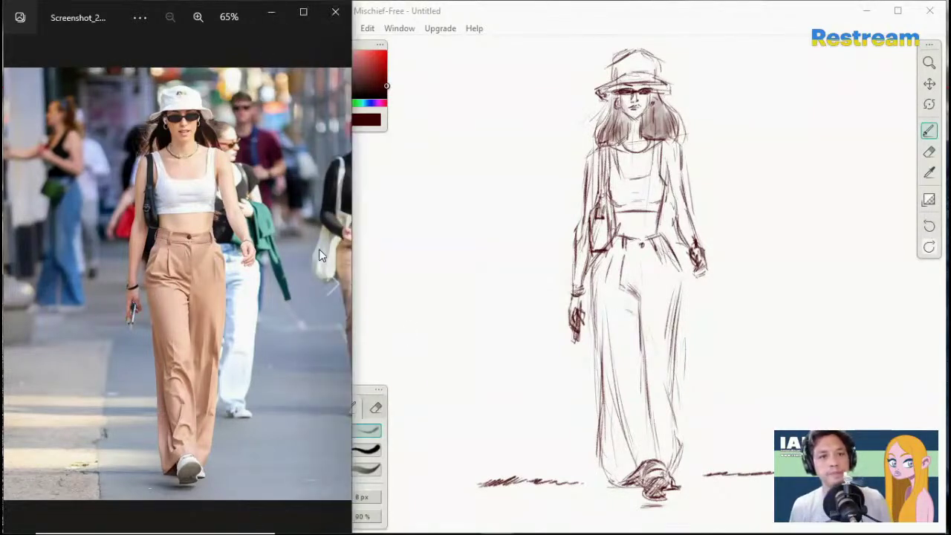
click(329, 279)
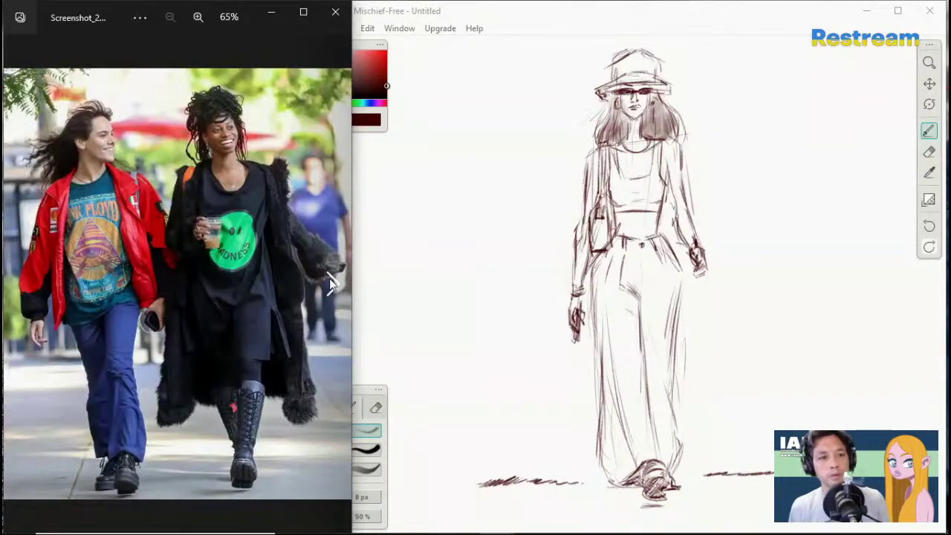
click(329, 278)
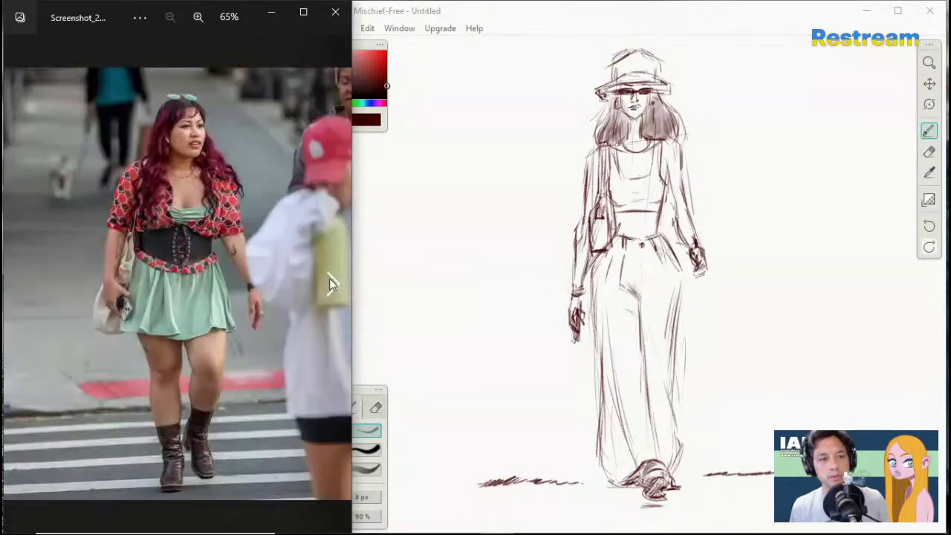
click(17, 289)
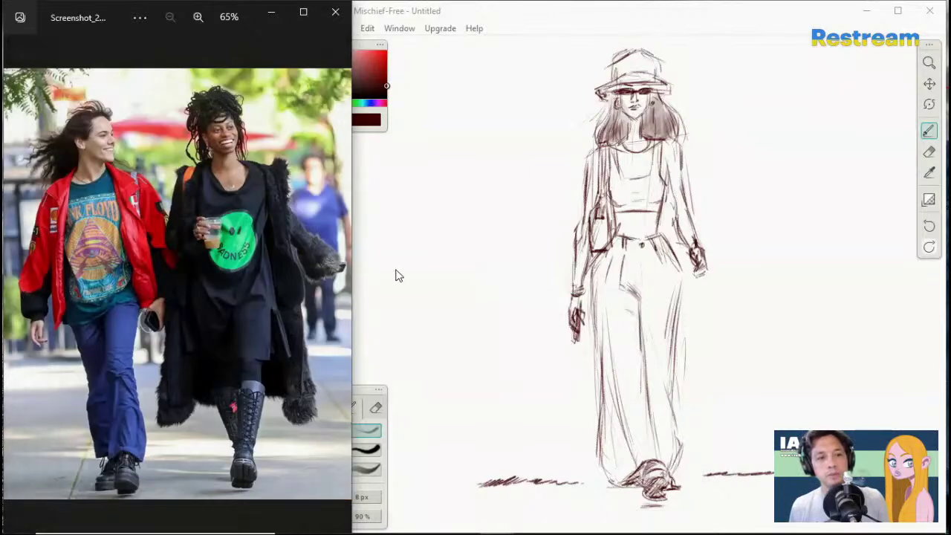
click(331, 292)
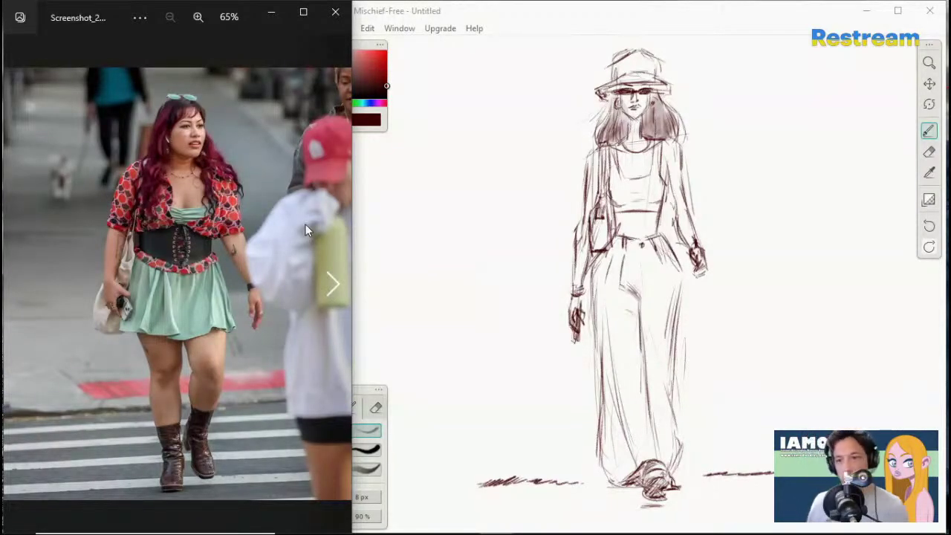
Step: Bring up an empty area of the canvas beside the finished figure
click(928, 84)
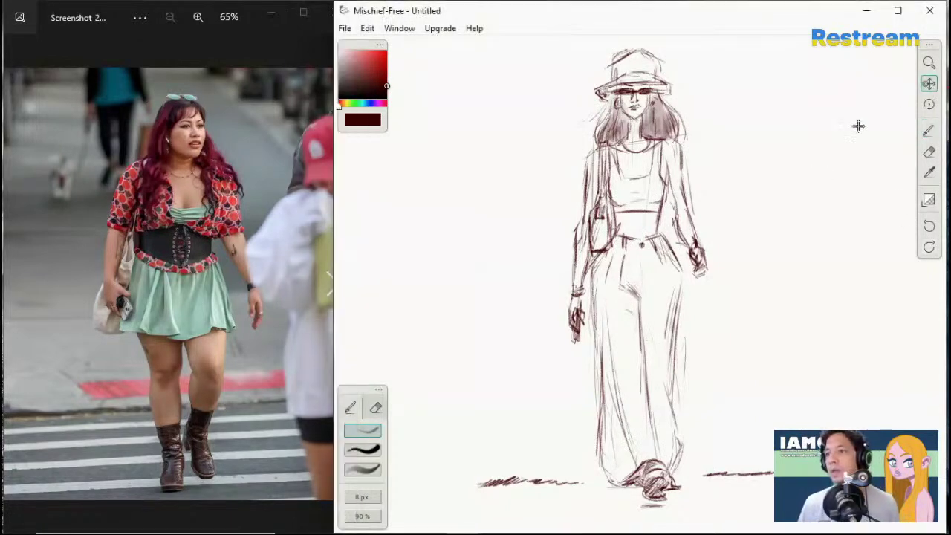
drag(750, 253, 572, 239)
drag(729, 247, 685, 260)
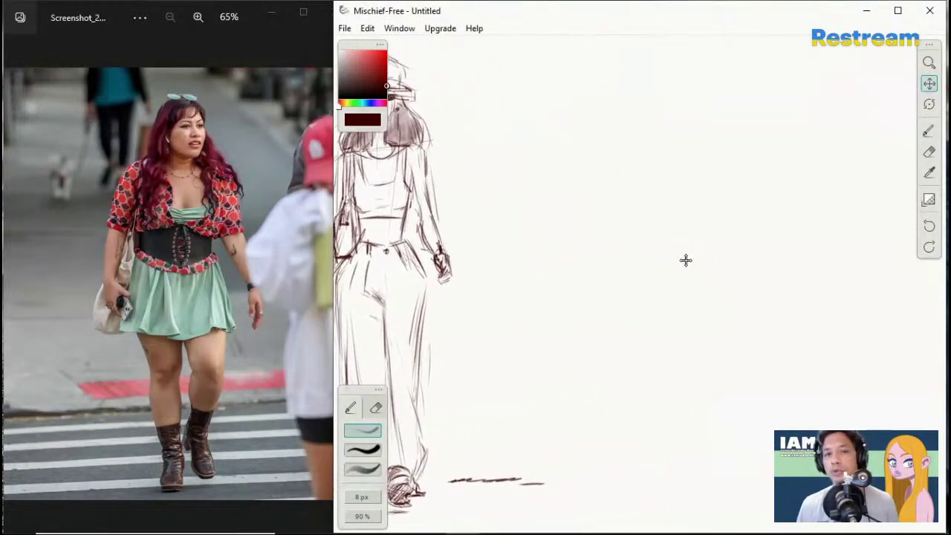
scroll(691, 263, right, 5)
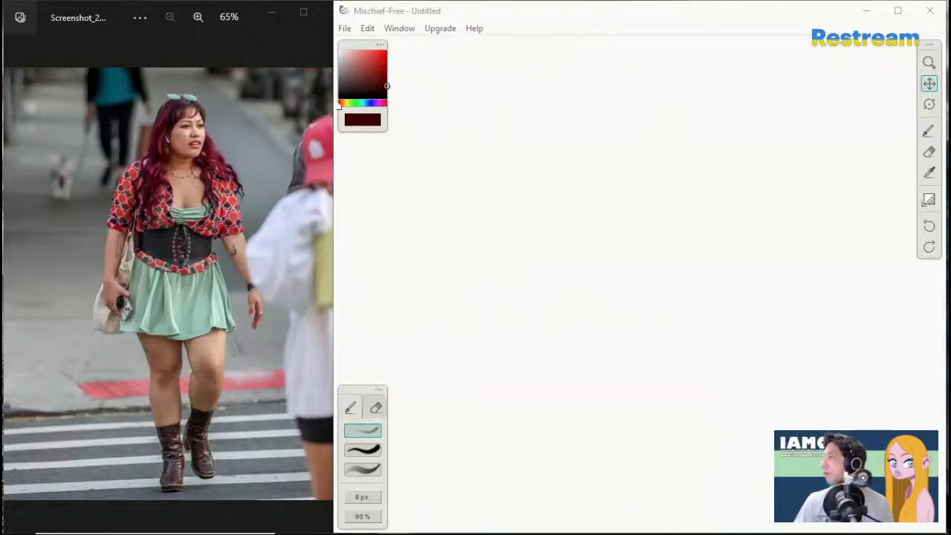
click(595, 12)
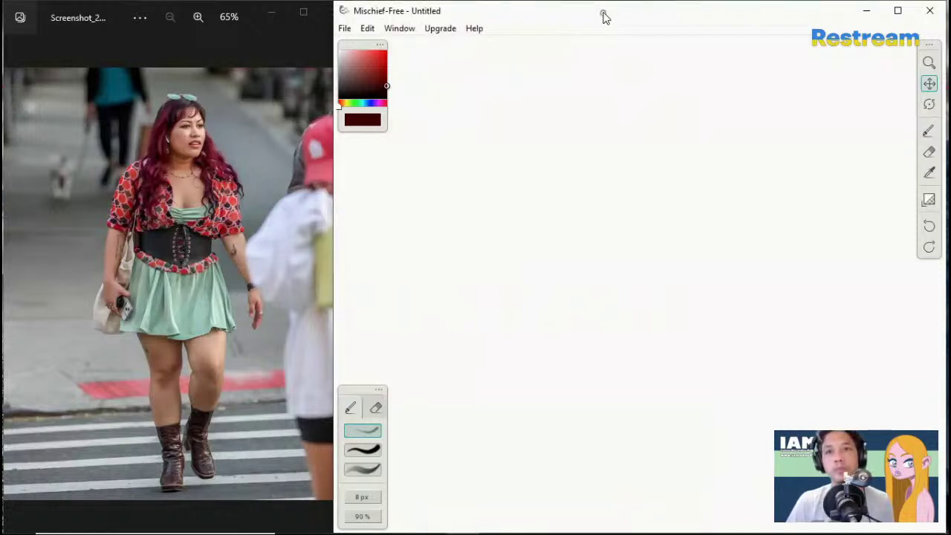
Step: With the 8 px brush at 90%, sketch the woman's head outline, jaw, nose and mouth in three-quarter view
click(928, 131)
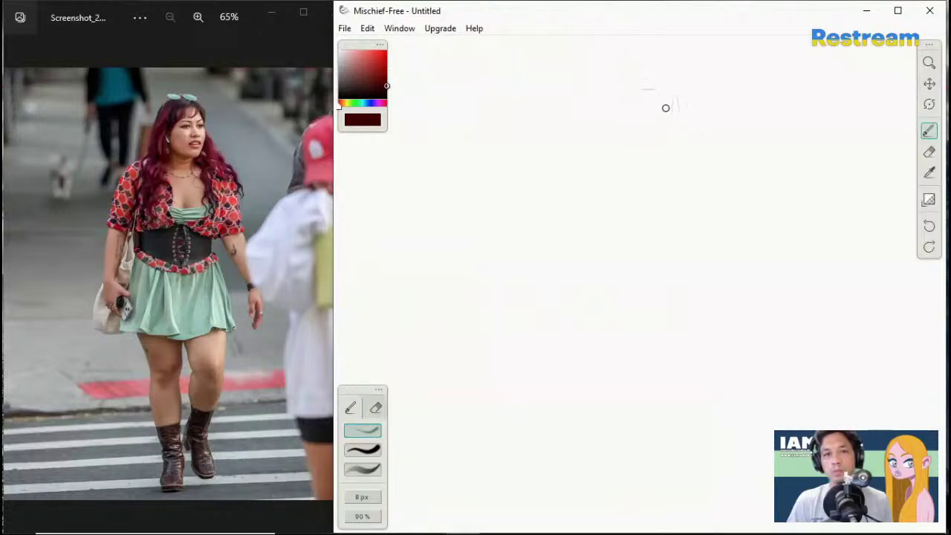
click(929, 151)
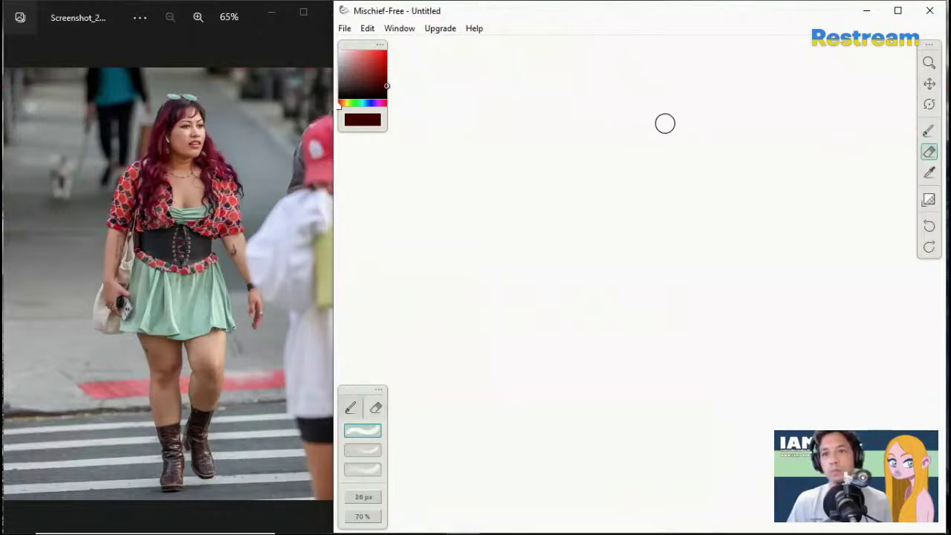
click(929, 131)
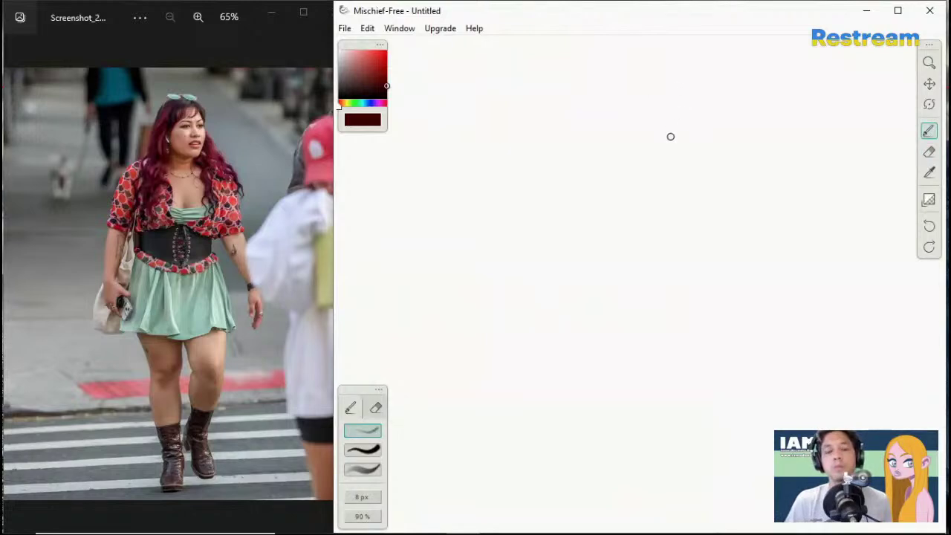
drag(669, 137, 671, 125)
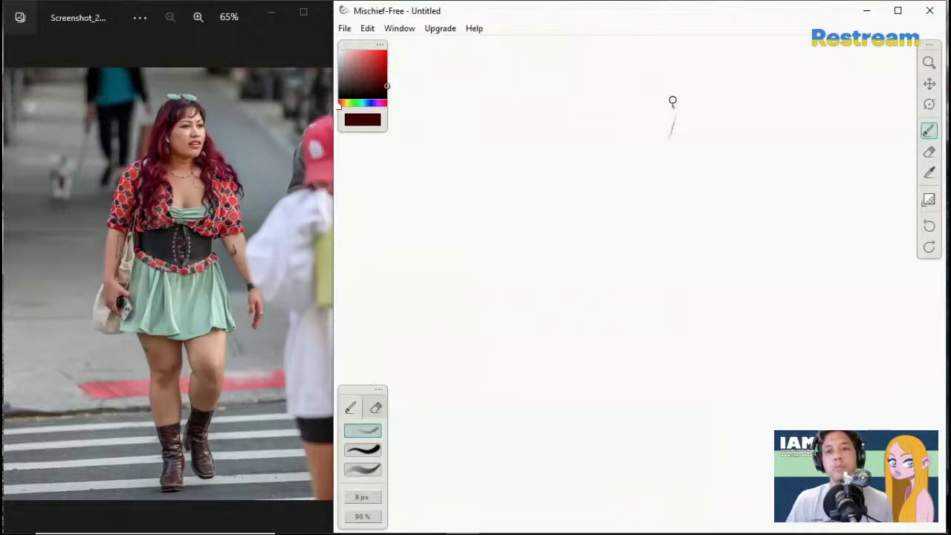
mouse_move(672, 100)
mouse_down()
mouse_move(654, 79)
mouse_move(673, 97)
mouse_move(655, 88)
mouse_up()
drag(625, 133, 655, 144)
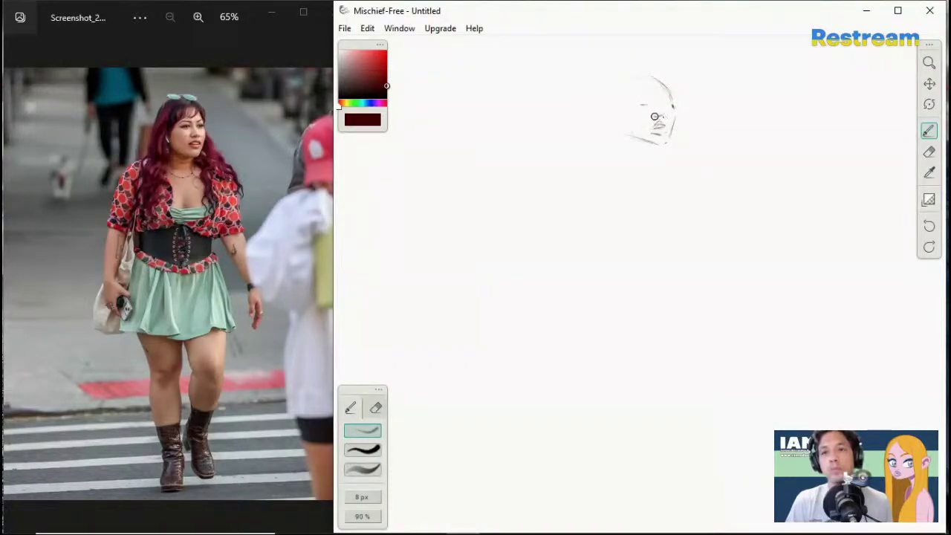
Step: Erase the stray marks around the nose, redraw it, and add dark eyes, eyebrows and the jaw corner
click(928, 151)
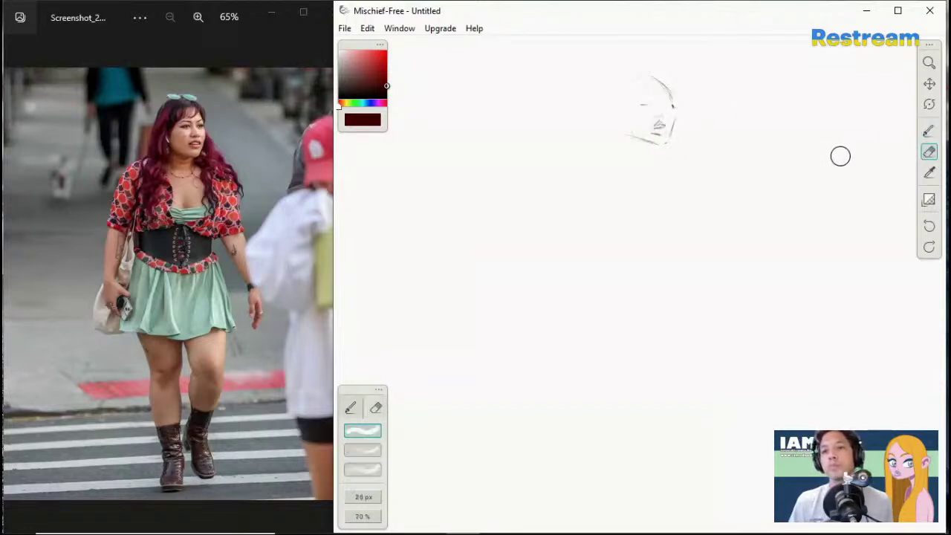
click(928, 131)
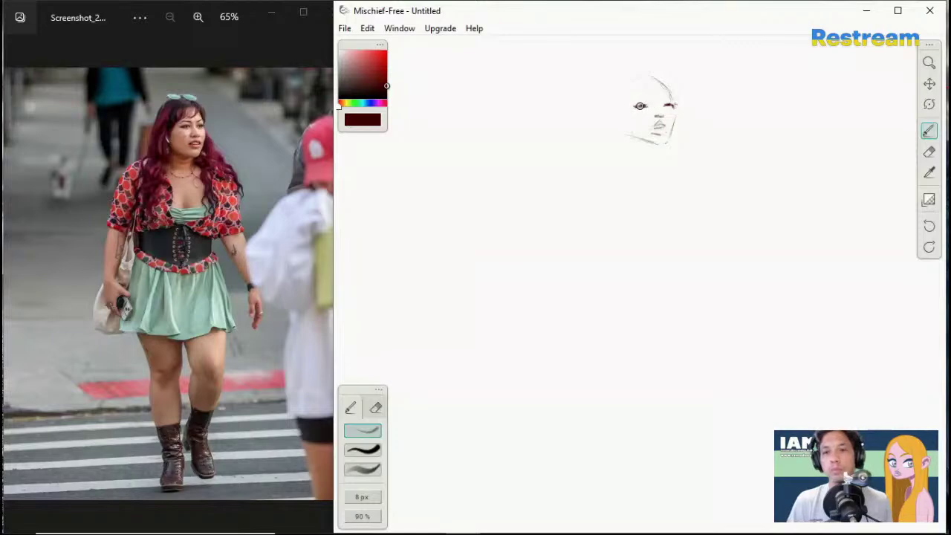
drag(666, 104, 674, 104)
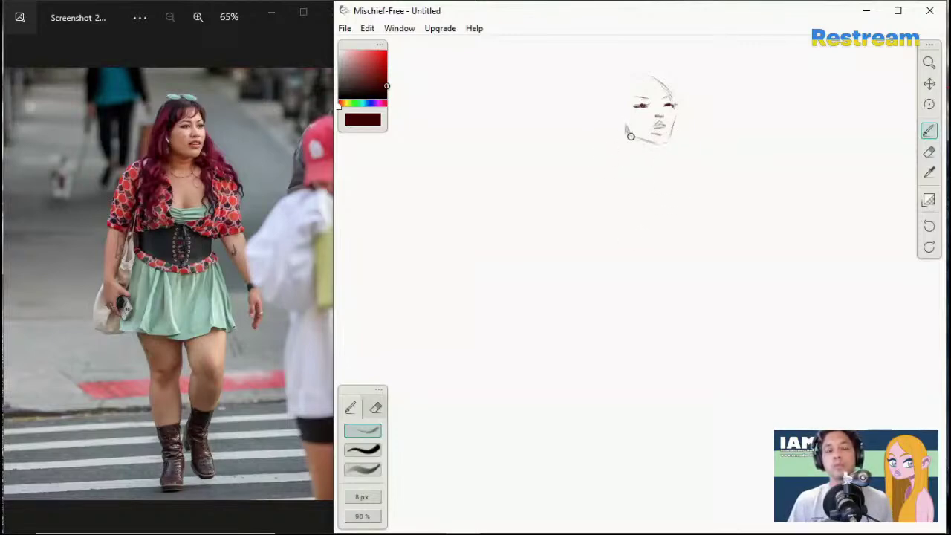
Step: Lay in the sloping shoulders, the sides of the torso, the hips and the first thigh guidelines
drag(597, 151, 616, 140)
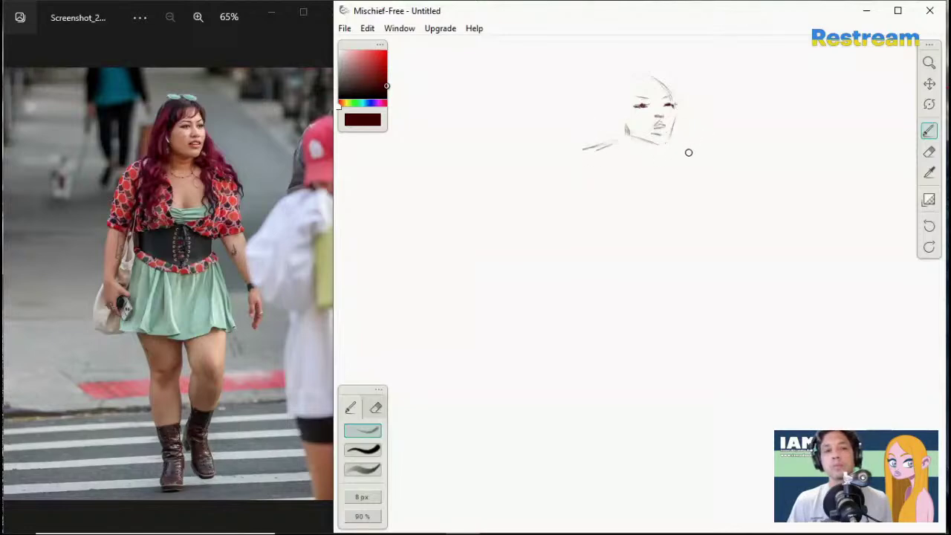
drag(686, 149, 708, 158)
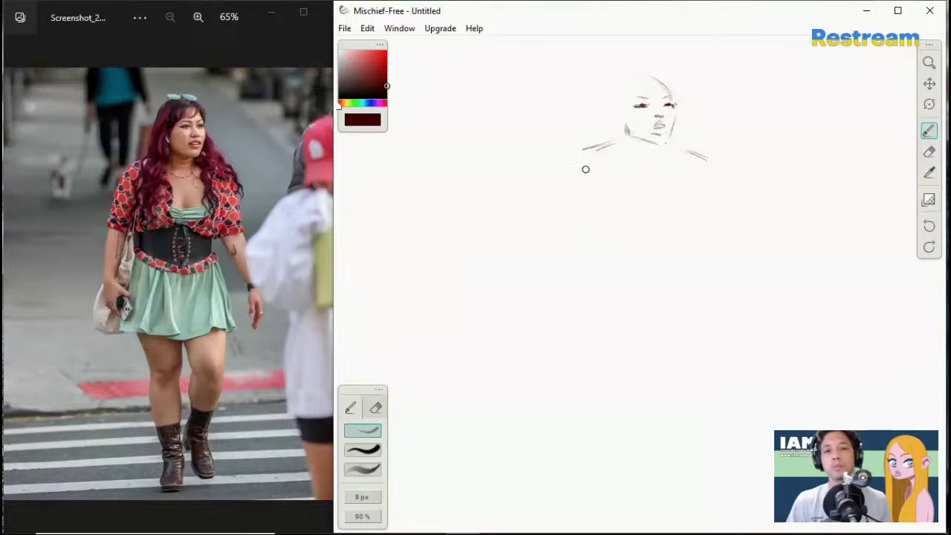
mouse_move(594, 174)
mouse_down()
mouse_move(596, 232)
mouse_move(594, 216)
mouse_up()
mouse_move(595, 180)
mouse_down()
mouse_move(607, 223)
mouse_move(598, 223)
mouse_move(618, 239)
mouse_move(591, 239)
mouse_move(595, 227)
mouse_move(580, 242)
mouse_up()
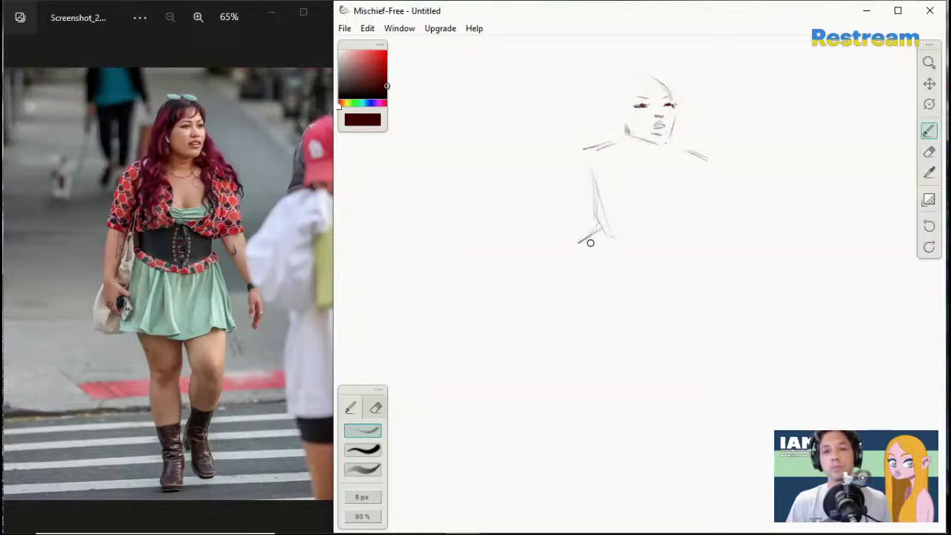
mouse_move(684, 172)
mouse_down()
mouse_move(678, 219)
mouse_move(686, 174)
mouse_up()
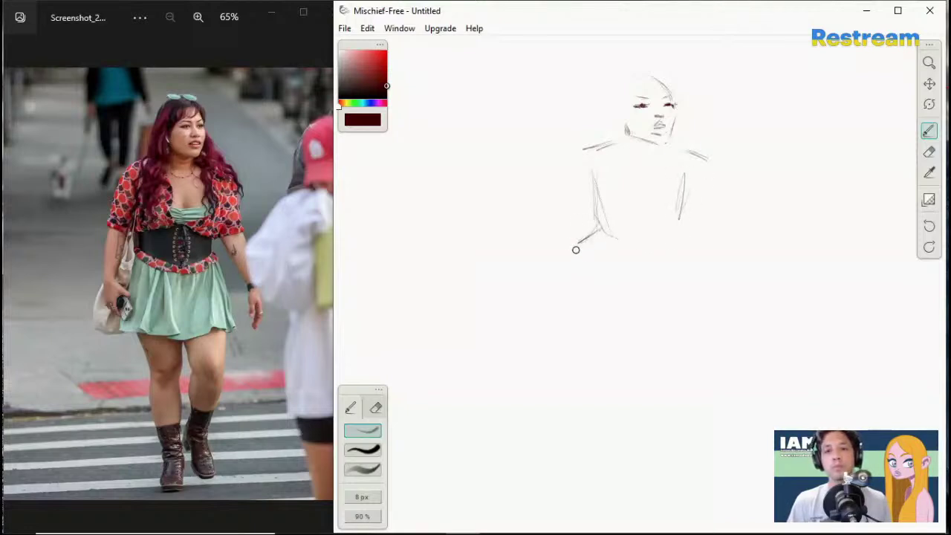
drag(576, 263, 616, 275)
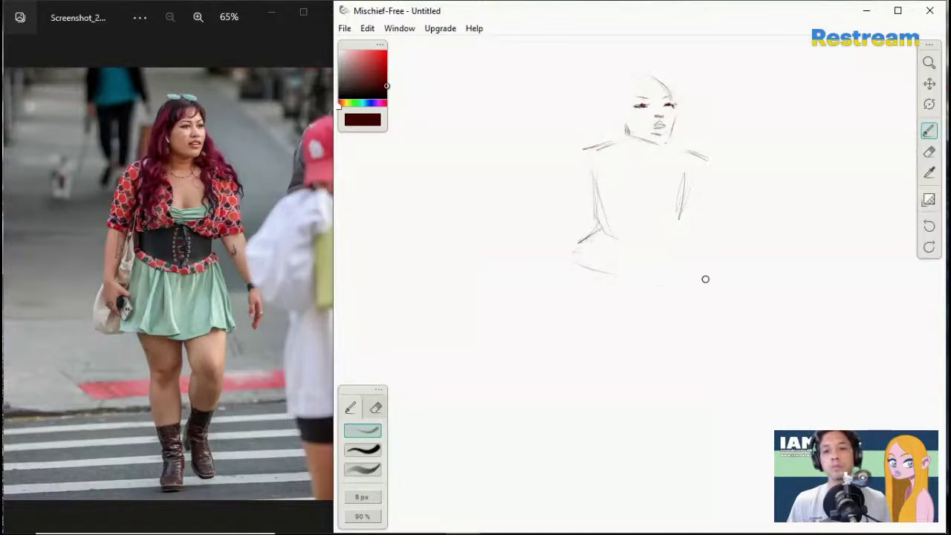
mouse_move(677, 241)
mouse_down()
mouse_move(693, 265)
mouse_move(685, 248)
mouse_move(687, 274)
mouse_move(658, 338)
mouse_move(643, 337)
mouse_move(657, 363)
mouse_move(659, 343)
mouse_move(669, 378)
mouse_up()
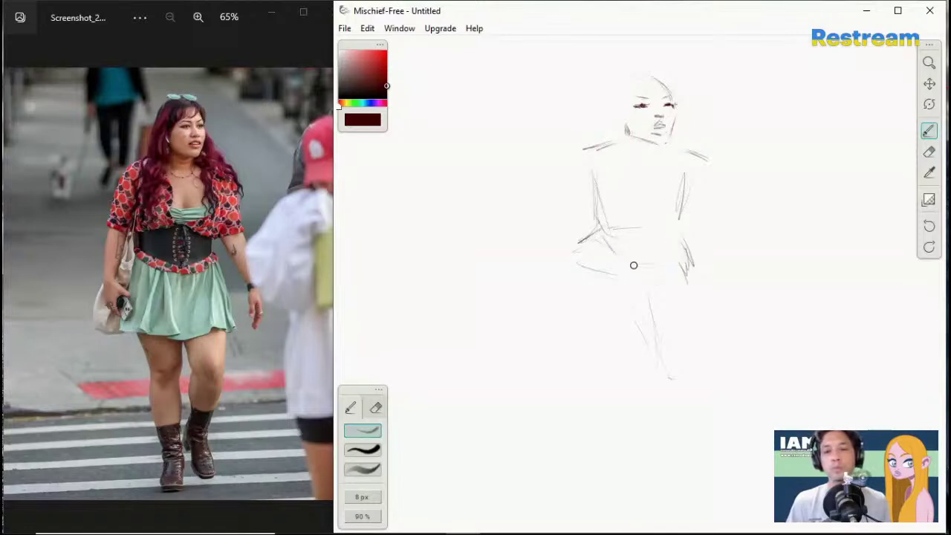
Step: Sketch the corset's curved upper and lower edges, the bust neckline with its knot, and the hem of the far sleeve
mouse_move(600, 237)
mouse_down()
mouse_move(650, 267)
mouse_move(685, 239)
mouse_up()
drag(641, 206, 610, 209)
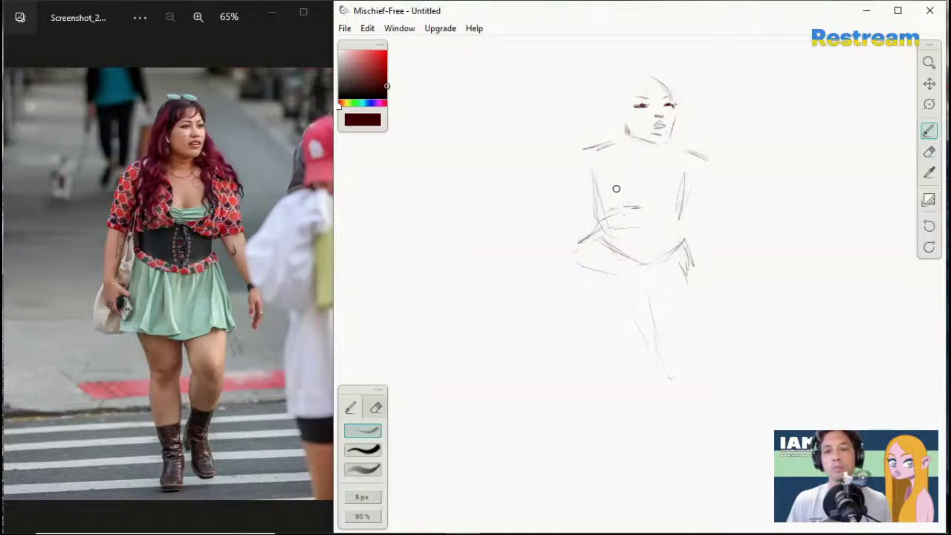
mouse_move(607, 186)
mouse_down()
mouse_move(643, 200)
mouse_move(688, 183)
mouse_up()
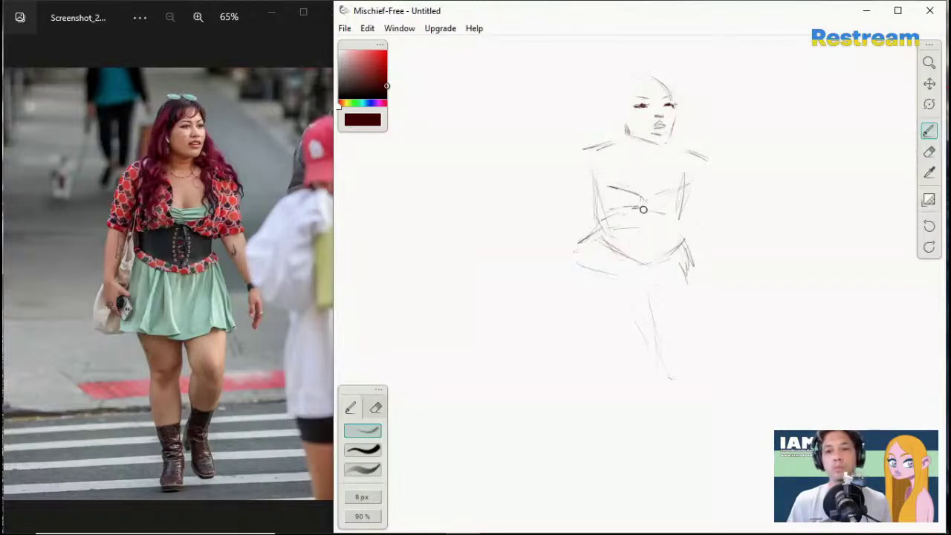
mouse_move(660, 203)
mouse_down()
mouse_move(628, 202)
mouse_move(687, 232)
mouse_move(722, 217)
mouse_move(691, 221)
mouse_move(719, 220)
mouse_up()
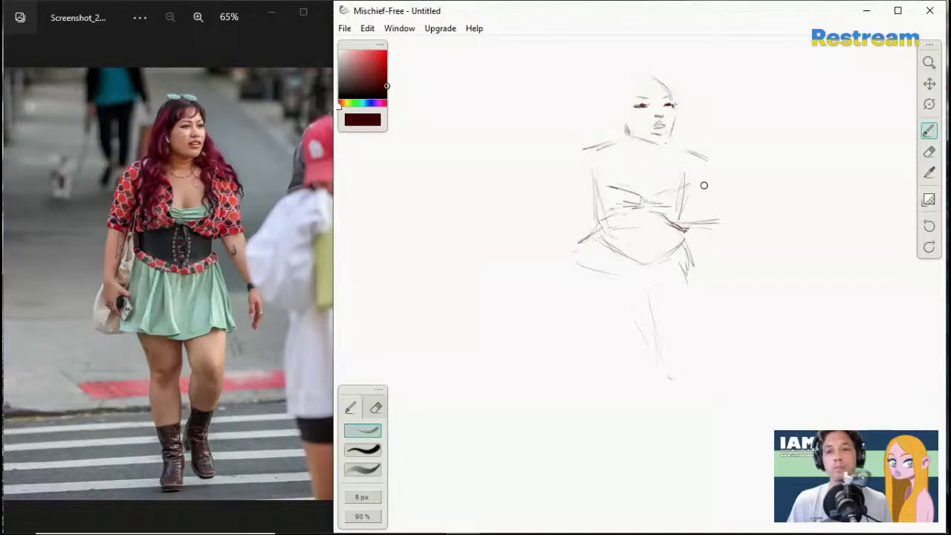
Step: Outline both sleeves and forearms, and sketch the hand holding the phone
drag(707, 165, 720, 223)
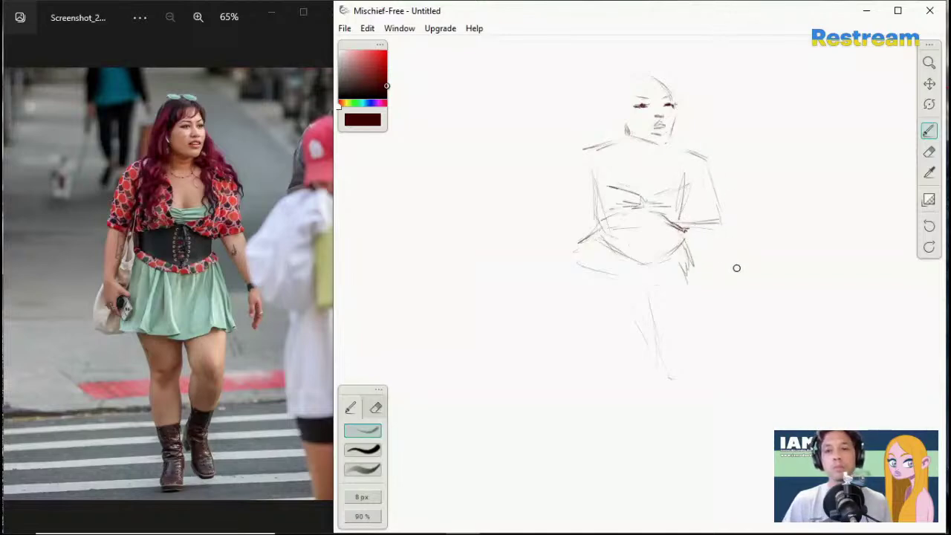
mouse_move(728, 260)
mouse_down()
mouse_move(702, 237)
mouse_move(744, 294)
mouse_up()
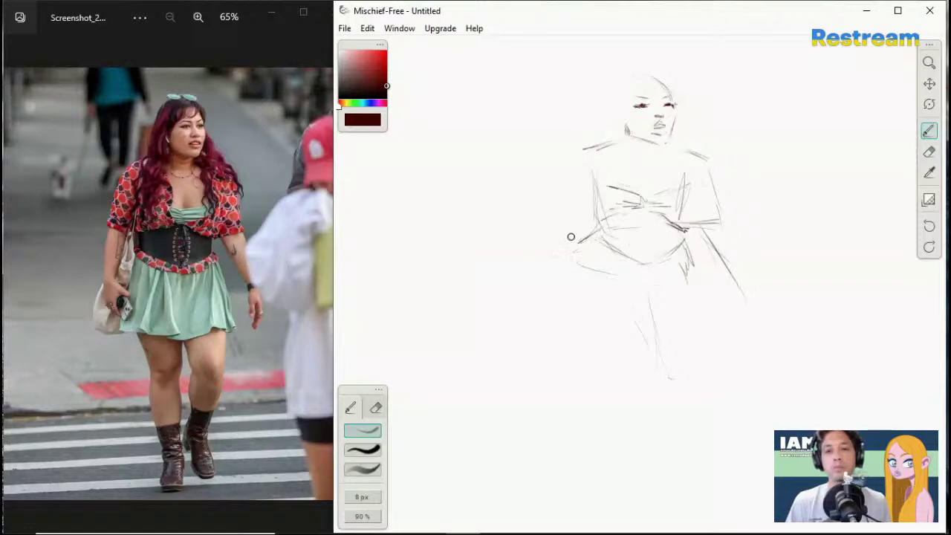
drag(566, 213, 563, 262)
mouse_move(586, 149)
mouse_down()
mouse_move(574, 153)
mouse_move(563, 208)
mouse_up()
drag(568, 150, 570, 179)
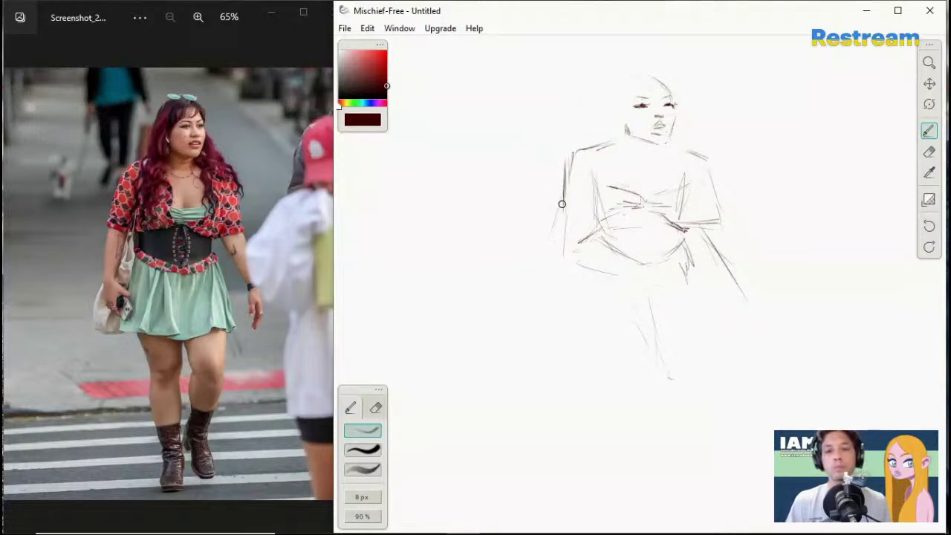
mouse_move(558, 238)
mouse_down()
mouse_move(552, 269)
mouse_move(579, 291)
mouse_up()
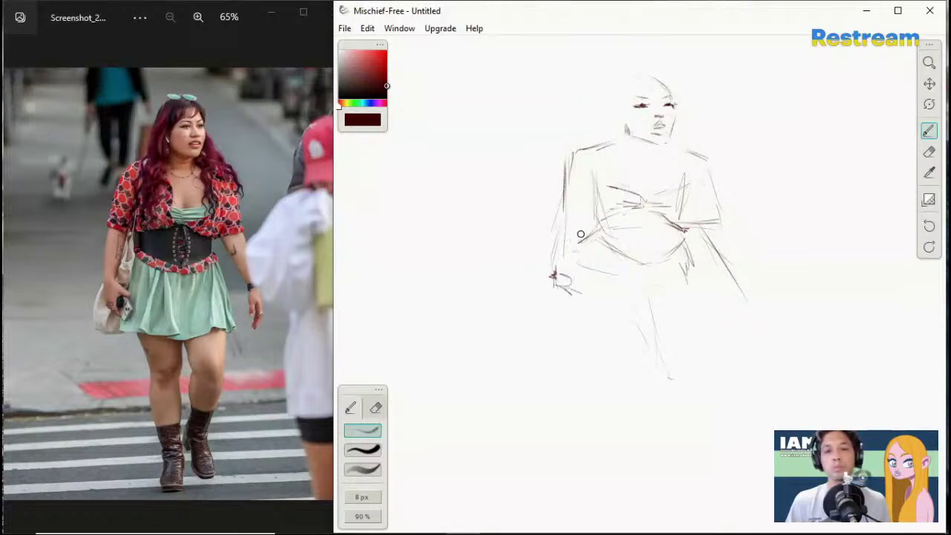
mouse_move(560, 208)
mouse_down()
mouse_move(549, 266)
mouse_move(571, 257)
mouse_move(577, 236)
mouse_move(563, 266)
mouse_move(585, 211)
mouse_up()
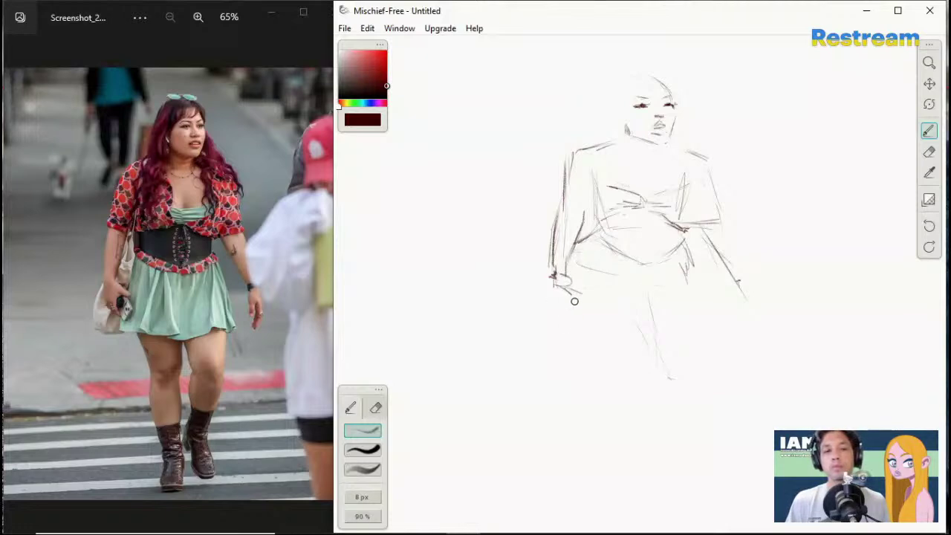
Step: Block in the front leg with light lines for the outer thigh, the inner leg and the lower leg
mouse_move(592, 232)
mouse_down()
mouse_move(571, 271)
mouse_move(586, 356)
mouse_up()
mouse_move(578, 297)
mouse_down()
mouse_move(580, 351)
mouse_move(584, 333)
mouse_up()
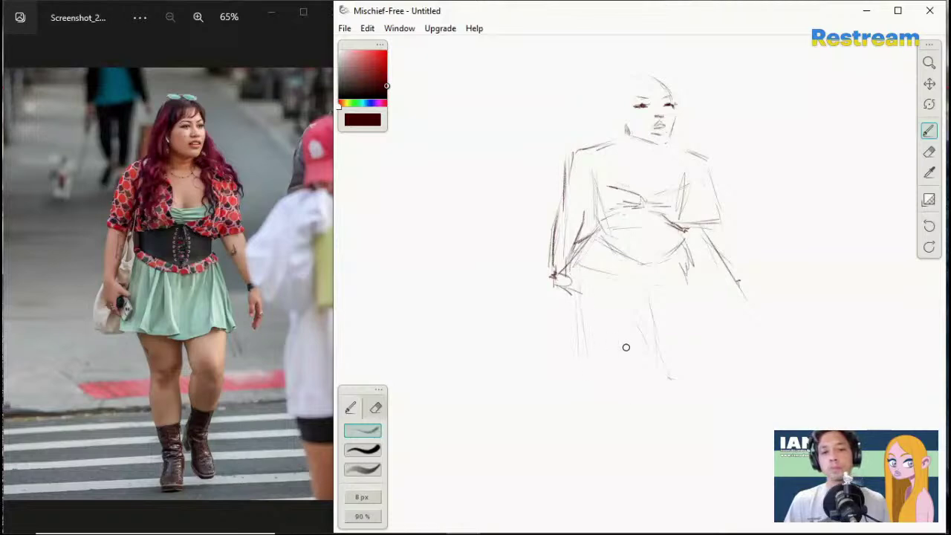
drag(638, 300, 643, 379)
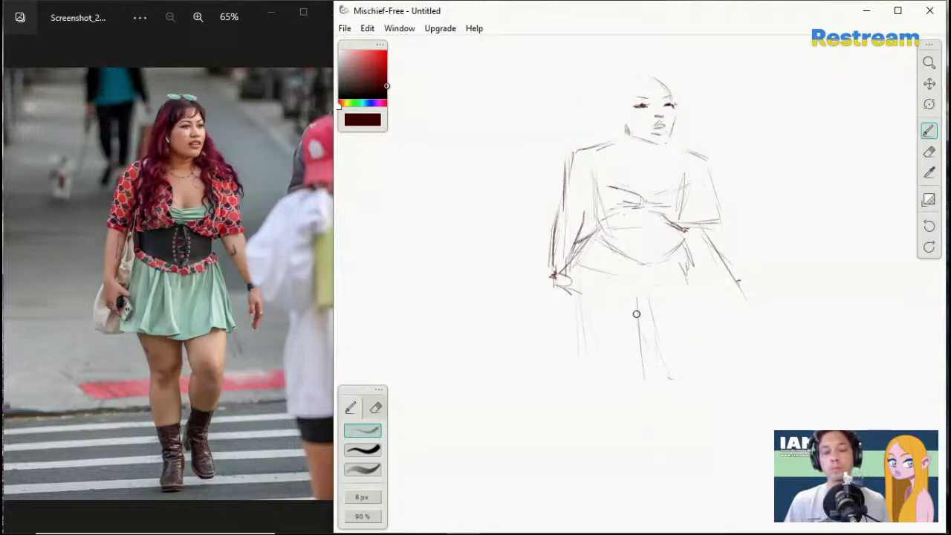
mouse_move(638, 301)
mouse_down()
mouse_move(645, 435)
mouse_move(647, 355)
mouse_move(657, 472)
mouse_move(651, 478)
mouse_move(648, 465)
mouse_move(651, 488)
mouse_up()
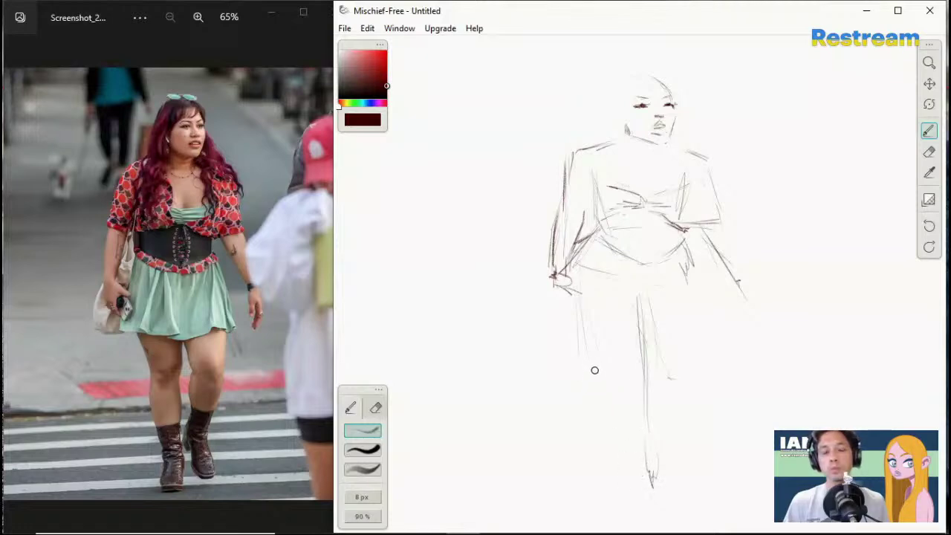
mouse_move(590, 389)
mouse_down()
mouse_move(604, 449)
mouse_move(591, 401)
mouse_move(588, 421)
mouse_move(623, 486)
mouse_up()
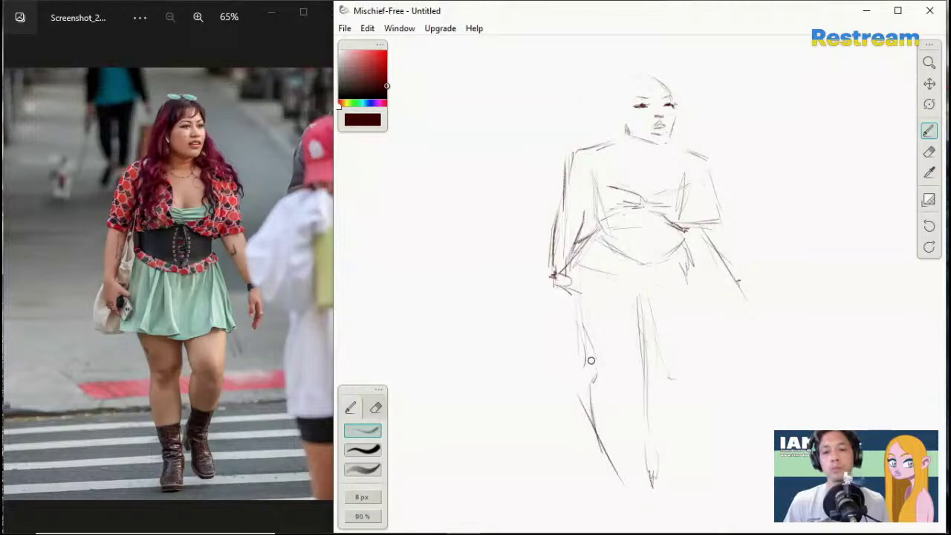
Step: Strengthen the front leg's thigh, knee and calf contours, and draw its boot with the top edge and sole
mouse_move(569, 309)
mouse_down()
mouse_move(593, 363)
mouse_move(568, 282)
mouse_up()
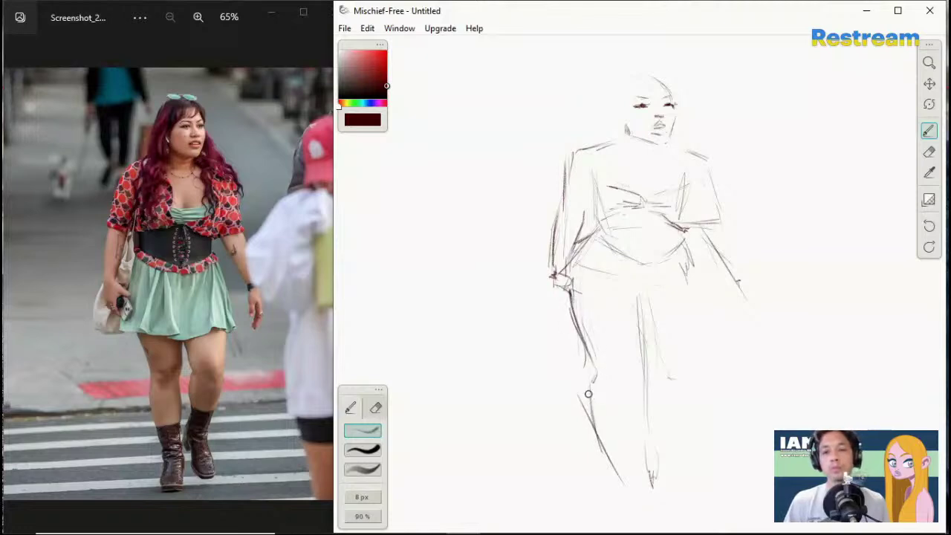
drag(595, 374, 592, 435)
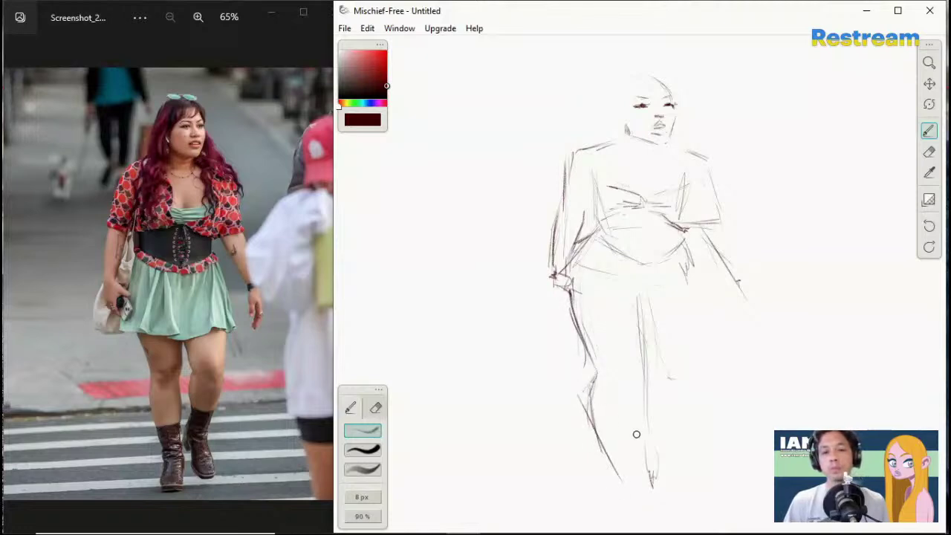
mouse_move(629, 377)
mouse_down()
mouse_move(641, 329)
mouse_move(635, 449)
mouse_move(653, 418)
mouse_move(645, 450)
mouse_up()
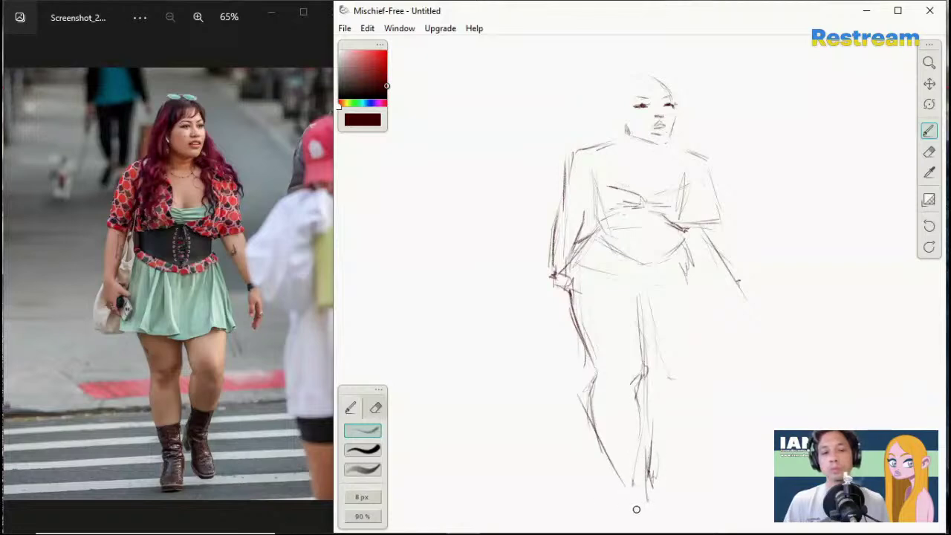
mouse_move(636, 509)
mouse_down()
mouse_move(622, 492)
mouse_move(609, 512)
mouse_move(614, 522)
mouse_move(643, 511)
mouse_move(615, 524)
mouse_move(622, 450)
mouse_move(613, 448)
mouse_move(639, 445)
mouse_move(645, 499)
mouse_move(639, 517)
mouse_move(617, 518)
mouse_move(645, 510)
mouse_up()
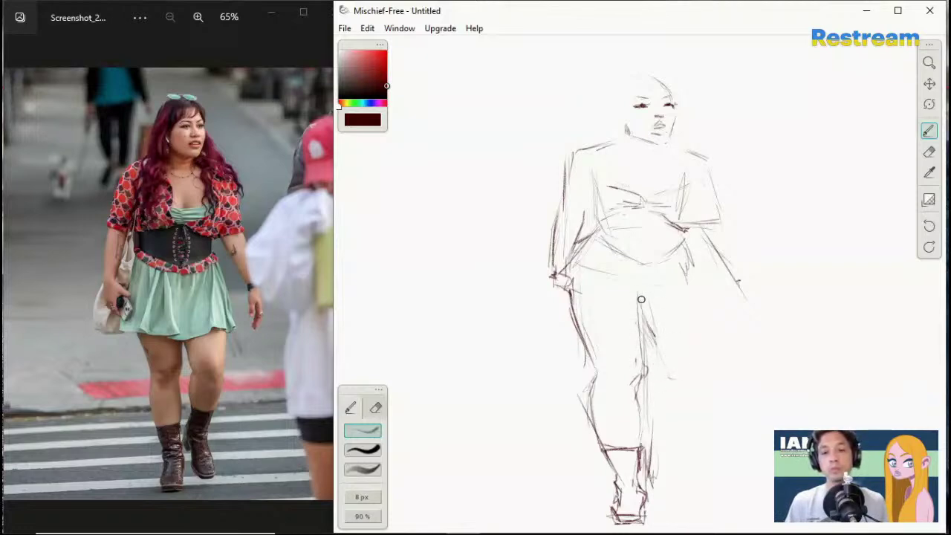
Step: Sketch the rear leg's inner and outer thigh contours down to the knee creases
mouse_move(639, 297)
mouse_down()
mouse_move(653, 358)
mouse_move(665, 362)
mouse_move(655, 368)
mouse_up()
mouse_move(679, 364)
mouse_down()
mouse_move(683, 378)
mouse_move(695, 375)
mouse_move(701, 287)
mouse_up()
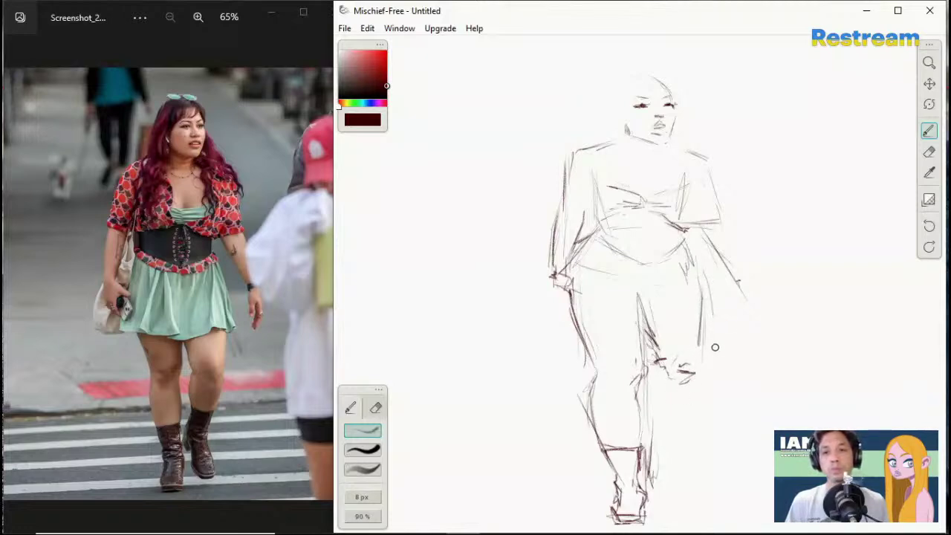
drag(714, 349, 712, 293)
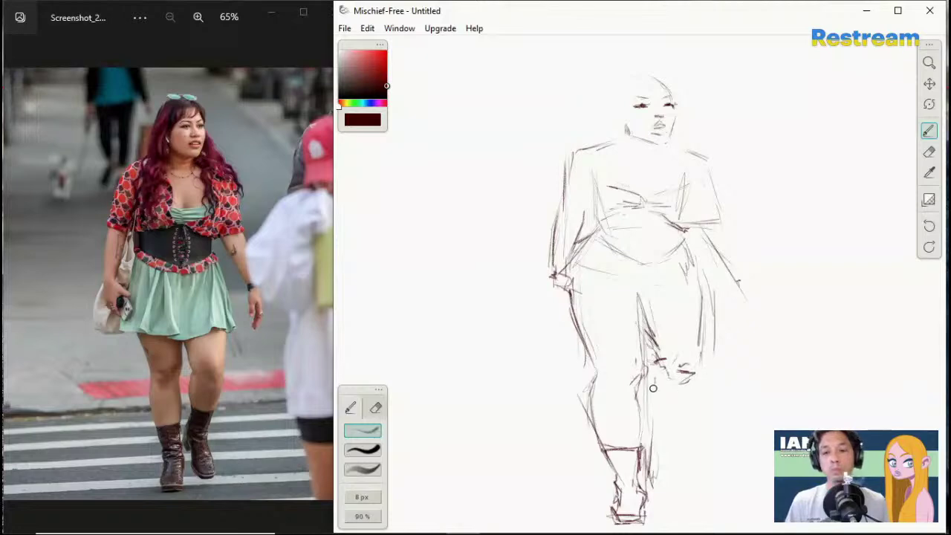
Step: Draw the rear leg's boot below the knee and darken the inner calf and inner thigh contours
drag(657, 375, 651, 388)
mouse_move(647, 472)
mouse_down()
mouse_move(660, 478)
mouse_move(661, 498)
mouse_move(689, 508)
mouse_up()
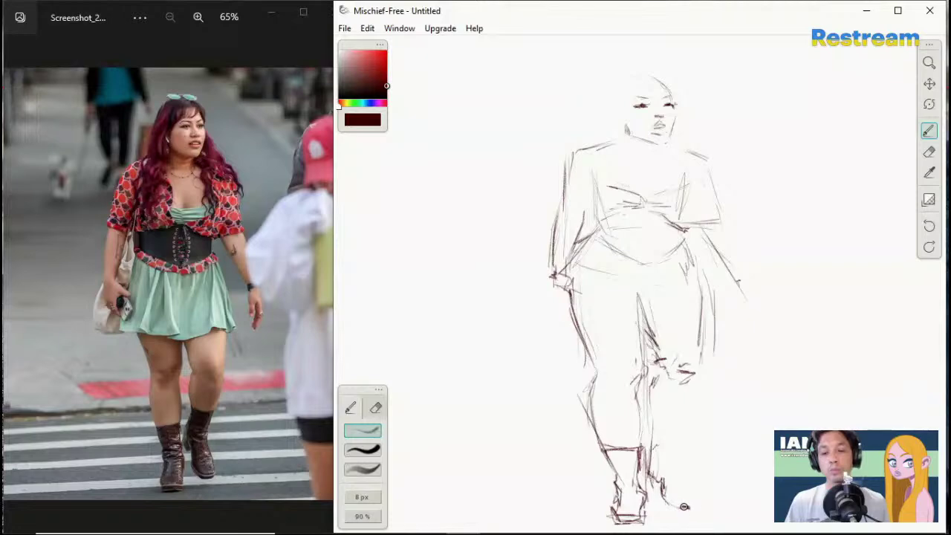
drag(677, 459, 688, 496)
drag(674, 461, 691, 507)
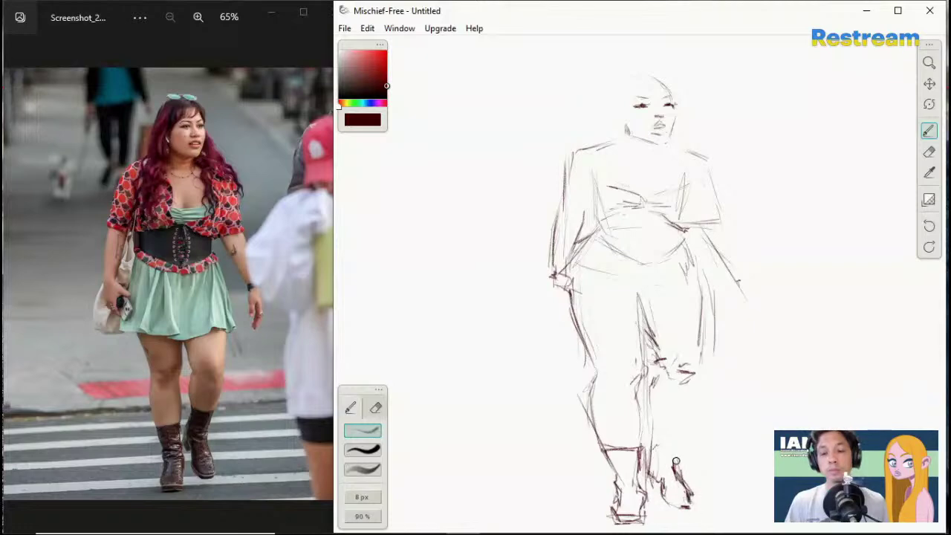
mouse_move(675, 465)
mouse_down()
mouse_move(651, 457)
mouse_move(651, 436)
mouse_move(657, 452)
mouse_move(648, 459)
mouse_move(658, 440)
mouse_move(645, 406)
mouse_move(655, 438)
mouse_move(645, 397)
mouse_move(654, 399)
mouse_move(660, 370)
mouse_up()
mouse_move(652, 328)
mouse_down()
mouse_move(665, 380)
mouse_move(659, 365)
mouse_up()
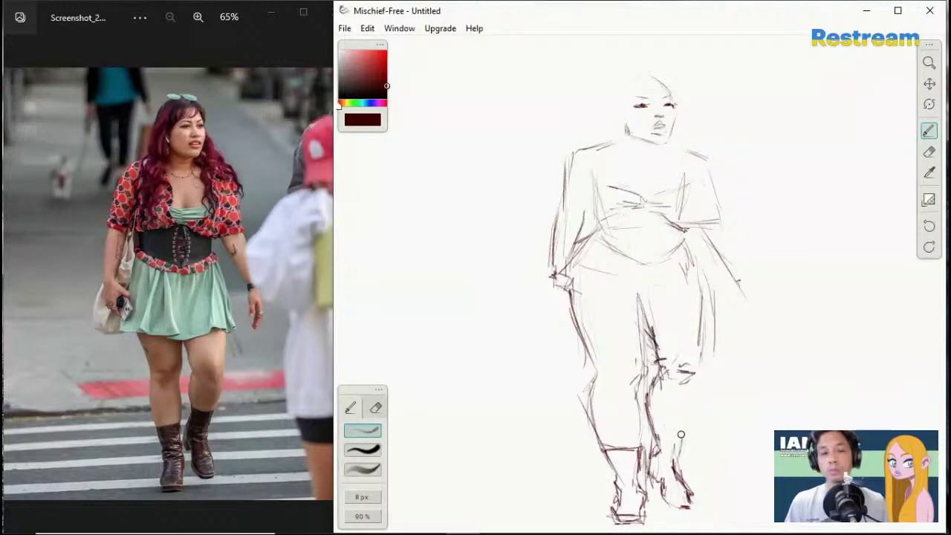
Step: Sketch the rear leg's knee and outer calf contours and draw the top edge of its boot
mouse_move(685, 432)
mouse_down()
mouse_move(696, 403)
mouse_move(694, 413)
mouse_move(673, 375)
mouse_move(672, 385)
mouse_move(690, 379)
mouse_up()
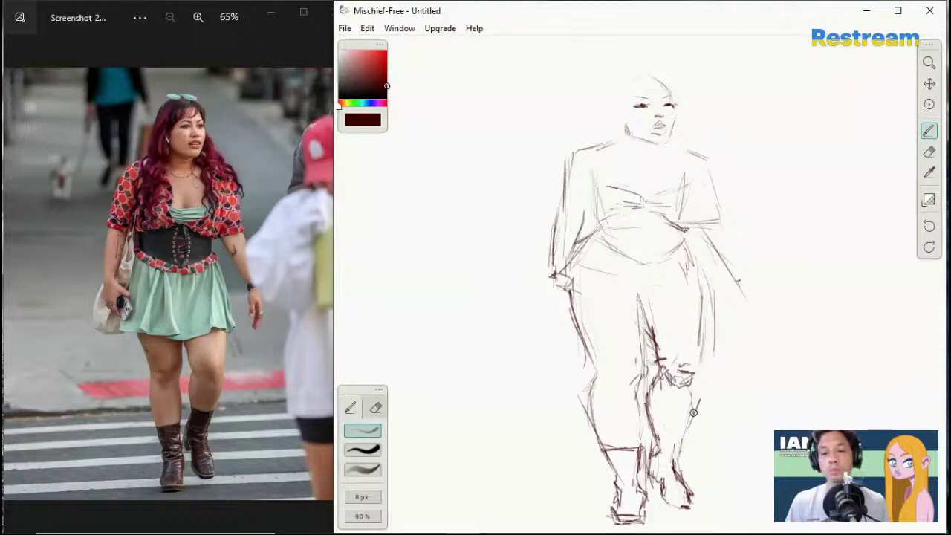
mouse_move(693, 412)
mouse_down()
mouse_move(698, 358)
mouse_move(703, 389)
mouse_move(710, 370)
mouse_up()
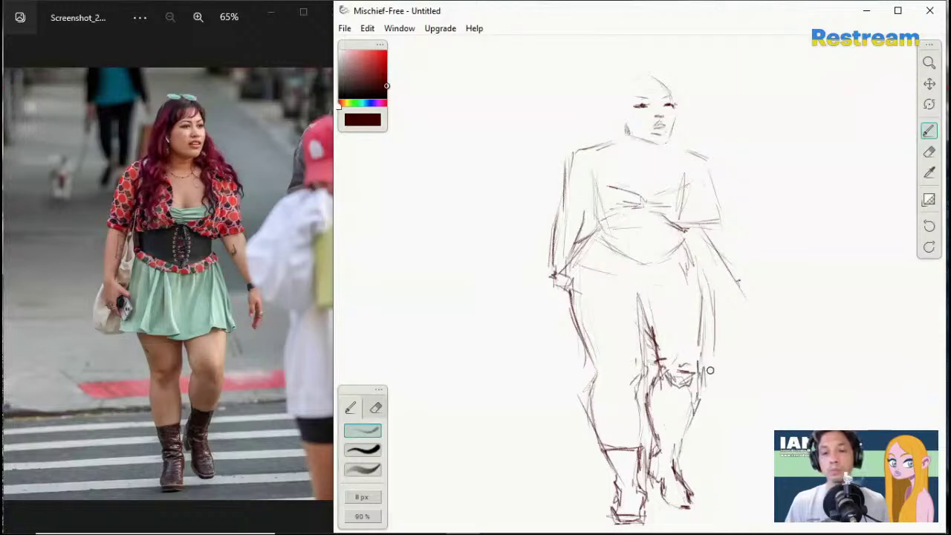
mouse_move(656, 413)
mouse_down()
mouse_move(657, 429)
mouse_move(692, 423)
mouse_up()
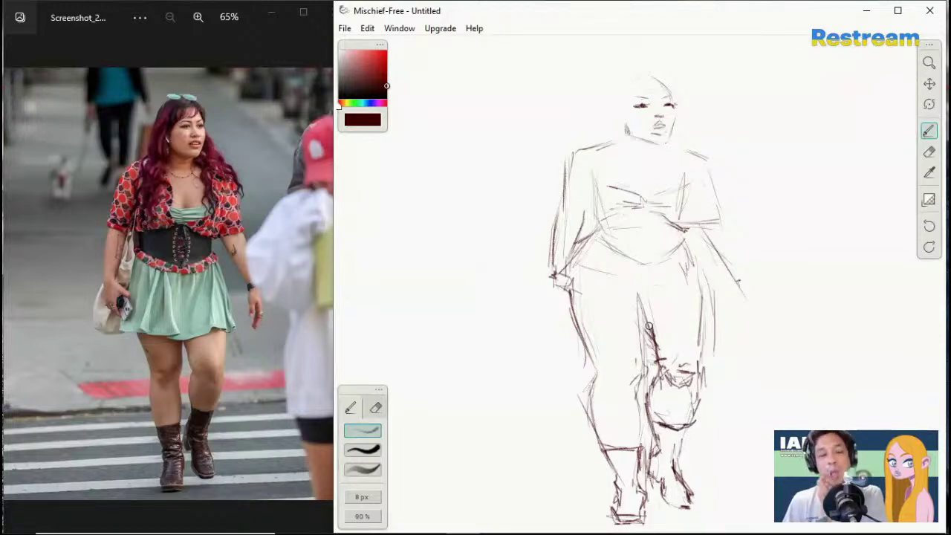
Step: Partly erase the lines between the upper thighs, and draw the skirt's central fold and its hem across the rear thigh
mouse_move(630, 314)
mouse_down()
mouse_move(656, 316)
mouse_move(641, 324)
mouse_move(675, 320)
mouse_move(622, 319)
mouse_up()
click(928, 152)
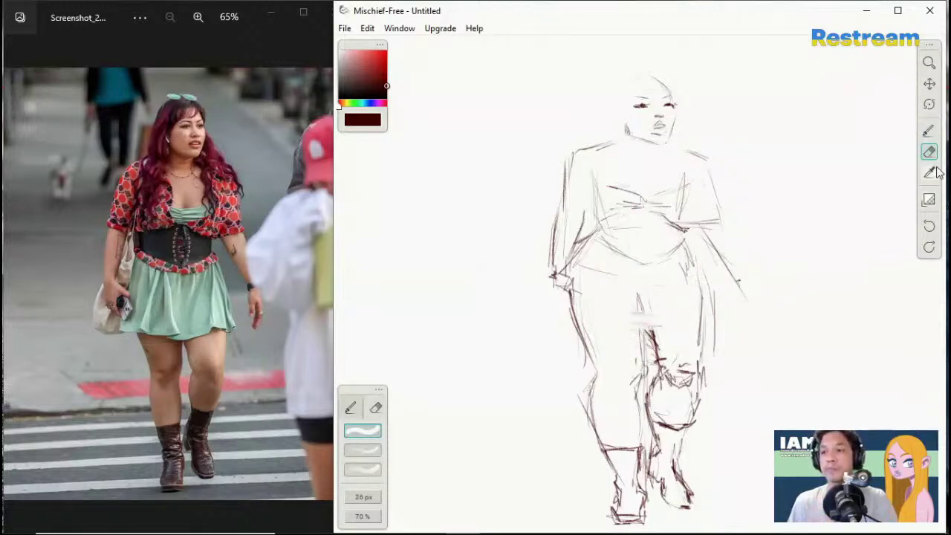
click(928, 131)
drag(621, 330, 635, 330)
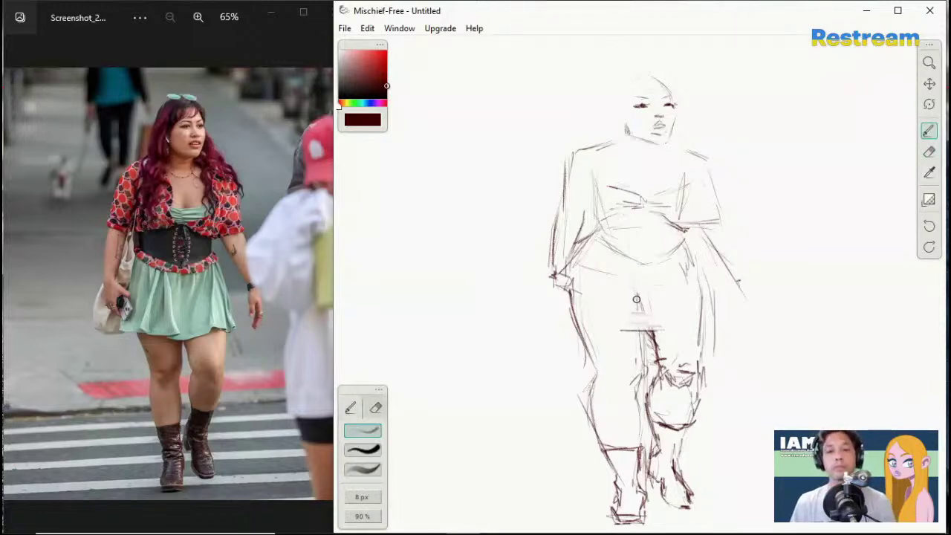
mouse_move(625, 261)
mouse_down()
mouse_move(641, 315)
mouse_move(657, 329)
mouse_move(627, 338)
mouse_move(704, 332)
mouse_move(714, 341)
mouse_up()
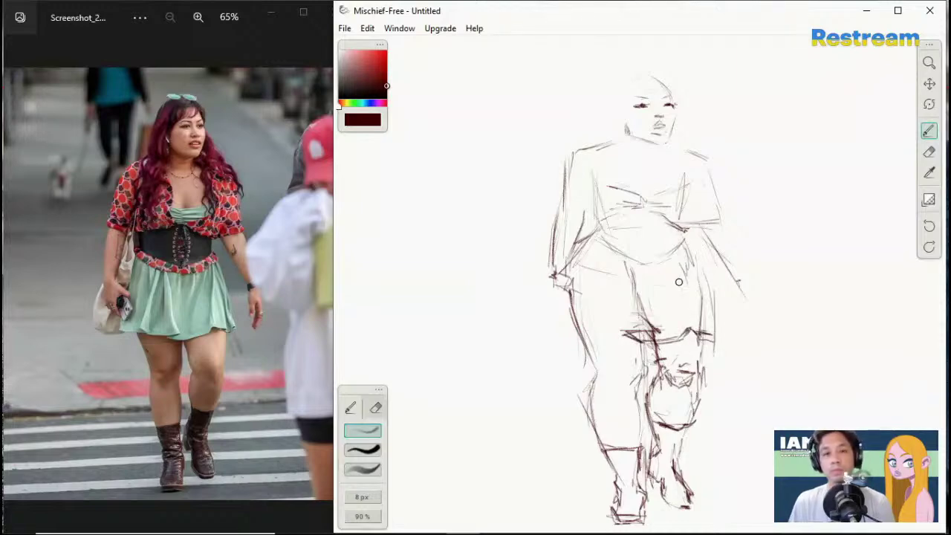
Step: Draw the skirt's flared outer edge on the rear-leg side, and extend its folds and hem across the front thigh
mouse_move(690, 245)
mouse_down()
mouse_move(709, 270)
mouse_move(689, 238)
mouse_move(716, 327)
mouse_move(709, 299)
mouse_move(698, 308)
mouse_move(700, 275)
mouse_move(717, 338)
mouse_up()
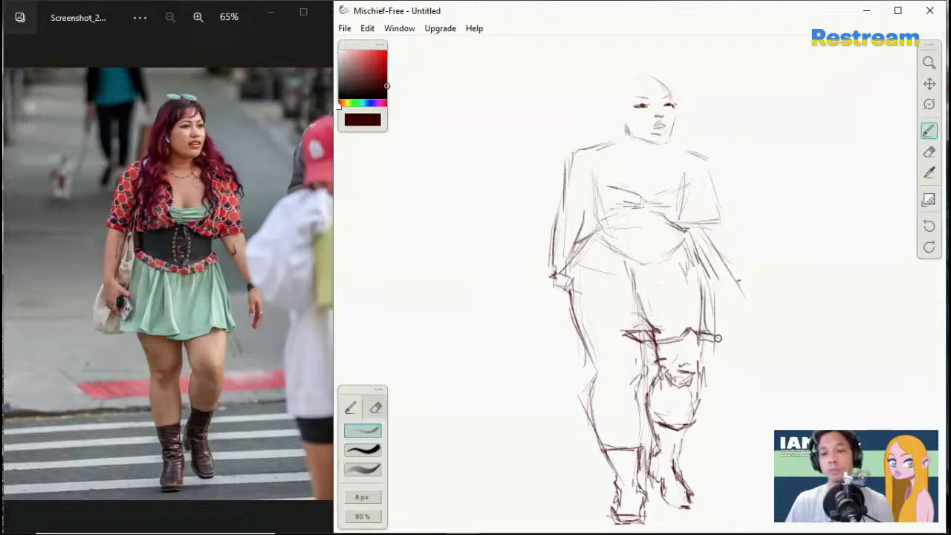
drag(710, 272, 730, 339)
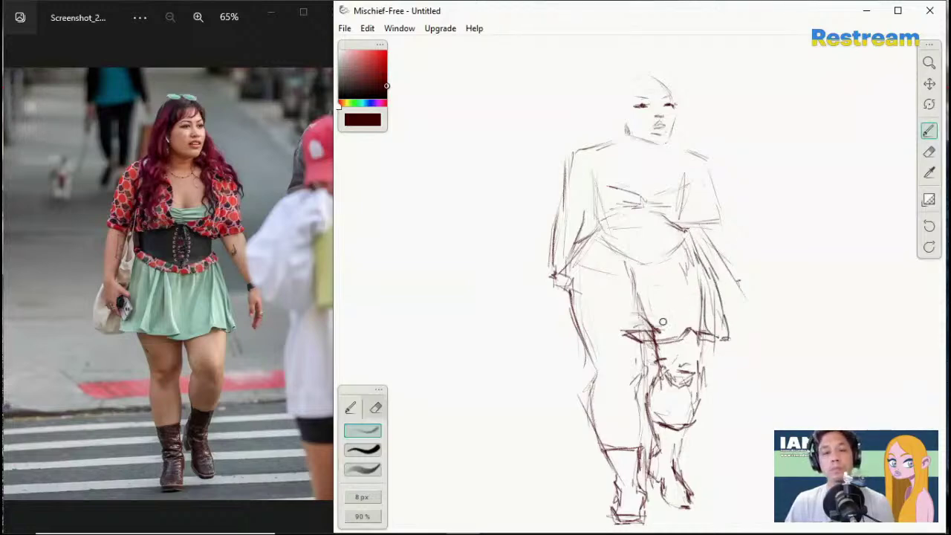
mouse_move(605, 339)
mouse_down()
mouse_move(641, 313)
mouse_move(636, 298)
mouse_move(649, 324)
mouse_move(626, 259)
mouse_move(606, 260)
mouse_move(598, 303)
mouse_up()
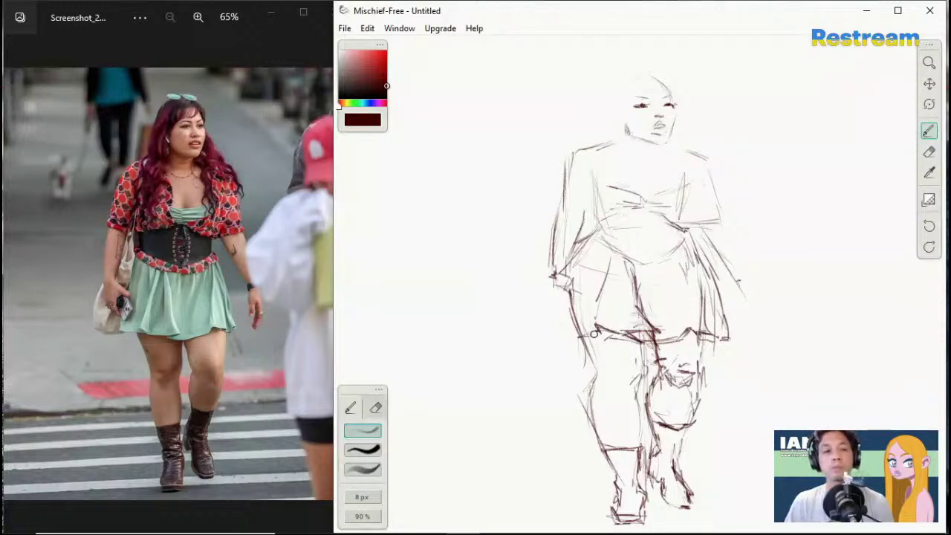
drag(594, 331, 559, 329)
Step: Draw the hand holding the phone beside the skirt and add the sleeve cuff above that forearm
mouse_move(564, 285)
mouse_down()
mouse_move(604, 220)
mouse_move(548, 260)
mouse_move(549, 272)
mouse_move(536, 257)
mouse_move(574, 260)
mouse_move(559, 308)
mouse_move(543, 276)
mouse_move(558, 310)
mouse_move(568, 290)
mouse_up()
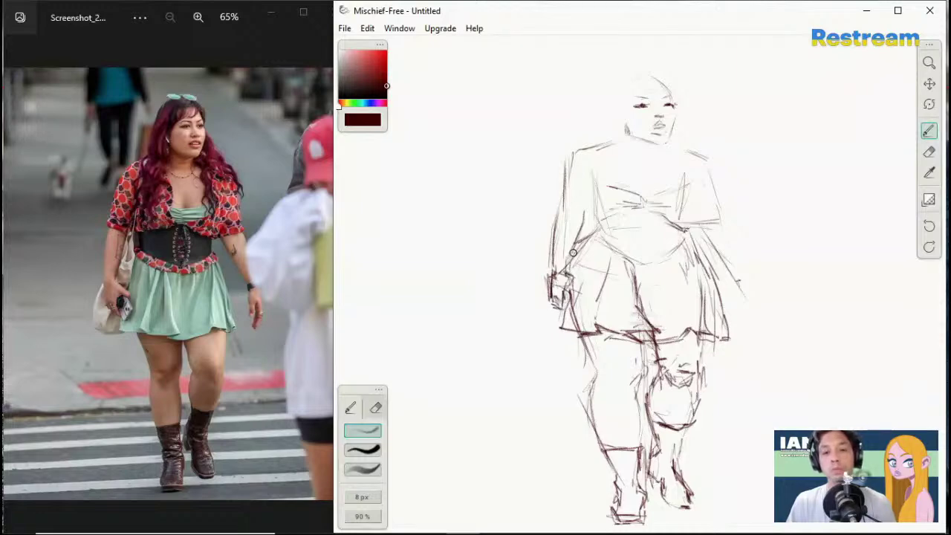
drag(571, 259, 573, 282)
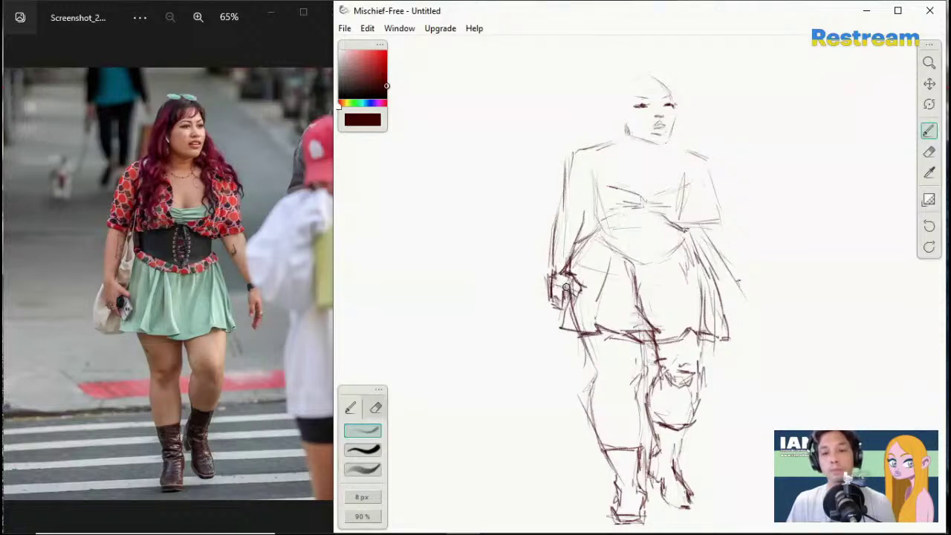
mouse_move(568, 293)
mouse_down()
mouse_move(581, 293)
mouse_move(571, 284)
mouse_move(587, 301)
mouse_move(573, 290)
mouse_move(586, 311)
mouse_move(577, 319)
mouse_move(566, 305)
mouse_move(572, 324)
mouse_move(585, 304)
mouse_move(590, 317)
mouse_up()
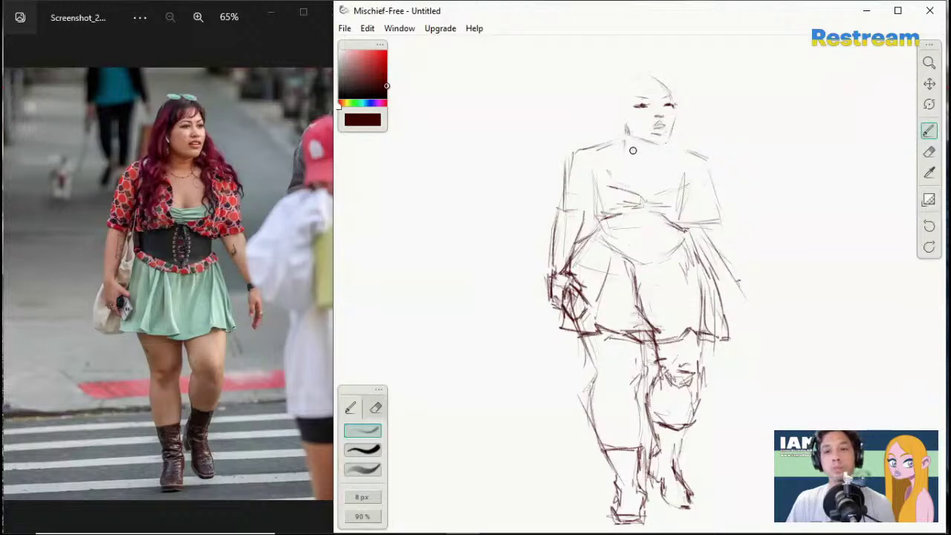
Step: Sketch the neck and collar lines, the curled bangs, and the wavy hair falling beside the face onto the chest
mouse_move(624, 149)
mouse_down()
mouse_move(657, 159)
mouse_move(621, 155)
mouse_up()
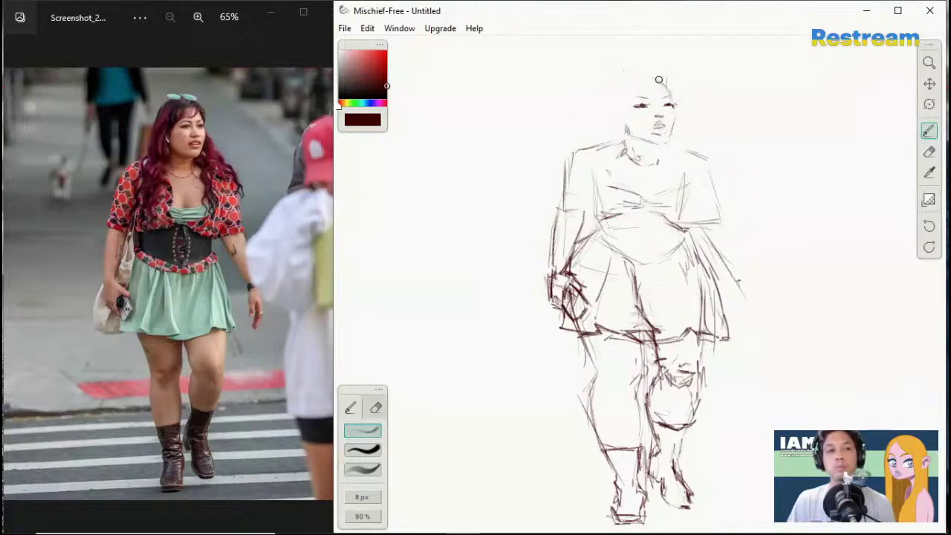
mouse_move(658, 79)
mouse_down()
mouse_move(636, 76)
mouse_move(626, 90)
mouse_move(633, 78)
mouse_move(625, 95)
mouse_move(642, 79)
mouse_move(630, 82)
mouse_move(676, 95)
mouse_move(623, 117)
mouse_up()
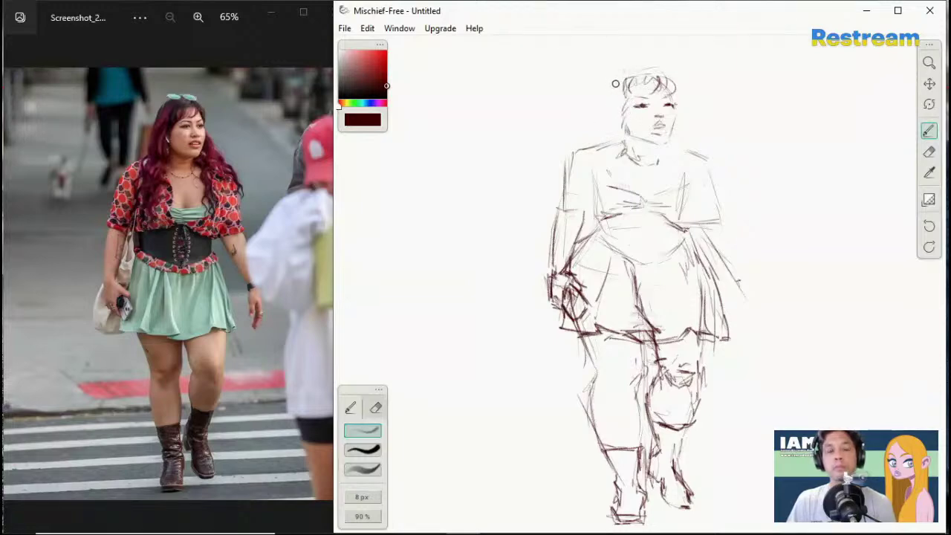
mouse_move(614, 83)
mouse_down()
mouse_move(613, 74)
mouse_move(609, 110)
mouse_up()
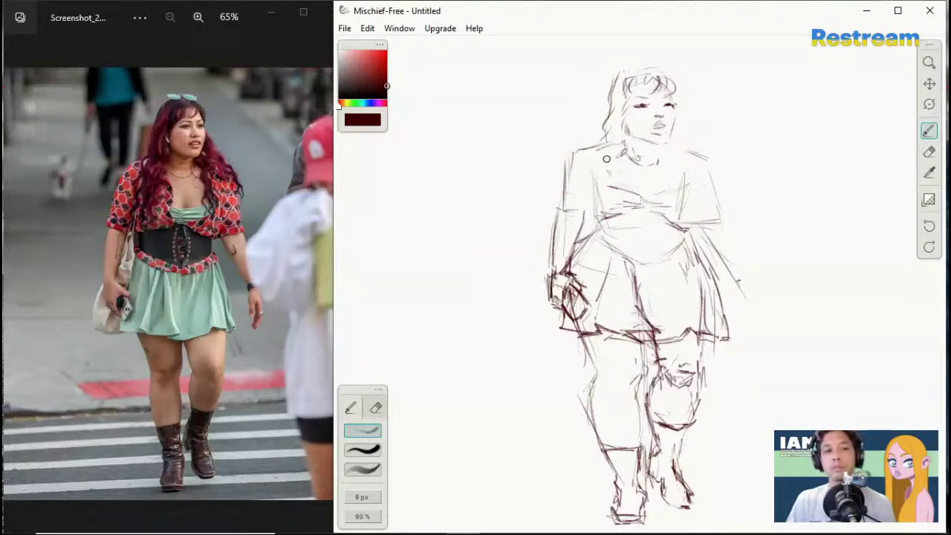
drag(606, 143, 587, 171)
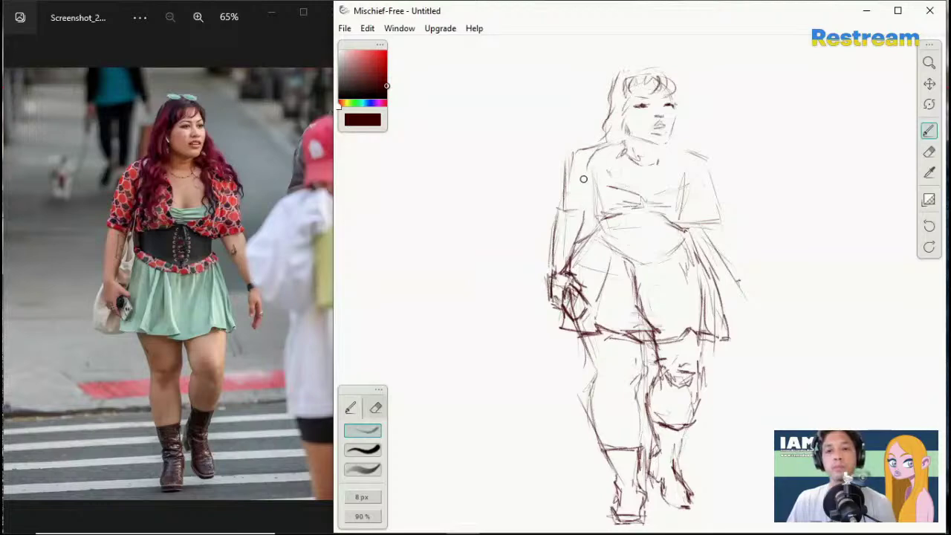
mouse_move(632, 139)
mouse_down()
mouse_move(630, 164)
mouse_move(609, 178)
mouse_move(618, 222)
mouse_move(603, 211)
mouse_move(607, 159)
mouse_up()
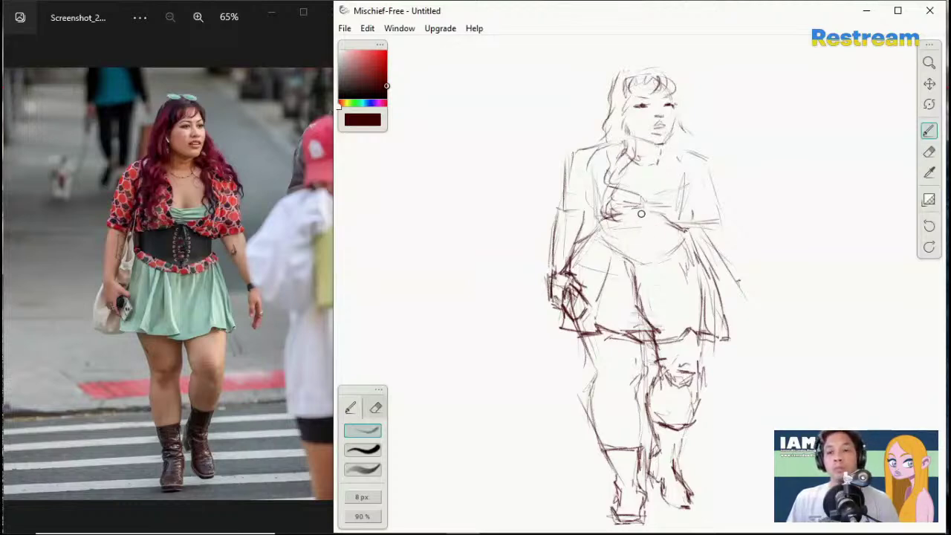
Step: Draw the corset with its centre opening, darkened side and pointed lower edges, and crisscross lacing
drag(641, 214, 635, 244)
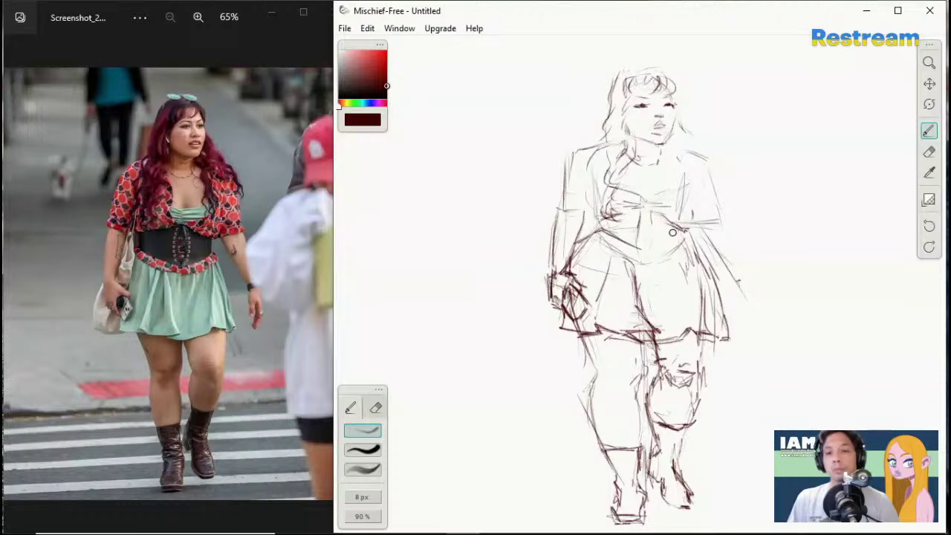
mouse_move(673, 232)
mouse_down()
mouse_move(687, 225)
mouse_move(652, 245)
mouse_up()
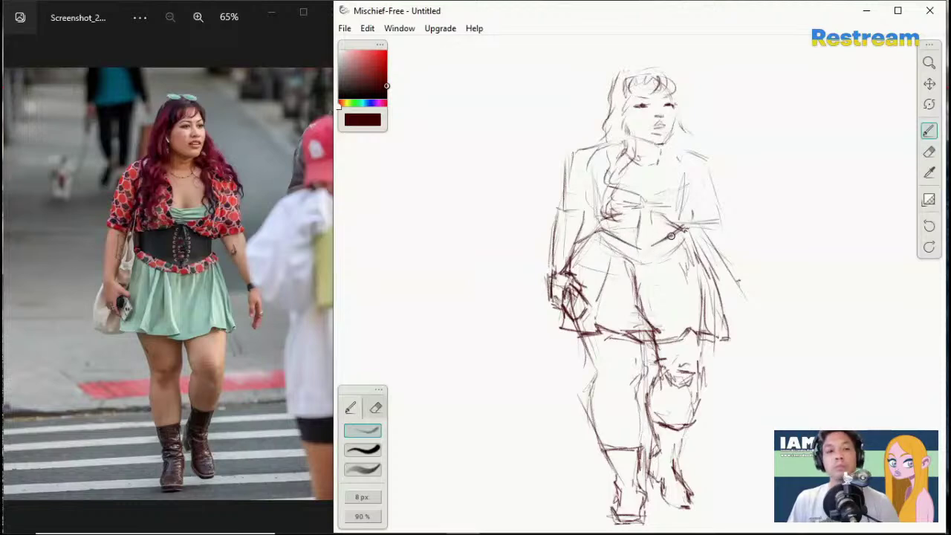
mouse_move(670, 217)
mouse_down()
mouse_move(670, 236)
mouse_move(687, 242)
mouse_move(677, 235)
mouse_up()
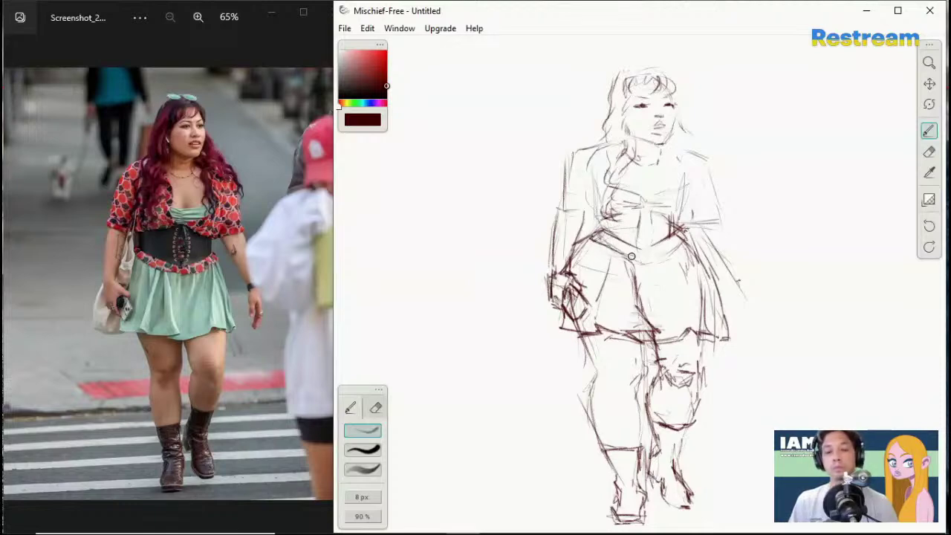
mouse_move(656, 249)
mouse_down()
mouse_move(649, 252)
mouse_move(664, 260)
mouse_up()
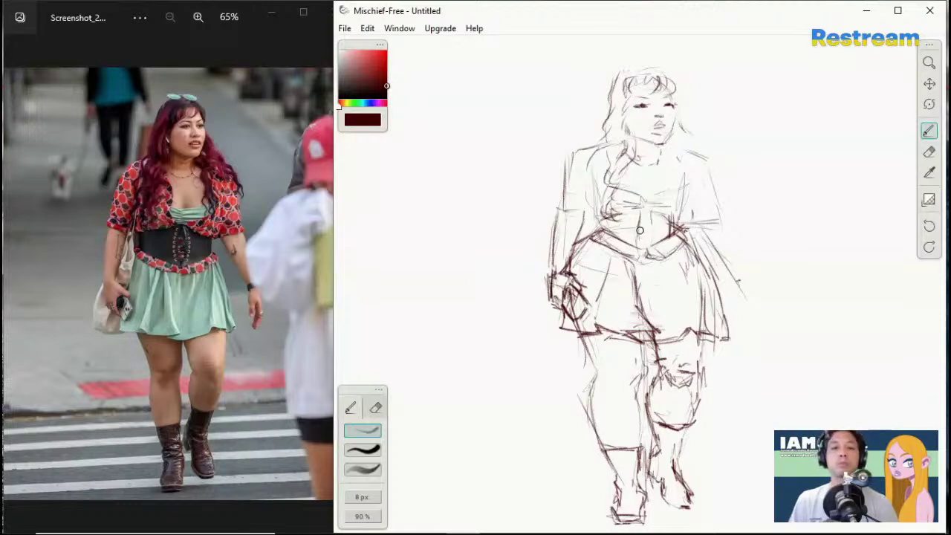
drag(639, 221, 640, 242)
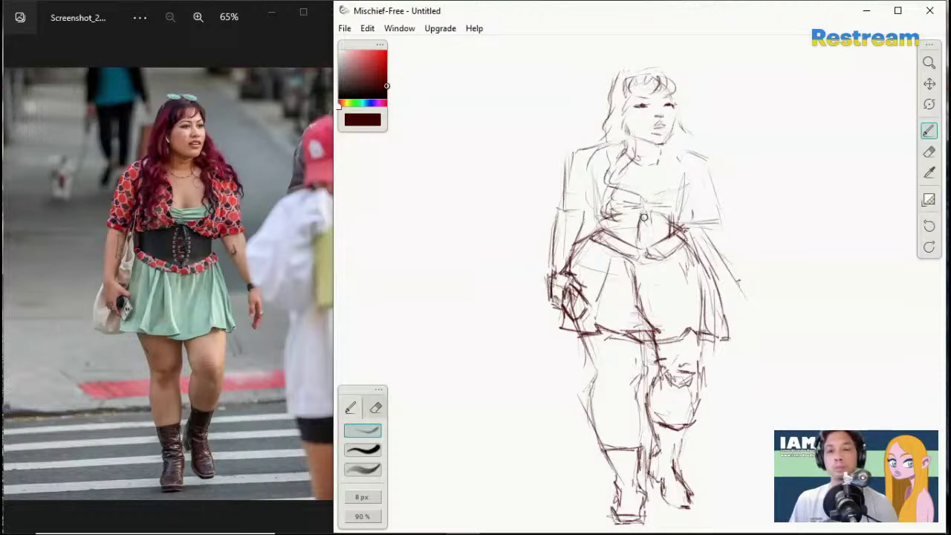
mouse_move(641, 217)
mouse_down()
mouse_move(637, 245)
mouse_move(648, 242)
mouse_move(638, 244)
mouse_move(638, 217)
mouse_up()
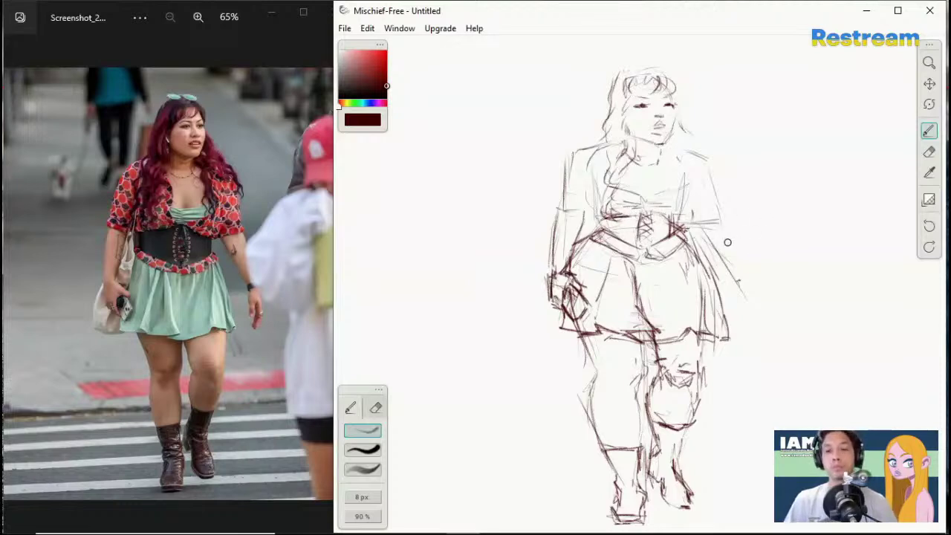
Step: Draw the swinging arm's forearm contours, its hanging hand with fingers, and the band at the wrist
mouse_move(726, 227)
mouse_down()
mouse_move(718, 250)
mouse_move(700, 225)
mouse_move(738, 284)
mouse_up()
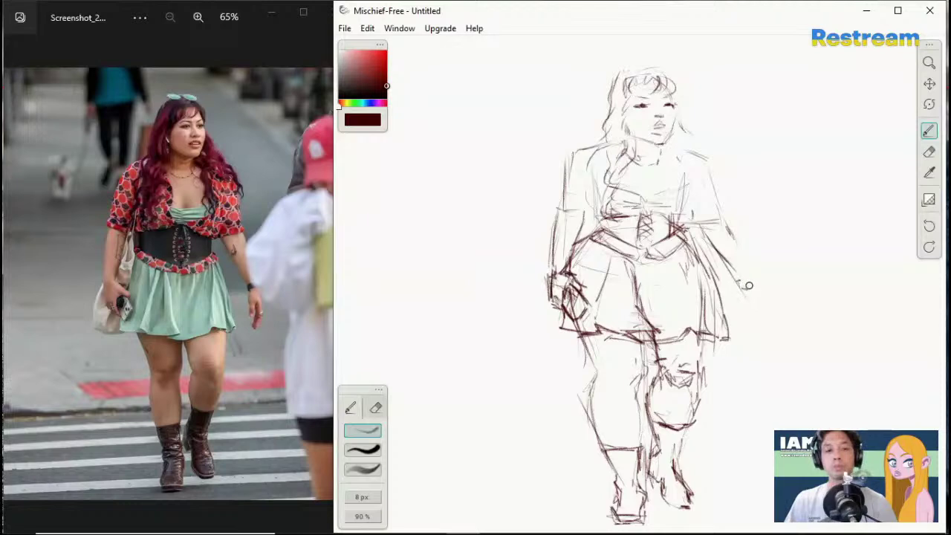
mouse_move(735, 245)
mouse_down()
mouse_move(744, 283)
mouse_move(728, 227)
mouse_move(733, 266)
mouse_up()
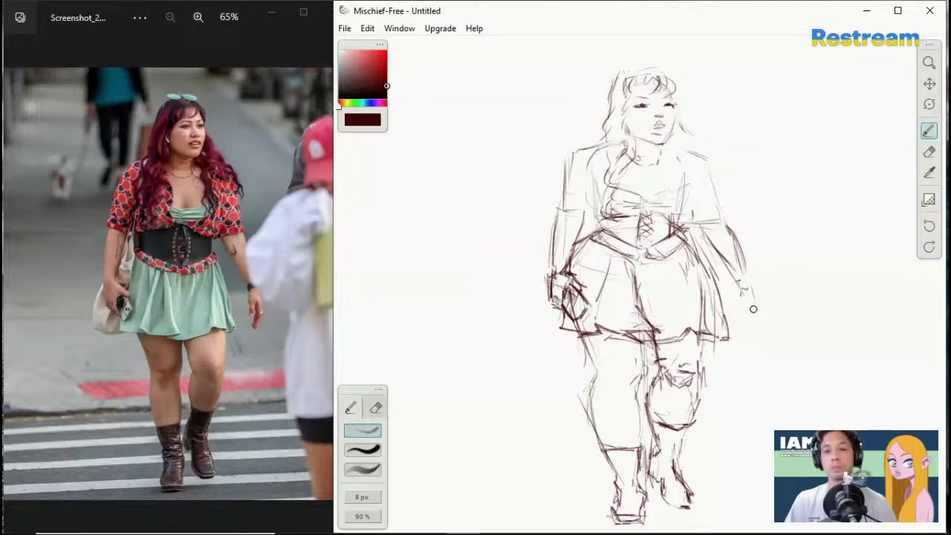
drag(759, 319, 753, 322)
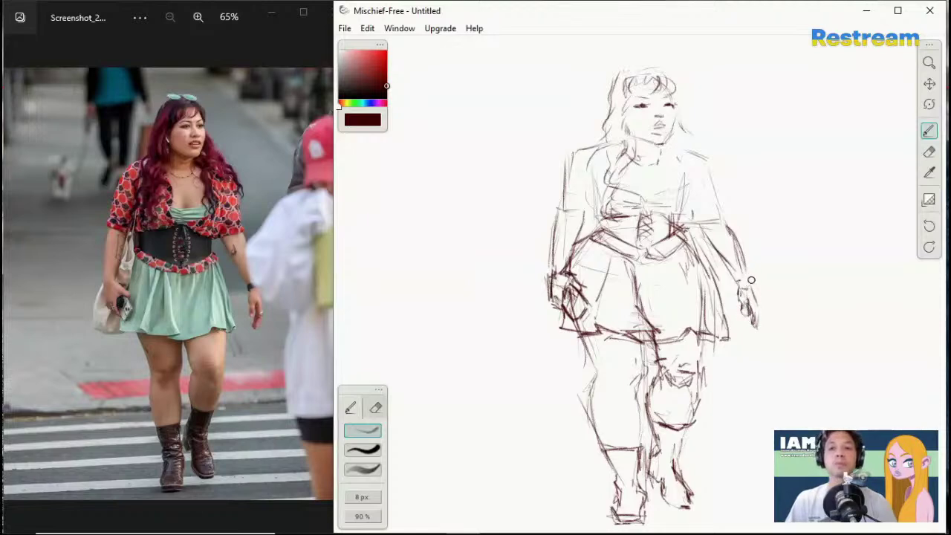
drag(737, 280, 750, 287)
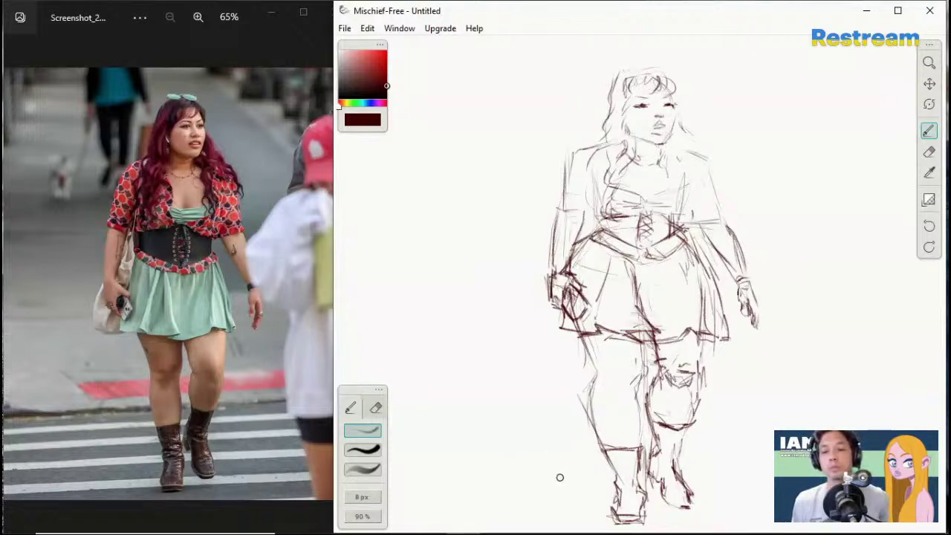
Step: Add scribbled ground strokes on both sides of the boots
drag(505, 481, 595, 476)
drag(701, 470, 766, 471)
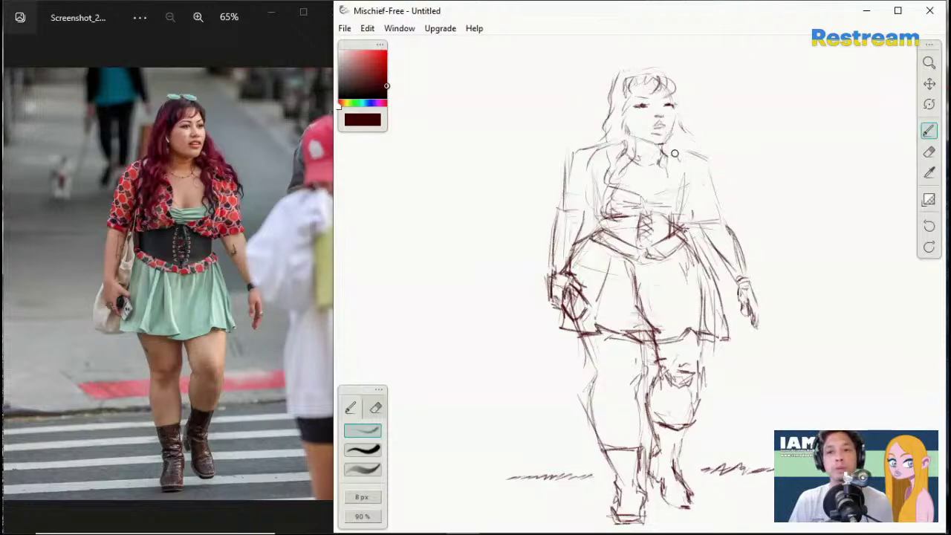
Step: Draw wavy hair locks over the chest and windblown shoulder, and add the sunglasses on top of the head
mouse_move(670, 158)
mouse_down()
mouse_move(660, 189)
mouse_move(669, 183)
mouse_move(680, 205)
mouse_up()
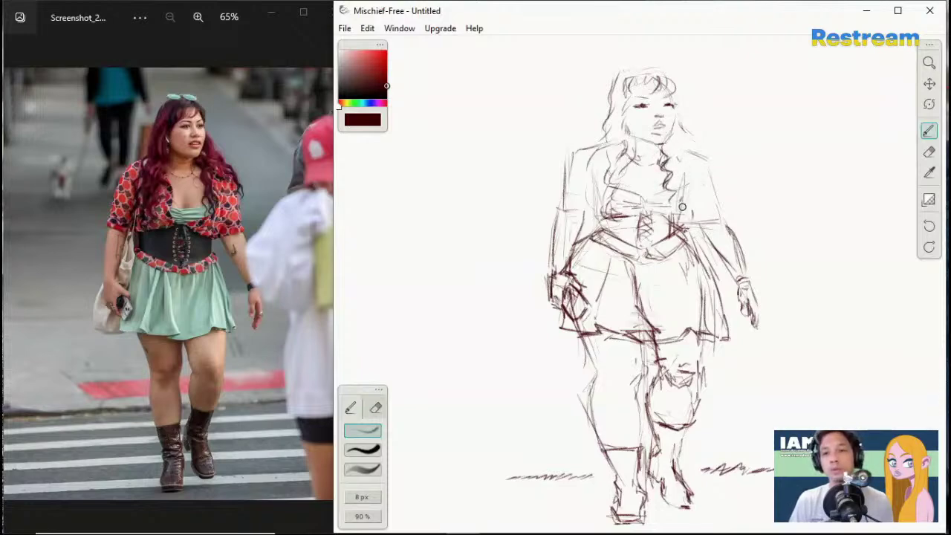
drag(677, 147, 674, 190)
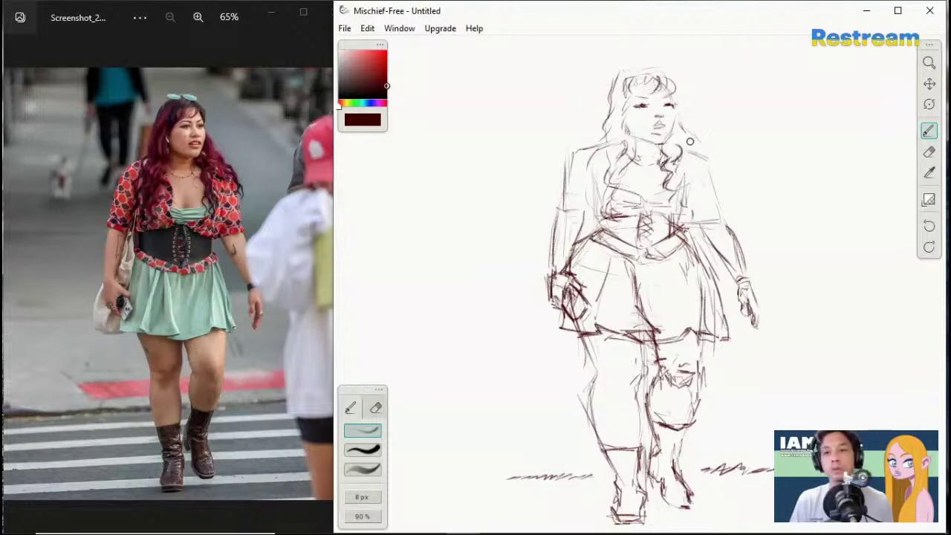
drag(693, 141, 744, 197)
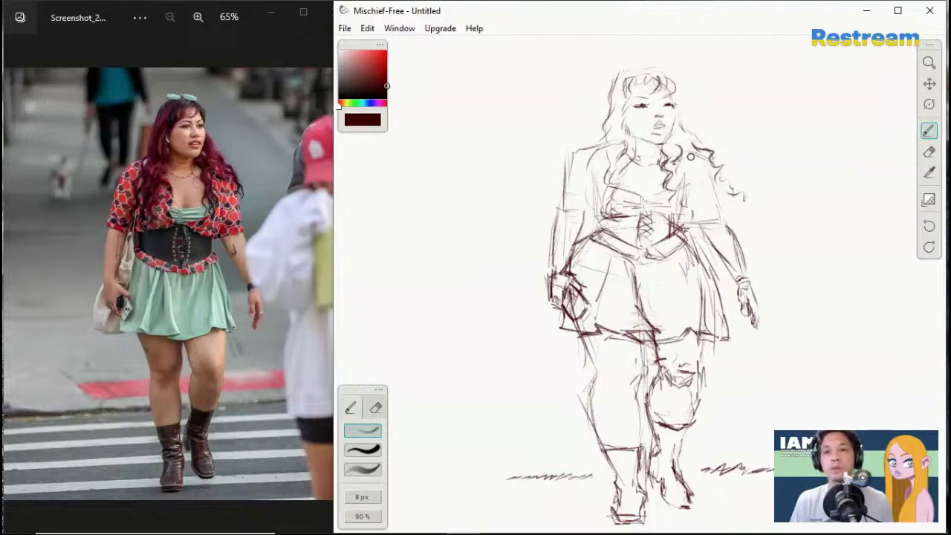
drag(689, 149, 702, 172)
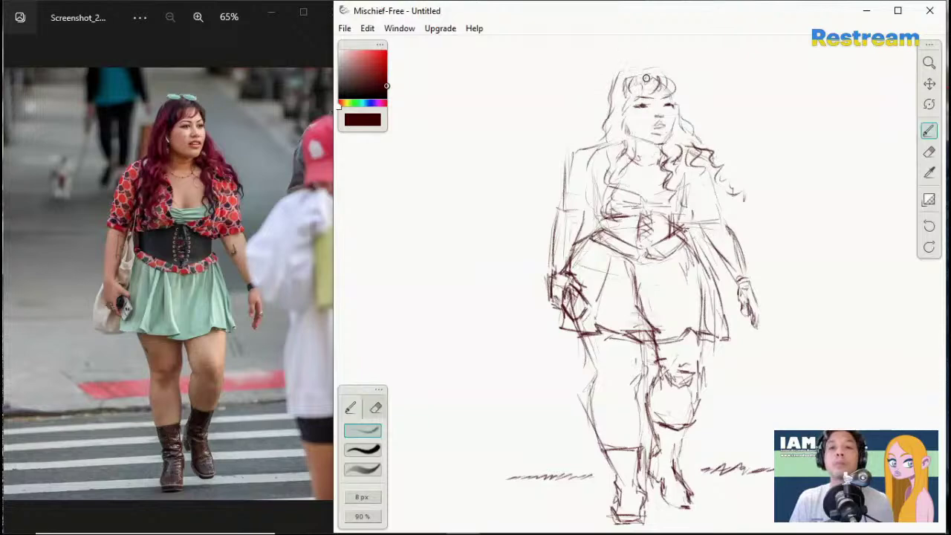
mouse_move(624, 73)
mouse_down()
mouse_move(647, 79)
mouse_move(638, 67)
mouse_move(667, 71)
mouse_move(645, 74)
mouse_up()
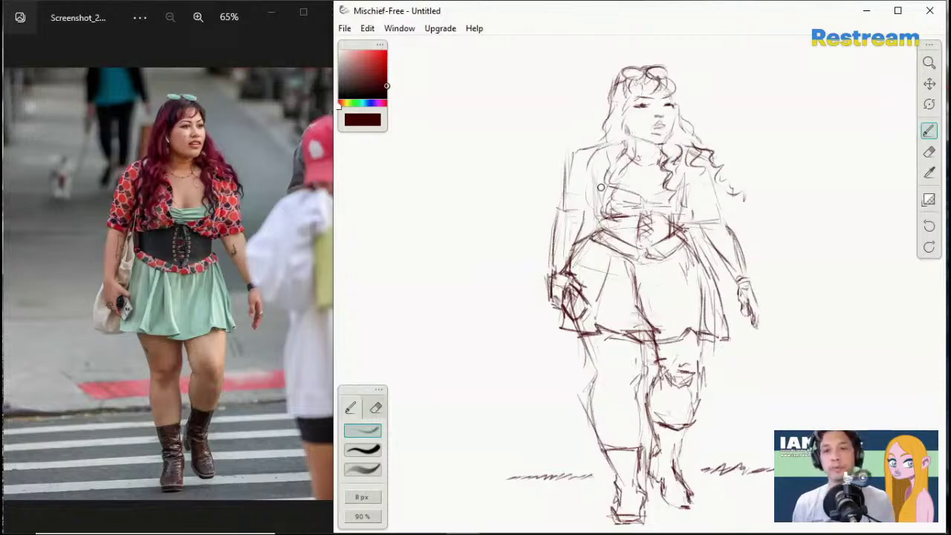
Step: Shade the woman's hair with the soft brush at 40% opacity, covering the sides, the fringe and the wavy locks over both shoulders
click(369, 469)
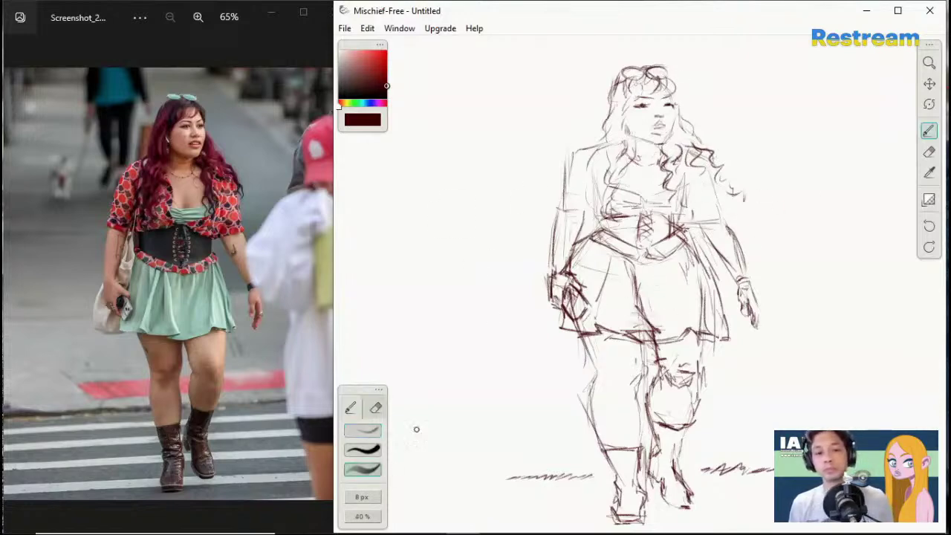
mouse_move(621, 83)
mouse_down()
mouse_move(609, 166)
mouse_move(614, 116)
mouse_move(617, 151)
mouse_move(622, 131)
mouse_move(632, 145)
mouse_move(609, 183)
mouse_up()
mouse_move(598, 136)
mouse_down()
mouse_move(611, 157)
mouse_move(595, 180)
mouse_move(603, 157)
mouse_move(596, 188)
mouse_up()
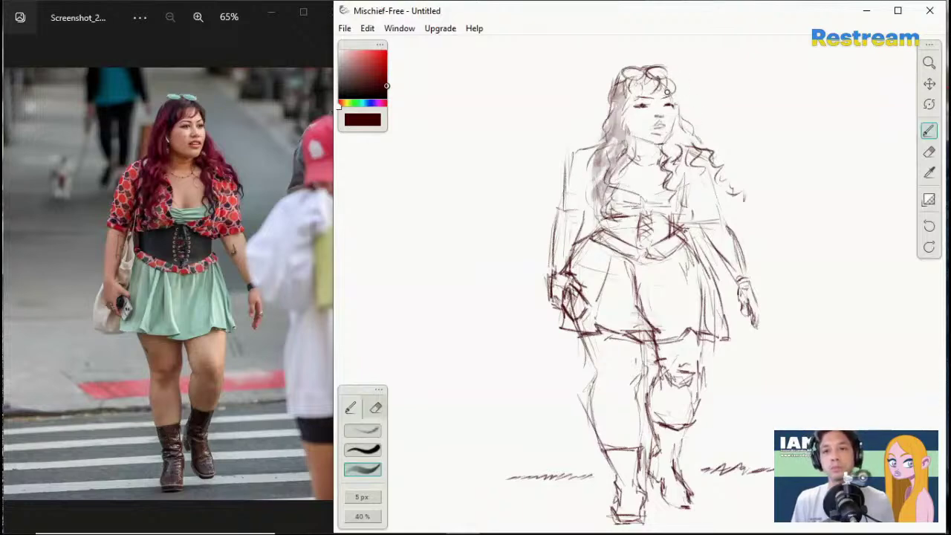
drag(675, 97, 678, 161)
drag(677, 126, 732, 194)
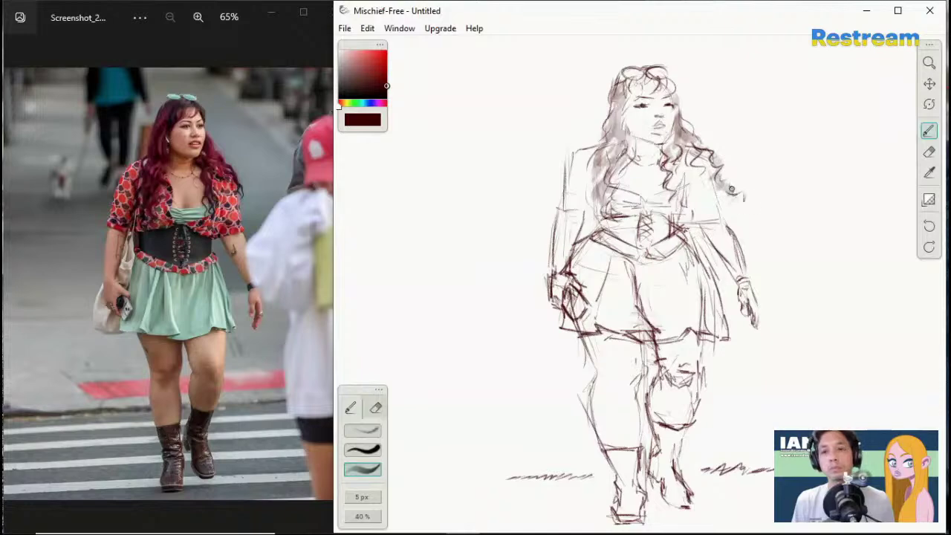
mouse_move(691, 153)
mouse_down()
mouse_move(682, 142)
mouse_move(677, 197)
mouse_move(672, 139)
mouse_move(667, 150)
mouse_up()
mouse_move(607, 141)
mouse_down()
mouse_move(600, 178)
mouse_move(615, 150)
mouse_up()
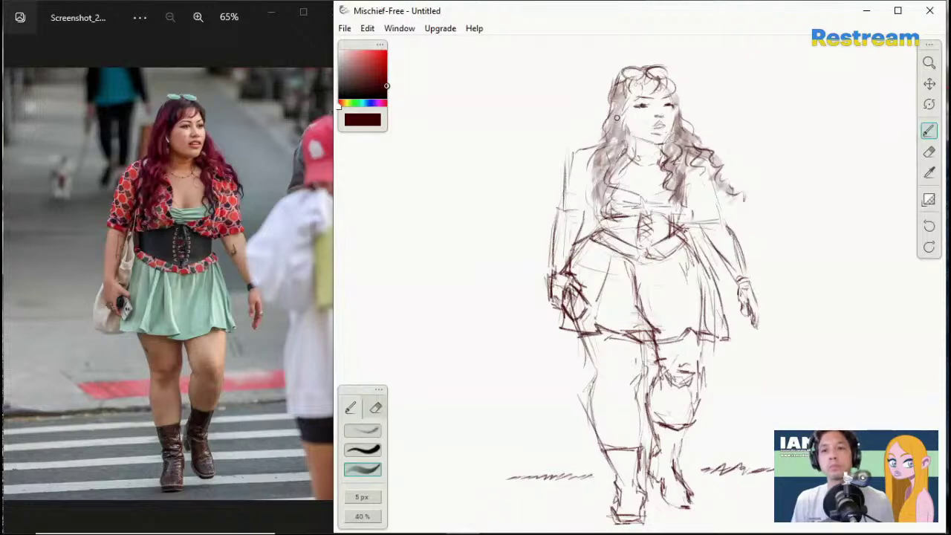
mouse_move(632, 94)
mouse_down()
mouse_move(658, 81)
mouse_move(671, 95)
mouse_move(627, 101)
mouse_up()
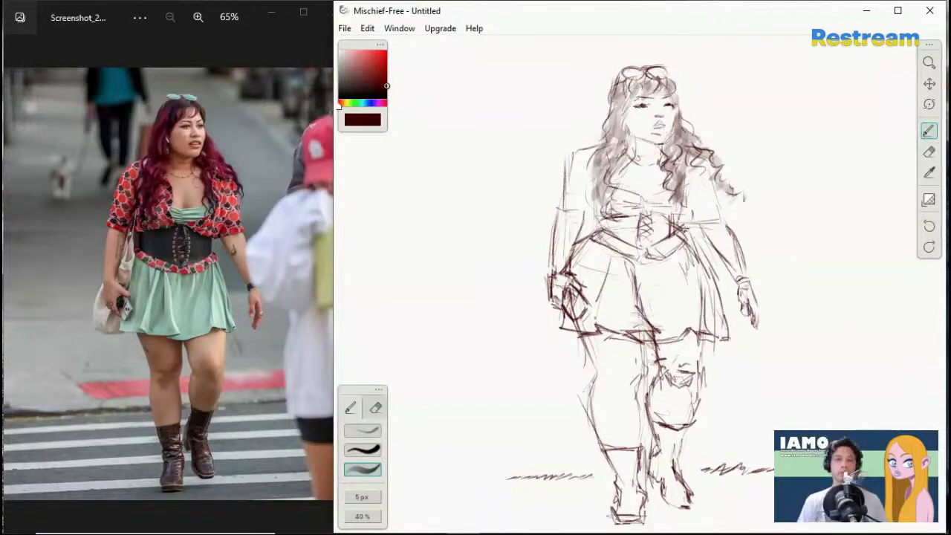
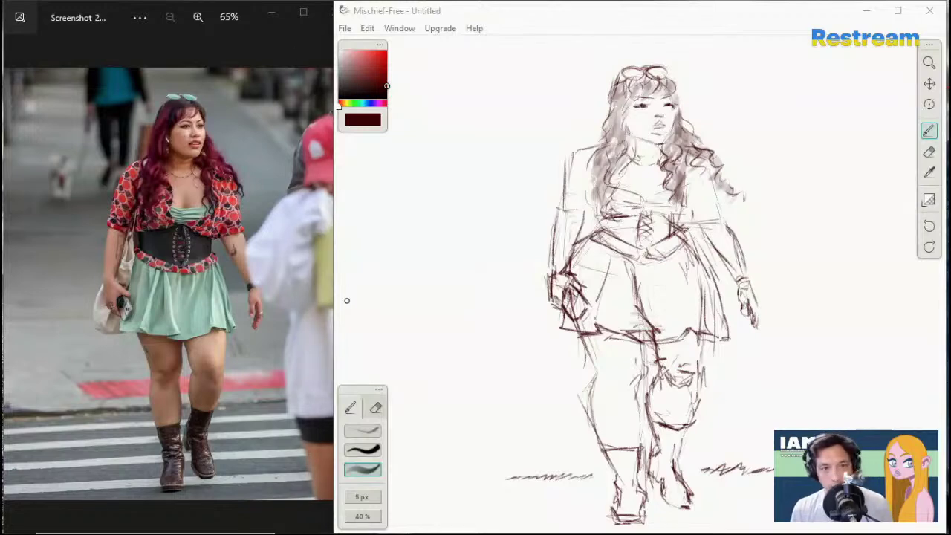
Step: Bring up the reference photo of the man in the yellow shirt and move the canvas to a blank area
click(280, 39)
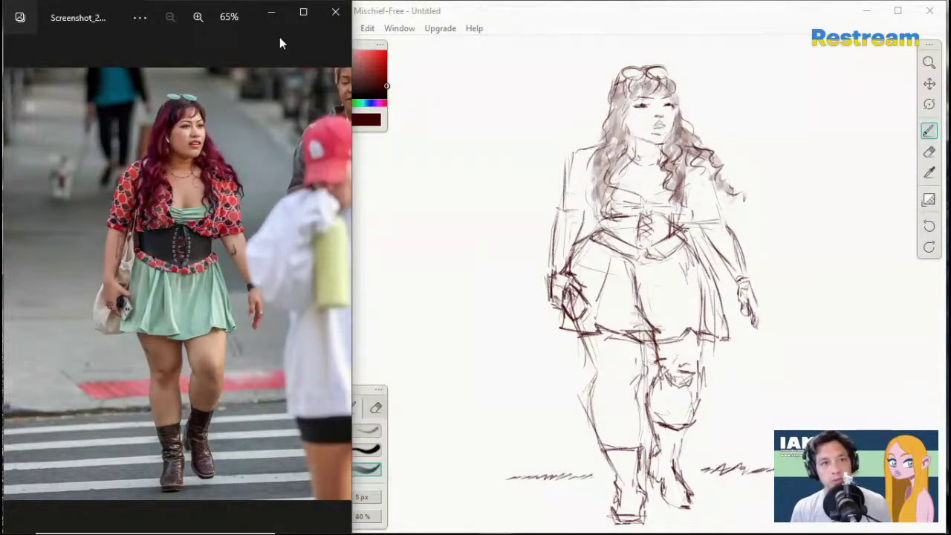
click(337, 288)
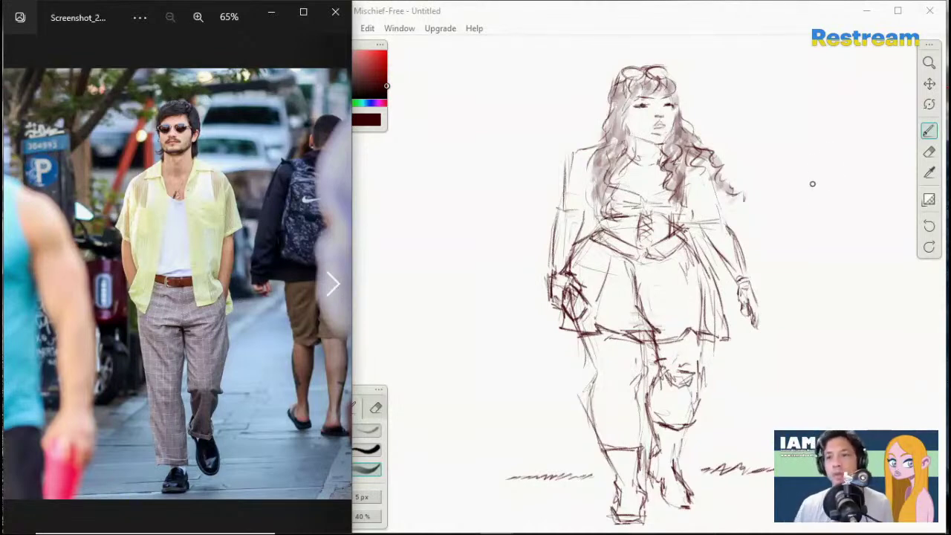
click(929, 83)
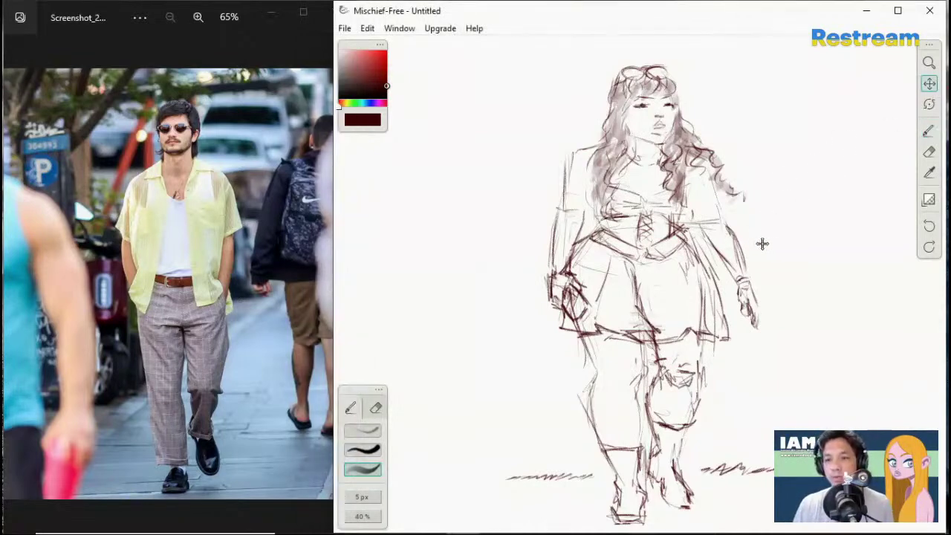
mouse_move(762, 244)
mouse_down()
mouse_move(593, 248)
mouse_move(710, 250)
mouse_up()
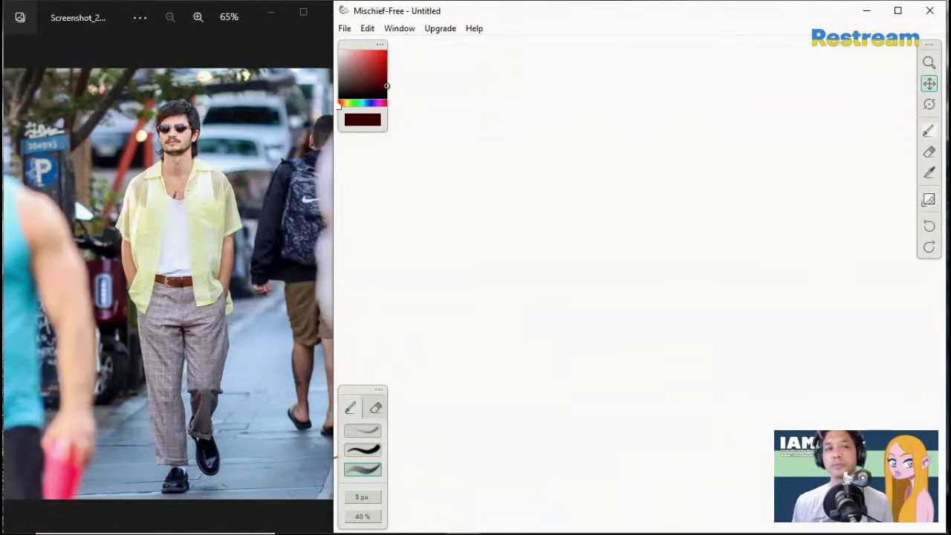
Step: Sketch the man's head outline with the thin 8 px, 90% brush, marking both sides of the face, the crown and the chin
click(928, 132)
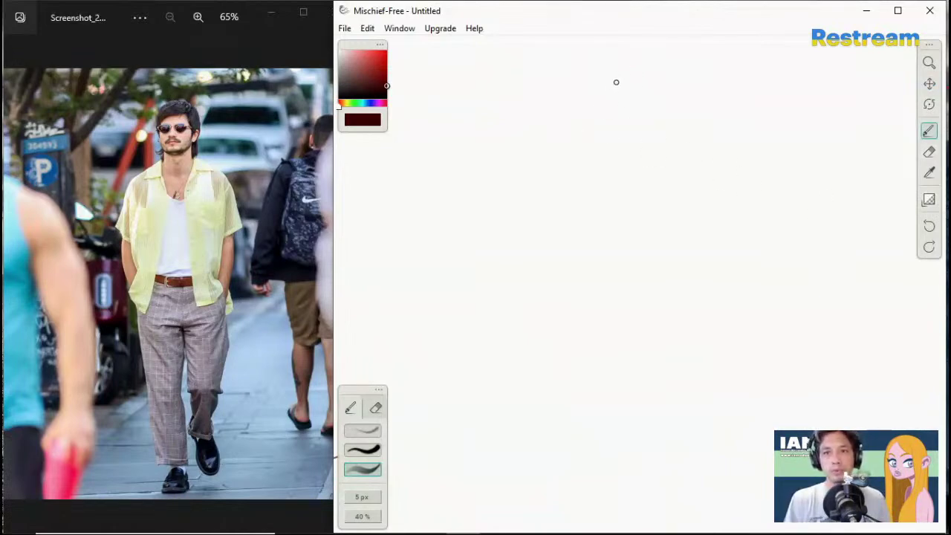
drag(611, 124, 605, 90)
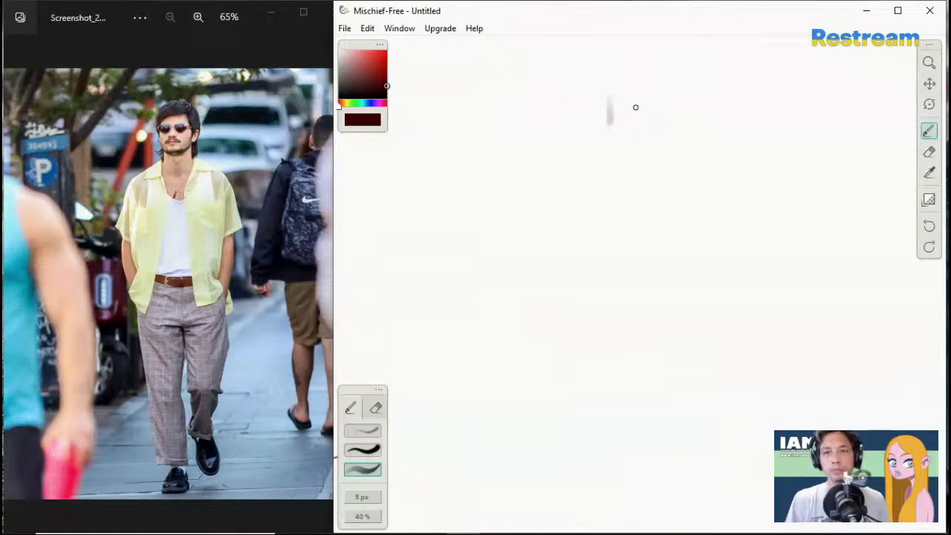
key(ctrl+z)
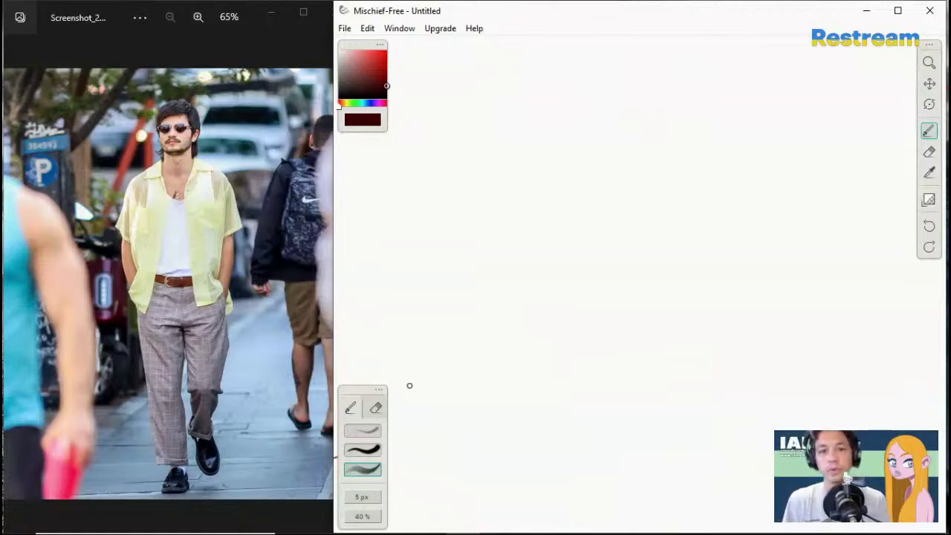
click(379, 430)
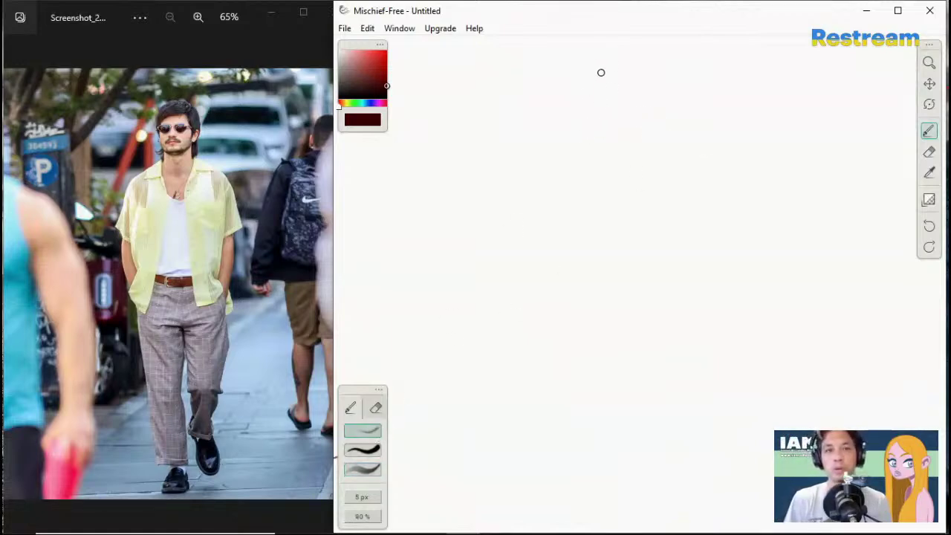
drag(605, 129, 602, 80)
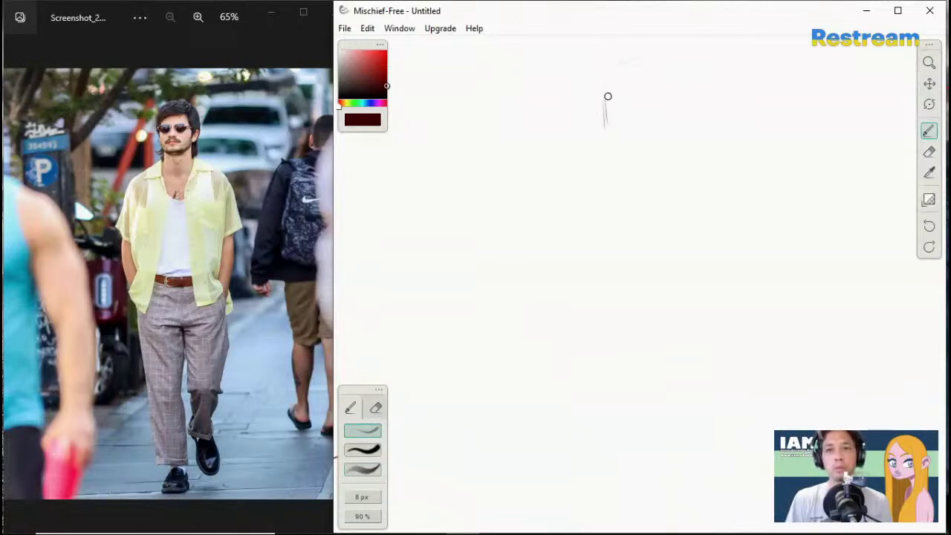
drag(604, 87, 609, 115)
drag(603, 91, 614, 133)
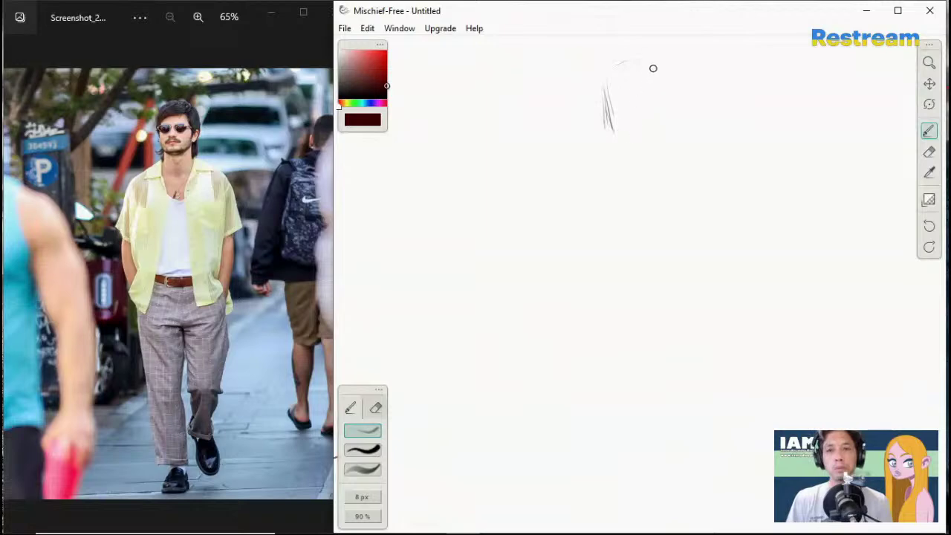
drag(651, 70, 646, 113)
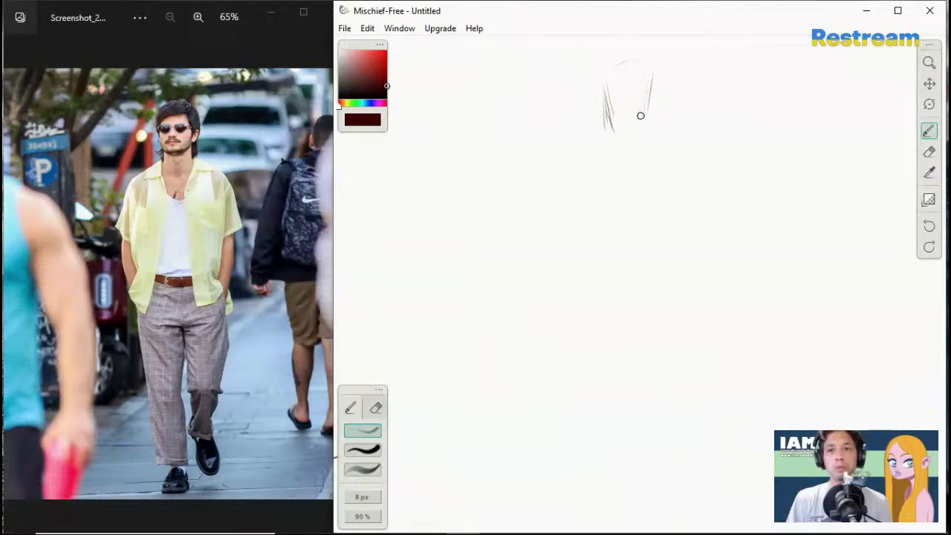
mouse_move(646, 83)
mouse_down()
mouse_move(631, 131)
mouse_move(609, 133)
mouse_up()
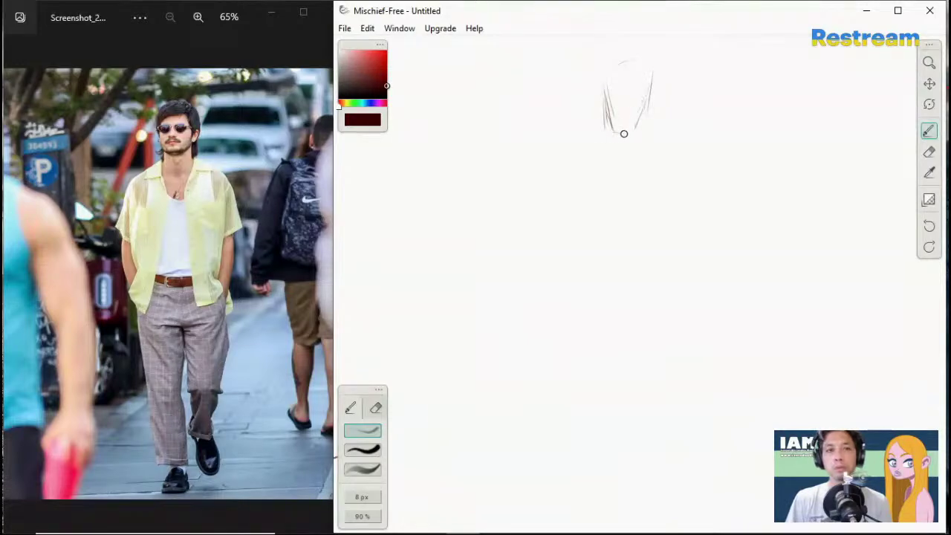
drag(654, 89, 660, 81)
key(ctrl+z)
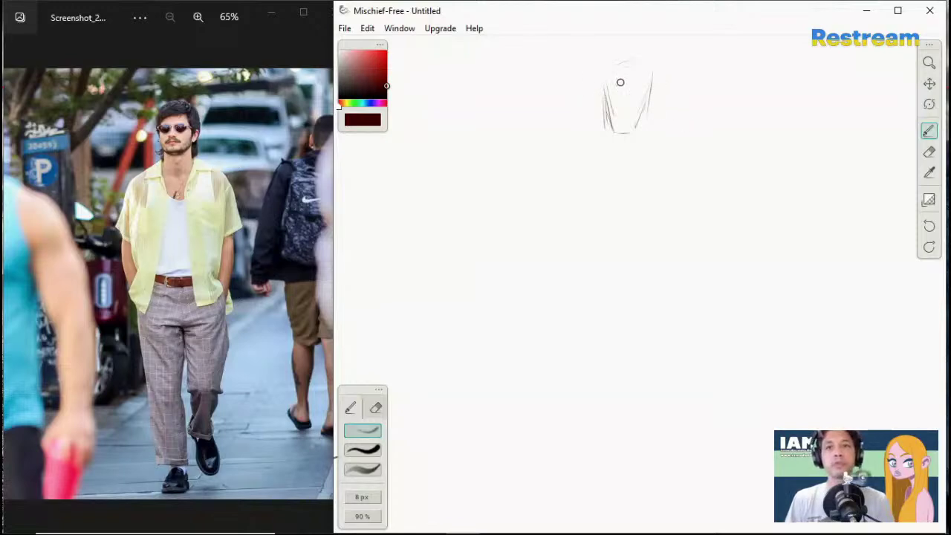
Step: Draw the man's slanted hairline, sunglasses, nose and moustache, firm up the jaw, and add the ear
mouse_move(603, 85)
mouse_down()
mouse_move(644, 67)
mouse_move(648, 86)
mouse_move(601, 91)
mouse_move(623, 91)
mouse_move(604, 99)
mouse_move(627, 99)
mouse_up()
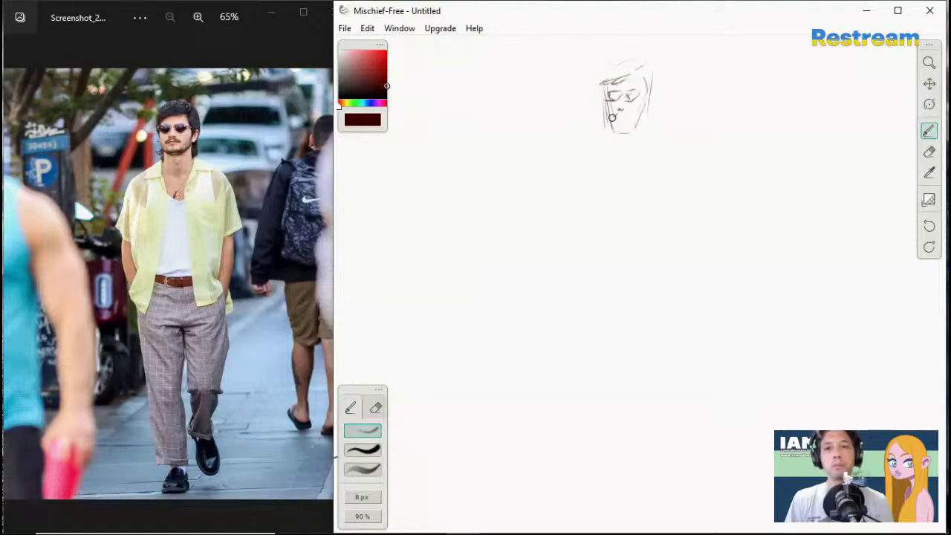
mouse_move(613, 118)
mouse_down()
mouse_move(632, 120)
mouse_move(621, 117)
mouse_up()
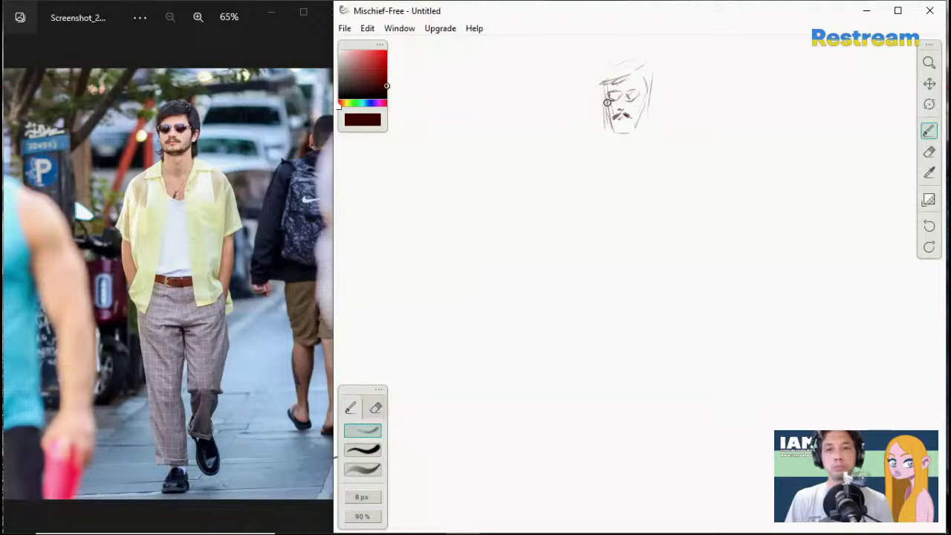
drag(607, 102, 609, 122)
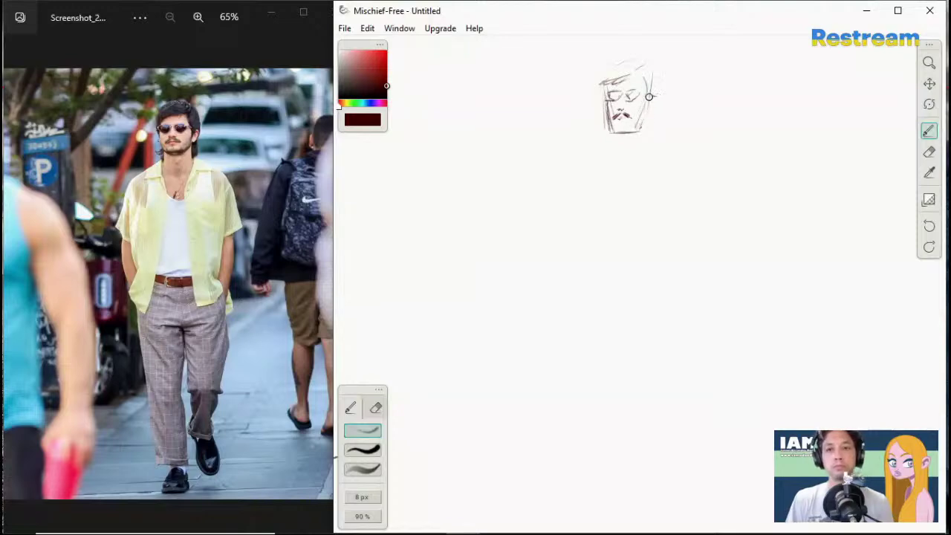
mouse_move(648, 97)
mouse_down()
mouse_move(660, 95)
mouse_move(653, 109)
mouse_up()
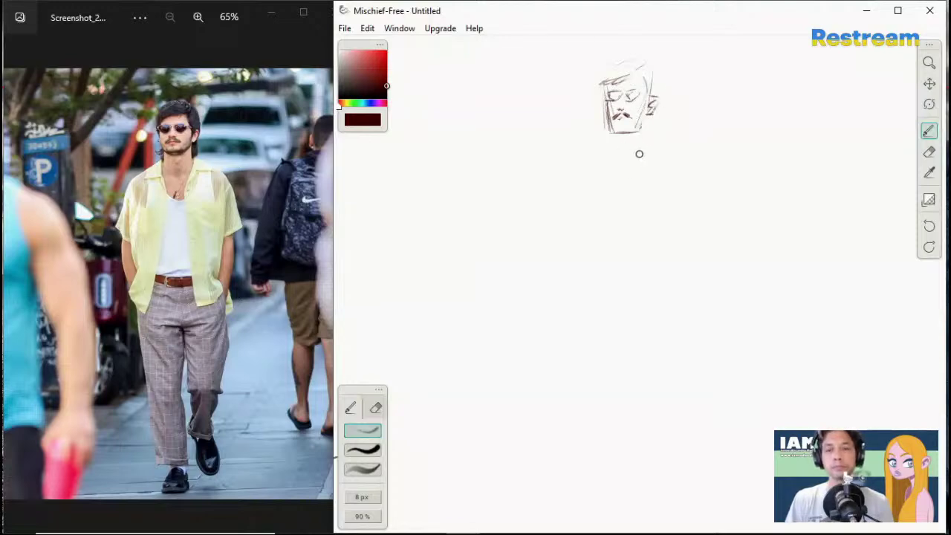
Step: Draw both sides of the neck and the sloping shoulder lines
drag(645, 112, 644, 148)
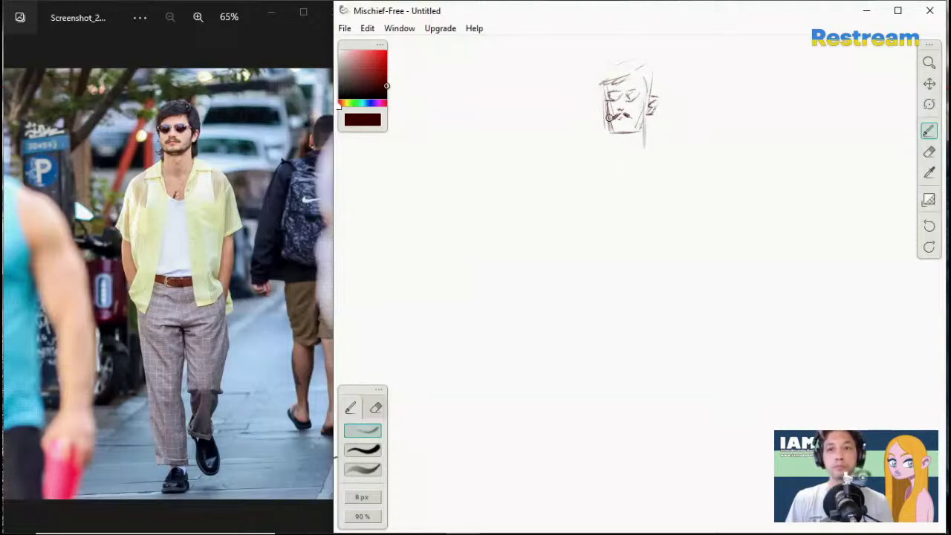
drag(609, 109, 609, 147)
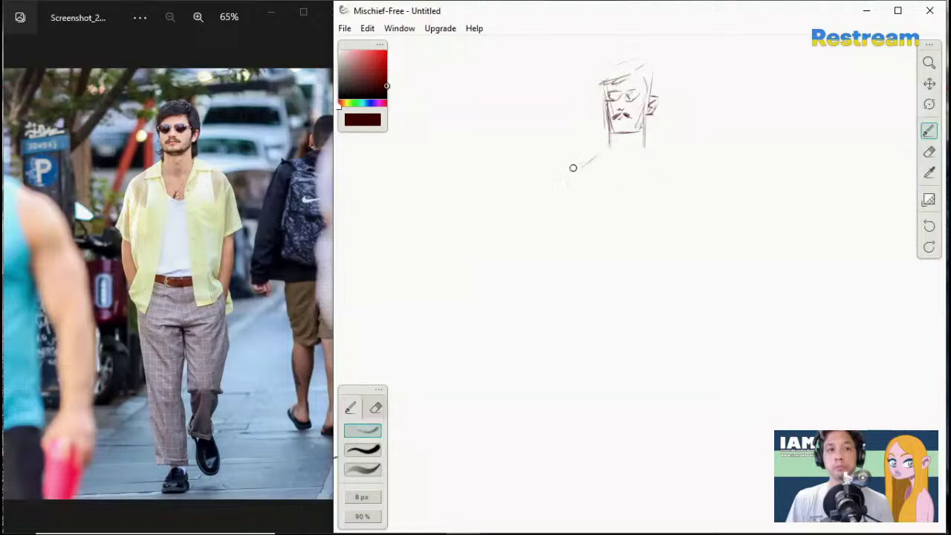
drag(648, 145, 682, 166)
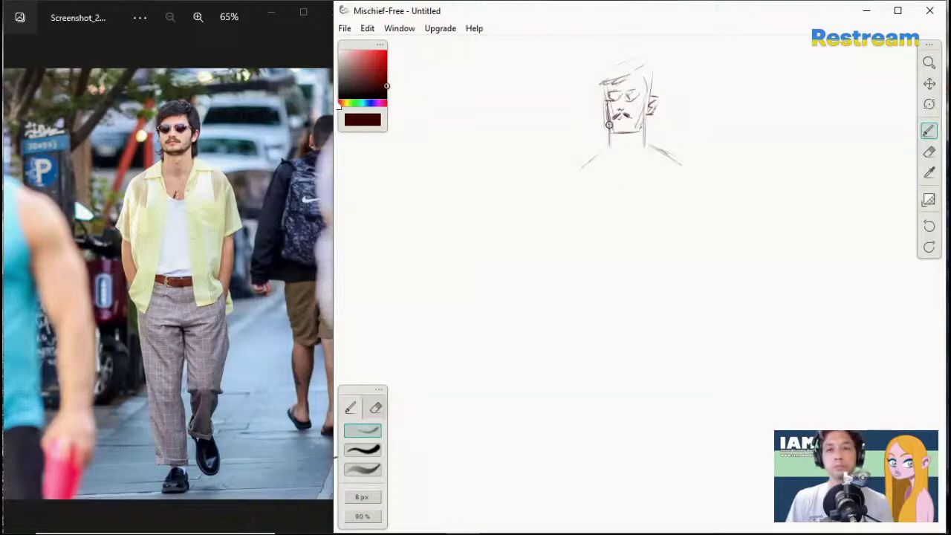
Step: Add the hair falling behind the neck on both sides, and define the hair's flat top and side edge
drag(609, 124, 600, 140)
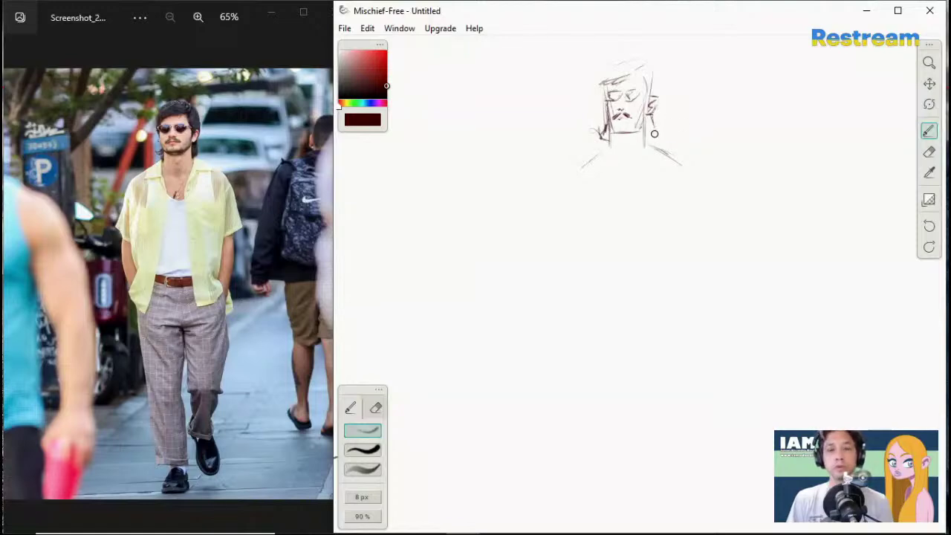
drag(654, 124, 654, 146)
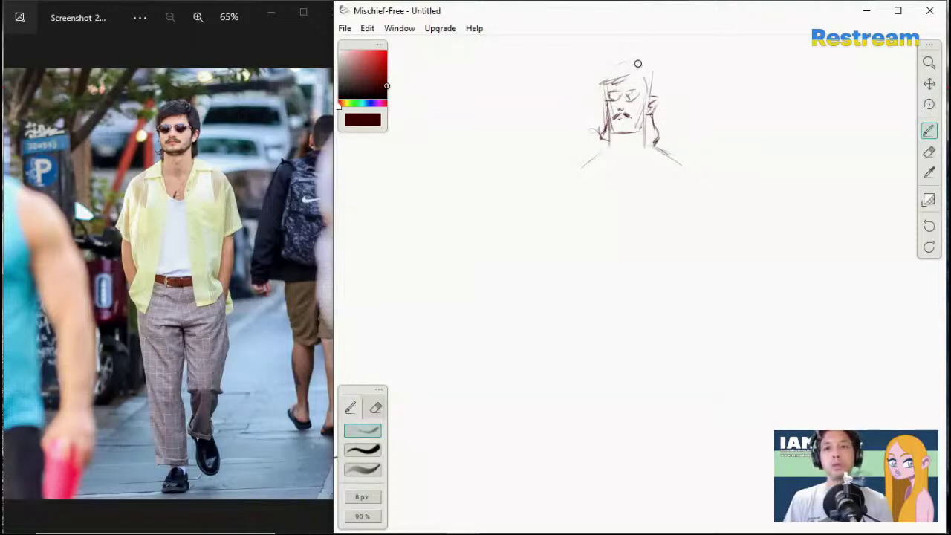
drag(626, 60, 637, 59)
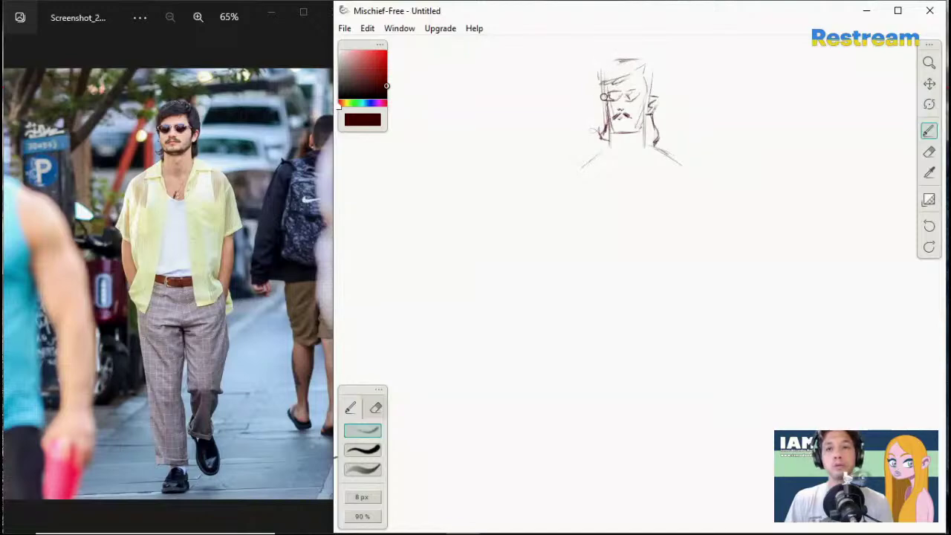
drag(596, 93, 599, 62)
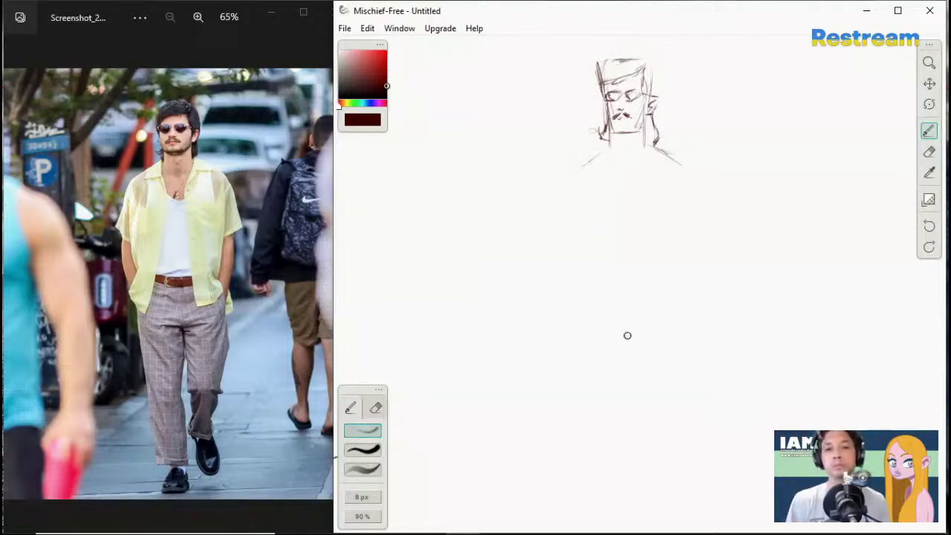
Step: Block in the torso's side, the shirt hem, the crotch level and the outer thigh with light construction lines
drag(625, 334, 626, 338)
mouse_move(640, 346)
mouse_down()
mouse_move(616, 354)
mouse_move(638, 353)
mouse_move(612, 345)
mouse_move(636, 344)
mouse_move(663, 346)
mouse_up()
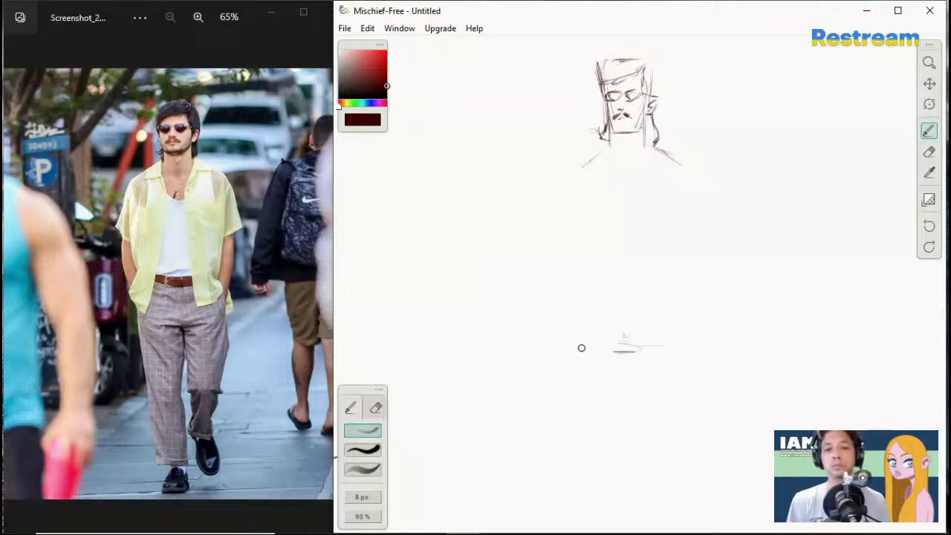
drag(575, 324, 591, 375)
mouse_move(580, 184)
mouse_down()
mouse_move(577, 219)
mouse_move(576, 189)
mouse_move(611, 297)
mouse_up()
drag(596, 302, 667, 302)
mouse_move(635, 351)
mouse_down()
mouse_move(616, 345)
mouse_move(654, 357)
mouse_up()
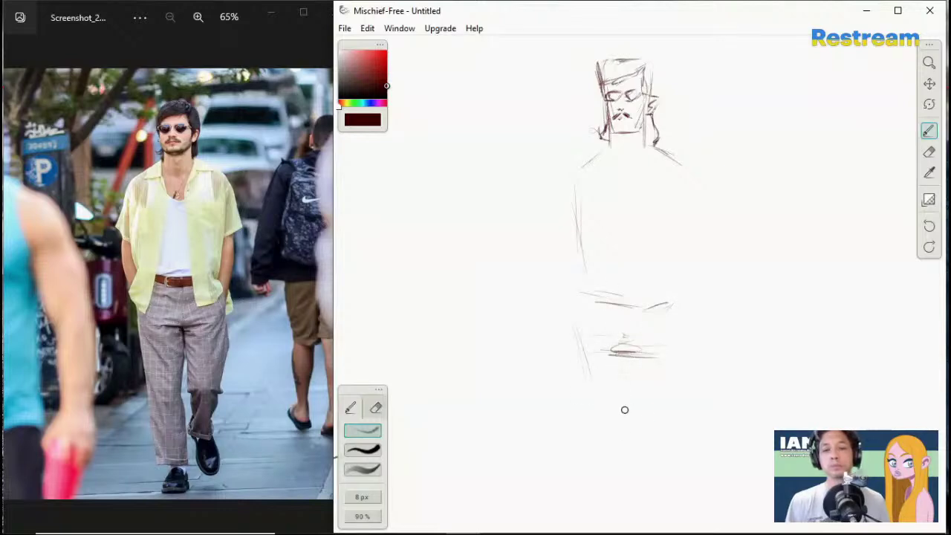
Step: Draw the front leg's inner and outer contours down to the trouser hem, and sketch the shoe below it
mouse_move(626, 353)
mouse_down()
mouse_move(631, 484)
mouse_move(619, 479)
mouse_up()
mouse_move(602, 489)
mouse_down()
mouse_move(638, 486)
mouse_move(598, 493)
mouse_move(590, 511)
mouse_move(606, 518)
mouse_up()
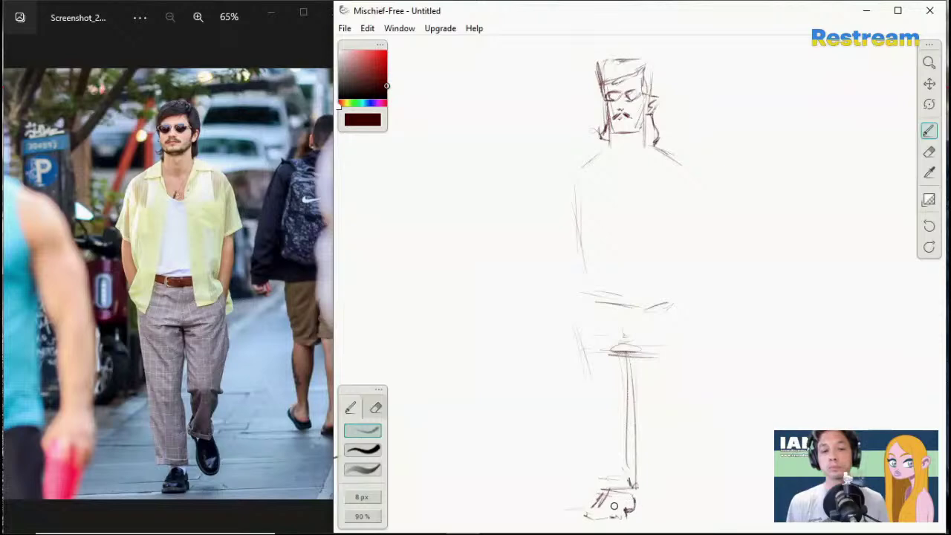
mouse_move(598, 496)
mouse_down()
mouse_move(616, 482)
mouse_move(627, 496)
mouse_move(628, 423)
mouse_up()
mouse_move(631, 465)
mouse_down()
mouse_move(629, 422)
mouse_move(629, 448)
mouse_move(637, 437)
mouse_move(623, 418)
mouse_move(621, 384)
mouse_move(629, 356)
mouse_up()
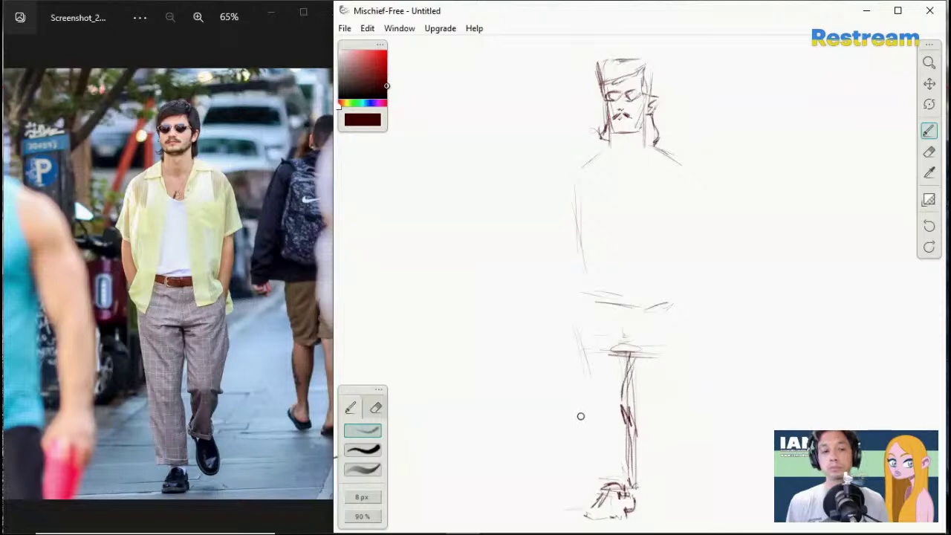
drag(587, 402, 585, 448)
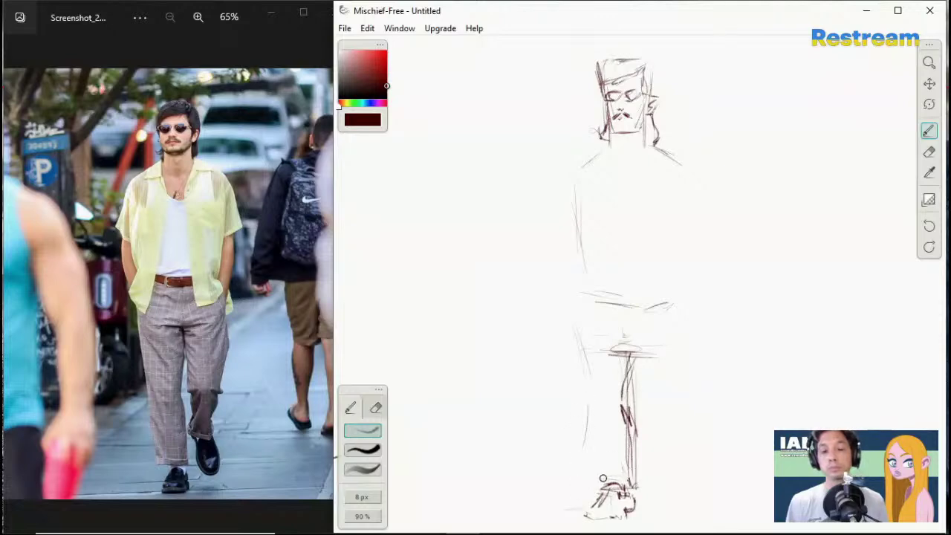
mouse_move(624, 477)
mouse_down()
mouse_move(588, 476)
mouse_move(583, 460)
mouse_move(588, 485)
mouse_move(583, 479)
mouse_move(591, 377)
mouse_move(594, 392)
mouse_move(589, 399)
mouse_move(583, 326)
mouse_move(578, 381)
mouse_move(575, 366)
mouse_move(574, 321)
mouse_move(618, 300)
mouse_move(625, 314)
mouse_move(632, 305)
mouse_move(621, 311)
mouse_move(605, 298)
mouse_move(620, 307)
mouse_move(643, 296)
mouse_move(633, 312)
mouse_move(625, 304)
mouse_move(645, 299)
mouse_move(635, 306)
mouse_move(594, 291)
mouse_move(628, 300)
mouse_up()
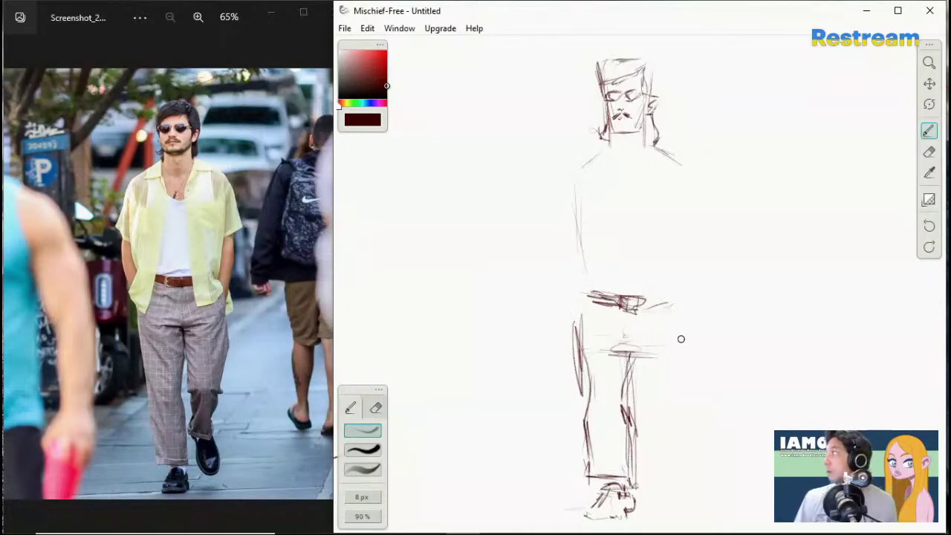
Step: Extend the belt, lightly mark the undershirt's scooped neckline, and add the fly above a firmer crotch line
drag(636, 297, 666, 301)
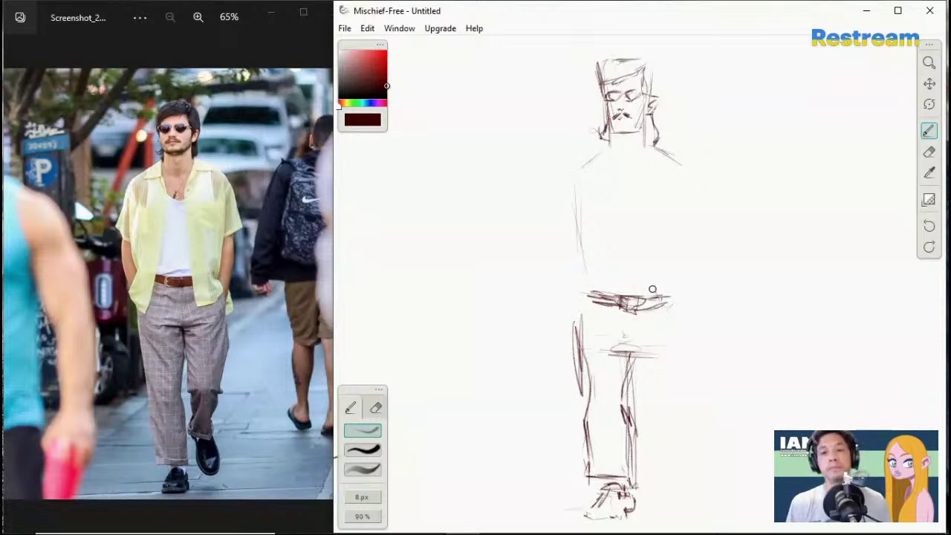
mouse_move(618, 180)
mouse_down()
mouse_move(597, 158)
mouse_move(603, 181)
mouse_move(649, 180)
mouse_up()
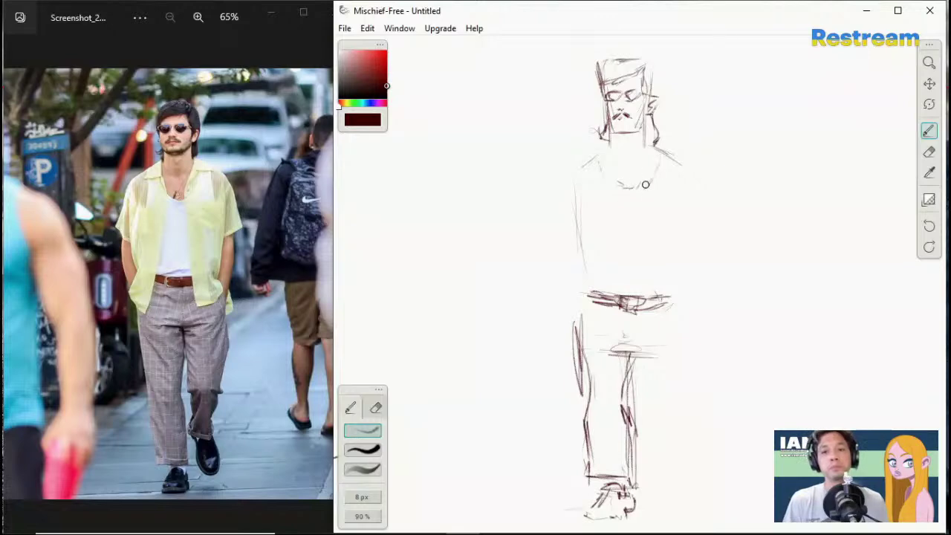
mouse_move(647, 347)
mouse_down()
mouse_move(606, 353)
mouse_move(632, 324)
mouse_move(624, 309)
mouse_move(631, 350)
mouse_up()
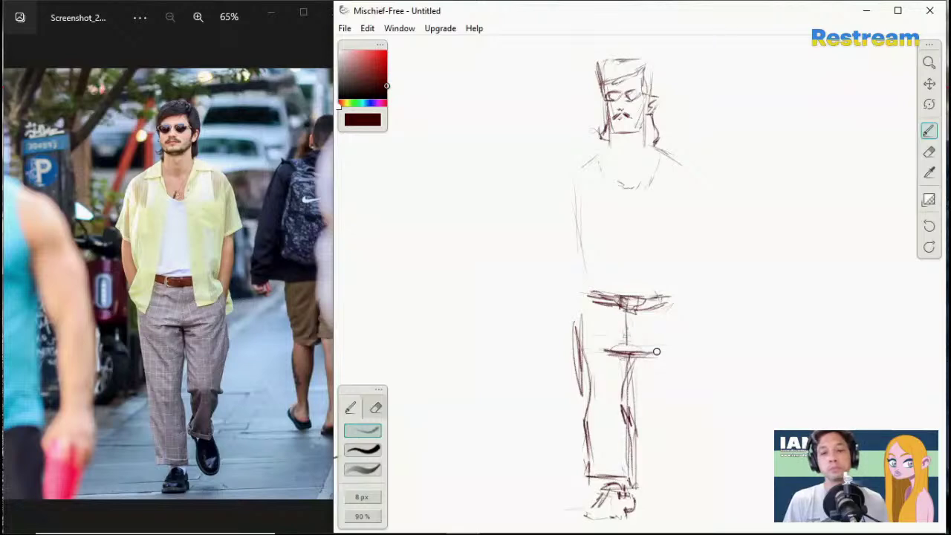
Step: Draw the raised rear leg's inner thigh, the folds at the bent knee, and the outer hip and thigh contour
mouse_move(633, 357)
mouse_down()
mouse_move(646, 417)
mouse_move(674, 403)
mouse_move(654, 409)
mouse_up()
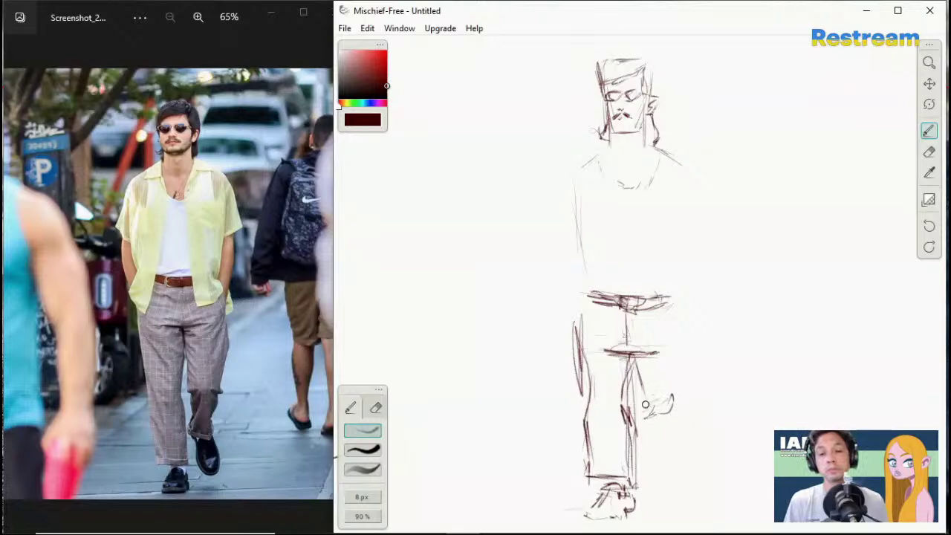
mouse_move(639, 406)
mouse_down()
mouse_move(632, 367)
mouse_move(638, 383)
mouse_move(673, 399)
mouse_move(694, 342)
mouse_up()
drag(677, 289, 695, 359)
Step: Draw the outer arm from the shoulder to the forearm reaching into the pocket, and firm up both shoulder slopes
mouse_move(571, 328)
mouse_down()
mouse_move(589, 309)
mouse_move(585, 301)
mouse_move(575, 319)
mouse_move(550, 266)
mouse_move(571, 306)
mouse_up()
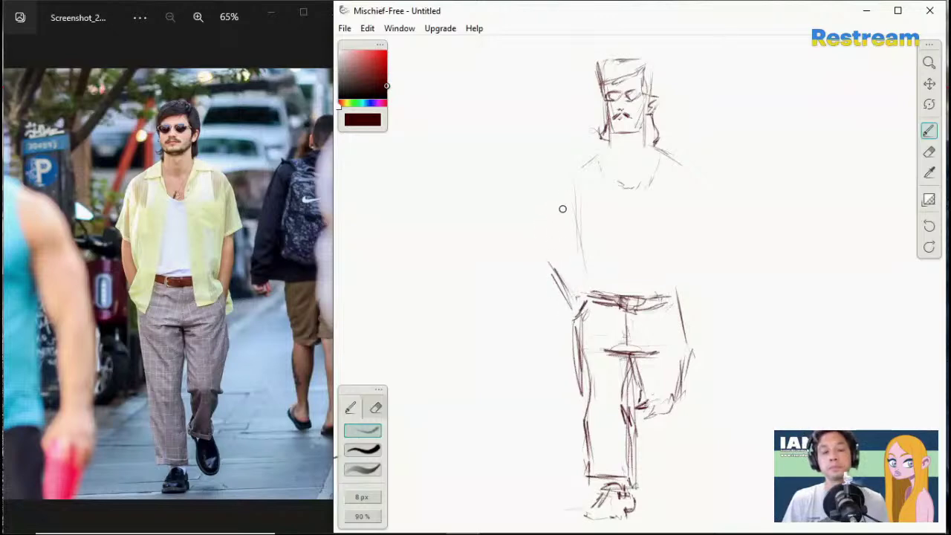
mouse_move(595, 153)
mouse_down()
mouse_move(563, 203)
mouse_move(562, 182)
mouse_move(557, 268)
mouse_move(562, 241)
mouse_move(550, 272)
mouse_up()
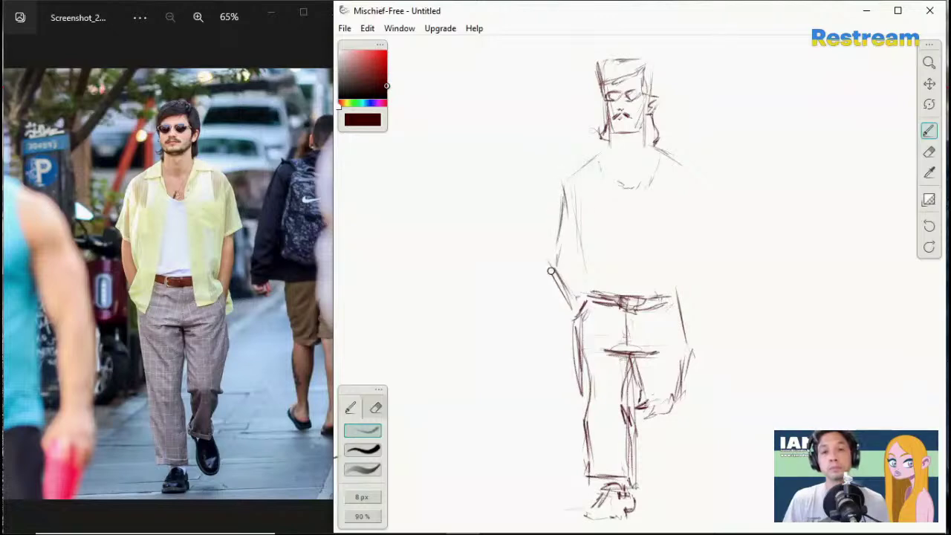
mouse_move(560, 227)
mouse_down()
mouse_move(564, 180)
mouse_move(576, 170)
mouse_up()
drag(652, 141, 683, 168)
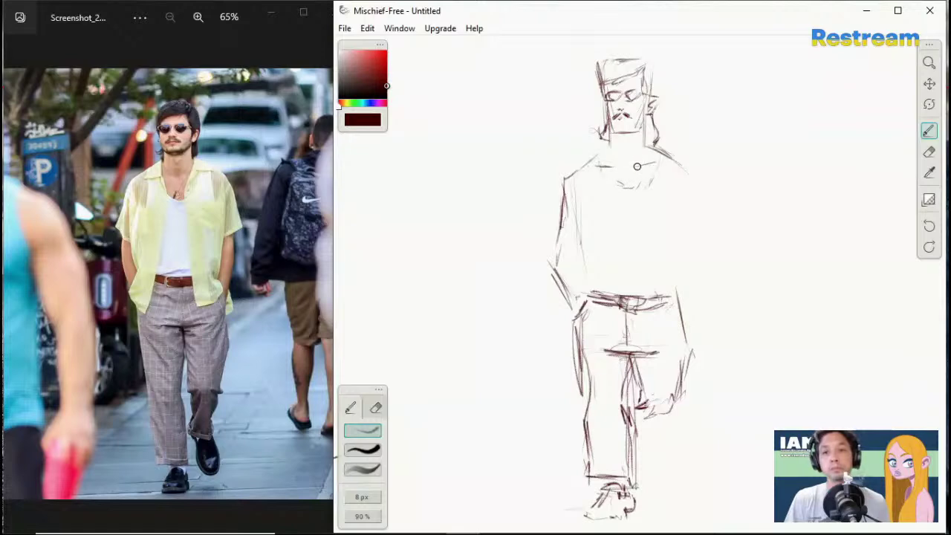
Step: Define the undershirt's neckline and straps, the open shirt's collar, and the neck lines running into the chest
mouse_move(598, 178)
mouse_down()
mouse_move(634, 194)
mouse_move(655, 156)
mouse_move(670, 205)
mouse_move(592, 187)
mouse_move(591, 202)
mouse_up()
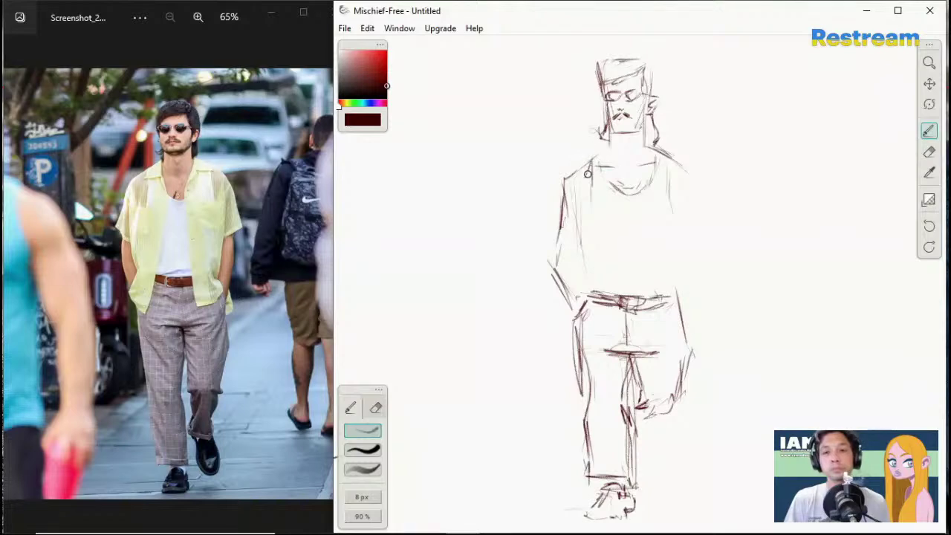
mouse_move(591, 161)
mouse_down()
mouse_move(583, 178)
mouse_move(675, 171)
mouse_move(641, 178)
mouse_up()
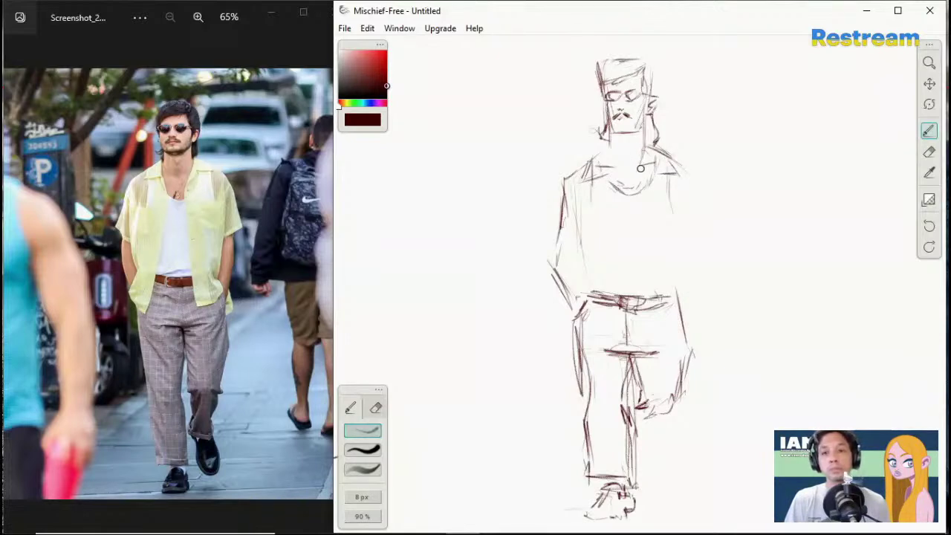
drag(612, 147, 613, 181)
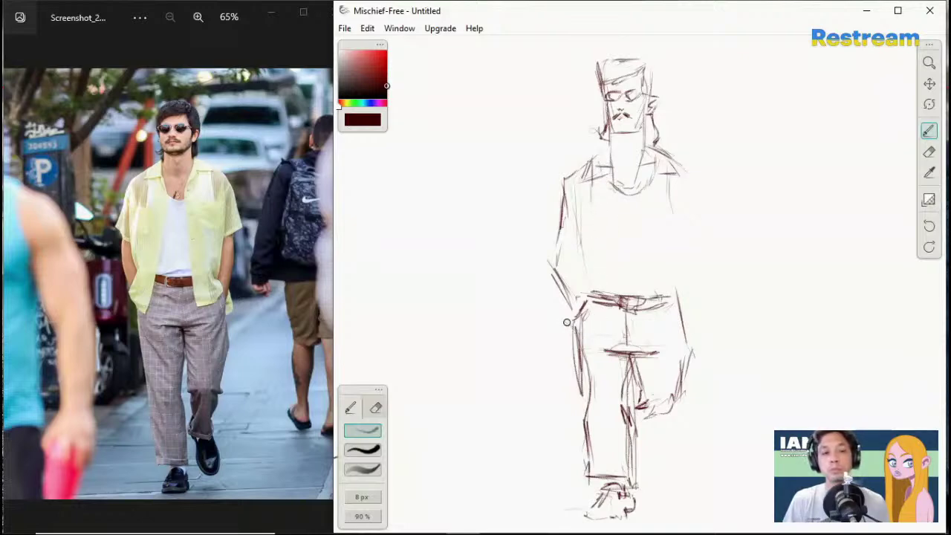
Step: Draw the open shirt's lower corner over the hip and its front edge running up to the collar
drag(561, 312, 593, 342)
drag(602, 294, 612, 237)
drag(604, 281, 595, 337)
mouse_move(610, 257)
mouse_down()
mouse_move(599, 325)
mouse_move(612, 171)
mouse_up()
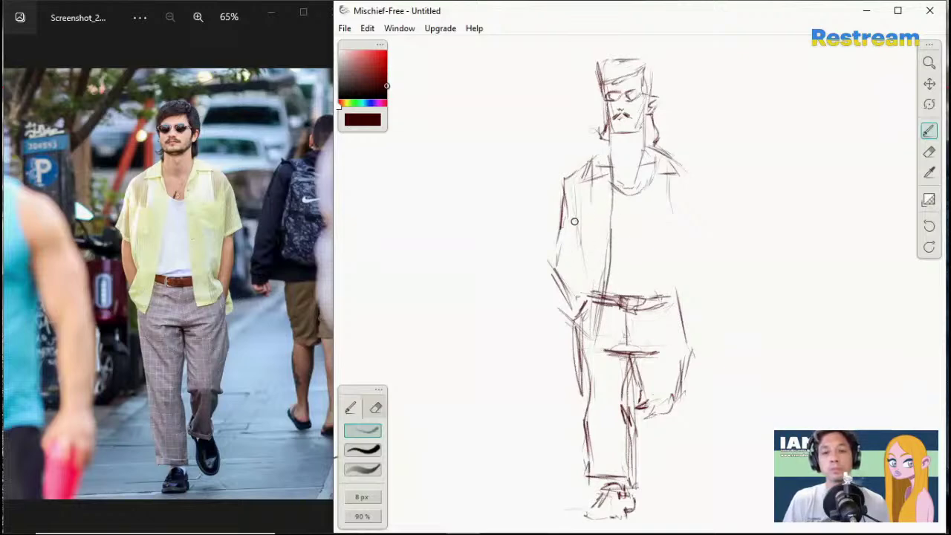
Step: Add the inner arm contour and the shirt's side, and sketch the chest pocket and flared short sleeve
drag(575, 224, 572, 196)
drag(592, 266, 576, 305)
mouse_move(565, 321)
mouse_down()
mouse_move(590, 264)
mouse_move(575, 274)
mouse_move(570, 263)
mouse_up()
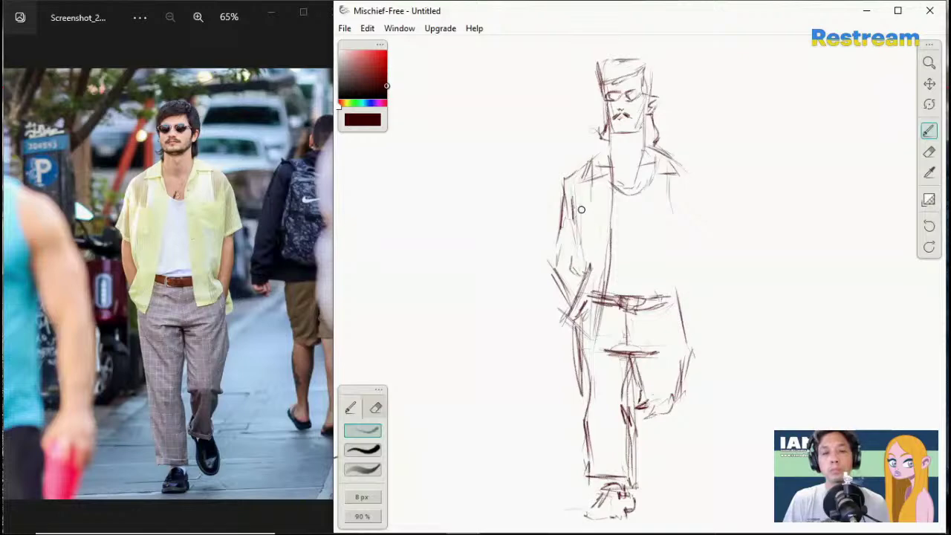
drag(585, 199, 592, 199)
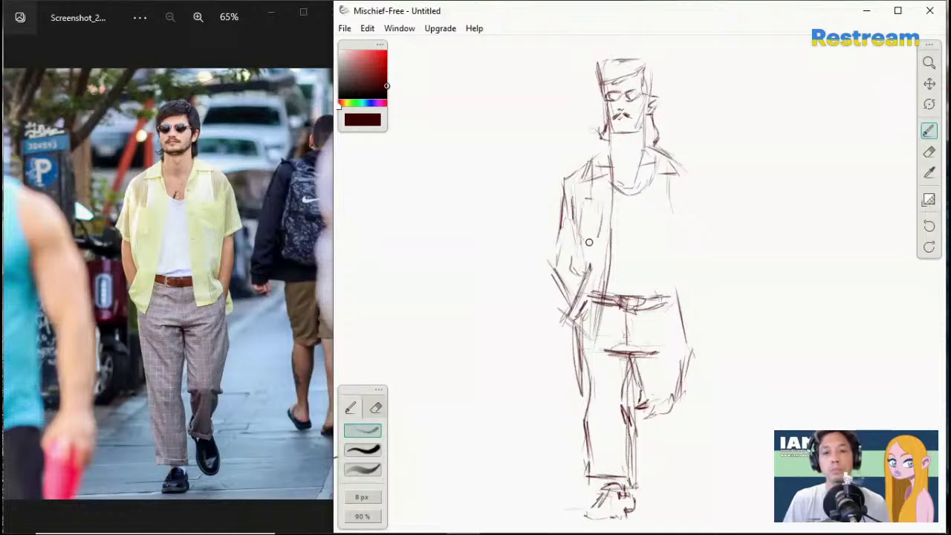
mouse_move(564, 187)
mouse_down()
mouse_move(548, 225)
mouse_move(580, 253)
mouse_move(557, 255)
mouse_move(571, 302)
mouse_up()
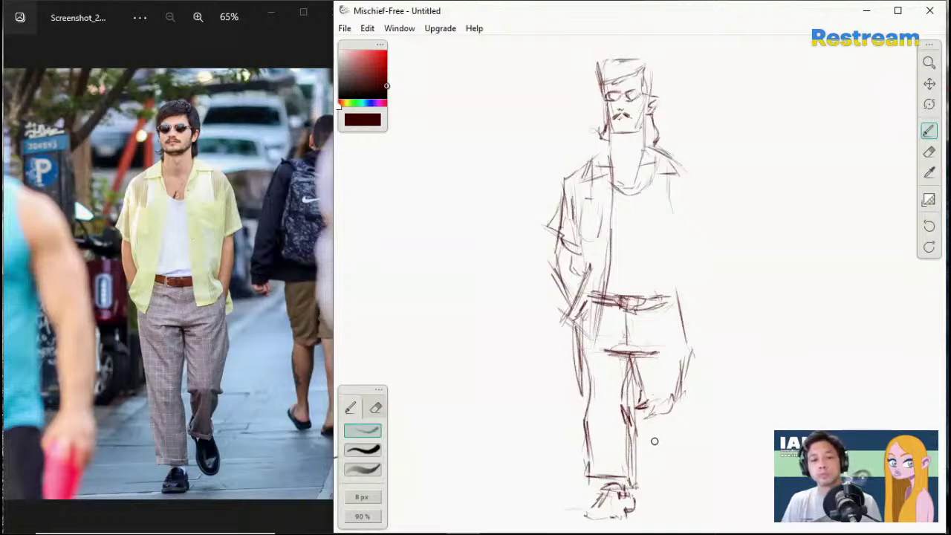
Step: Add a cuff band to the front trouser leg, erase the leg's inner lower lines, and redraw that edge farther in
drag(645, 408, 653, 414)
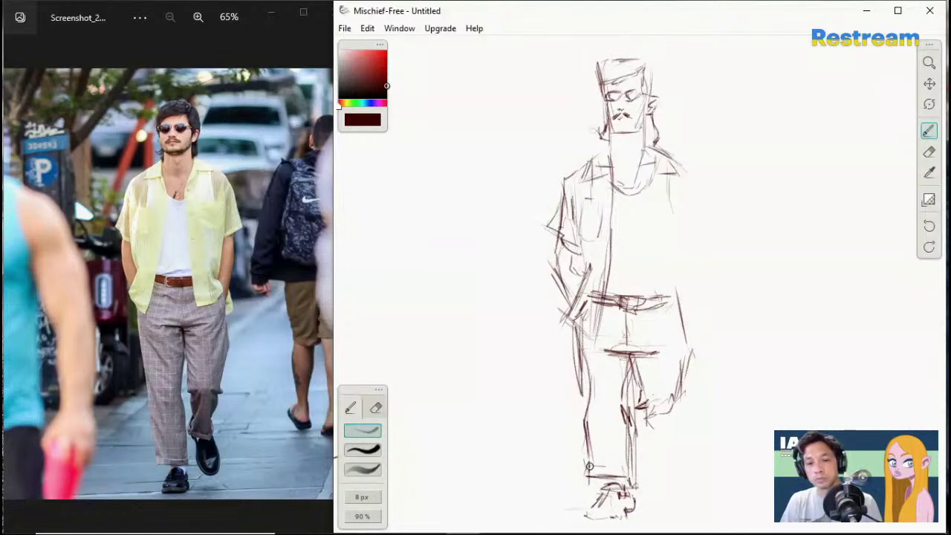
mouse_move(588, 465)
mouse_down()
mouse_move(627, 471)
mouse_move(594, 467)
mouse_move(628, 470)
mouse_move(585, 466)
mouse_move(642, 490)
mouse_move(598, 481)
mouse_up()
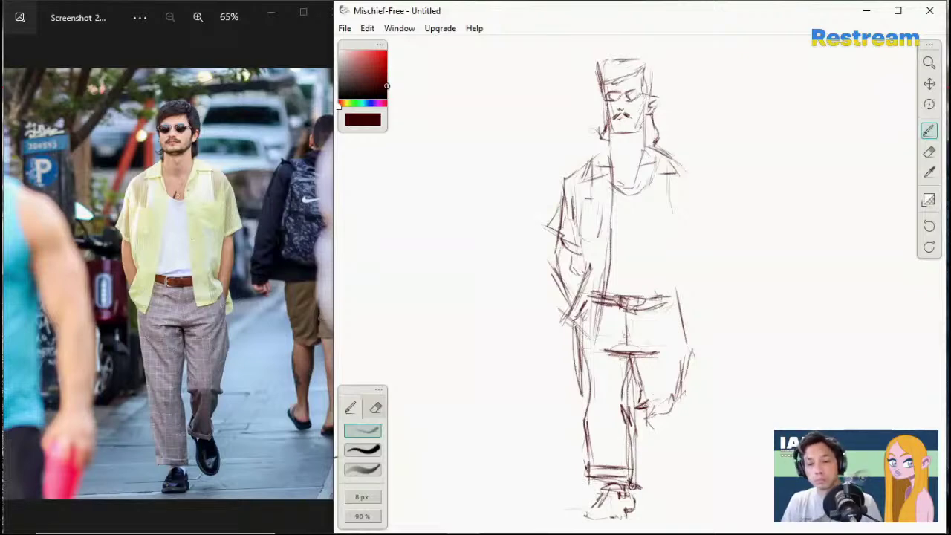
click(929, 151)
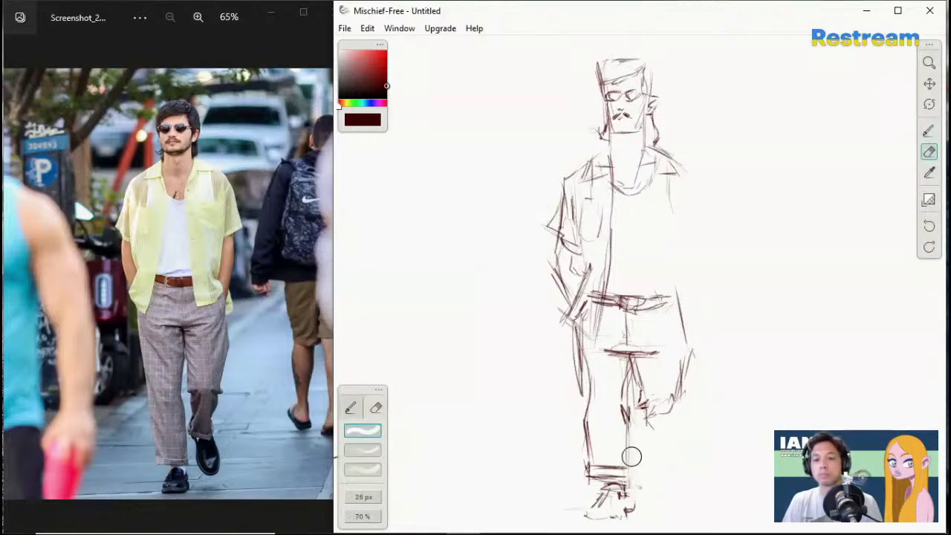
mouse_move(631, 456)
mouse_down()
mouse_move(629, 411)
mouse_move(636, 485)
mouse_up()
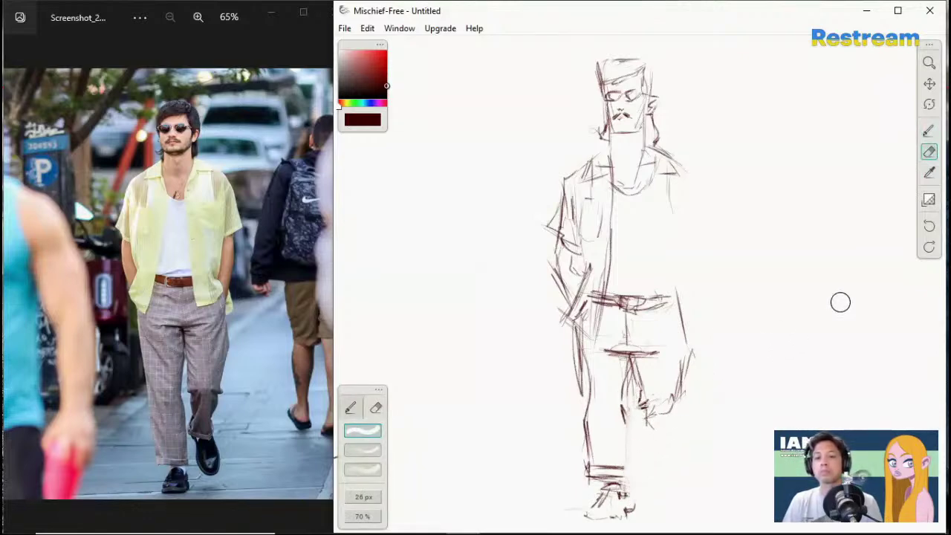
click(929, 131)
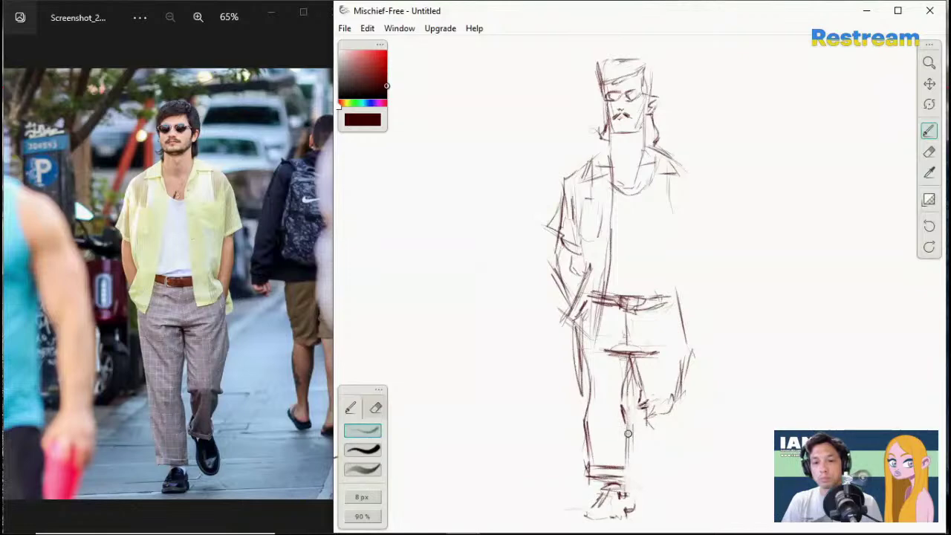
drag(627, 433, 627, 497)
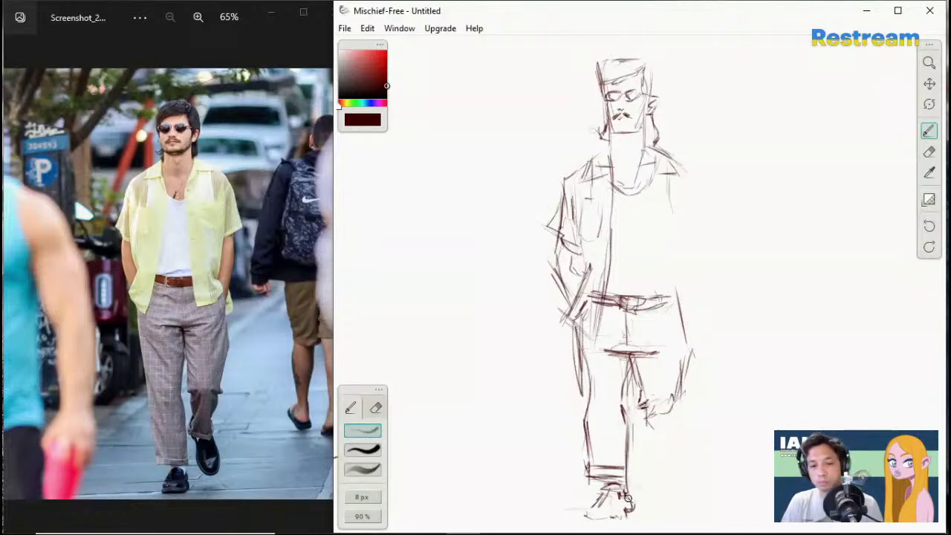
Step: Define the front shoe's upper and sole, and draw the outline of the rear shoe beside the front leg
drag(623, 497, 606, 491)
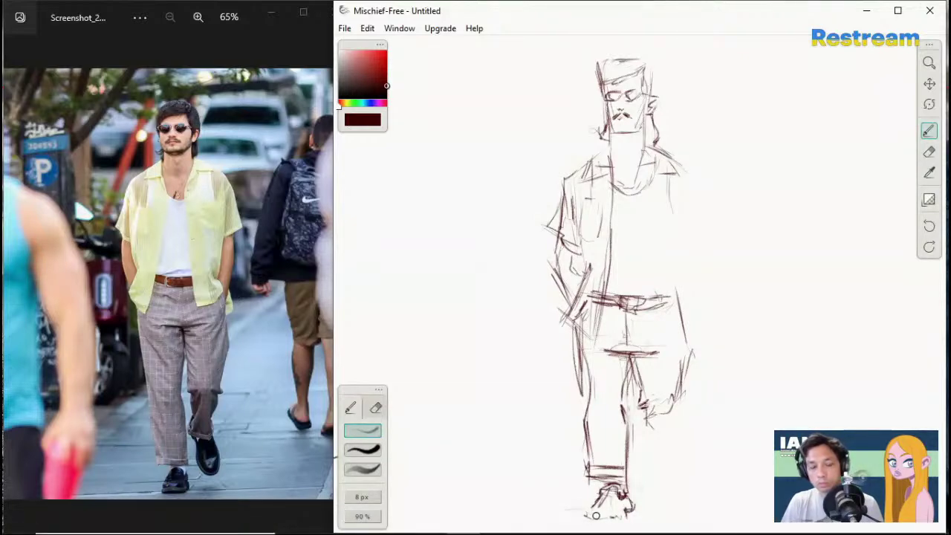
drag(596, 512, 614, 512)
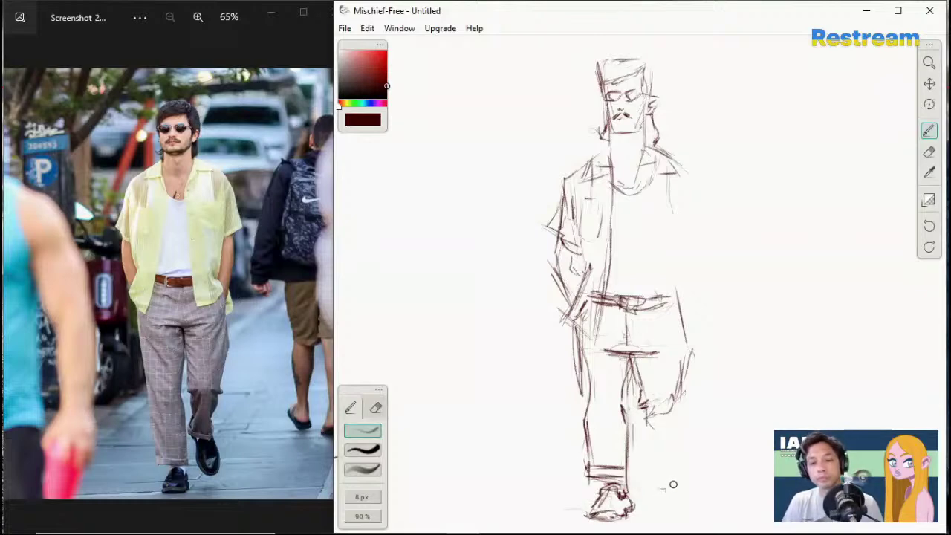
mouse_move(673, 484)
mouse_down()
mouse_move(647, 480)
mouse_move(648, 464)
mouse_move(654, 485)
mouse_move(643, 431)
mouse_up()
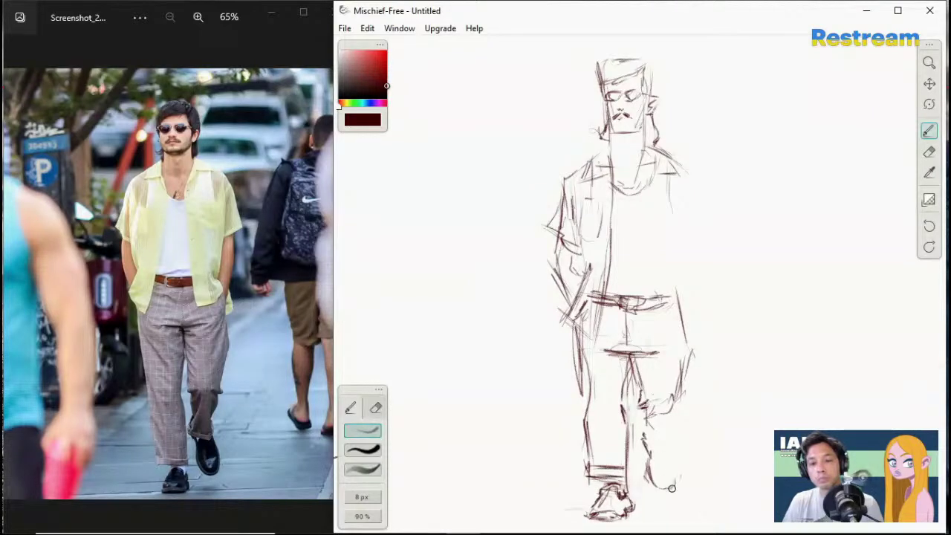
Step: Sketch the outline of the raised foot's shoe and the trouser cuff above it
mouse_move(671, 488)
mouse_down()
mouse_move(671, 450)
mouse_move(675, 489)
mouse_move(667, 440)
mouse_move(639, 437)
mouse_move(668, 454)
mouse_move(646, 432)
mouse_move(667, 443)
mouse_move(675, 429)
mouse_move(678, 437)
mouse_move(672, 420)
mouse_move(686, 400)
mouse_move(676, 393)
mouse_move(689, 387)
mouse_move(667, 402)
mouse_move(688, 399)
mouse_move(653, 395)
mouse_move(672, 408)
mouse_move(653, 426)
mouse_move(652, 416)
mouse_move(653, 451)
mouse_up()
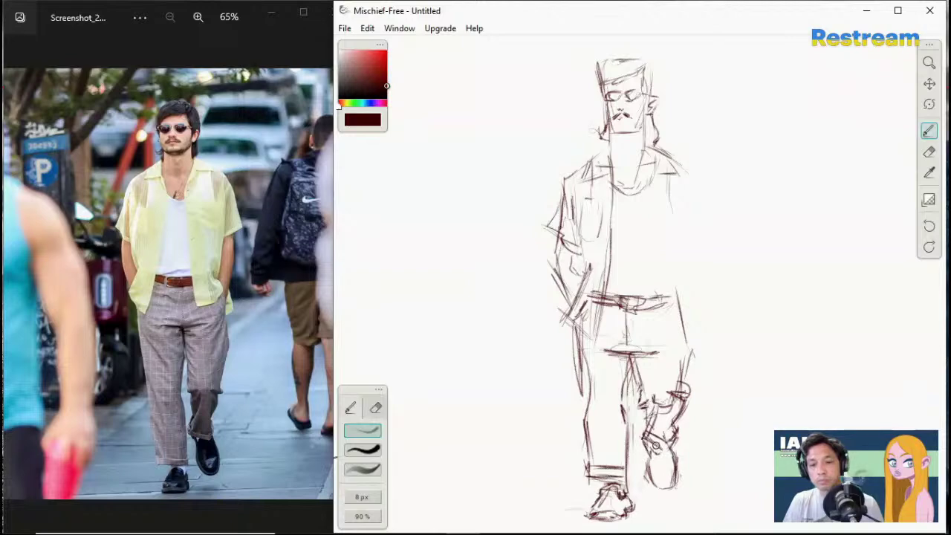
mouse_move(655, 484)
mouse_down()
mouse_move(650, 456)
mouse_move(657, 483)
mouse_move(650, 458)
mouse_move(662, 474)
mouse_move(653, 476)
mouse_move(652, 465)
mouse_move(667, 485)
mouse_up()
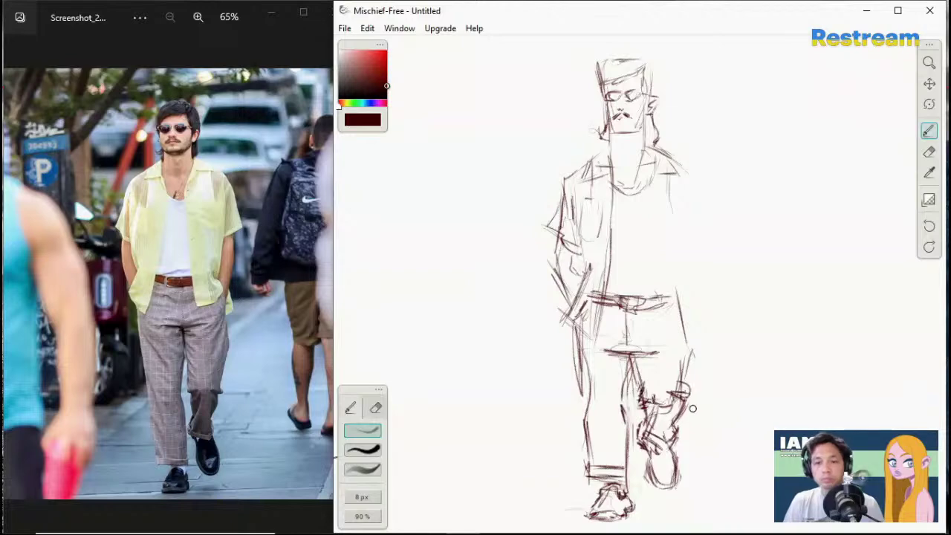
Step: Sketch the figure's left arm reaching down to the trouser pocket and outline the short shirt sleeve above it
mouse_move(684, 357)
mouse_down()
mouse_move(661, 285)
mouse_move(688, 322)
mouse_move(691, 287)
mouse_up()
drag(685, 320, 700, 263)
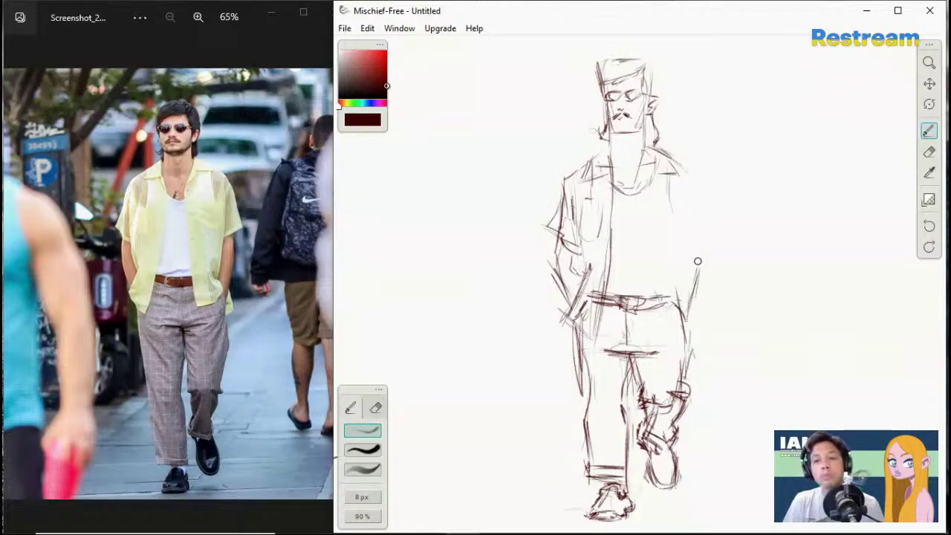
drag(690, 297, 698, 252)
drag(679, 170, 696, 266)
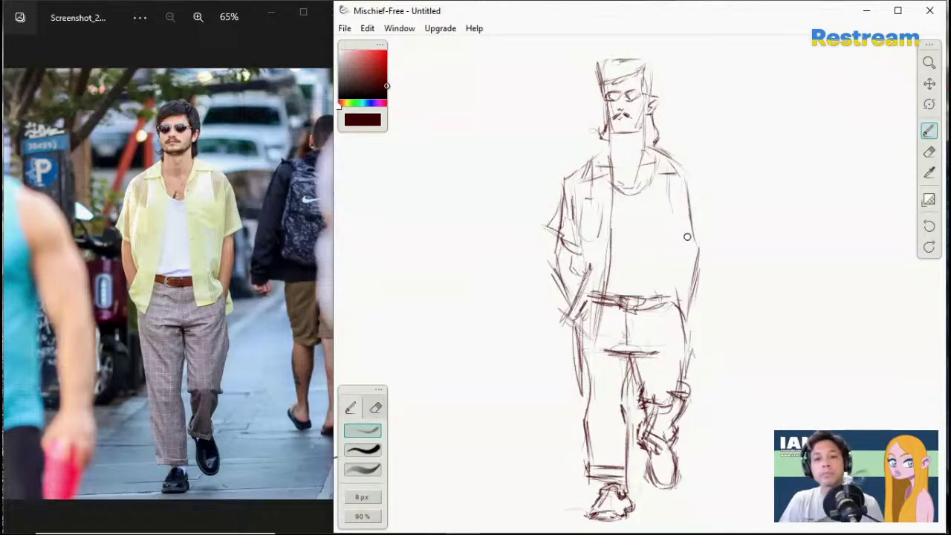
drag(691, 238, 706, 221)
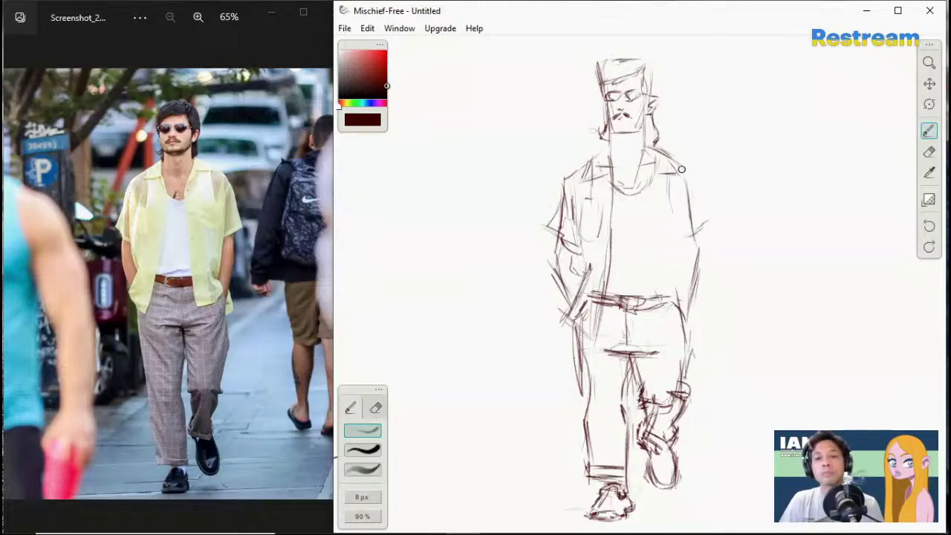
mouse_move(681, 169)
mouse_down()
mouse_move(711, 221)
mouse_move(696, 236)
mouse_move(707, 223)
mouse_move(698, 224)
mouse_up()
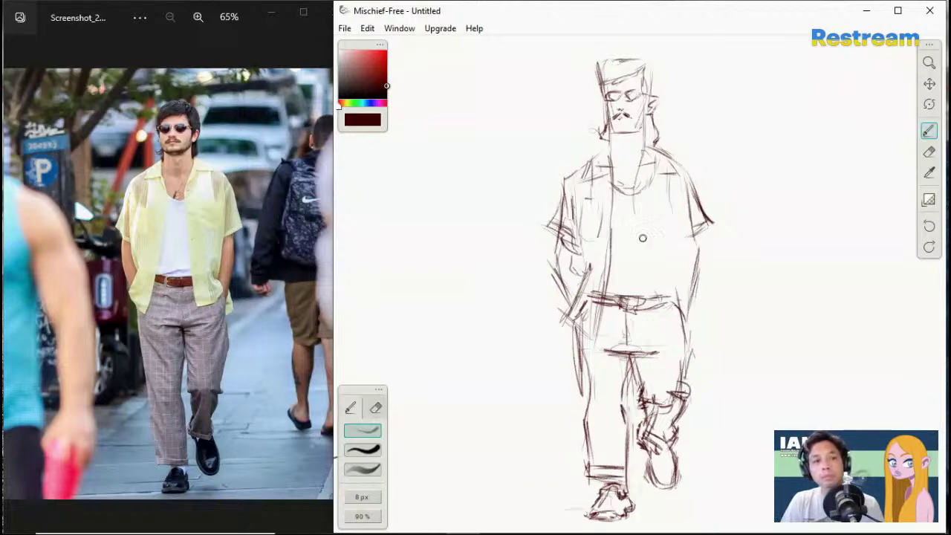
Step: Draw the open shirt's front edge on the figure's left side and add its chest pocket
drag(631, 197, 641, 244)
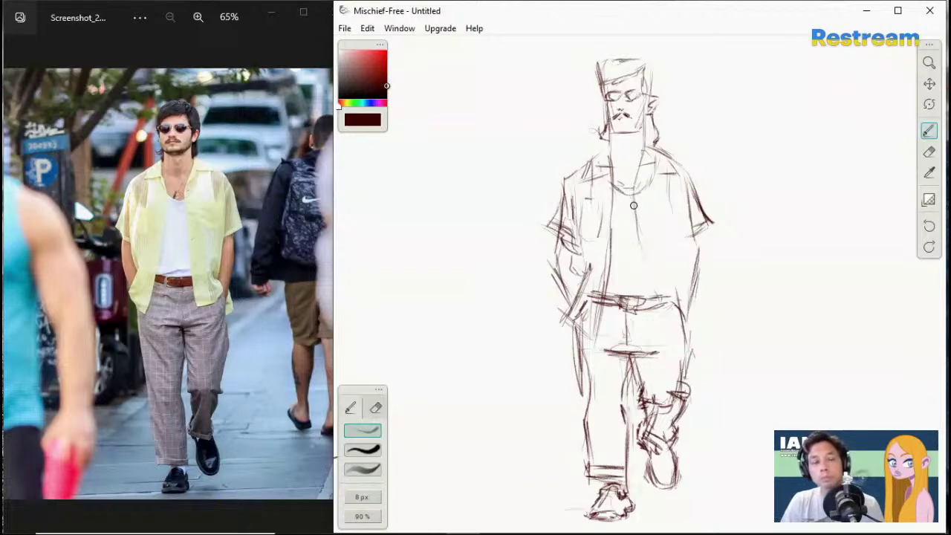
drag(631, 192, 643, 260)
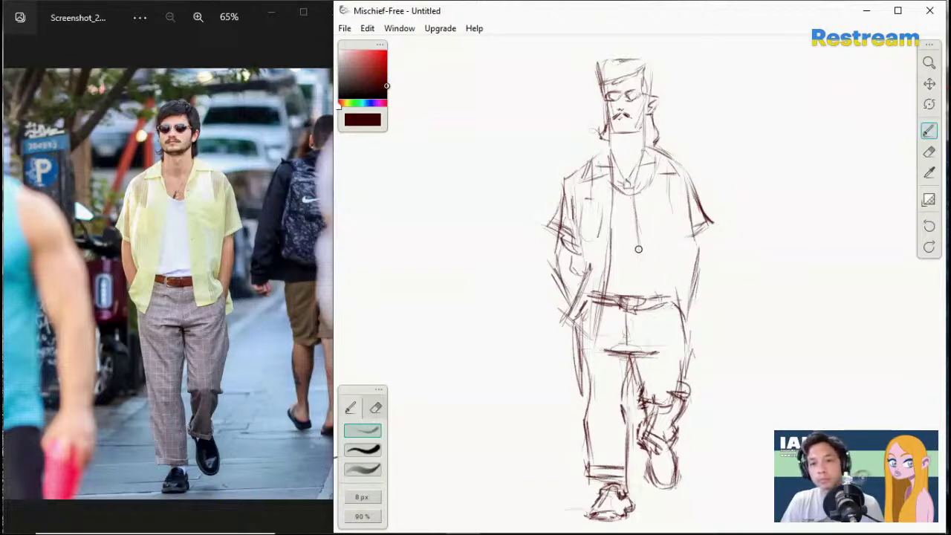
mouse_move(638, 249)
mouse_down()
mouse_move(660, 328)
mouse_move(676, 326)
mouse_move(681, 312)
mouse_move(671, 273)
mouse_up()
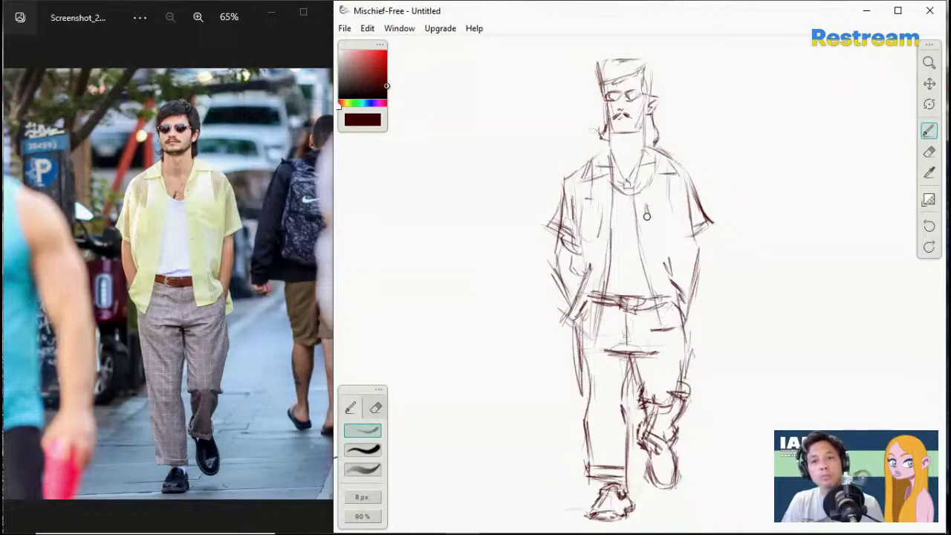
mouse_move(647, 204)
mouse_down()
mouse_move(671, 207)
mouse_move(656, 233)
mouse_move(647, 210)
mouse_move(664, 242)
mouse_up()
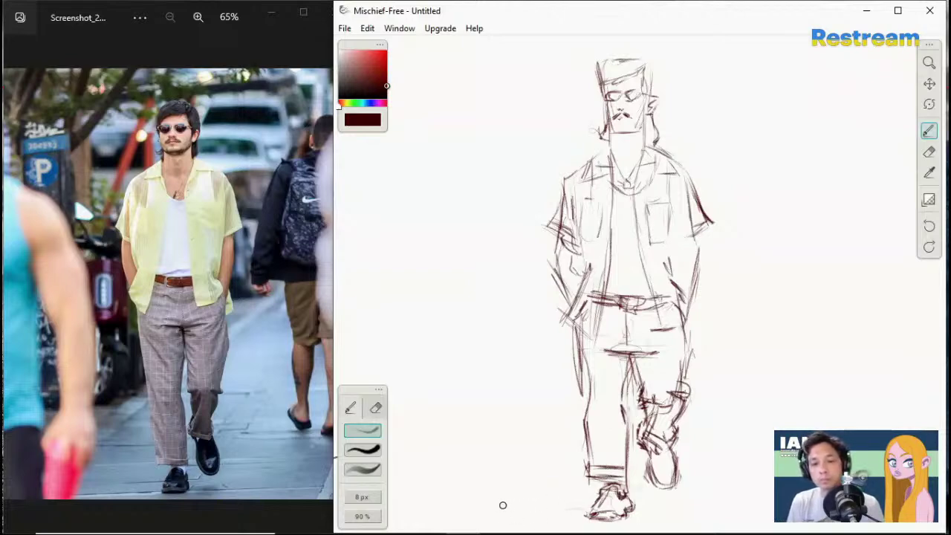
Step: Scribble a horizontal ground line on both sides of the figure's feet
drag(512, 502, 574, 503)
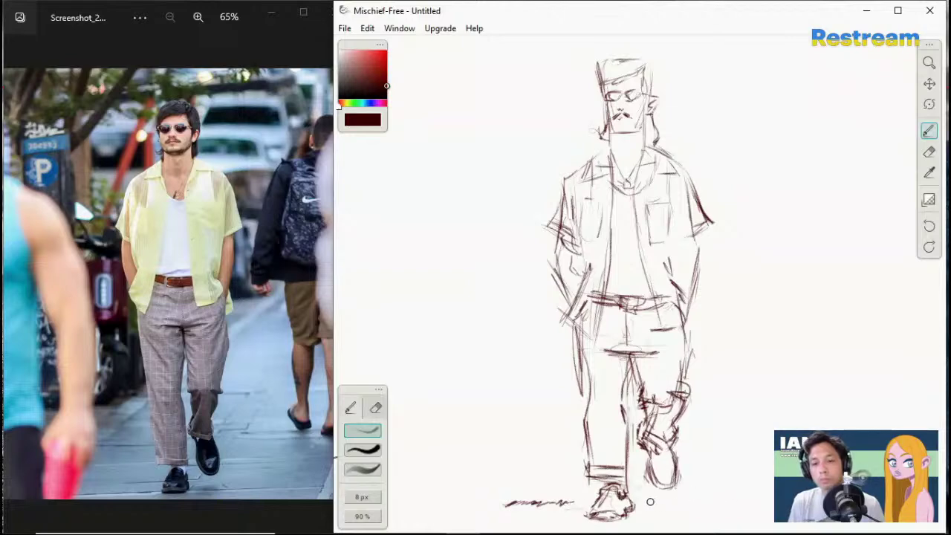
drag(650, 502, 771, 501)
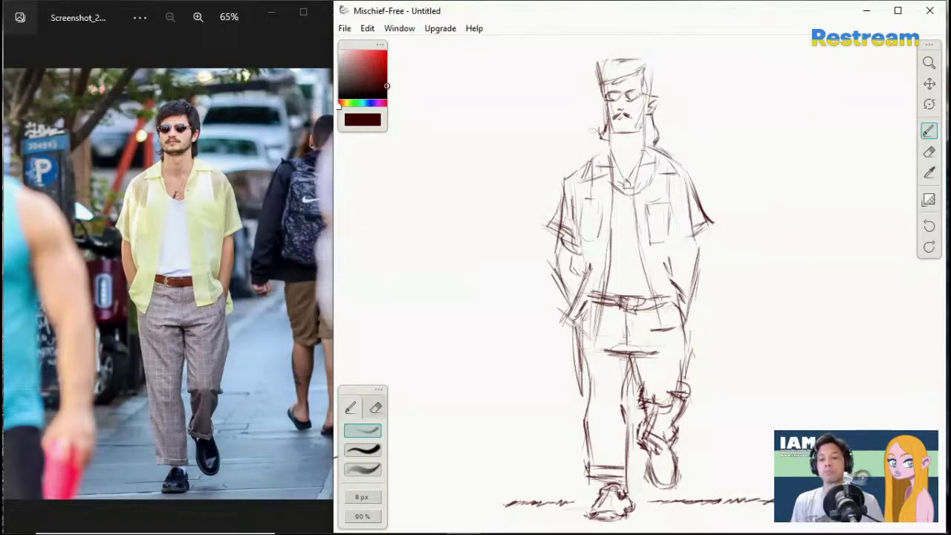
drag(479, 503, 505, 502)
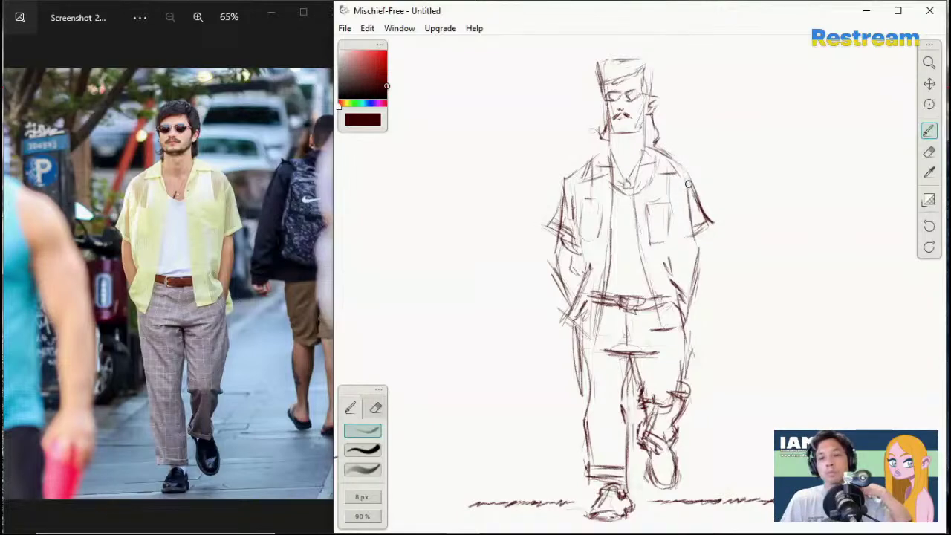
Step: Reinforce the contours of the figure's left sleeve, arm and hip
drag(682, 180, 688, 212)
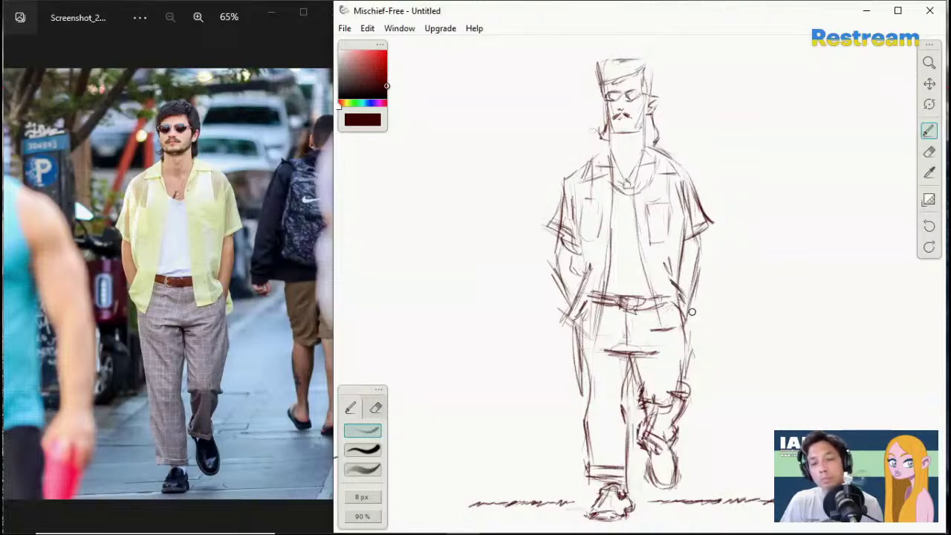
drag(682, 308, 688, 362)
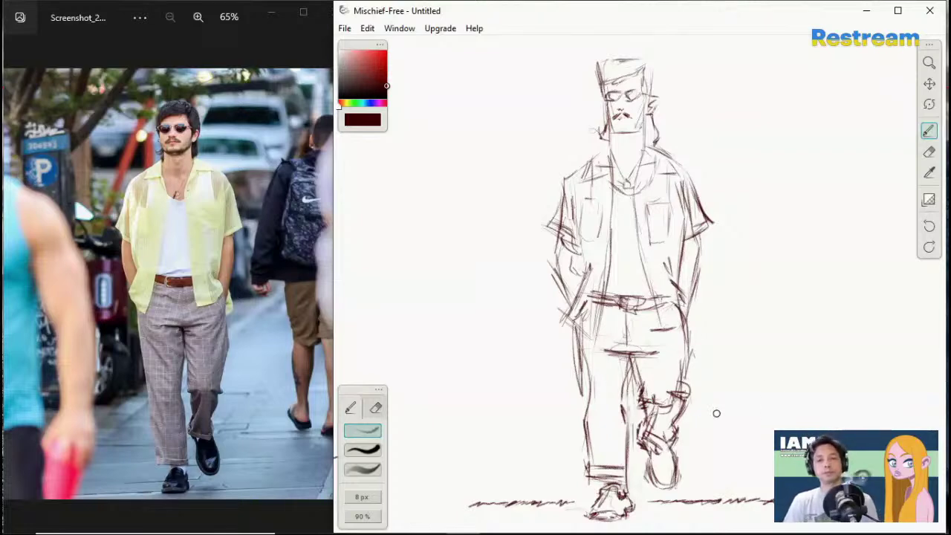
Step: Shade the hair and both shoes with the soft brush at 5 px and 40% opacity
click(372, 471)
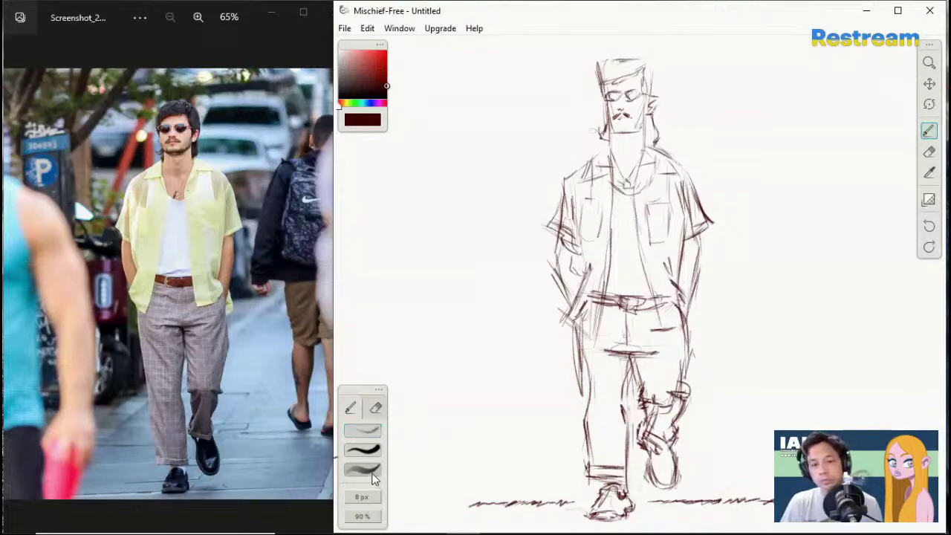
mouse_move(607, 67)
mouse_down()
mouse_move(608, 78)
mouse_move(627, 73)
mouse_move(621, 64)
mouse_move(640, 65)
mouse_move(649, 93)
mouse_up()
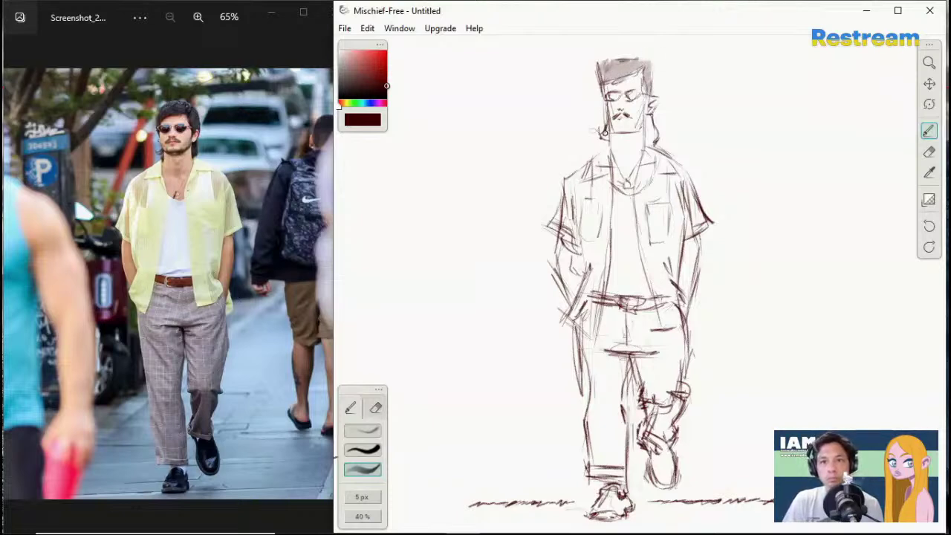
drag(647, 117, 653, 139)
mouse_move(655, 453)
mouse_down()
mouse_move(657, 476)
mouse_move(667, 466)
mouse_move(661, 486)
mouse_up()
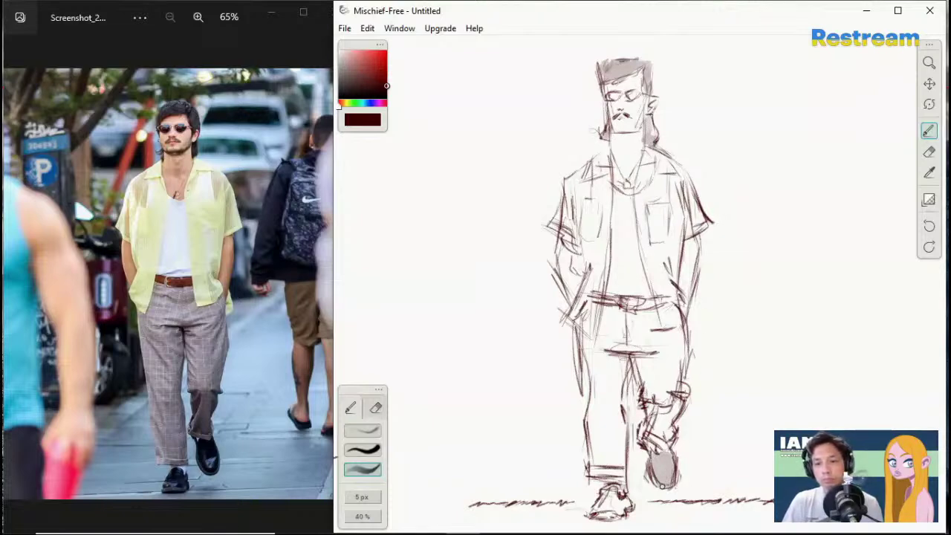
mouse_move(596, 509)
mouse_down()
mouse_move(608, 512)
mouse_move(604, 496)
mouse_move(621, 514)
mouse_move(603, 496)
mouse_move(598, 513)
mouse_move(613, 495)
mouse_move(609, 516)
mouse_move(603, 505)
mouse_move(624, 505)
mouse_move(617, 517)
mouse_move(606, 509)
mouse_up()
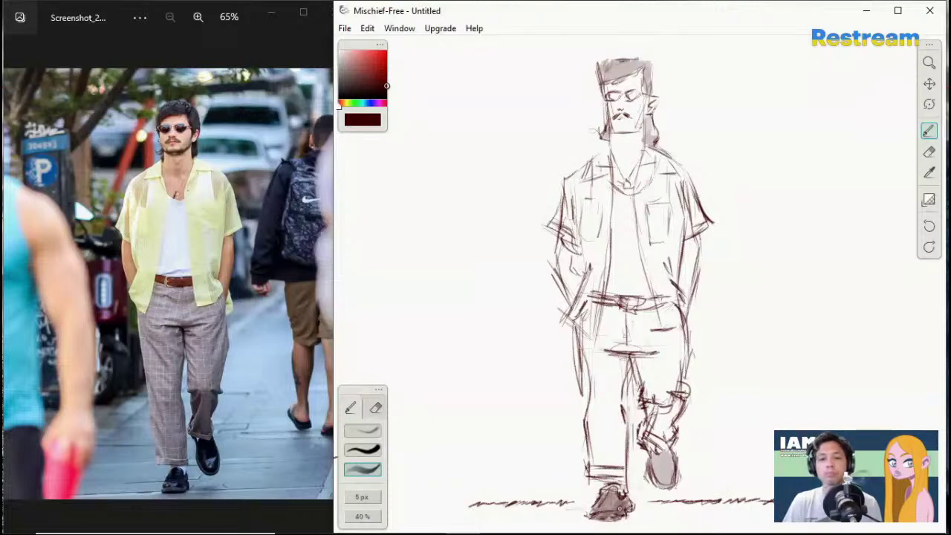
mouse_move(652, 459)
mouse_down()
mouse_move(661, 479)
mouse_move(646, 445)
mouse_move(669, 479)
mouse_up()
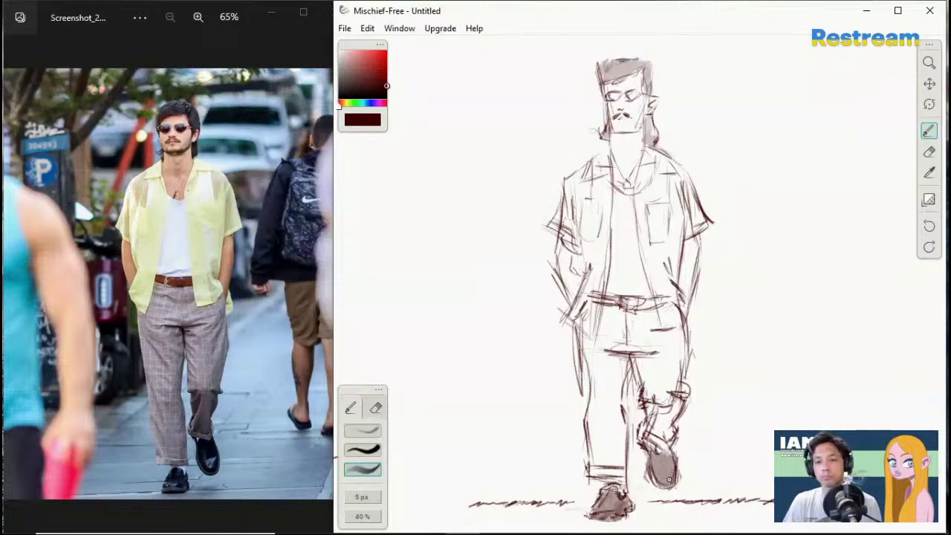
Step: Darken the hair, fill in the sunglasses and shade along the jaw with the soft brush
drag(648, 124, 652, 139)
mouse_move(630, 68)
mouse_down()
mouse_move(609, 66)
mouse_move(646, 67)
mouse_move(647, 97)
mouse_move(615, 97)
mouse_move(632, 95)
mouse_up()
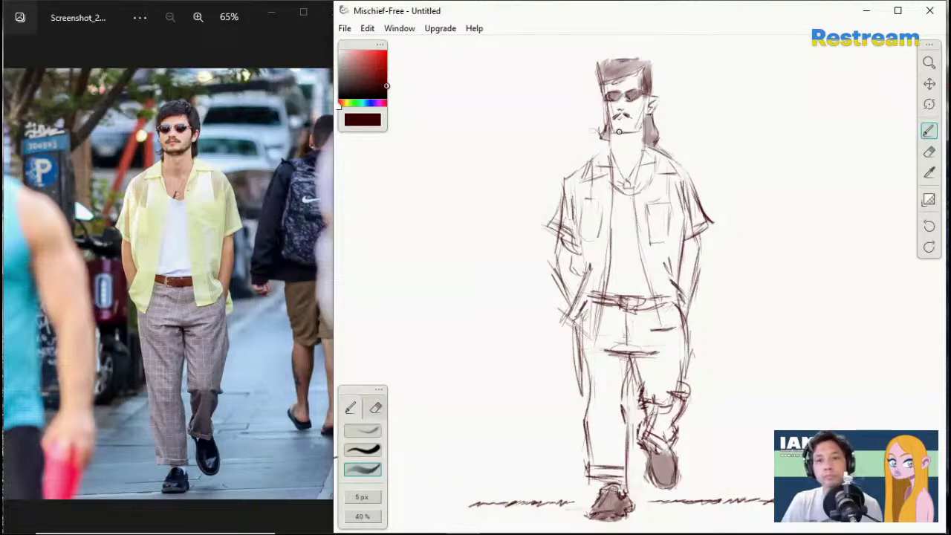
drag(618, 132, 630, 130)
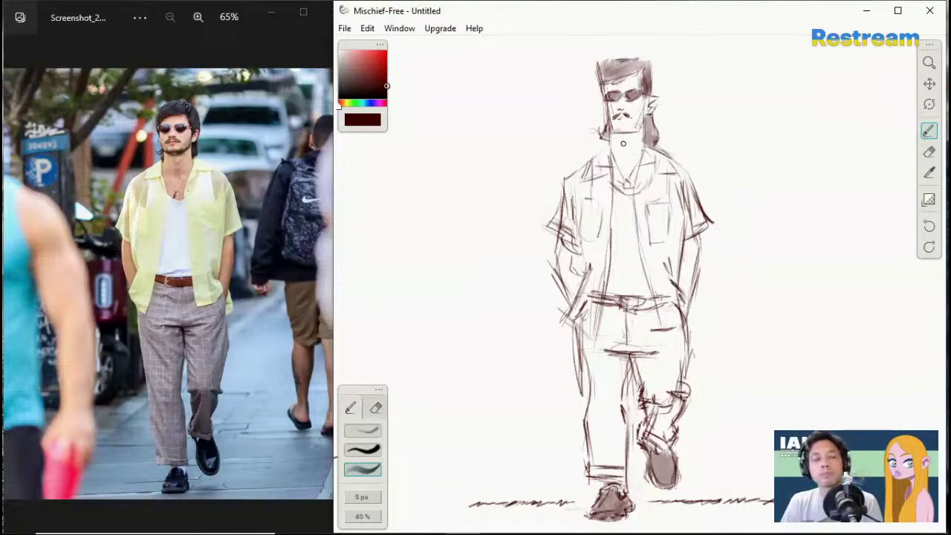
mouse_move(612, 129)
mouse_down()
mouse_move(635, 134)
mouse_move(642, 115)
mouse_up()
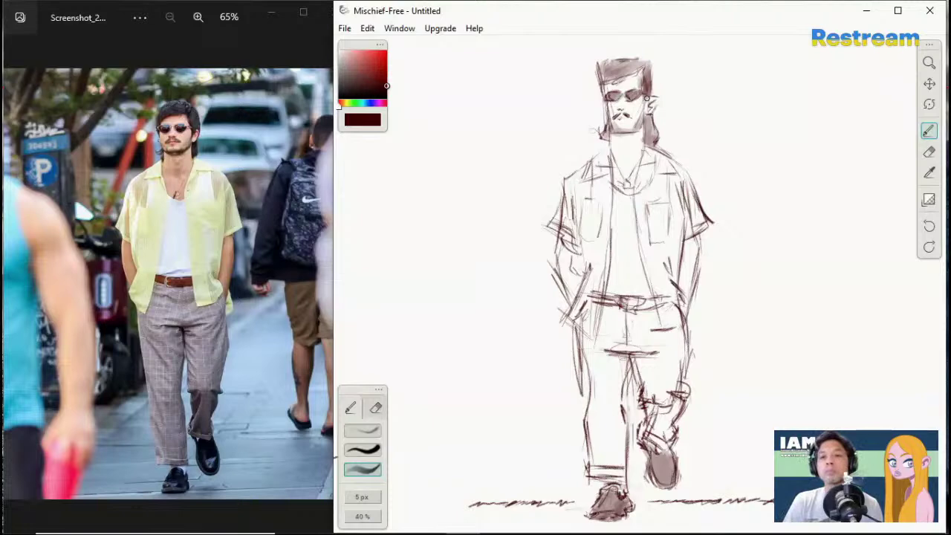
drag(647, 125, 652, 128)
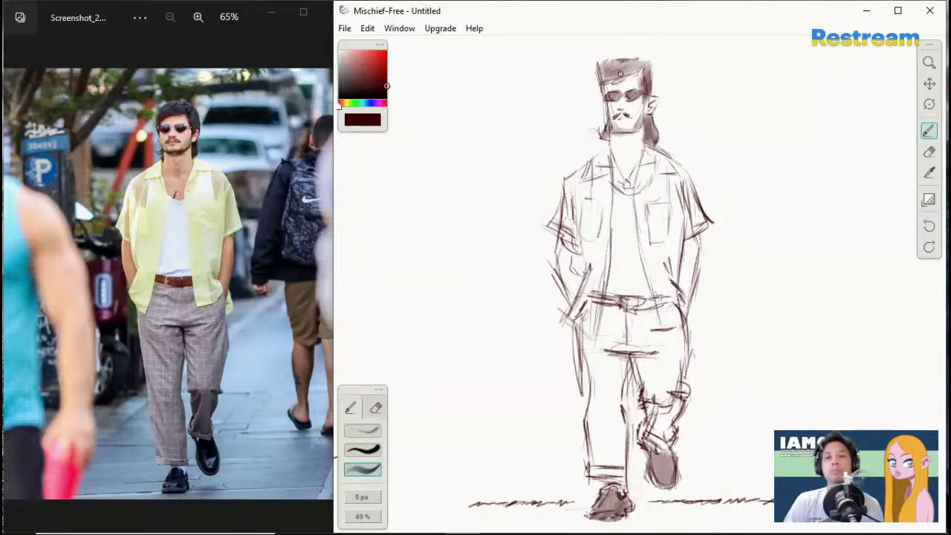
mouse_move(640, 61)
mouse_down()
mouse_move(624, 74)
mouse_move(632, 66)
mouse_move(606, 72)
mouse_up()
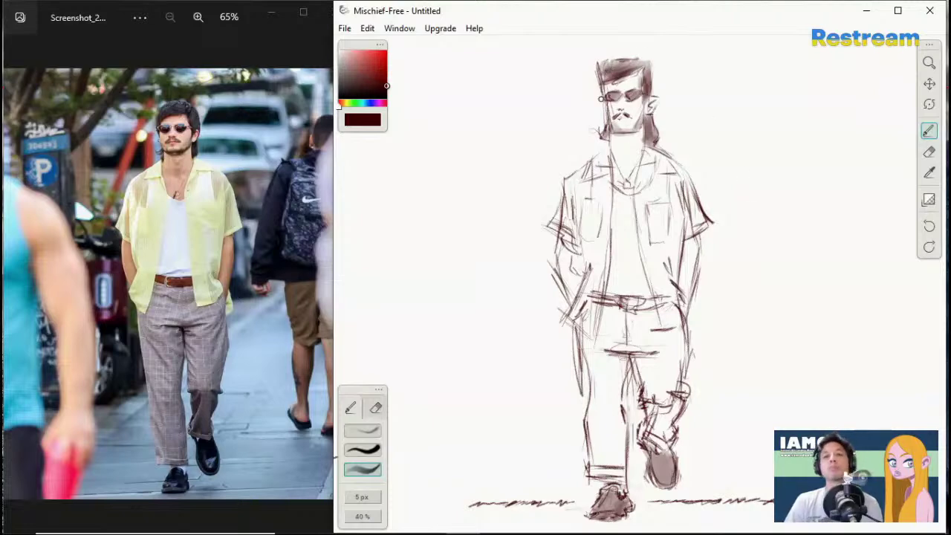
Step: Clean up the face around the sunglasses with the eraser reduced to 10 px
click(375, 408)
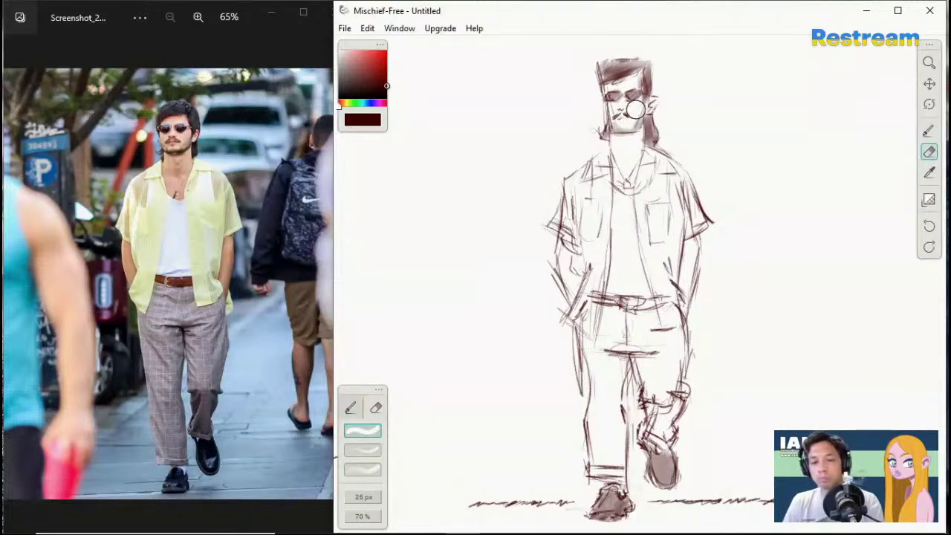
key(bracketleft)
key(bracketleft)
key([)
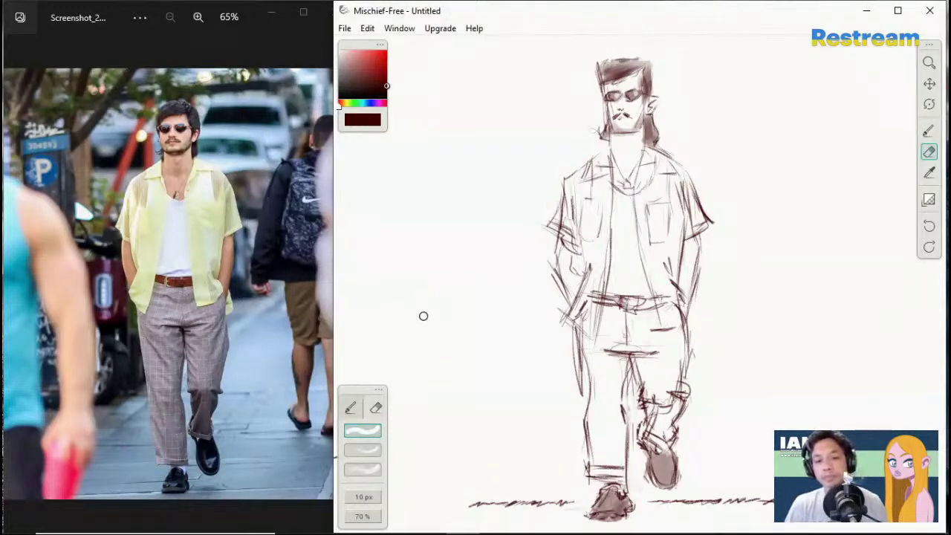
Step: Darken both shoes and shade the lower trouser of the raised leg with the soft 5 px brush
click(350, 407)
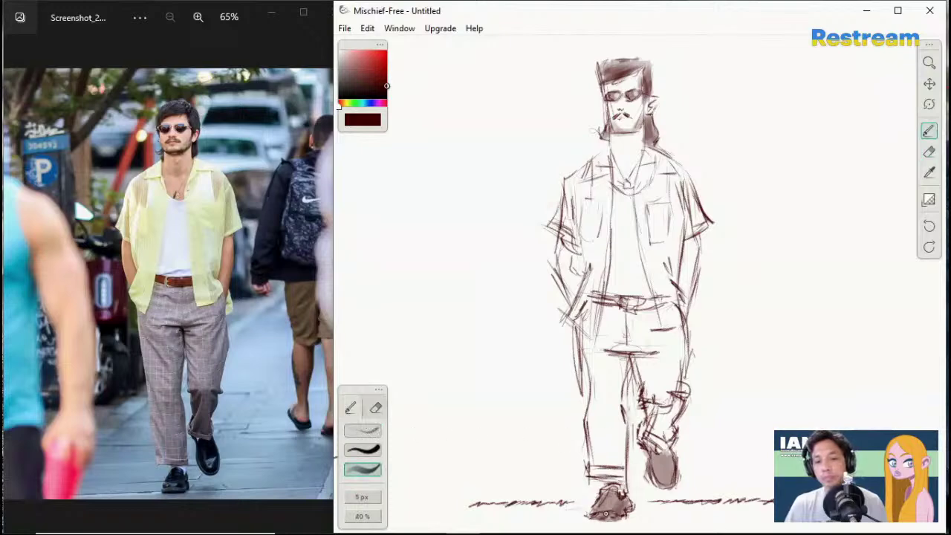
drag(605, 513, 616, 520)
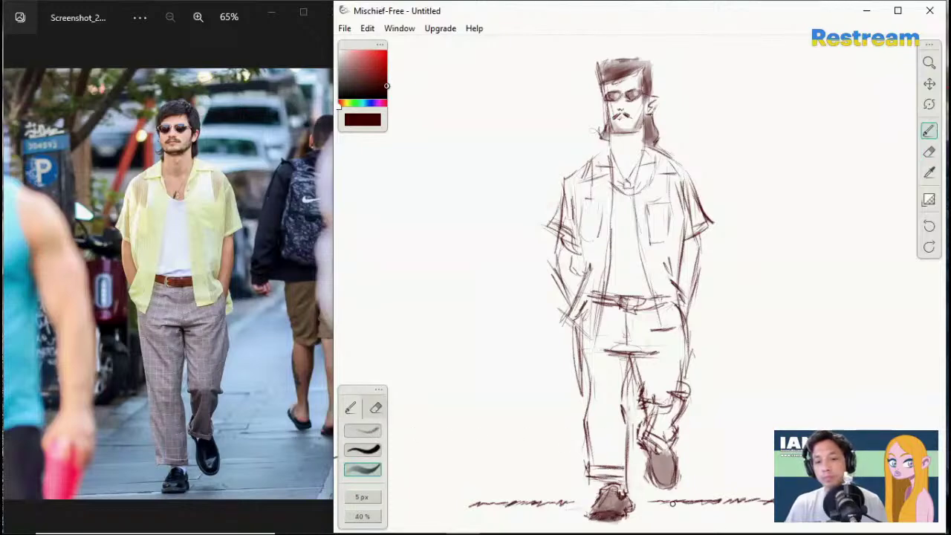
mouse_move(669, 484)
mouse_down()
mouse_move(646, 473)
mouse_move(658, 481)
mouse_up()
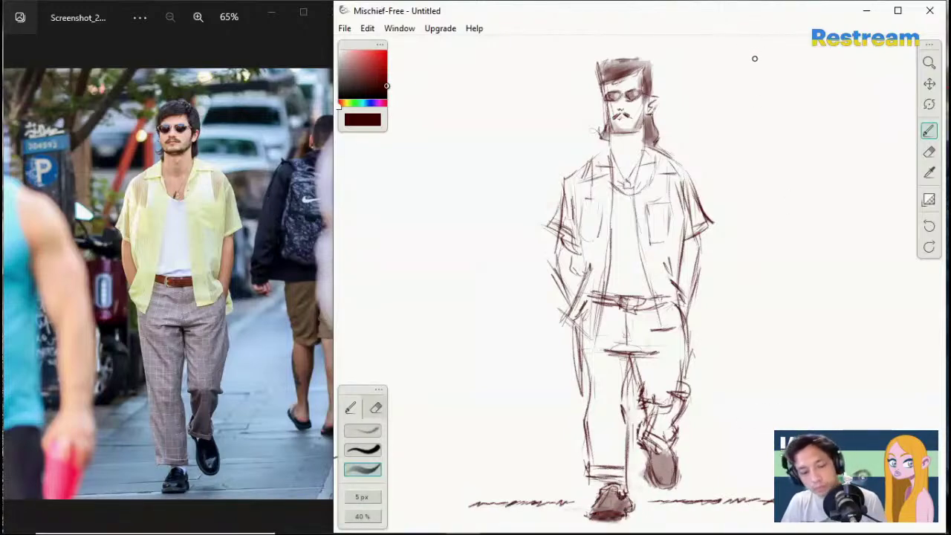
key(ctrl+z)
key(ctrl+z)
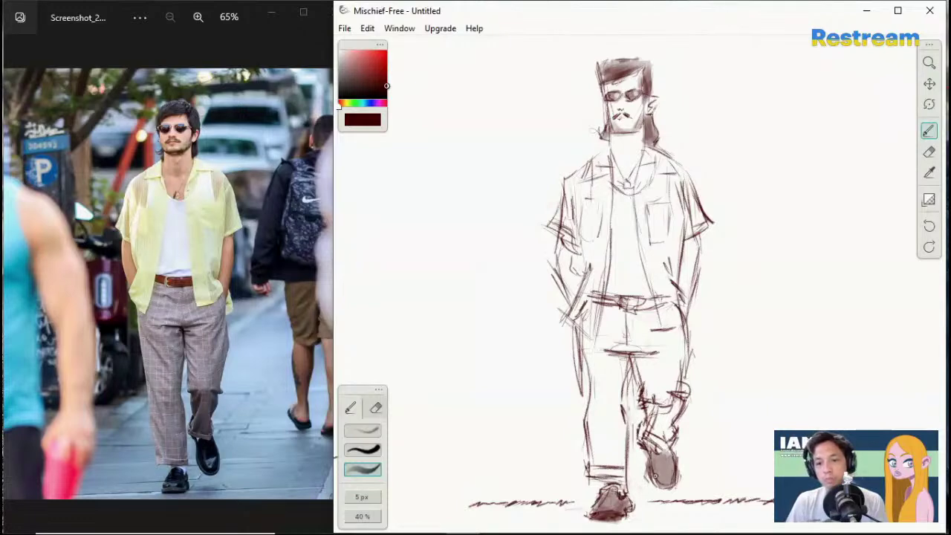
mouse_move(654, 476)
mouse_down()
mouse_move(670, 484)
mouse_move(652, 459)
mouse_up()
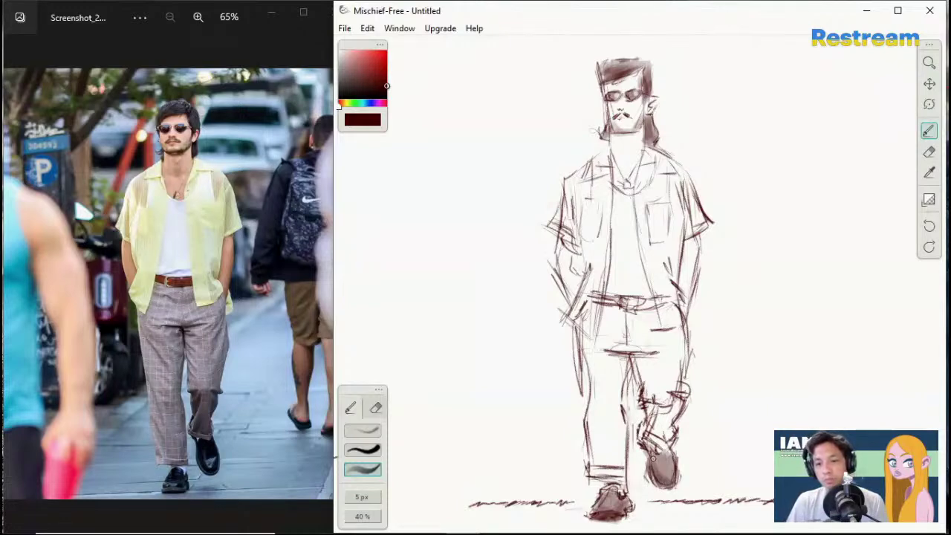
mouse_move(656, 408)
mouse_down()
mouse_move(643, 440)
mouse_move(639, 422)
mouse_move(656, 440)
mouse_move(654, 409)
mouse_move(667, 407)
mouse_move(670, 437)
mouse_move(657, 441)
mouse_up()
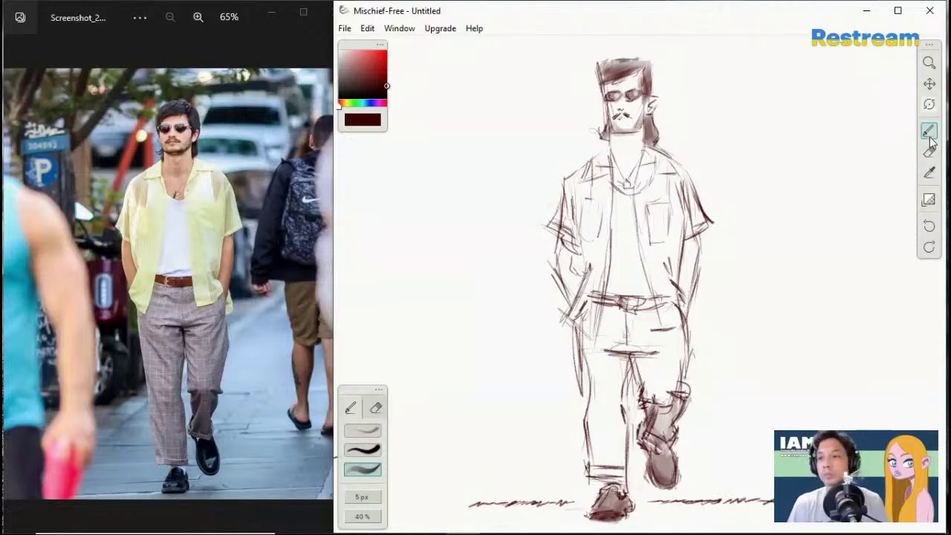
Step: Select the thin 8 px brush, switch to the image viewer and show the next reference photo
click(361, 430)
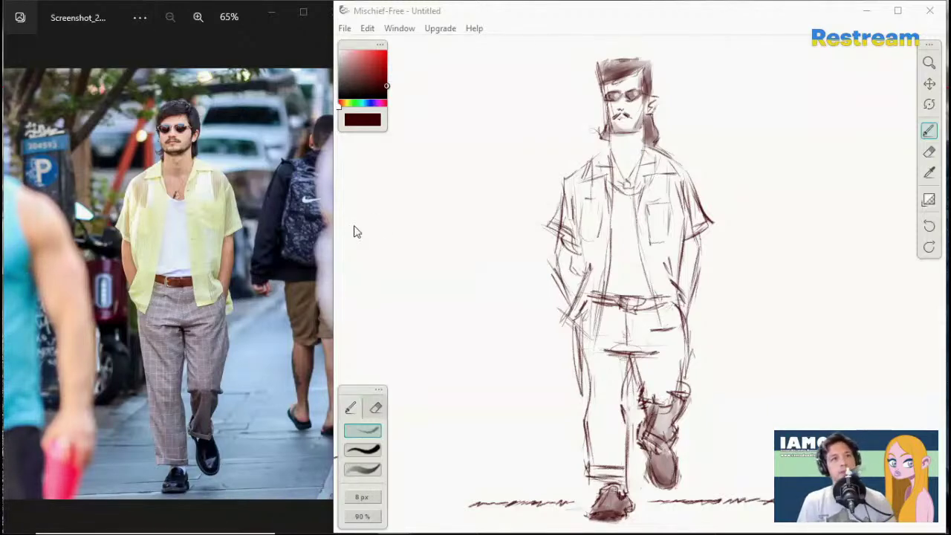
key(alt+Tab)
key(Right)
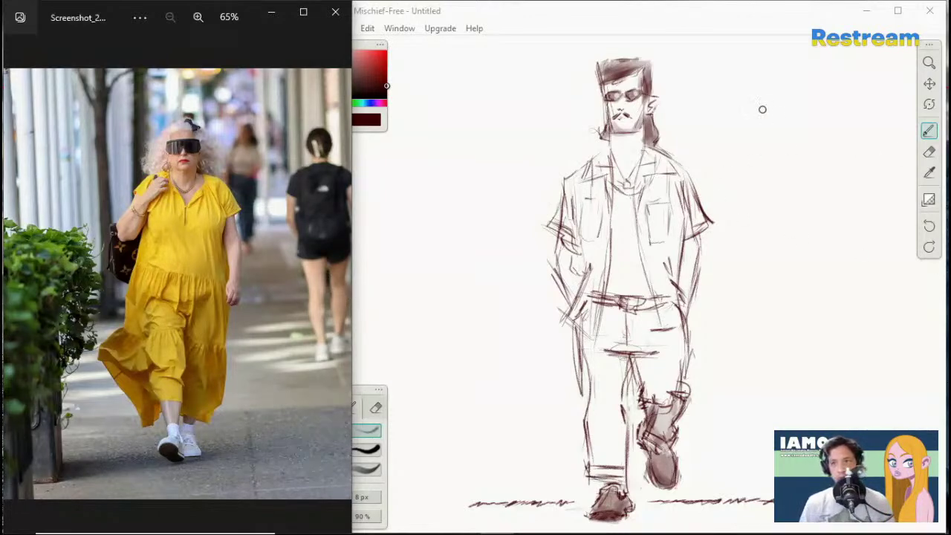
Step: Switch back to Mischief, rotate the canvas upright and move to an empty area beside the finished man
click(786, 22)
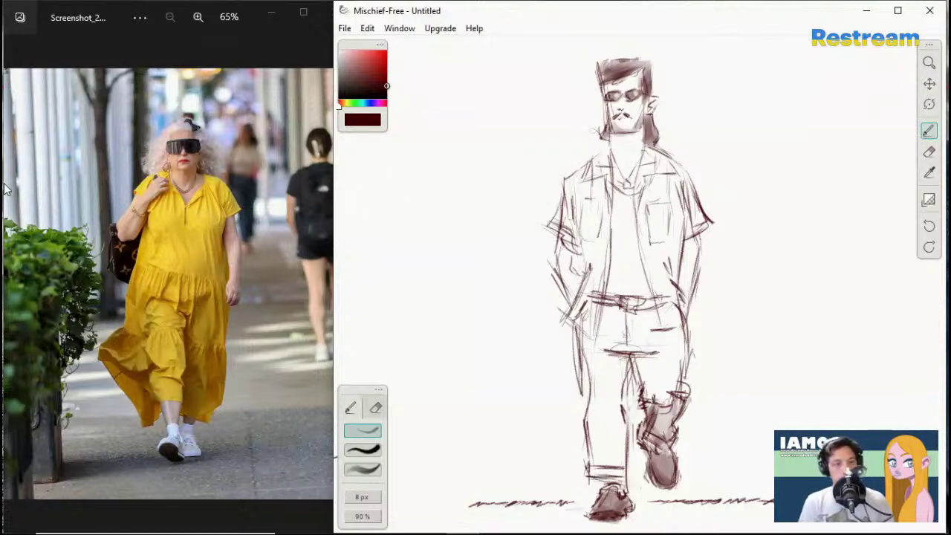
drag(627, 290, 663, 312)
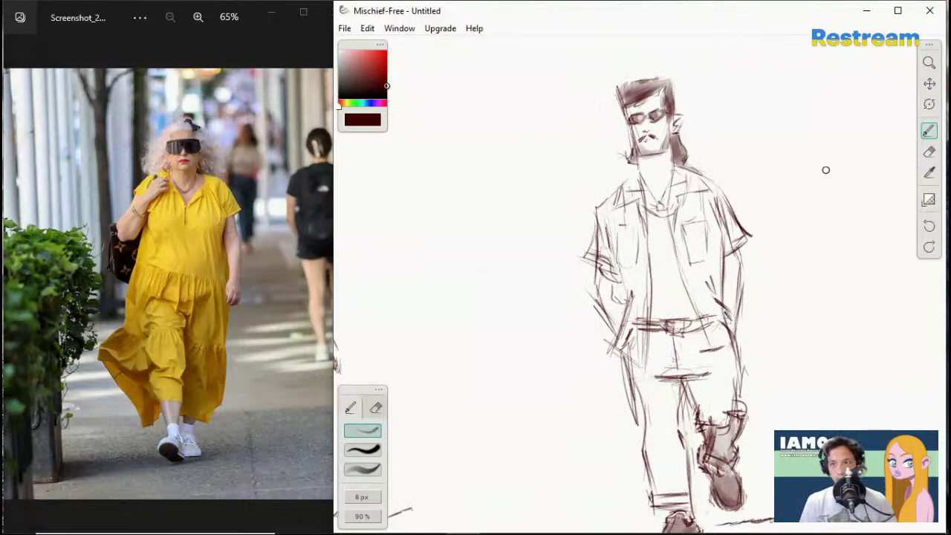
click(929, 83)
mouse_move(732, 124)
mouse_down()
mouse_move(740, 121)
mouse_move(729, 105)
mouse_up()
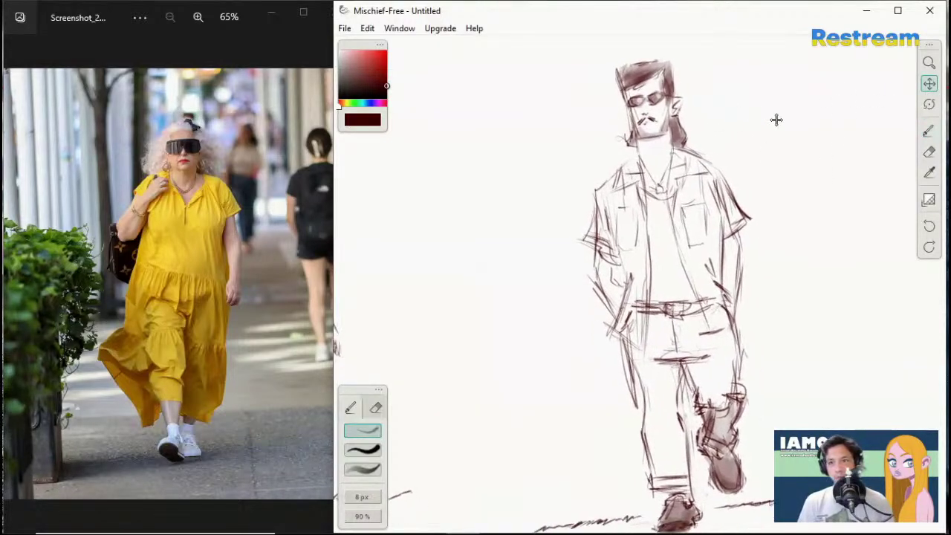
click(928, 105)
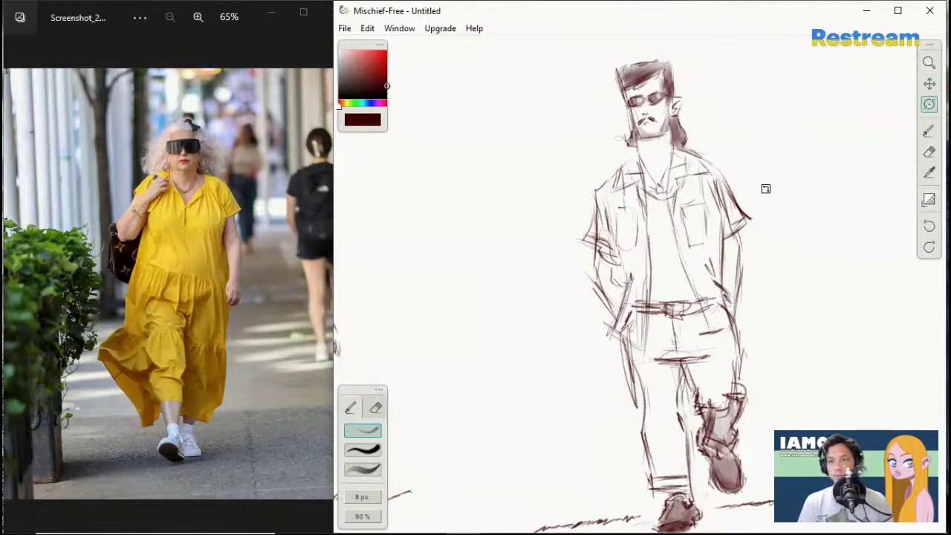
drag(763, 187, 802, 174)
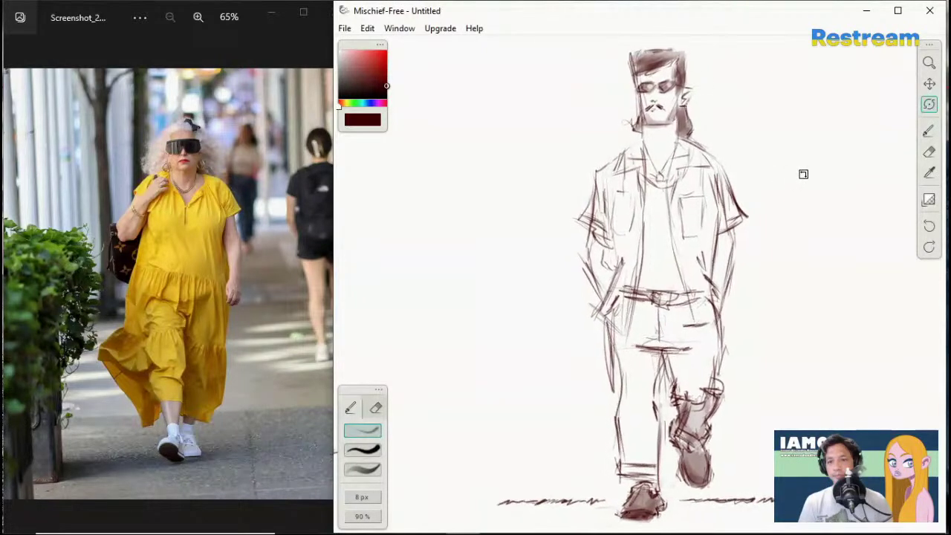
click(928, 85)
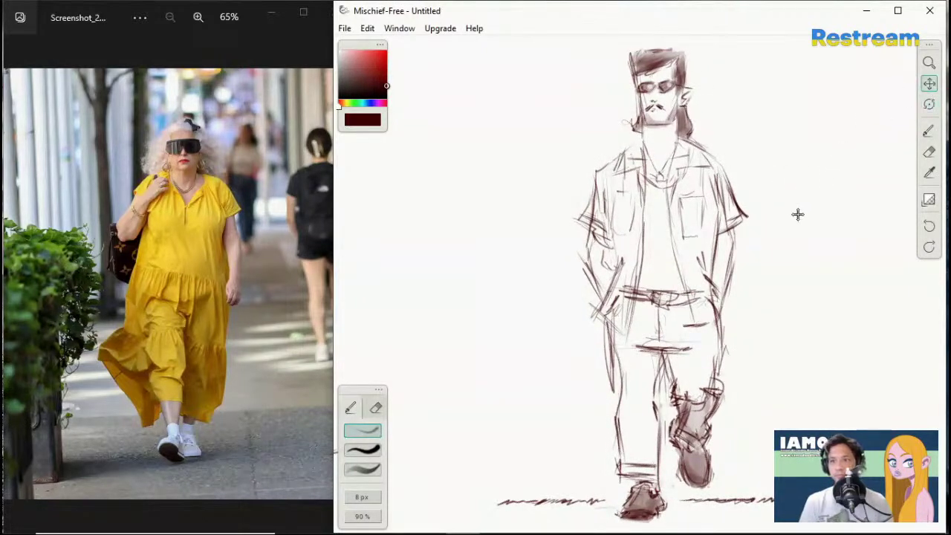
drag(797, 215, 533, 233)
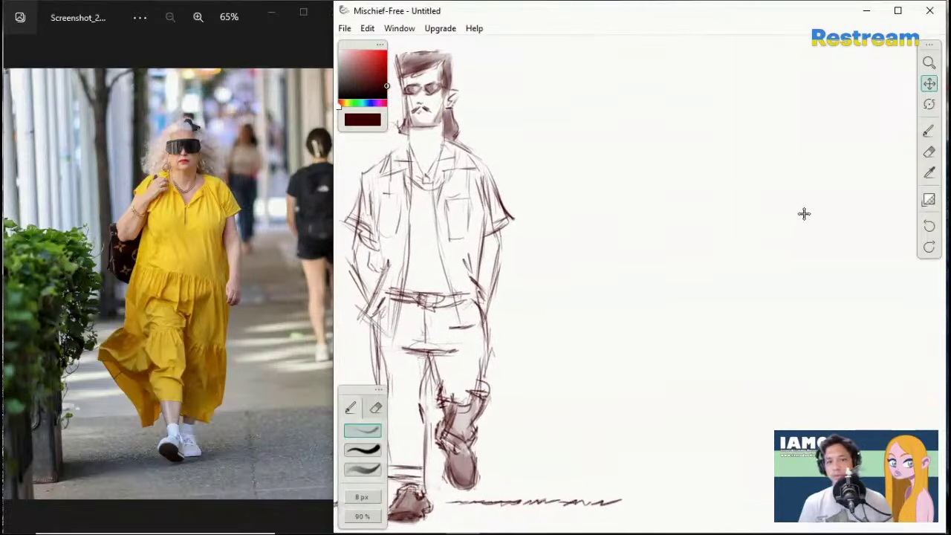
drag(804, 214, 794, 213)
drag(857, 210, 832, 212)
drag(860, 213, 809, 213)
drag(858, 209, 807, 209)
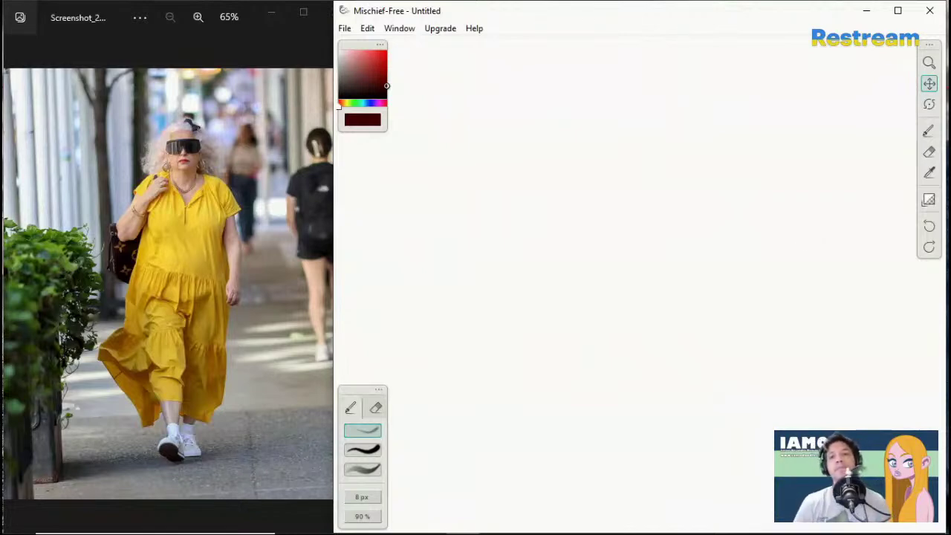
Step: With the thin 8 px brush, lightly block in the woman's head, shoulder line, flared torso sides and hanging arm
click(928, 130)
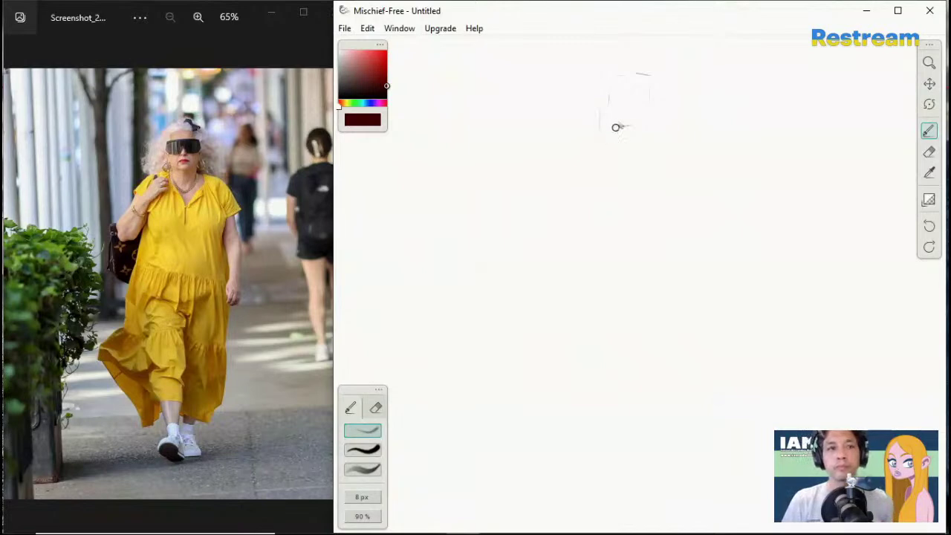
mouse_move(646, 121)
mouse_down()
mouse_move(619, 134)
mouse_move(611, 126)
mouse_move(604, 151)
mouse_move(573, 150)
mouse_move(698, 151)
mouse_up()
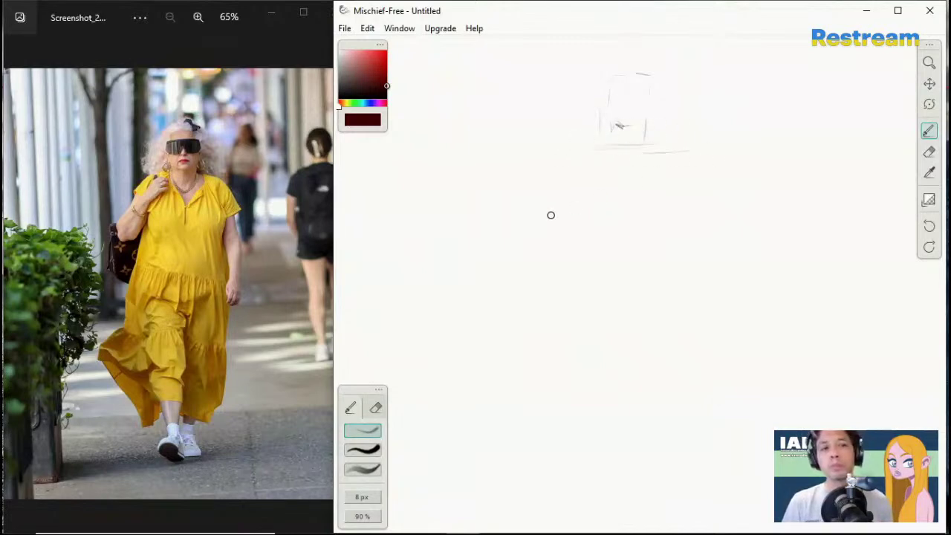
drag(559, 210, 538, 254)
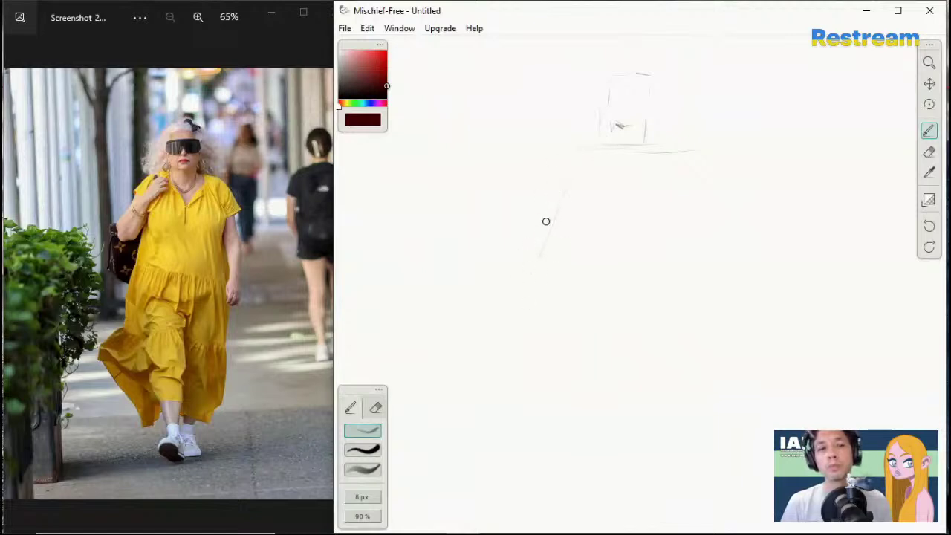
drag(680, 165, 711, 271)
drag(716, 227, 730, 287)
drag(725, 237, 751, 285)
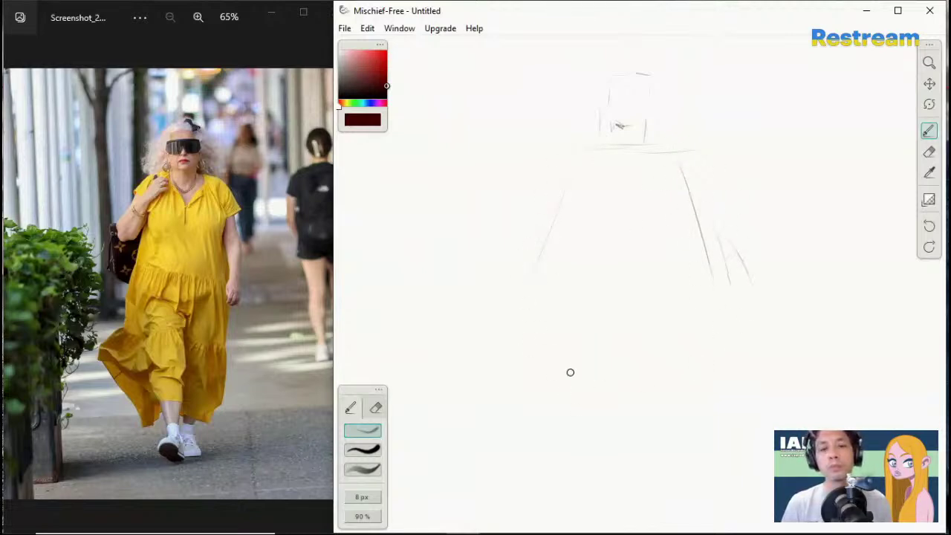
Step: Rough in the wind-swept side of the lower dress with slanted hem lines and a central vertical fold
mouse_move(531, 338)
mouse_down()
mouse_move(557, 358)
mouse_move(609, 442)
mouse_up()
drag(549, 416, 599, 457)
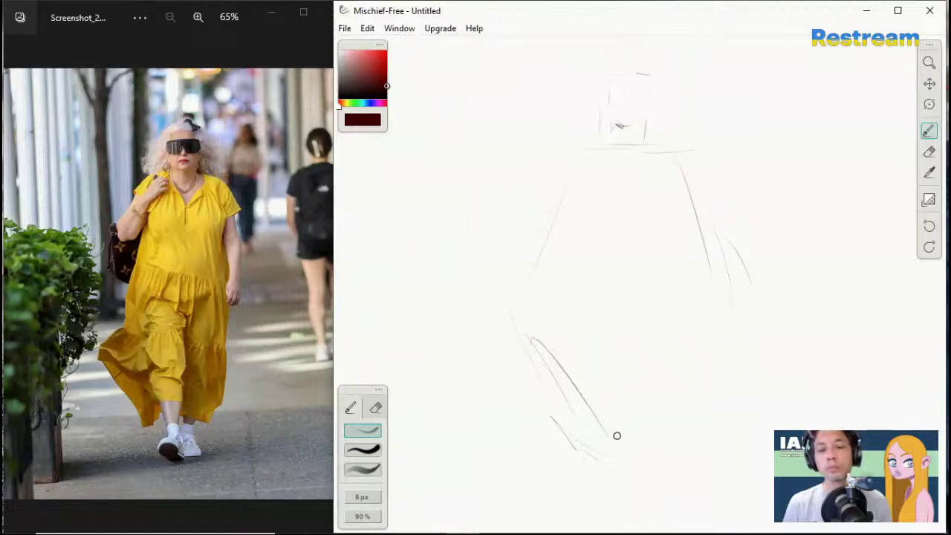
drag(605, 403, 616, 450)
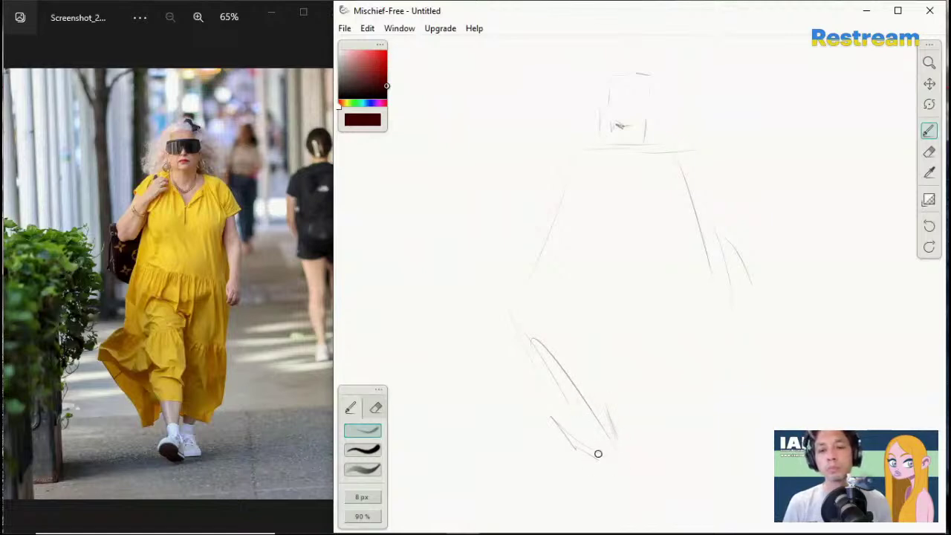
drag(616, 356, 616, 455)
drag(624, 375, 624, 428)
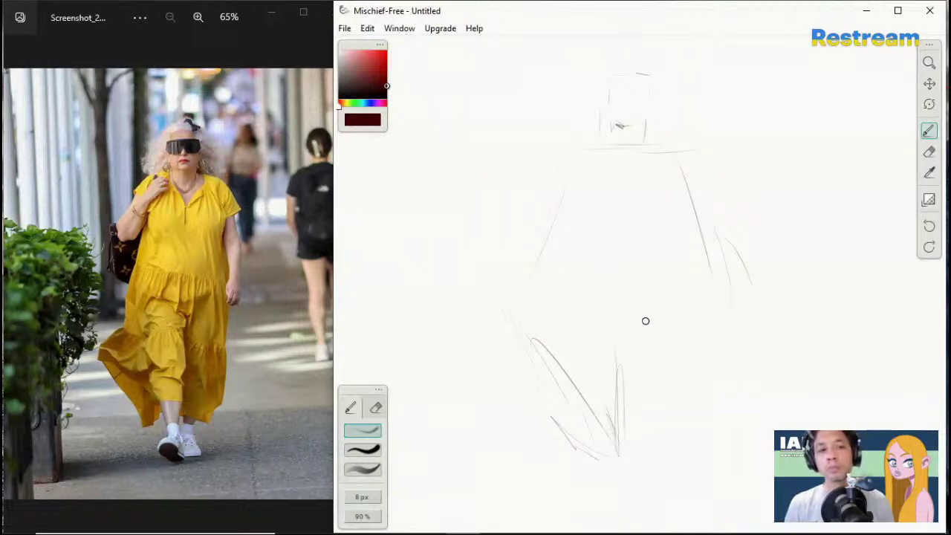
Step: Draw the horizontal seam across the lower dress and the opposite skirt edge tapering inward toward the hem
drag(528, 337, 652, 340)
drag(594, 354, 717, 342)
drag(663, 440, 692, 392)
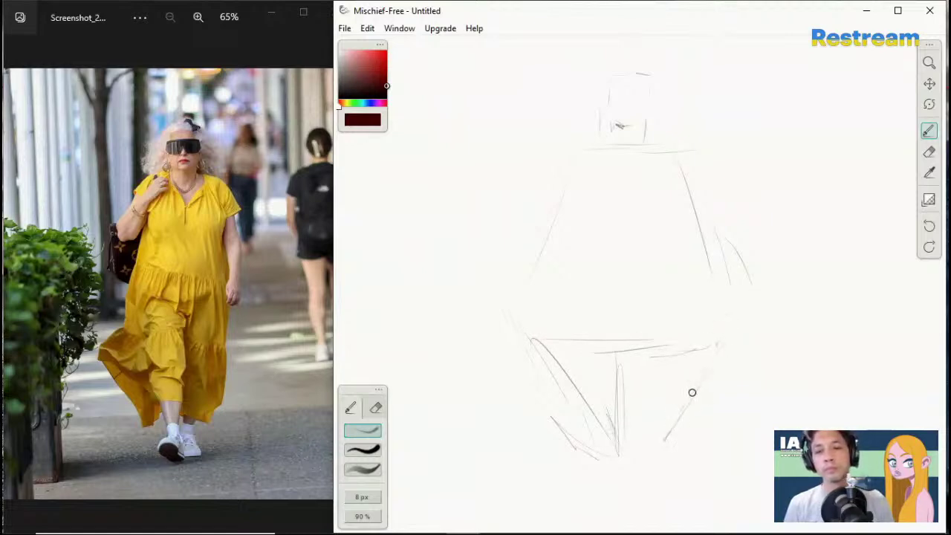
drag(718, 343, 661, 438)
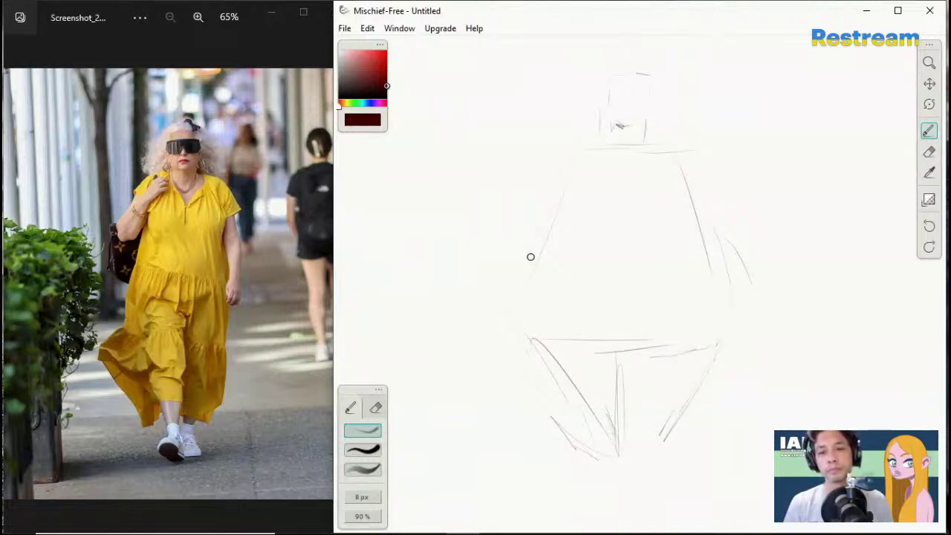
Step: Sketch the woman's bent arm, outlining the forearm, darkened elbow and hand raised toward the shoulder
drag(542, 191, 527, 249)
drag(524, 214, 544, 196)
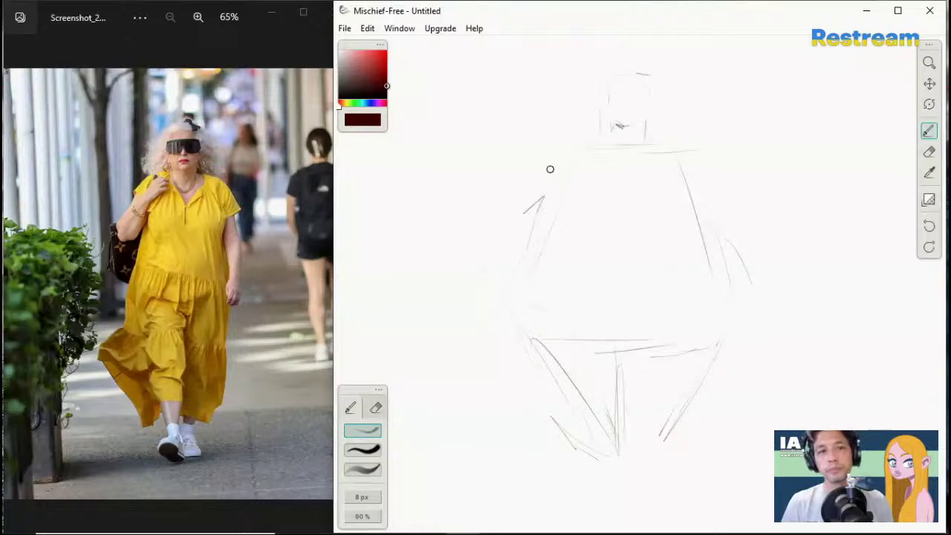
drag(569, 151, 550, 176)
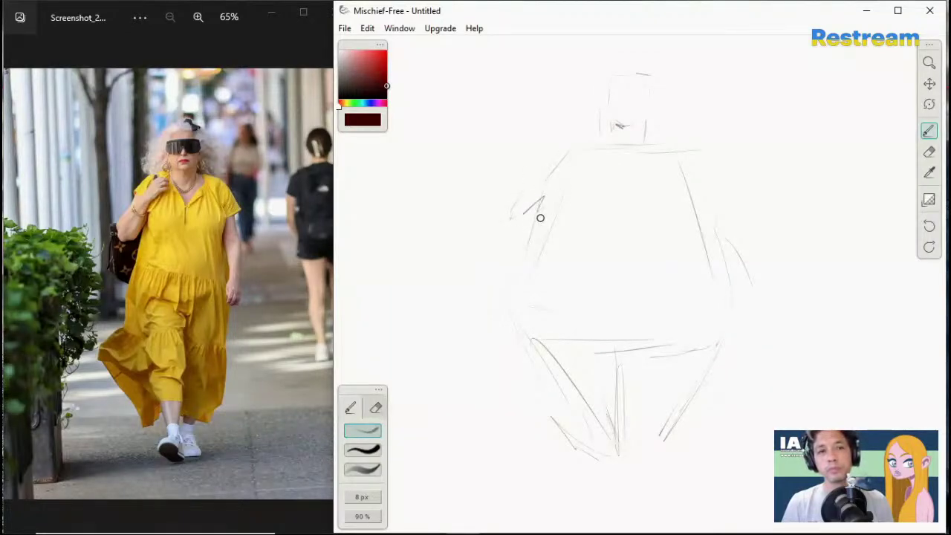
drag(533, 211, 564, 178)
drag(539, 207, 569, 180)
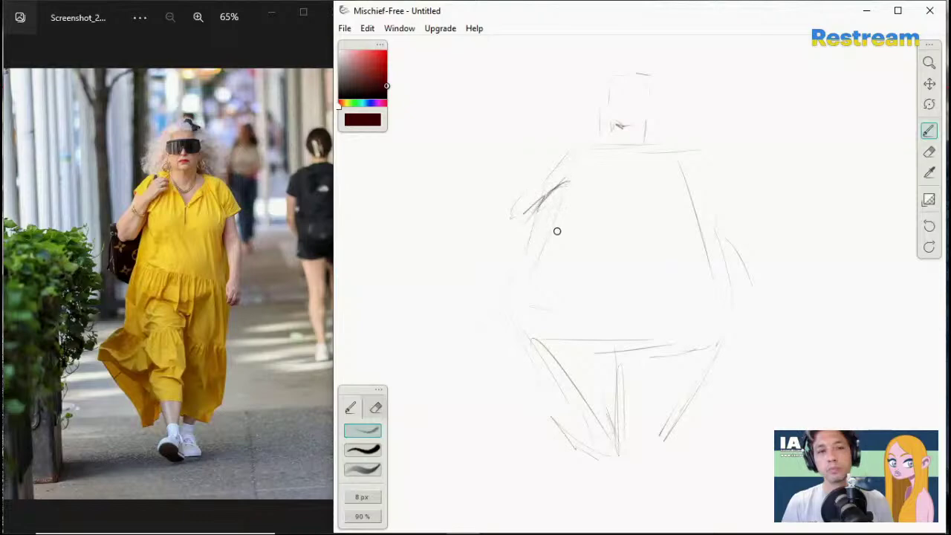
mouse_move(513, 210)
mouse_down()
mouse_move(528, 243)
mouse_move(545, 238)
mouse_move(518, 240)
mouse_move(523, 233)
mouse_move(507, 228)
mouse_move(519, 241)
mouse_move(513, 217)
mouse_move(531, 235)
mouse_move(514, 232)
mouse_move(548, 240)
mouse_up()
drag(560, 193, 547, 238)
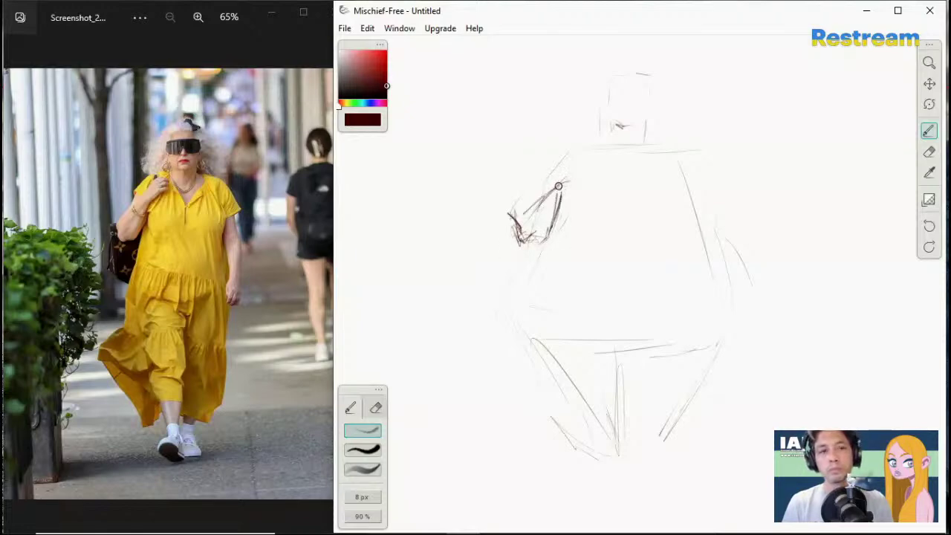
mouse_move(549, 194)
mouse_down()
mouse_move(574, 170)
mouse_move(574, 184)
mouse_move(584, 182)
mouse_up()
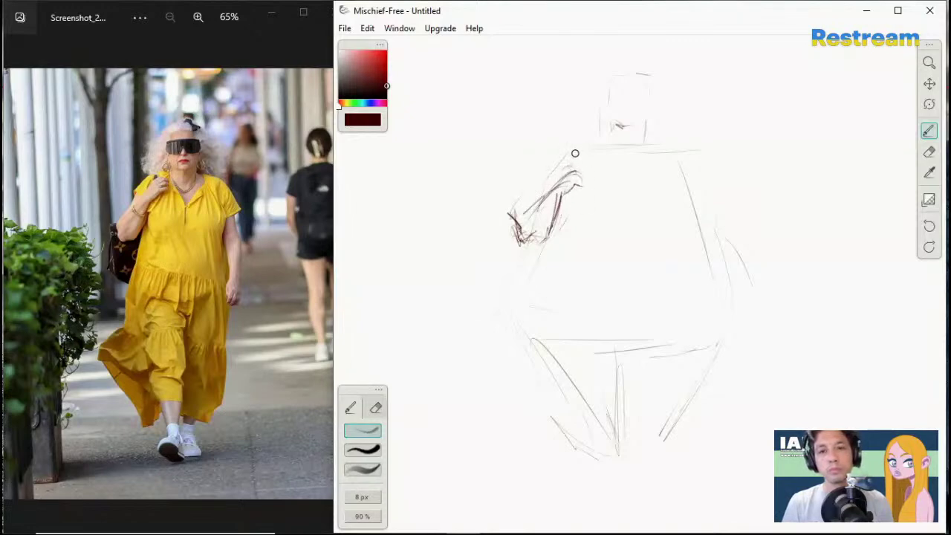
Step: Draw the short sleeve above the bent arm and define the slopes of both shoulders
mouse_move(575, 153)
mouse_down()
mouse_move(522, 173)
mouse_move(521, 190)
mouse_move(548, 192)
mouse_up()
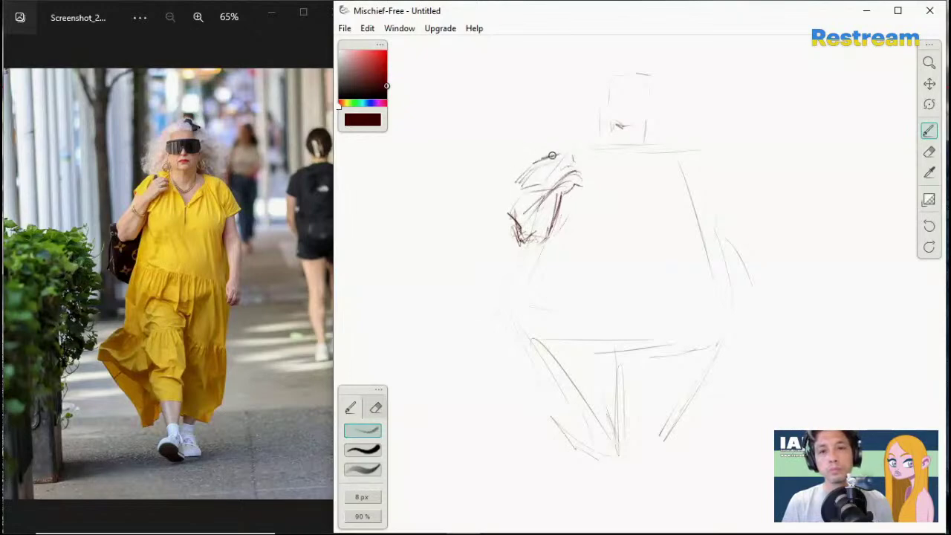
drag(557, 154, 577, 148)
drag(695, 157, 703, 163)
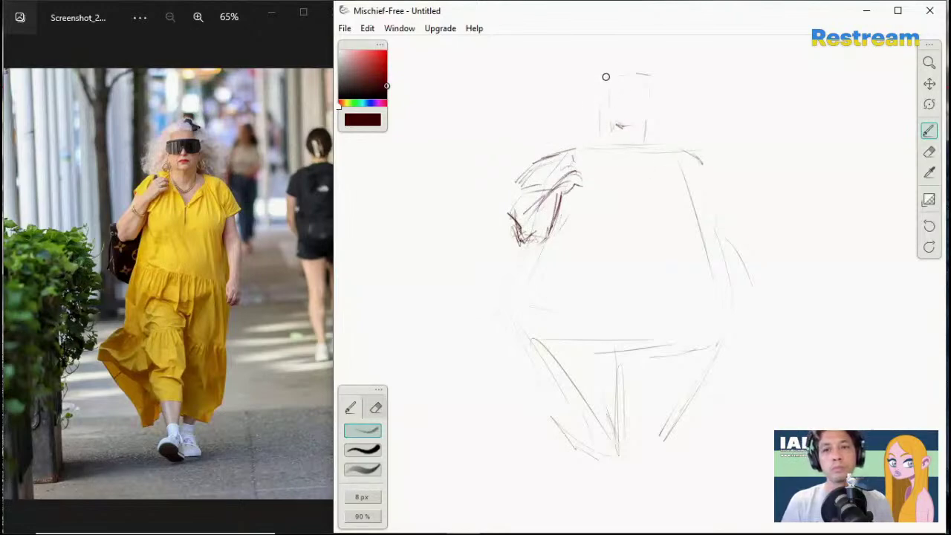
Step: Sketch the face with its side contour, wide visor sunglasses, nose, lips and jawline
drag(636, 73, 649, 116)
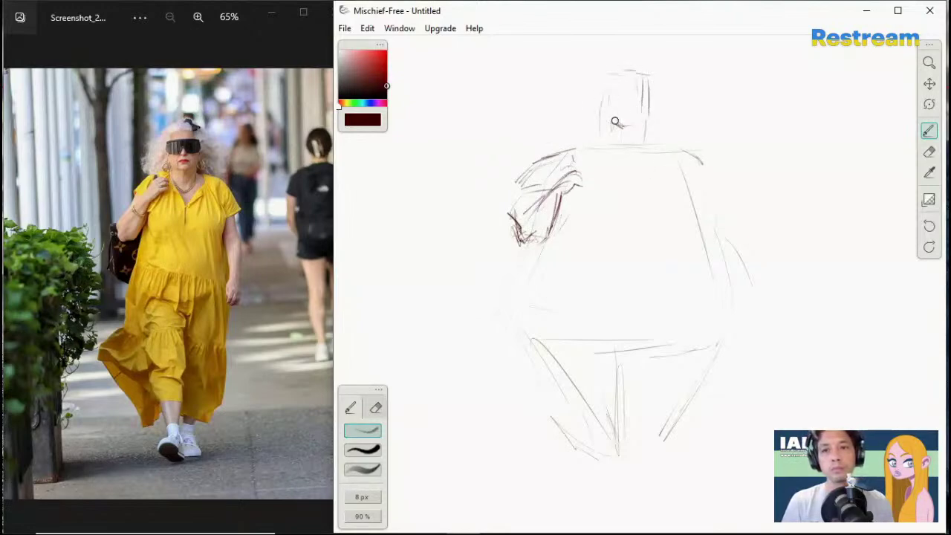
mouse_move(585, 91)
mouse_down()
mouse_move(679, 82)
mouse_move(592, 85)
mouse_move(681, 81)
mouse_move(587, 86)
mouse_move(671, 83)
mouse_up()
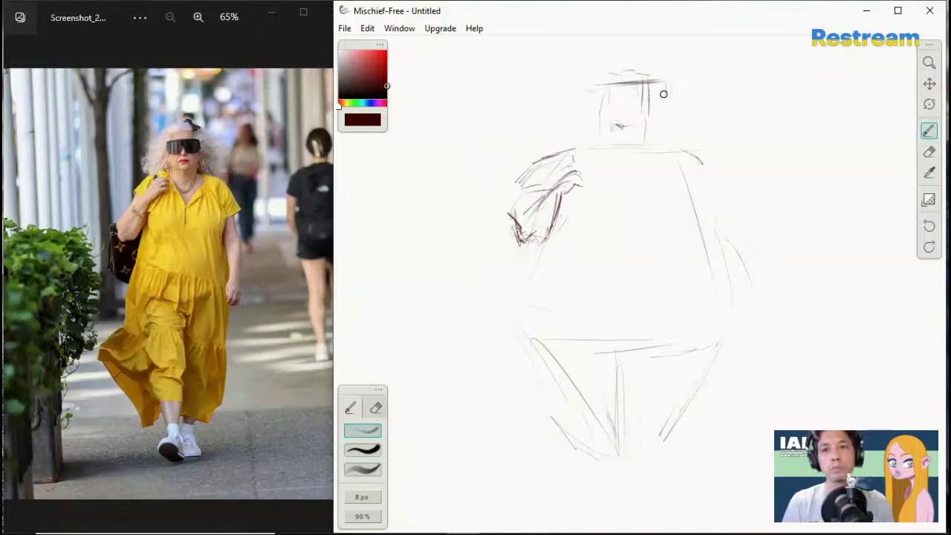
mouse_move(592, 85)
mouse_down()
mouse_move(587, 98)
mouse_move(577, 96)
mouse_move(595, 106)
mouse_up()
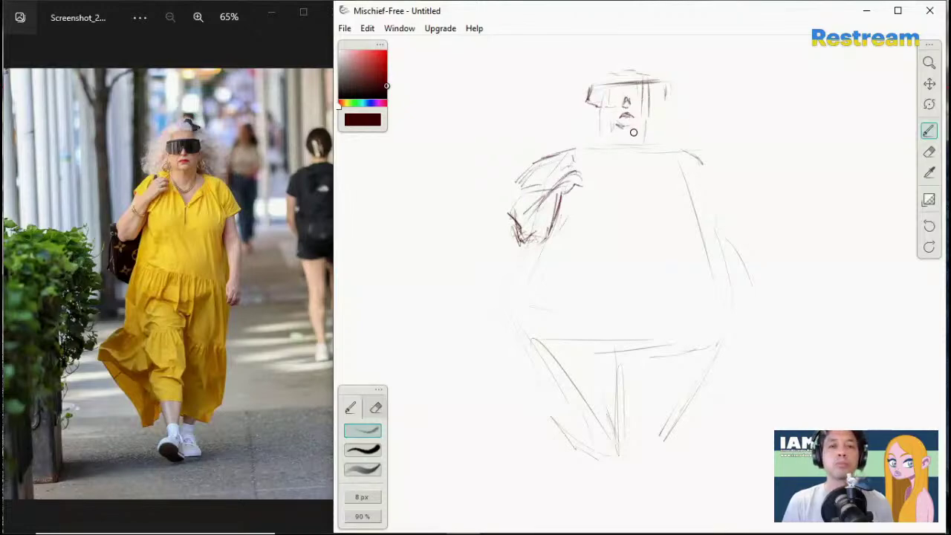
drag(618, 126, 623, 128)
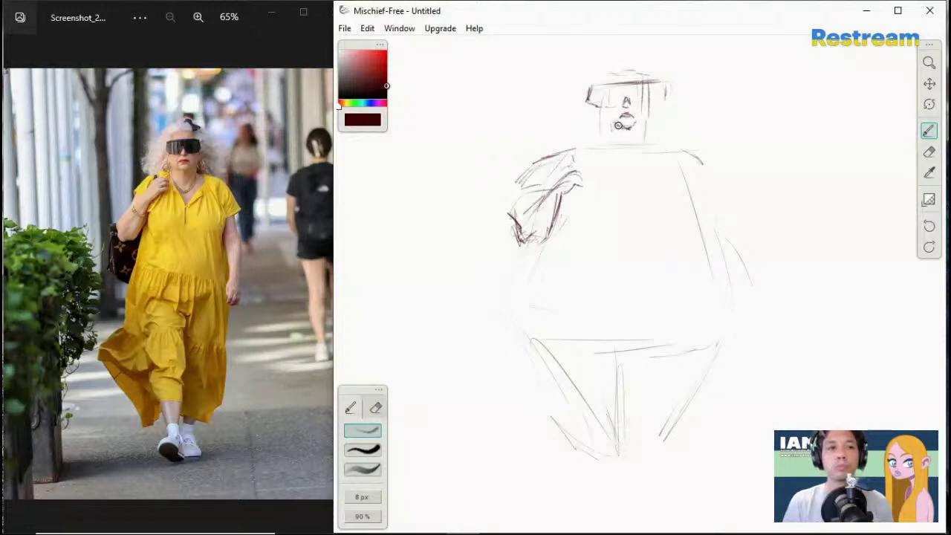
drag(616, 124, 605, 125)
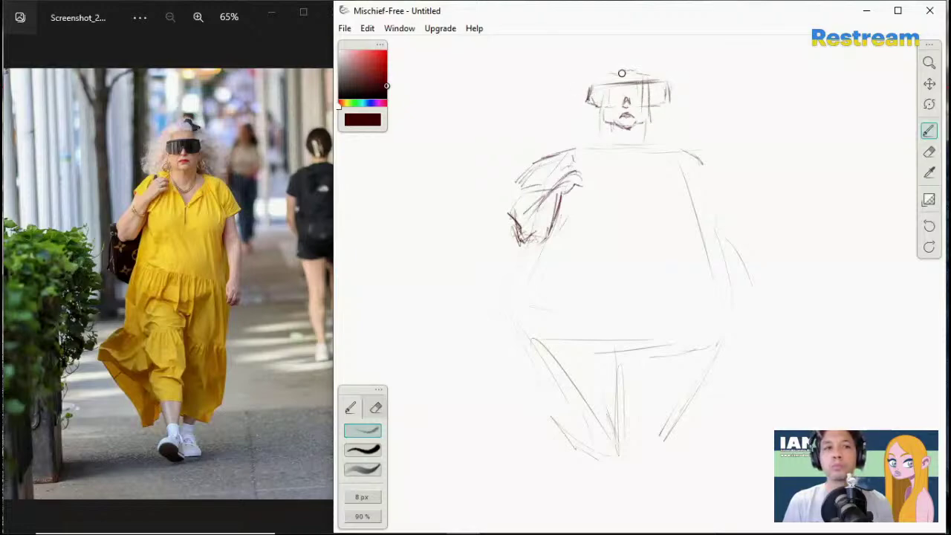
Step: Add the crown of the head, the bow on top and the loose curly hair outline on both sides
drag(610, 72, 636, 67)
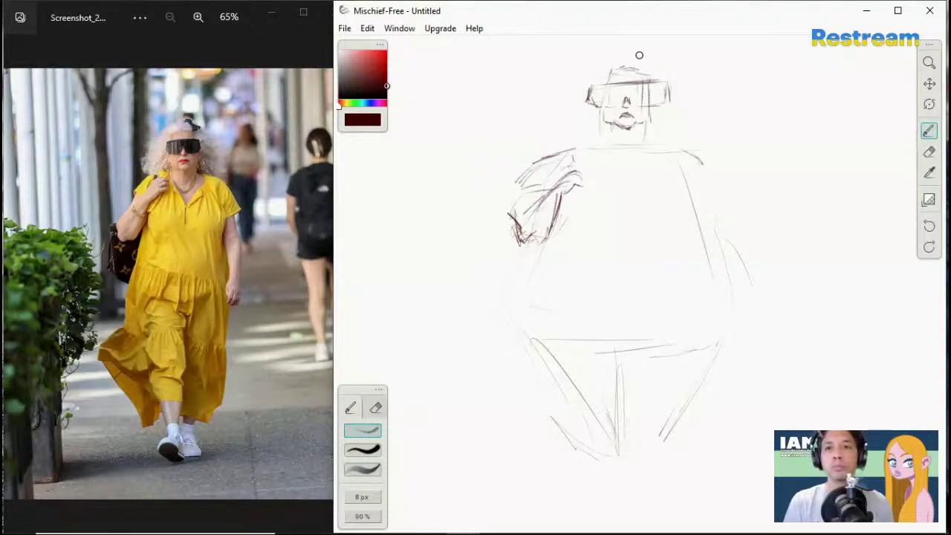
mouse_move(644, 54)
mouse_down()
mouse_move(659, 58)
mouse_move(652, 73)
mouse_move(631, 52)
mouse_move(611, 59)
mouse_move(525, 144)
mouse_up()
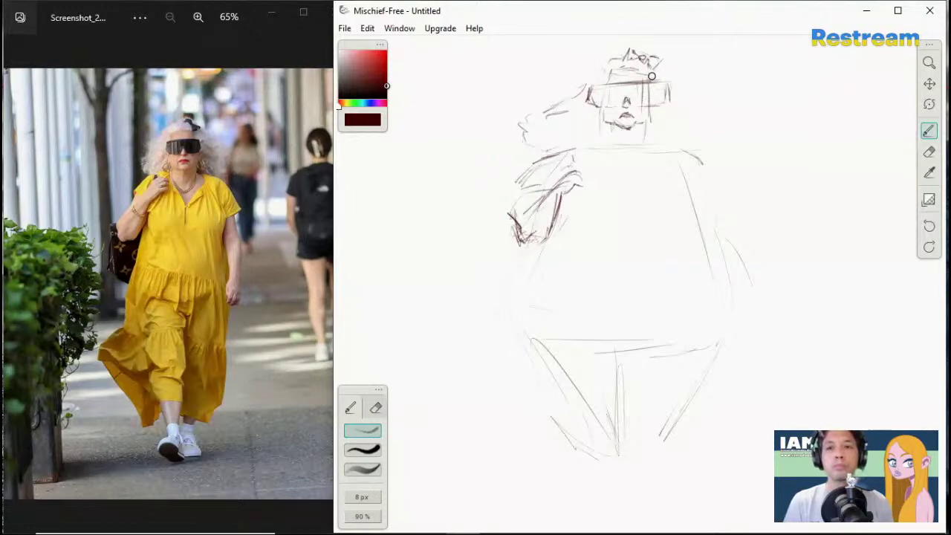
mouse_move(657, 74)
mouse_down()
mouse_move(681, 85)
mouse_move(688, 115)
mouse_up()
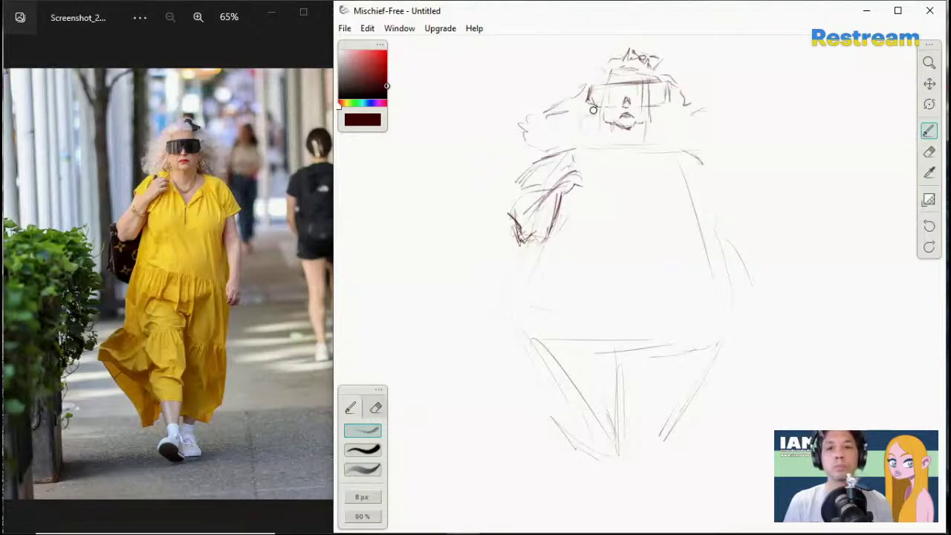
Step: Draw the round hoop earrings, then darken and refine the outline of the visor sunglasses
drag(594, 111, 588, 110)
mouse_move(671, 117)
mouse_down()
mouse_move(653, 131)
mouse_move(665, 133)
mouse_up()
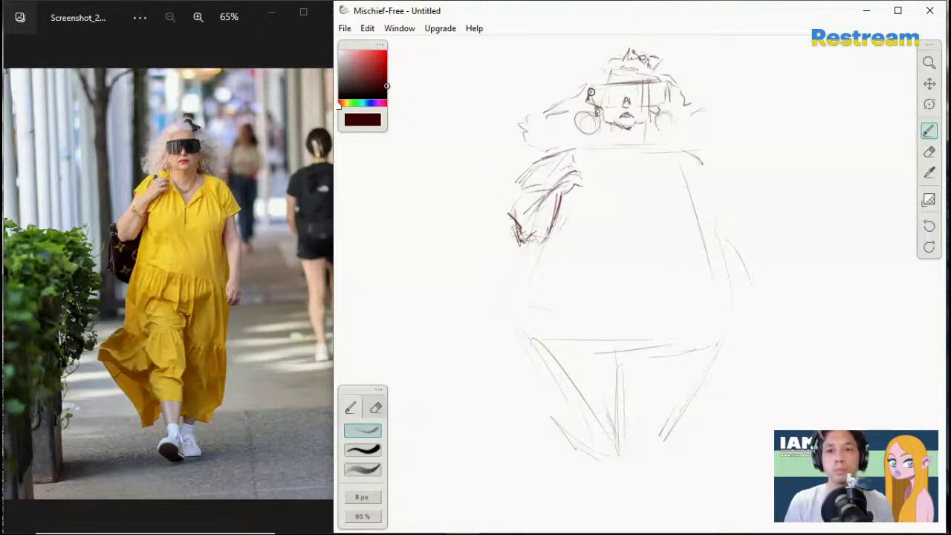
mouse_move(590, 85)
mouse_down()
mouse_move(588, 97)
mouse_move(603, 108)
mouse_up()
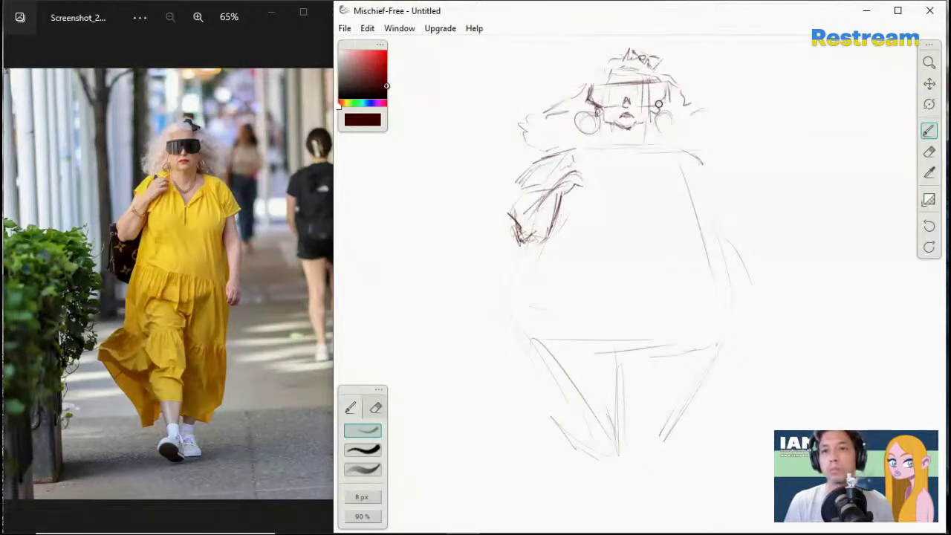
mouse_move(638, 107)
mouse_down()
mouse_move(671, 96)
mouse_move(675, 84)
mouse_move(663, 89)
mouse_move(672, 100)
mouse_move(665, 87)
mouse_move(590, 95)
mouse_move(602, 92)
mouse_move(599, 83)
mouse_move(591, 94)
mouse_move(595, 84)
mouse_move(639, 81)
mouse_move(593, 85)
mouse_move(626, 82)
mouse_up()
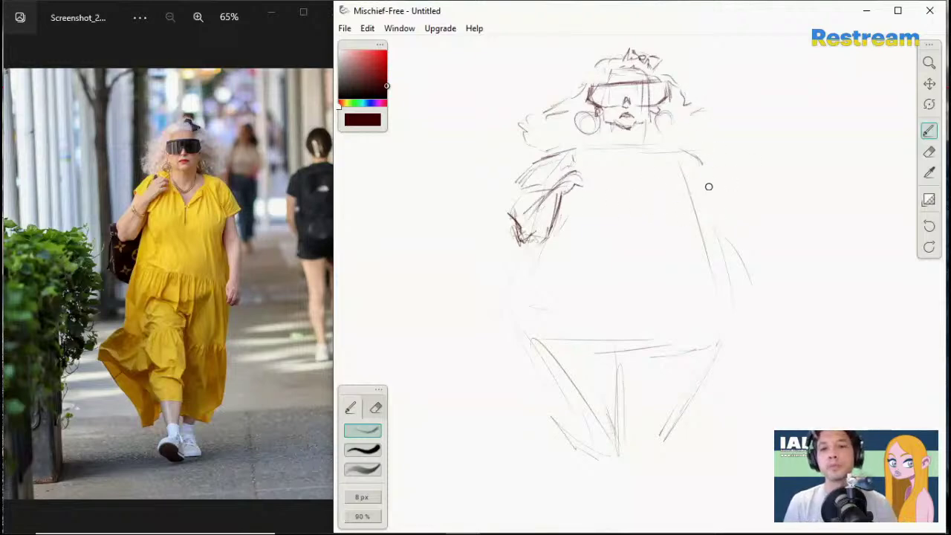
Step: Draw the armhole curve on the hanging-arm side, the V-neckline with its short placket, and the sides of the neck
mouse_move(681, 174)
mouse_down()
mouse_move(701, 205)
mouse_move(686, 220)
mouse_up()
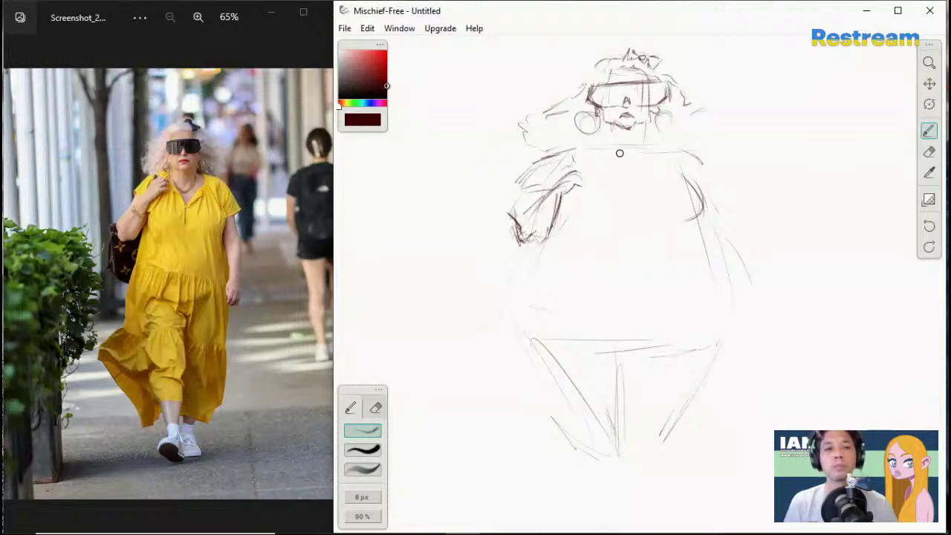
mouse_move(595, 158)
mouse_down()
mouse_move(632, 195)
mouse_move(616, 175)
mouse_move(631, 222)
mouse_move(623, 196)
mouse_move(636, 197)
mouse_move(631, 221)
mouse_up()
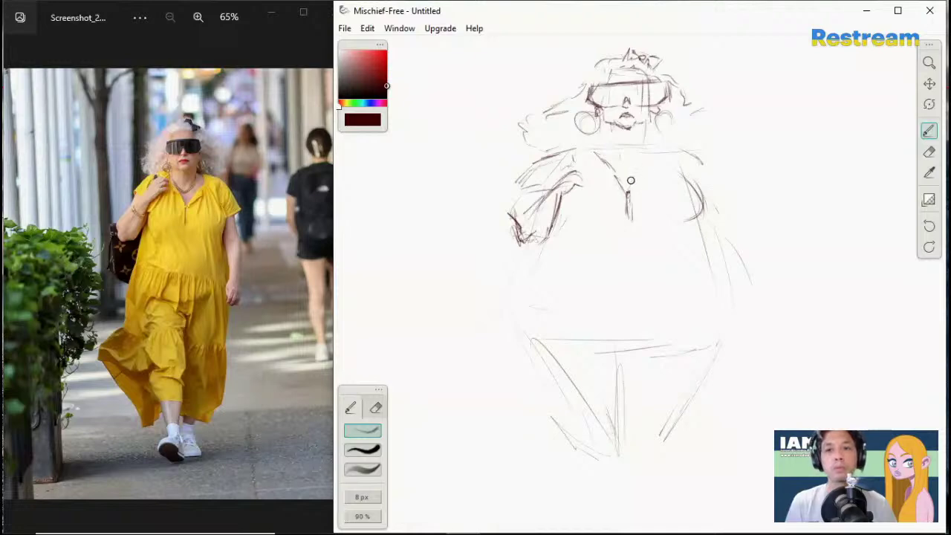
drag(637, 181, 650, 163)
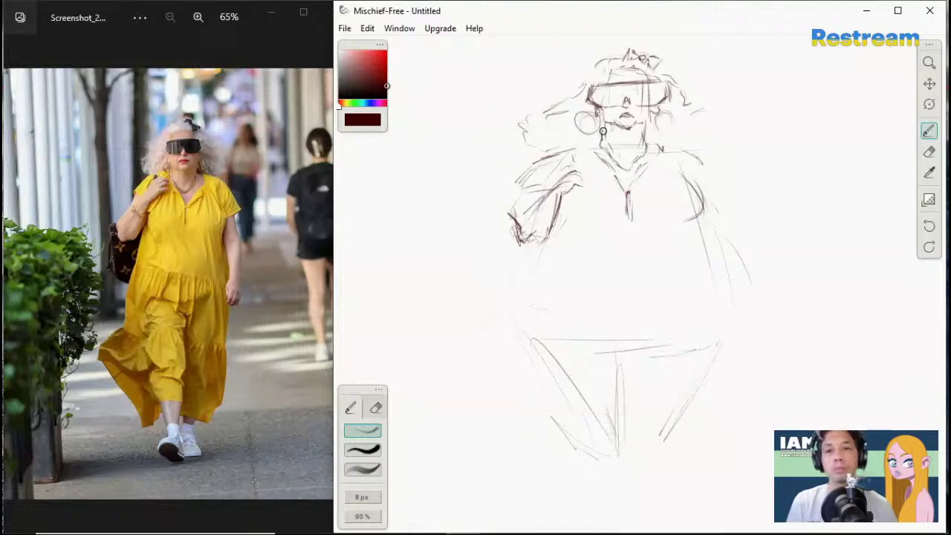
mouse_move(603, 130)
mouse_down()
mouse_move(622, 171)
mouse_move(651, 141)
mouse_up()
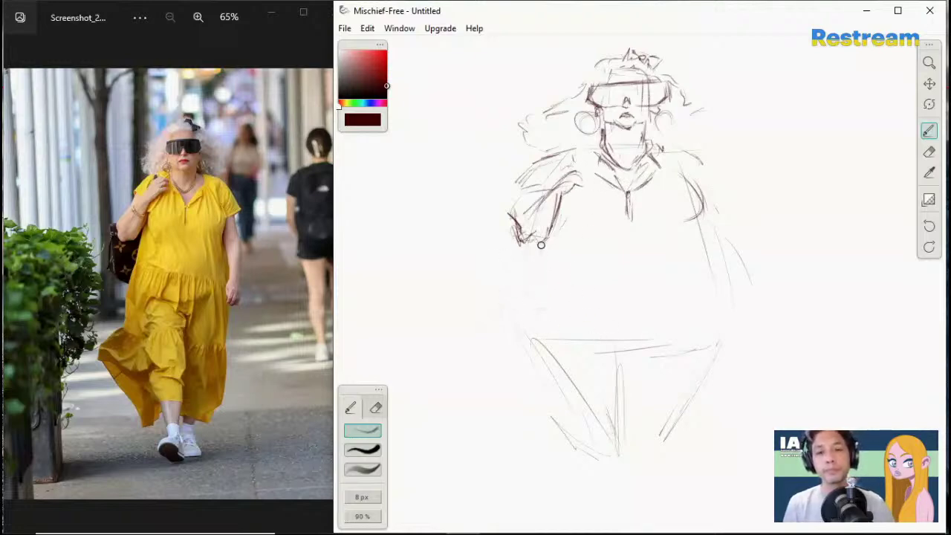
Step: Sketch the front shoe and lower leg, plus the dress's flank and the windblown hem flaring out on the bag side
drag(502, 322, 520, 338)
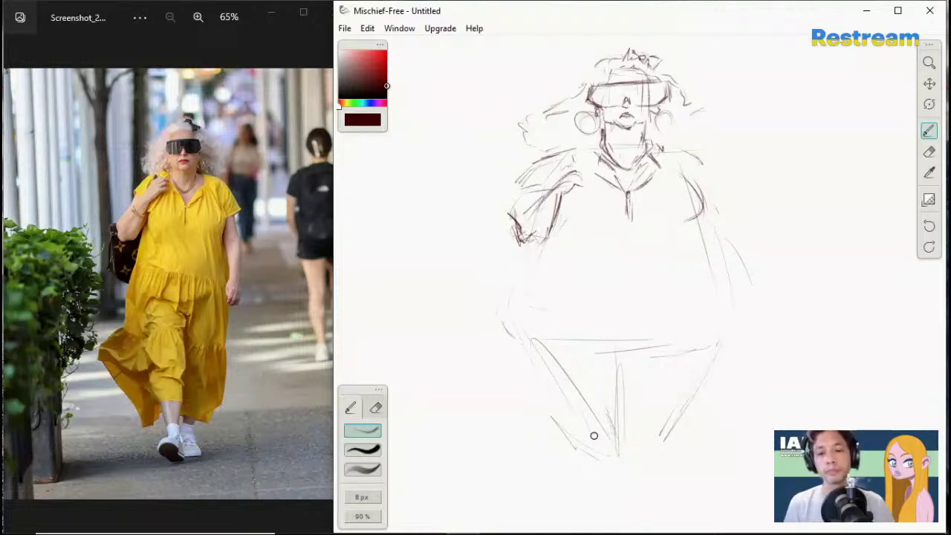
mouse_move(593, 436)
mouse_down()
mouse_move(605, 456)
mouse_move(589, 467)
mouse_move(617, 484)
mouse_move(600, 456)
mouse_move(600, 479)
mouse_move(621, 474)
mouse_up()
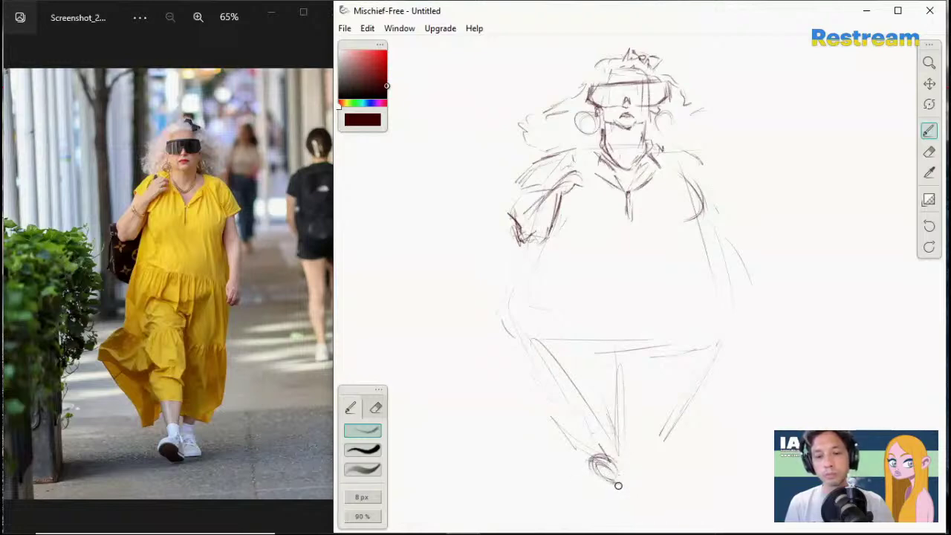
mouse_move(617, 489)
mouse_down()
mouse_move(608, 456)
mouse_move(591, 451)
mouse_move(585, 460)
mouse_move(592, 467)
mouse_move(597, 450)
mouse_move(606, 460)
mouse_move(574, 384)
mouse_move(610, 464)
mouse_move(616, 456)
mouse_move(630, 483)
mouse_move(618, 456)
mouse_move(633, 508)
mouse_move(613, 442)
mouse_move(605, 441)
mouse_move(615, 439)
mouse_move(617, 454)
mouse_move(618, 410)
mouse_move(601, 391)
mouse_move(617, 393)
mouse_move(502, 385)
mouse_up()
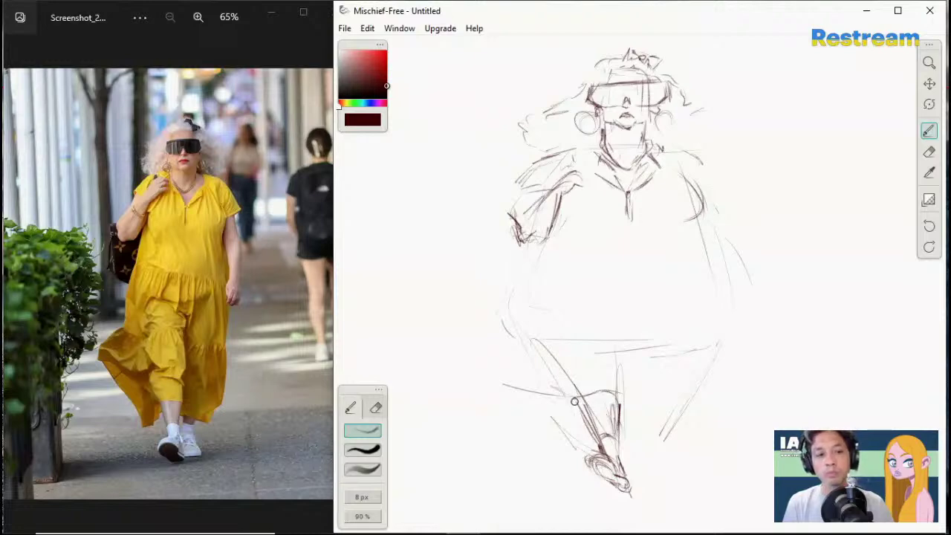
mouse_move(536, 390)
mouse_down()
mouse_move(490, 365)
mouse_move(465, 363)
mouse_move(468, 342)
mouse_move(499, 324)
mouse_move(502, 289)
mouse_move(531, 246)
mouse_move(511, 291)
mouse_up()
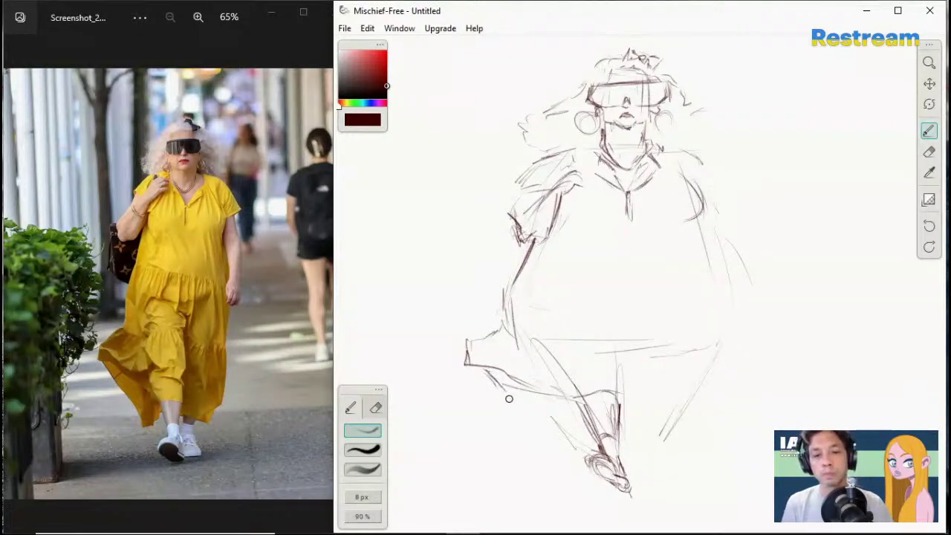
mouse_move(511, 396)
mouse_down()
mouse_move(546, 417)
mouse_move(564, 449)
mouse_move(571, 433)
mouse_move(585, 433)
mouse_move(577, 421)
mouse_move(570, 431)
mouse_move(574, 409)
mouse_up()
drag(571, 404, 564, 414)
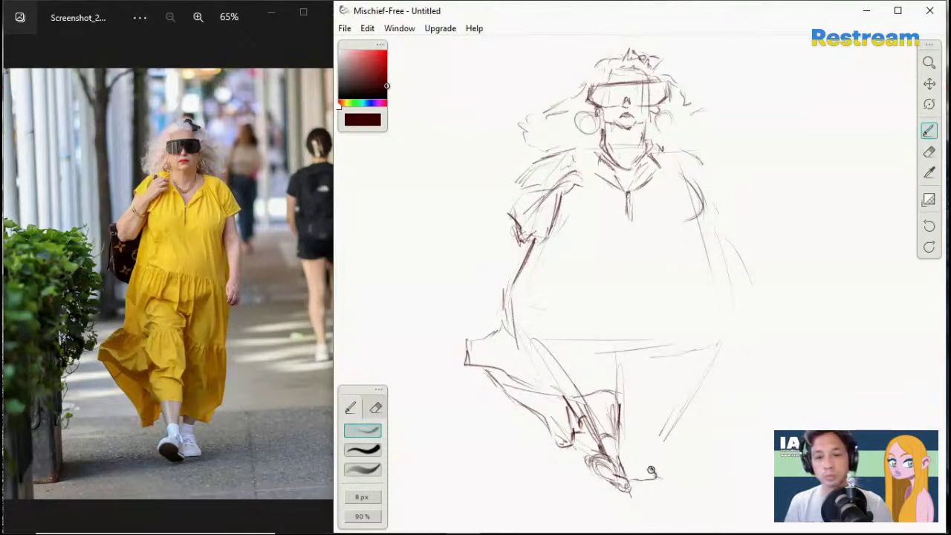
Step: Draw the rear shoe and ankle, the dress hem and outer edge on that side, and the folds and gathers between the legs
mouse_move(651, 470)
mouse_down()
mouse_move(643, 438)
mouse_move(628, 440)
mouse_move(633, 423)
mouse_move(623, 456)
mouse_move(633, 426)
mouse_move(632, 408)
mouse_move(629, 422)
mouse_move(620, 411)
mouse_move(627, 393)
mouse_move(644, 442)
mouse_up()
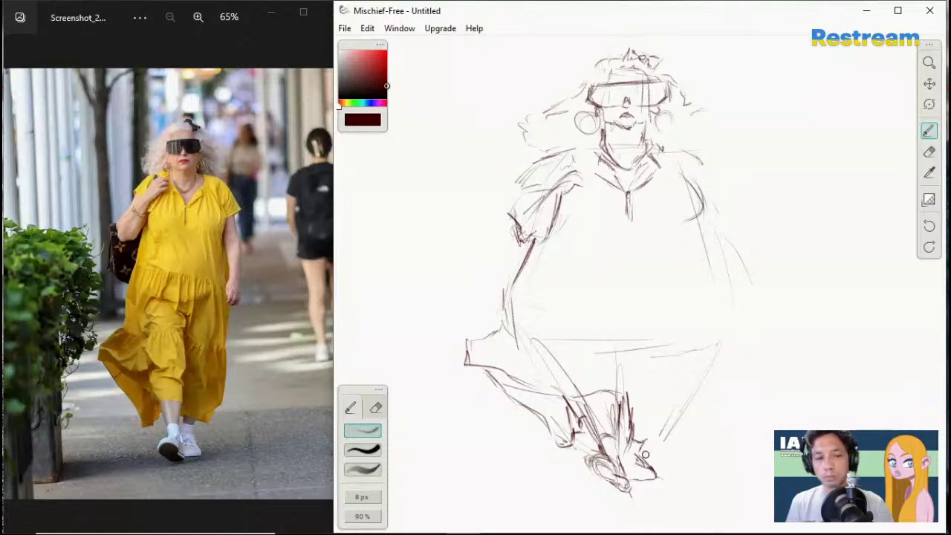
mouse_move(629, 487)
mouse_down()
mouse_move(645, 472)
mouse_move(657, 476)
mouse_up()
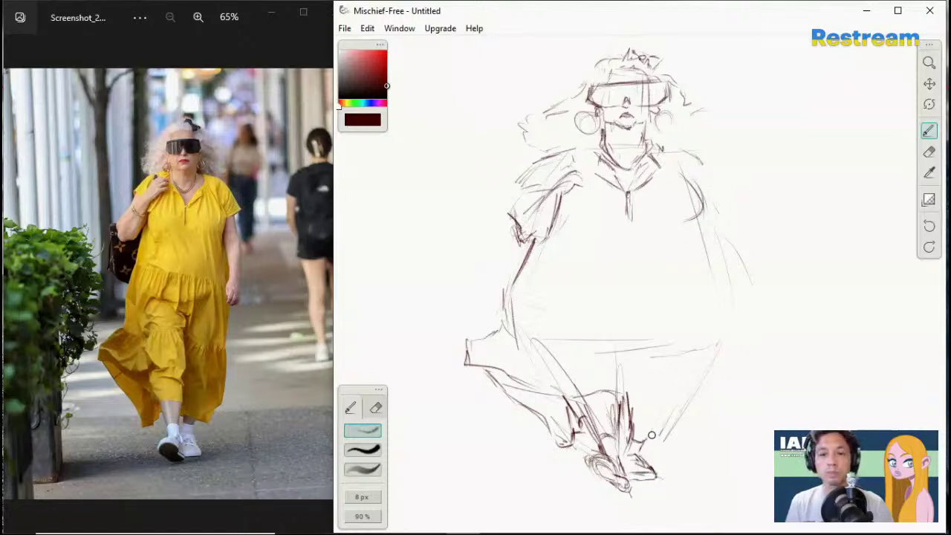
mouse_move(655, 438)
mouse_down()
mouse_move(669, 413)
mouse_move(656, 425)
mouse_move(670, 423)
mouse_move(608, 421)
mouse_move(681, 439)
mouse_move(698, 424)
mouse_move(692, 412)
mouse_move(688, 433)
mouse_move(700, 408)
mouse_move(718, 406)
mouse_move(728, 325)
mouse_move(707, 329)
mouse_move(717, 339)
mouse_up()
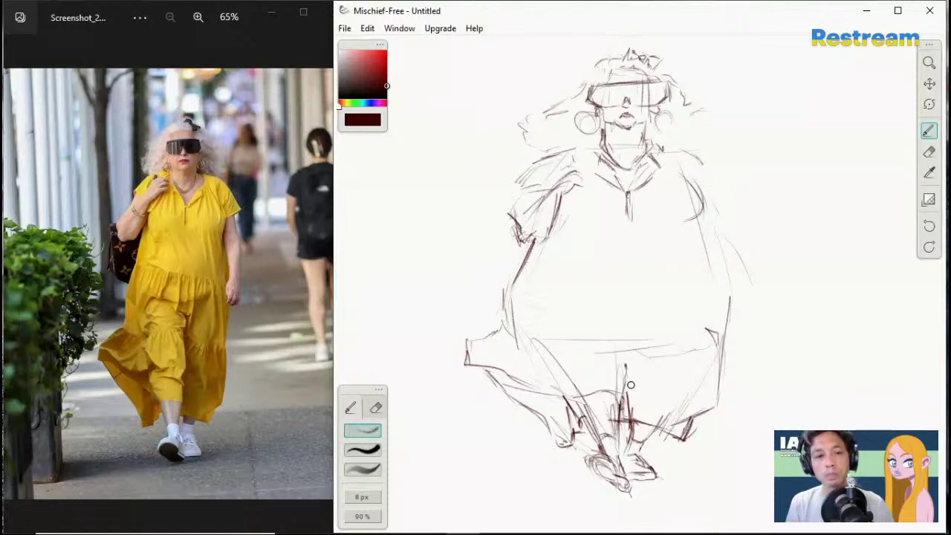
mouse_move(625, 365)
mouse_down()
mouse_move(625, 391)
mouse_move(638, 378)
mouse_move(623, 338)
mouse_move(629, 323)
mouse_move(638, 351)
mouse_move(640, 339)
mouse_move(637, 364)
mouse_move(654, 355)
mouse_move(653, 365)
mouse_move(635, 363)
mouse_move(642, 351)
mouse_move(634, 352)
mouse_move(663, 364)
mouse_move(704, 353)
mouse_move(630, 366)
mouse_move(650, 357)
mouse_move(704, 367)
mouse_up()
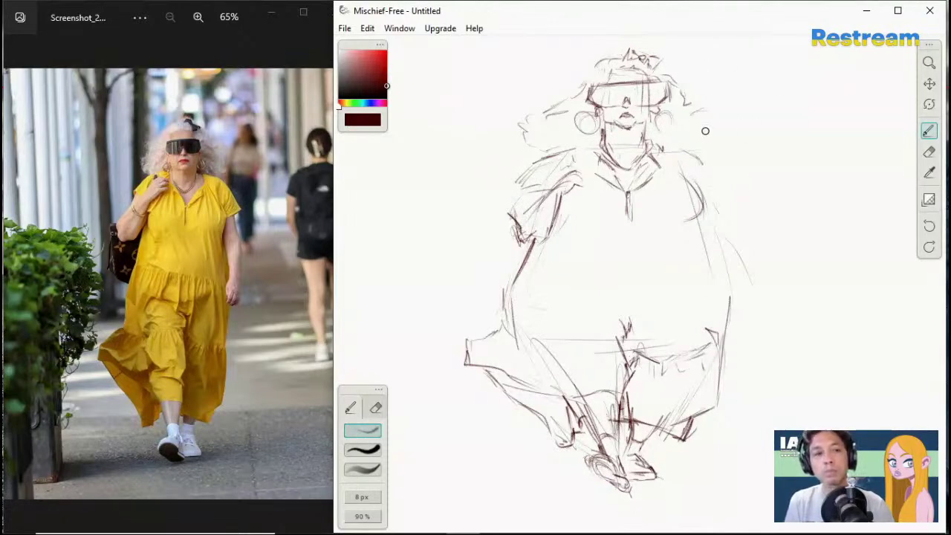
Step: Reinforce the curly hair outline on the bent-arm side and undo the last heavy stroke
mouse_move(547, 102)
mouse_down()
mouse_move(539, 107)
mouse_move(530, 125)
mouse_move(531, 154)
mouse_up()
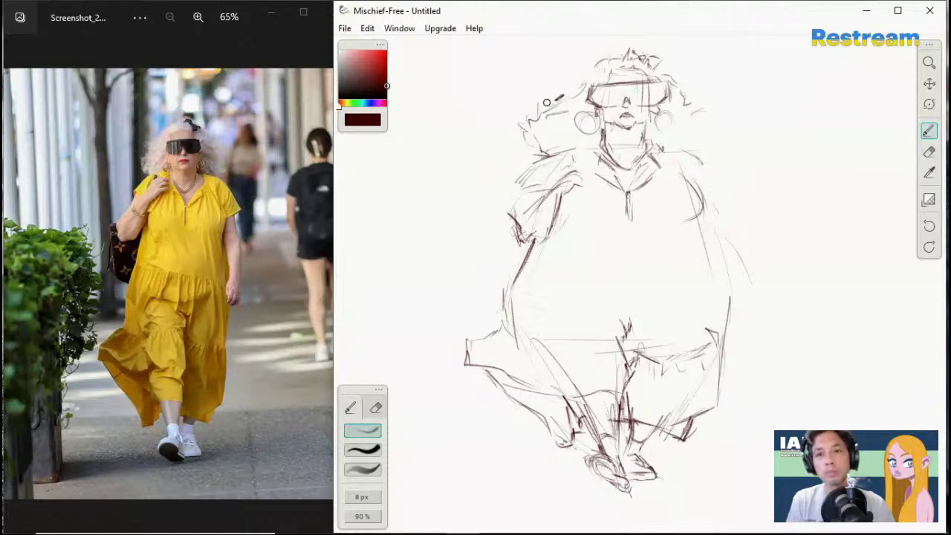
drag(563, 98, 547, 103)
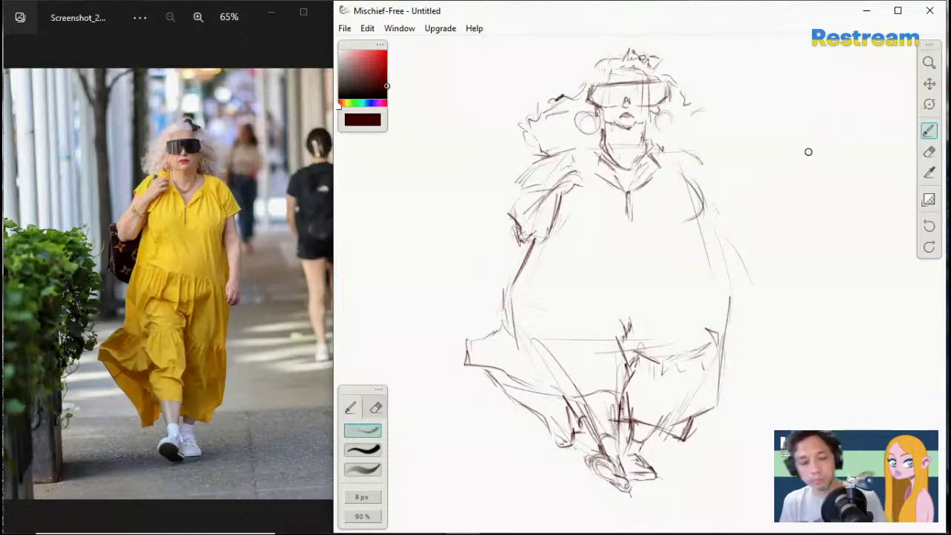
key(ctrl+z)
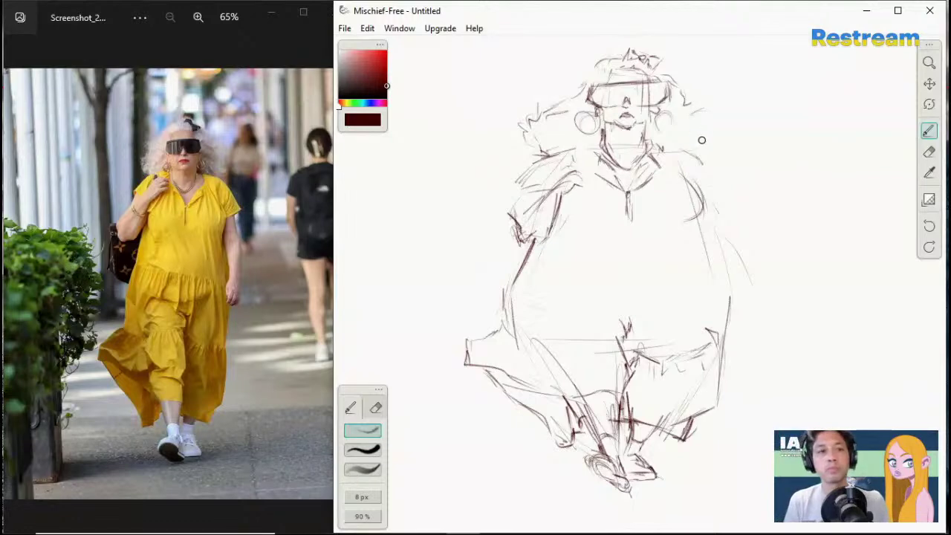
Step: Define the shoulder line and short sleeve of the hanging arm and extend the arm's contour down to the wrist
drag(662, 147, 694, 154)
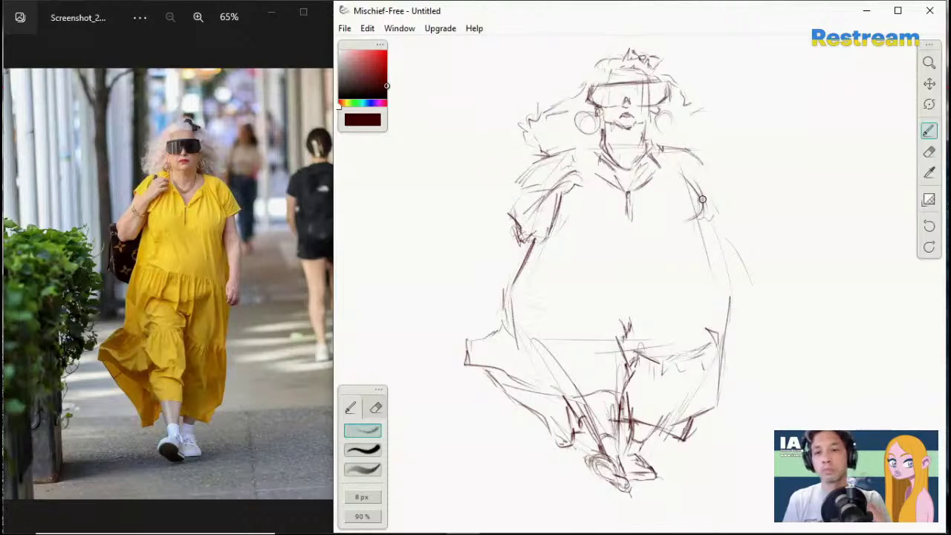
drag(703, 202, 725, 176)
mouse_move(683, 149)
mouse_down()
mouse_move(712, 174)
mouse_move(716, 190)
mouse_move(704, 195)
mouse_move(725, 183)
mouse_move(704, 211)
mouse_move(715, 207)
mouse_move(722, 229)
mouse_move(715, 200)
mouse_move(703, 246)
mouse_move(695, 222)
mouse_move(720, 277)
mouse_up()
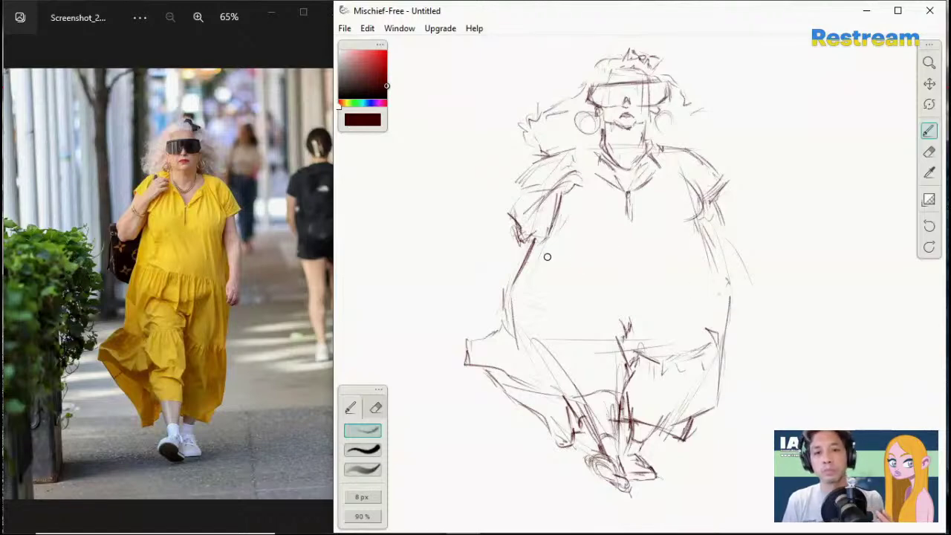
Step: Draw the slanted tier seam across the belly and add light gathered folds in the tier below it
drag(538, 252, 706, 289)
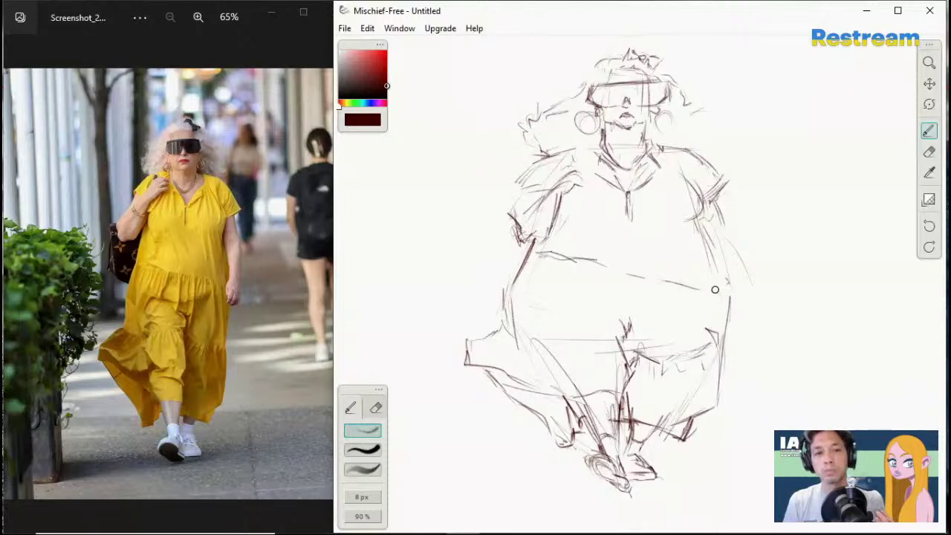
drag(593, 279, 586, 311)
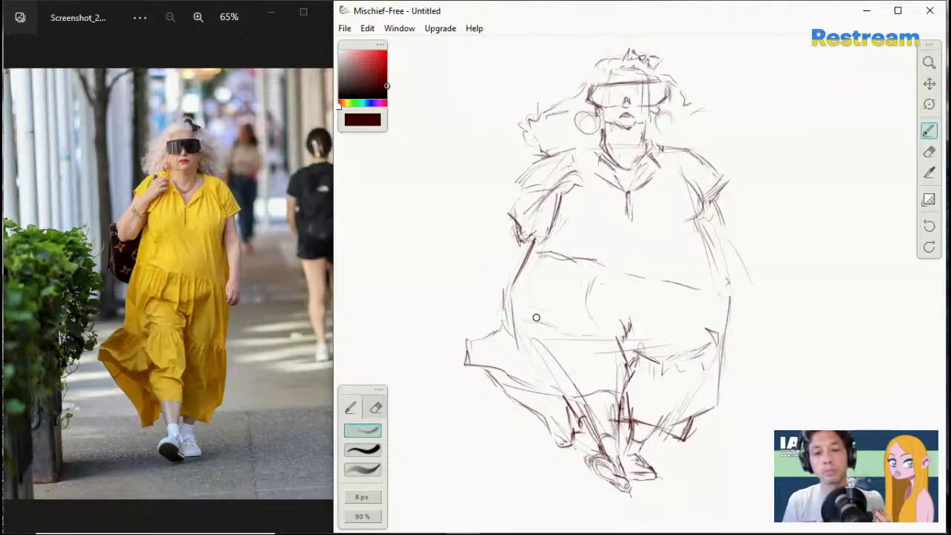
mouse_move(595, 260)
mouse_down()
mouse_move(575, 305)
mouse_move(566, 275)
mouse_move(534, 296)
mouse_up()
drag(649, 274, 646, 303)
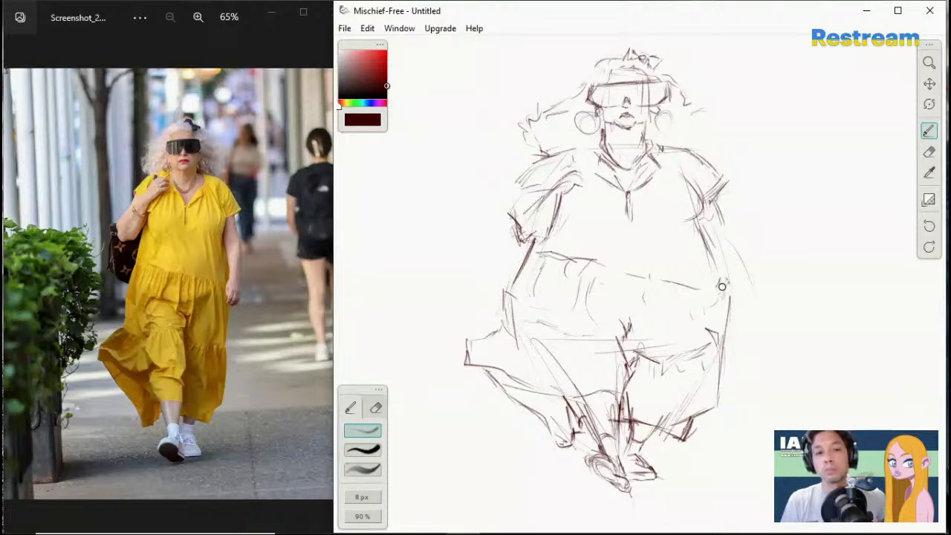
Step: Draw the hanging hand with its fingers, contour the forearm and upper arm, and darken the area under the sleeve
drag(721, 289, 720, 298)
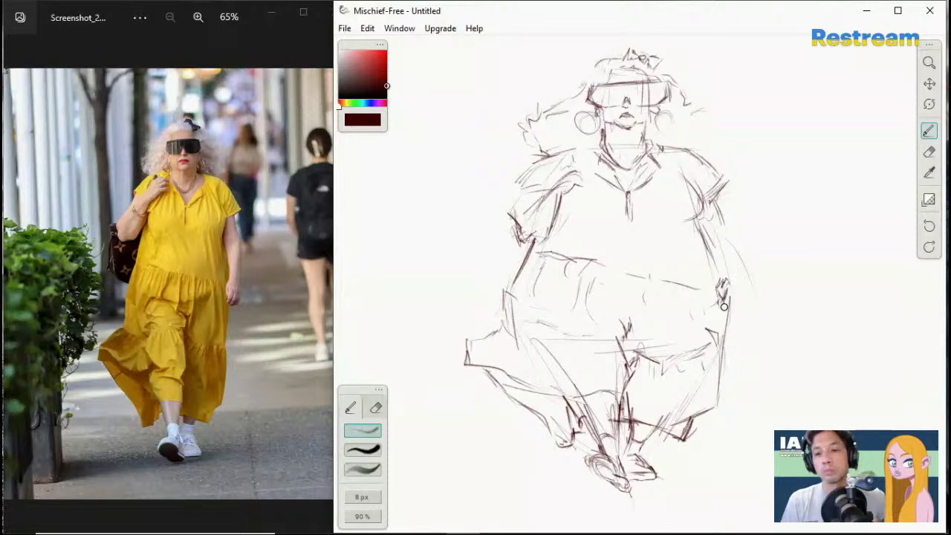
mouse_move(739, 305)
mouse_down()
mouse_move(742, 289)
mouse_move(730, 300)
mouse_move(741, 286)
mouse_move(730, 225)
mouse_move(711, 199)
mouse_move(710, 243)
mouse_up()
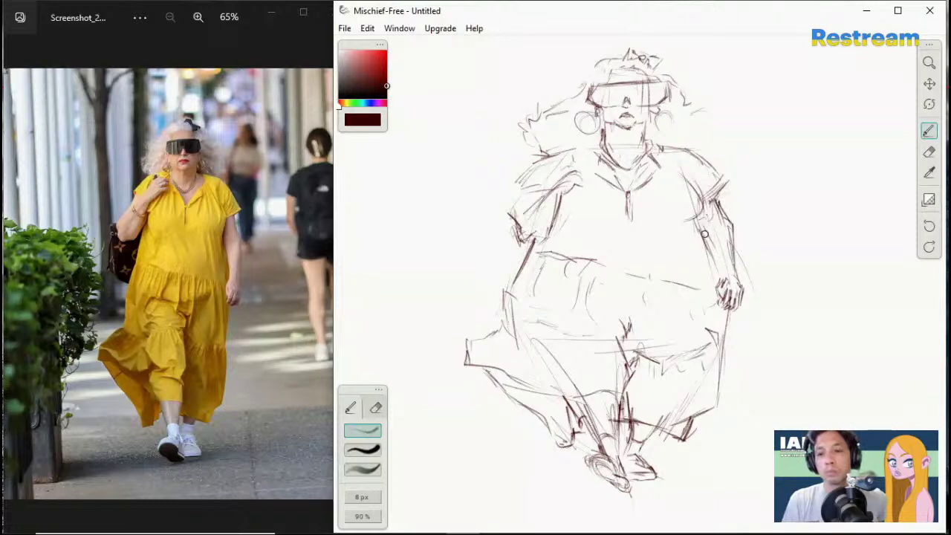
drag(723, 280, 713, 240)
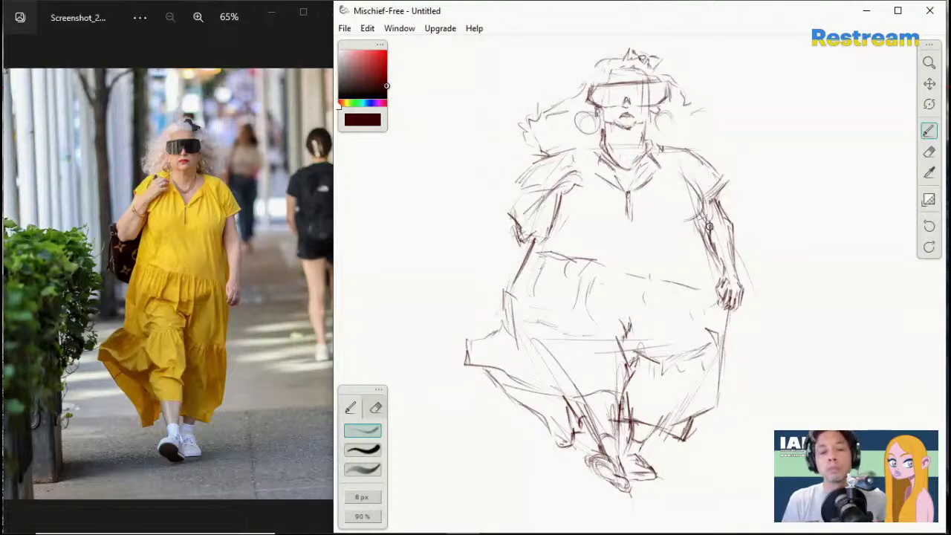
mouse_move(710, 226)
mouse_down()
mouse_move(703, 232)
mouse_move(700, 213)
mouse_move(698, 226)
mouse_up()
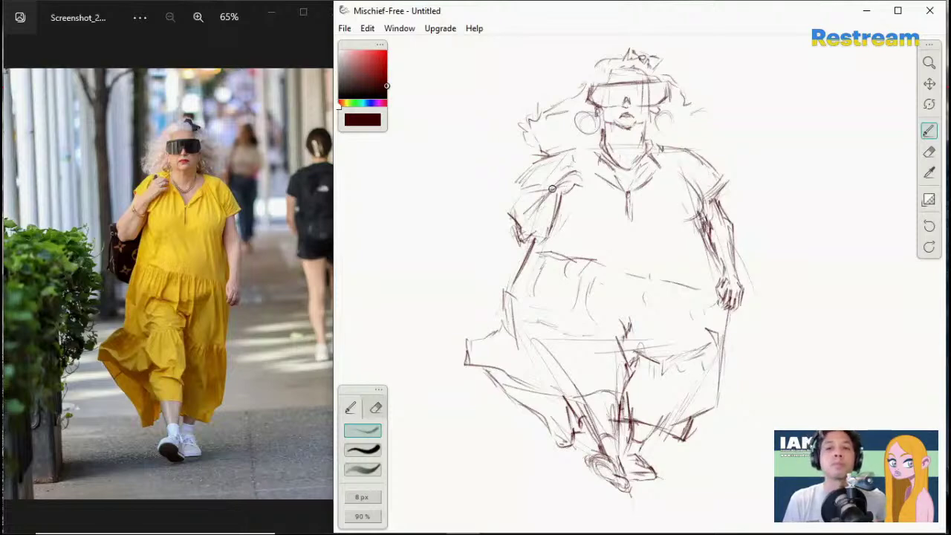
Step: Draw the raised hand gripping the dark bag strap, add the wrist bracelet, and firm up the sleeve and bent arm
drag(547, 199, 538, 212)
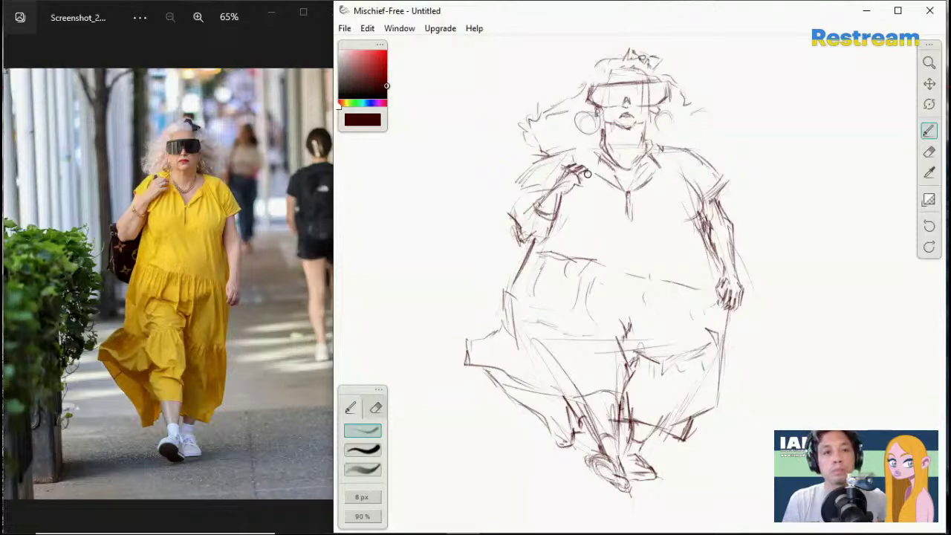
mouse_move(590, 186)
mouse_down()
mouse_move(580, 180)
mouse_move(589, 171)
mouse_move(565, 173)
mouse_move(566, 158)
mouse_move(588, 154)
mouse_up()
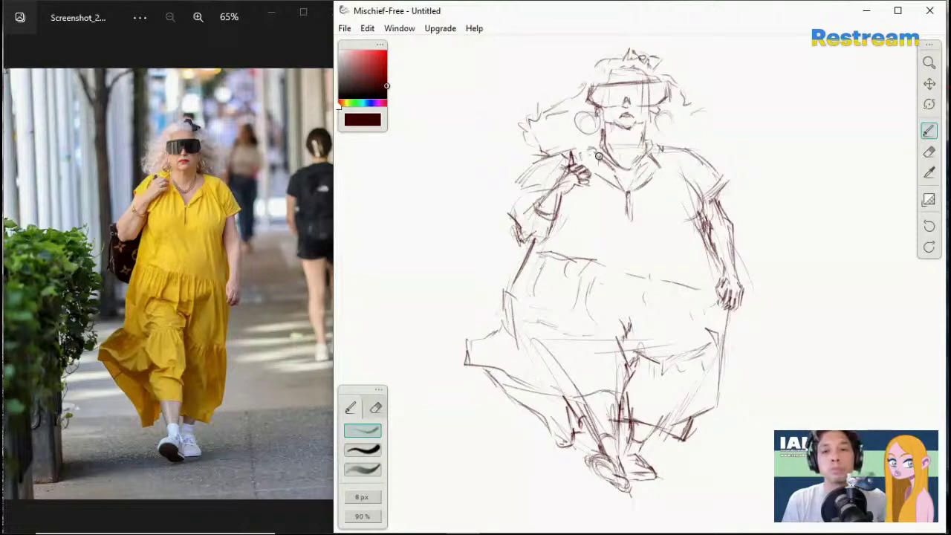
mouse_move(545, 195)
mouse_down()
mouse_move(517, 179)
mouse_move(528, 172)
mouse_move(512, 186)
mouse_move(537, 168)
mouse_move(522, 174)
mouse_move(545, 182)
mouse_move(518, 206)
mouse_move(518, 191)
mouse_move(529, 197)
mouse_move(515, 176)
mouse_move(538, 192)
mouse_up()
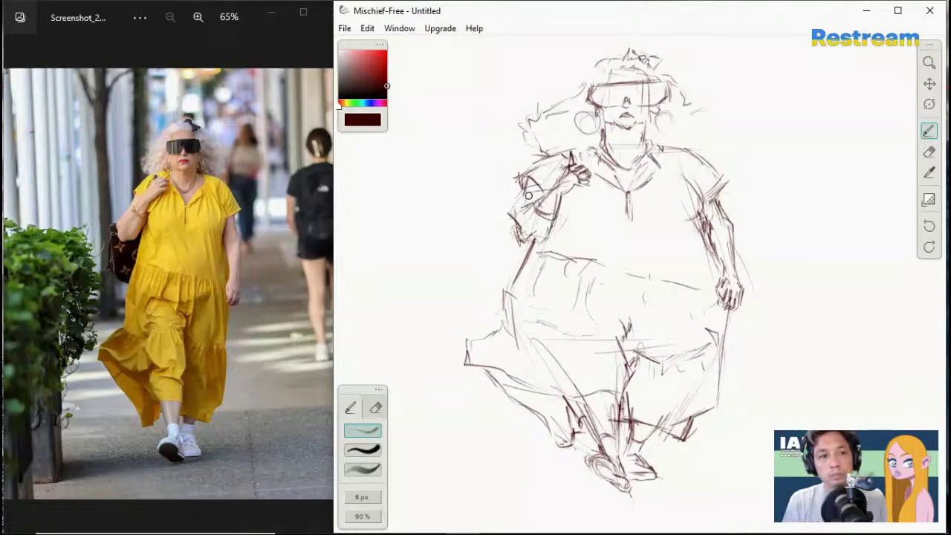
mouse_move(529, 189)
mouse_down()
mouse_move(514, 219)
mouse_move(521, 235)
mouse_up()
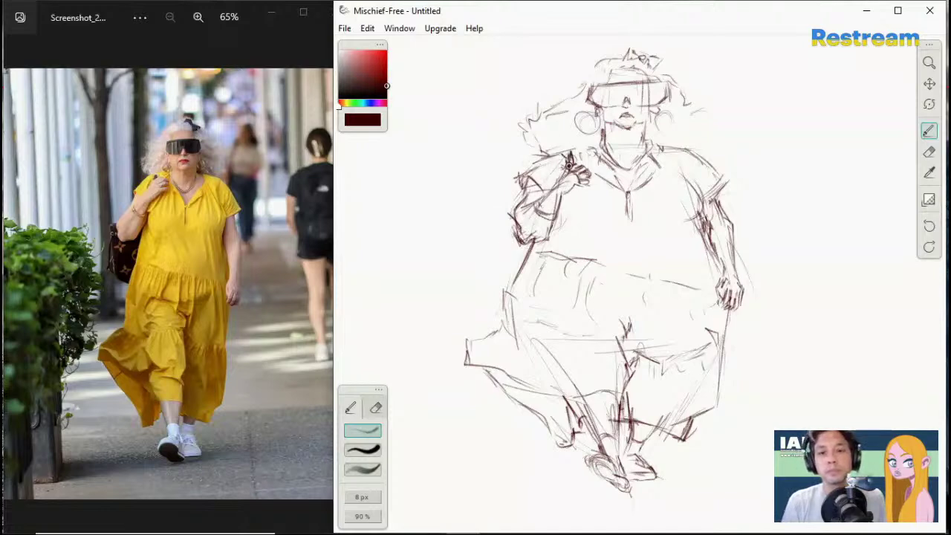
mouse_move(569, 165)
mouse_down()
mouse_move(571, 153)
mouse_move(574, 165)
mouse_up()
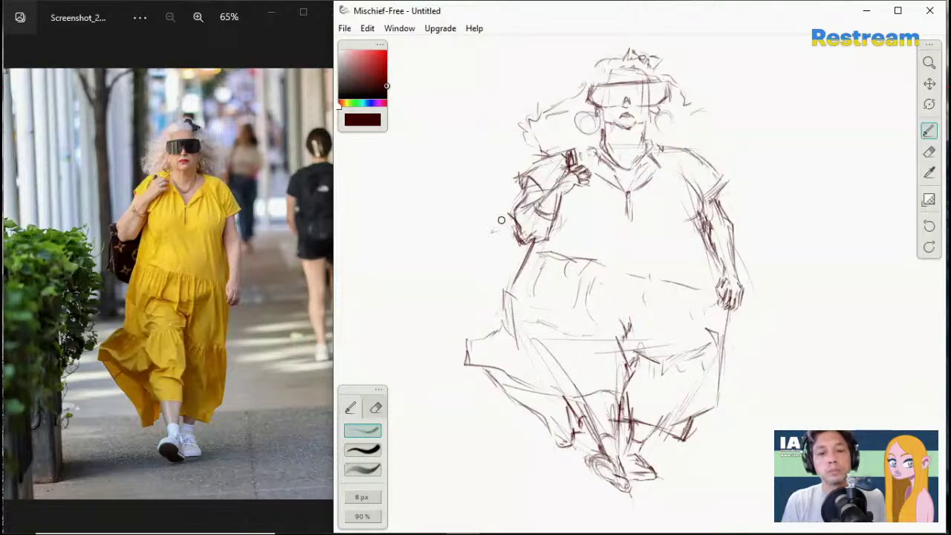
Step: Sketch the boxy handbag behind the bent elbow with its top band and monogram-like pattern marks
mouse_move(515, 218)
mouse_down()
mouse_move(485, 222)
mouse_move(500, 257)
mouse_up()
mouse_move(483, 217)
mouse_down()
mouse_move(494, 249)
mouse_move(484, 245)
mouse_move(485, 266)
mouse_move(498, 278)
mouse_move(476, 263)
mouse_move(484, 270)
mouse_move(493, 221)
mouse_up()
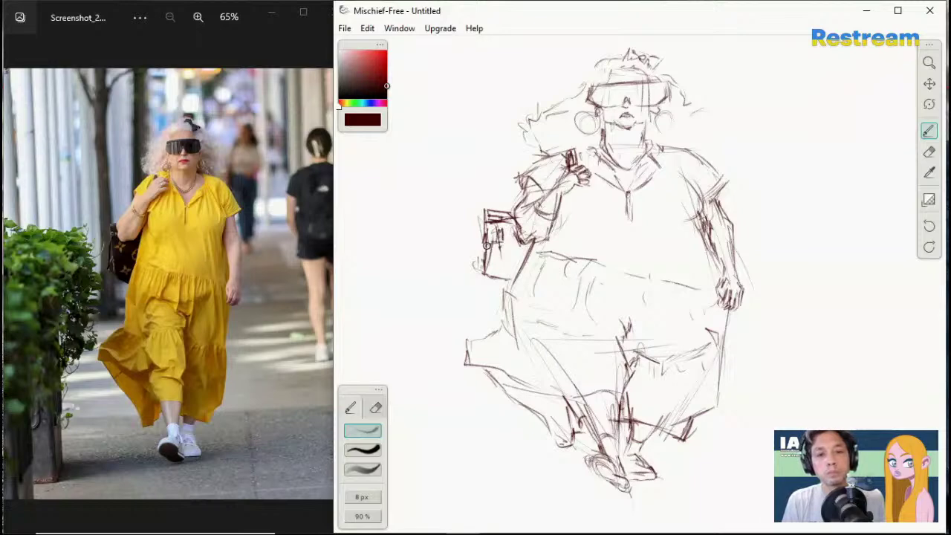
drag(486, 245, 494, 249)
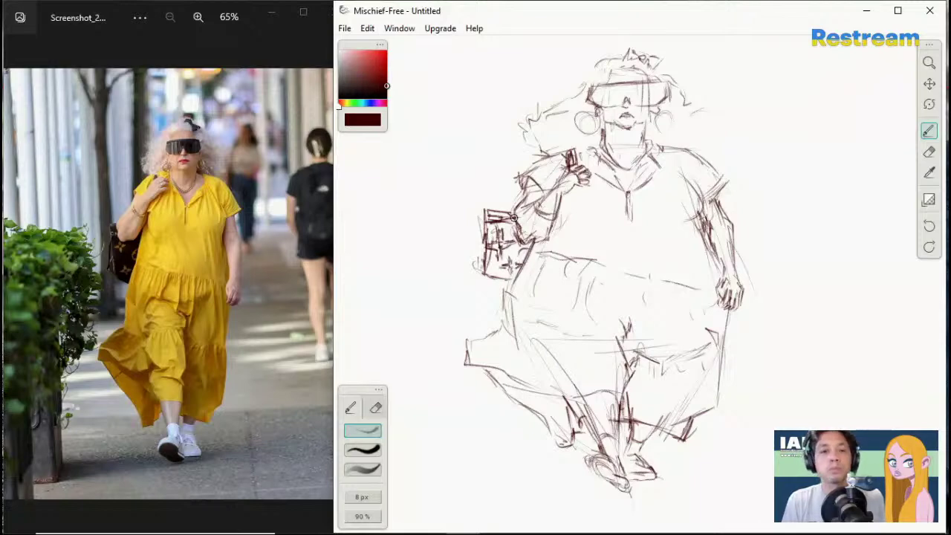
Step: Shade the handbag in two layers of dark tone using the soft brush at 5 px and 40% opacity
click(367, 467)
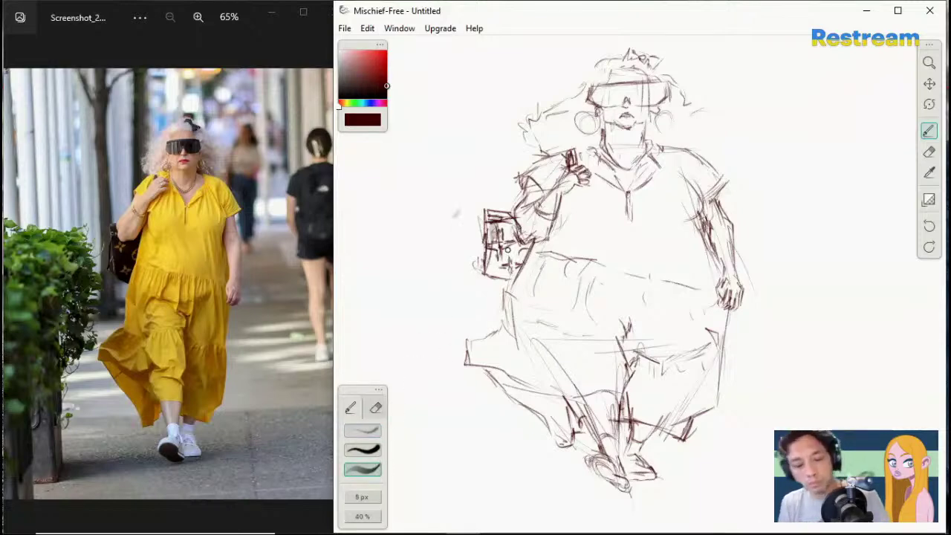
mouse_move(491, 217)
mouse_down()
mouse_move(508, 257)
mouse_move(520, 245)
mouse_move(523, 258)
mouse_move(489, 268)
mouse_move(512, 277)
mouse_move(516, 259)
mouse_move(490, 265)
mouse_up()
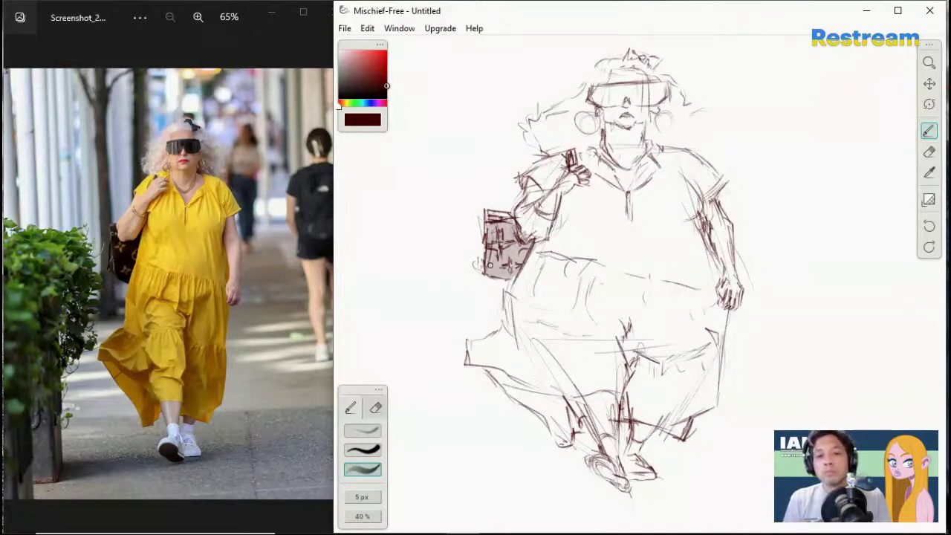
mouse_move(496, 216)
mouse_down()
mouse_move(497, 239)
mouse_move(495, 231)
mouse_move(491, 264)
mouse_move(494, 216)
mouse_move(494, 259)
mouse_move(506, 264)
mouse_move(510, 228)
mouse_move(524, 259)
mouse_move(507, 261)
mouse_move(533, 250)
mouse_move(520, 241)
mouse_move(541, 244)
mouse_move(513, 236)
mouse_move(529, 249)
mouse_move(522, 262)
mouse_move(508, 238)
mouse_move(514, 230)
mouse_move(500, 221)
mouse_move(500, 269)
mouse_move(491, 222)
mouse_move(489, 257)
mouse_up()
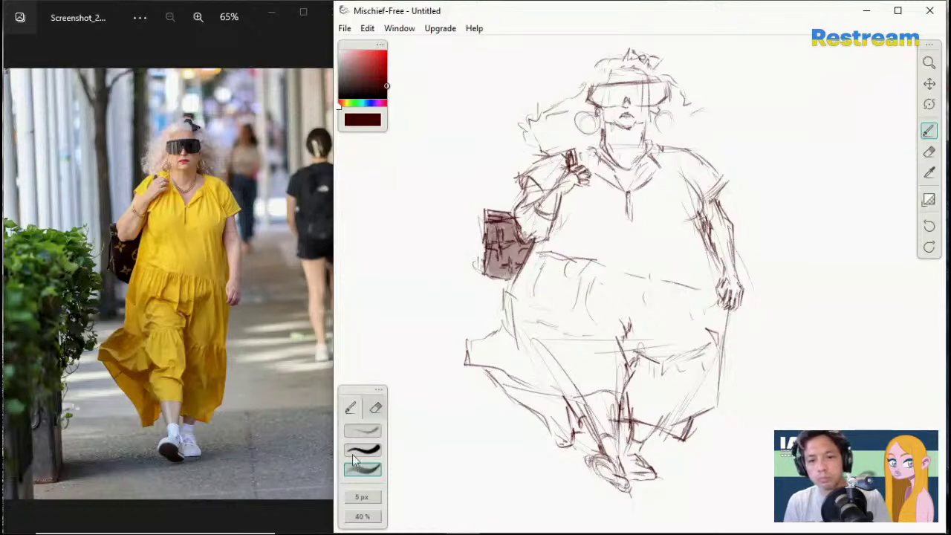
Step: Scribble a rough ground line on both sides of the feet with the pencil brush at 8 px and 90% opacity
click(362, 431)
key(bracketright)
key(bracketright)
key(bracketright)
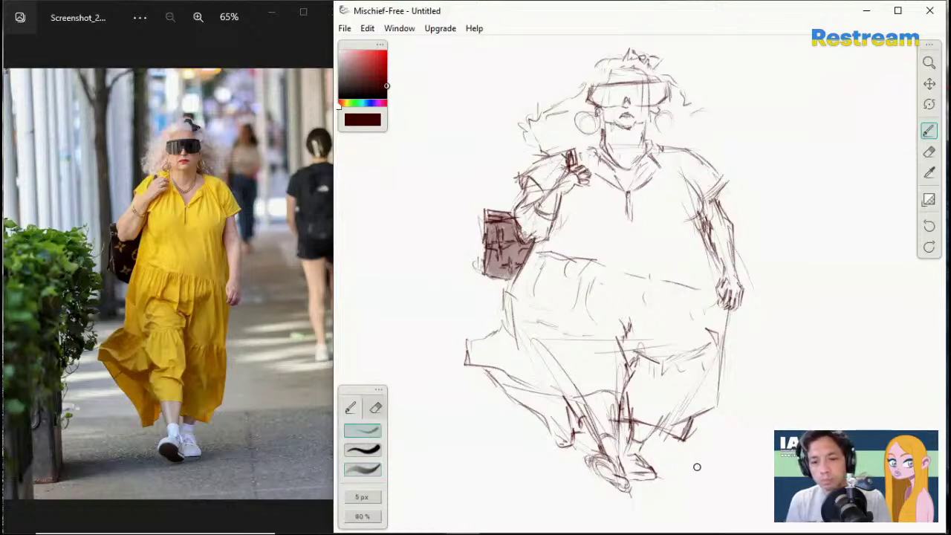
drag(677, 471, 787, 467)
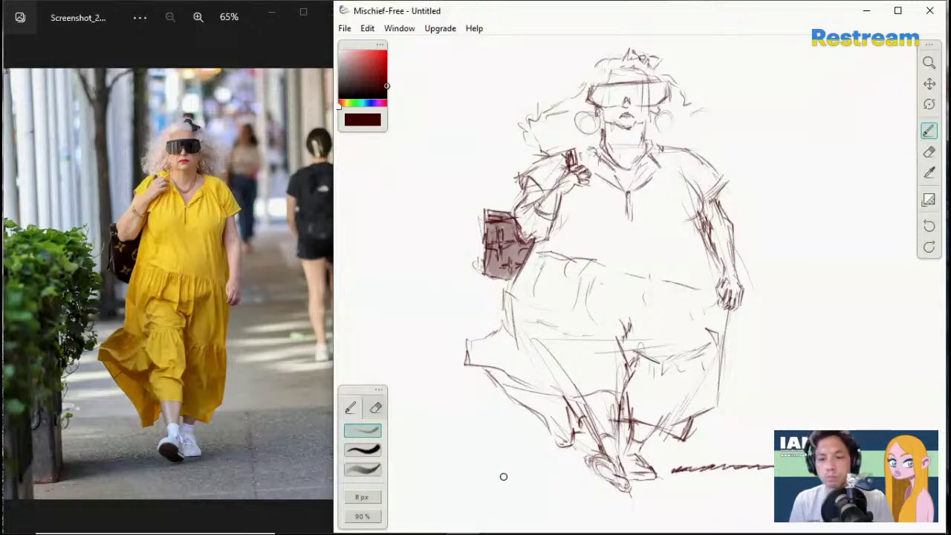
mouse_move(459, 478)
mouse_down()
mouse_move(491, 475)
mouse_move(449, 477)
mouse_move(580, 475)
mouse_up()
mouse_move(587, 533)
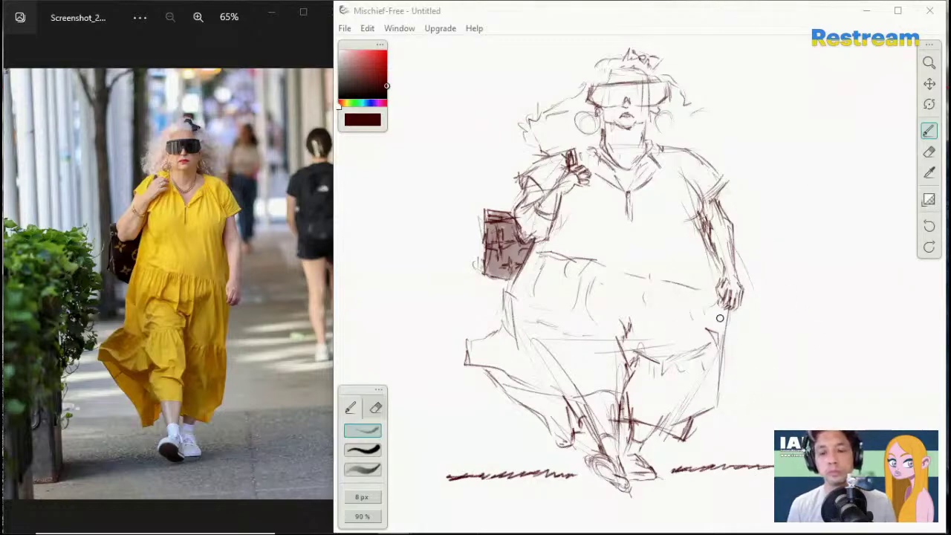
Step: Firm up the upper edge of the billowing hem's underside and add a pointed fold beside the front leg
click(924, 136)
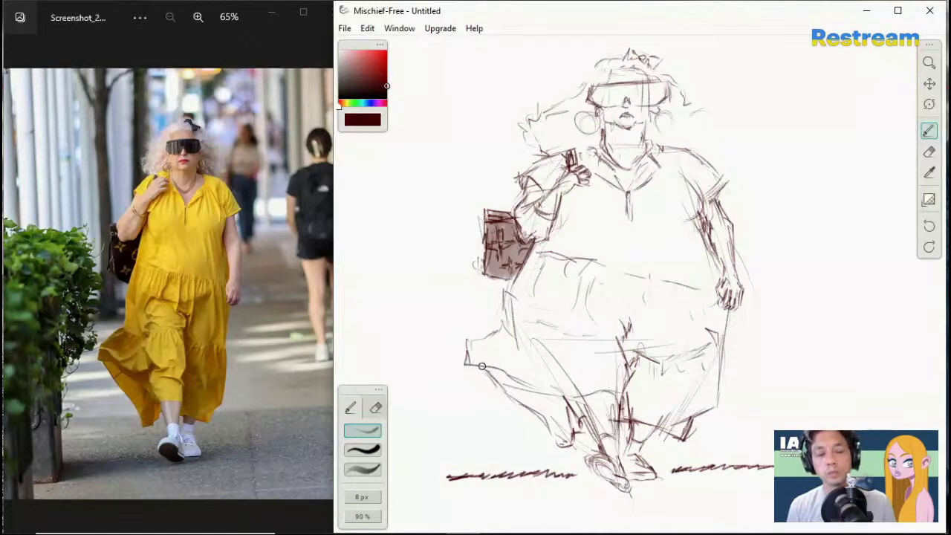
mouse_move(466, 362)
mouse_down()
mouse_move(499, 364)
mouse_move(554, 388)
mouse_up()
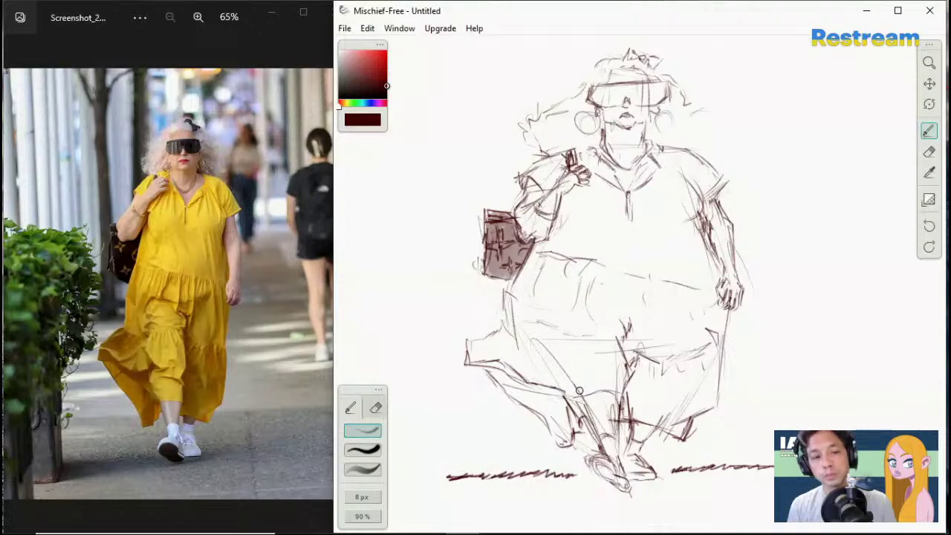
mouse_move(558, 355)
mouse_down()
mouse_move(593, 381)
mouse_move(579, 386)
mouse_move(564, 358)
mouse_move(569, 376)
mouse_move(543, 387)
mouse_up()
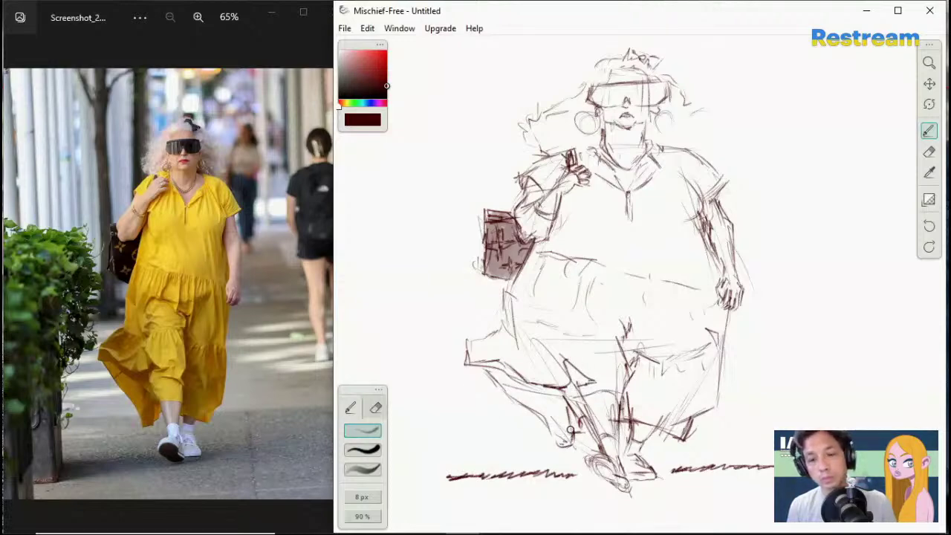
Step: Shade the billowing hem's underside and the skirt's central fold with the soft brush at 5 px and 40% opacity
click(364, 468)
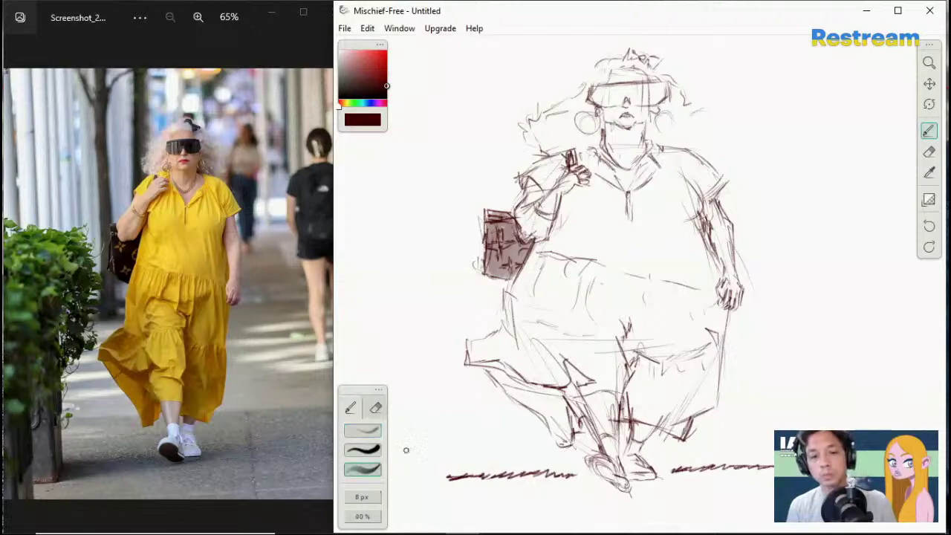
mouse_move(491, 366)
mouse_down()
mouse_move(540, 399)
mouse_move(506, 382)
mouse_move(516, 396)
mouse_move(531, 400)
mouse_move(490, 367)
mouse_move(543, 401)
mouse_move(538, 389)
mouse_move(545, 391)
mouse_move(534, 390)
mouse_move(552, 416)
mouse_move(535, 408)
mouse_move(566, 441)
mouse_move(570, 417)
mouse_move(558, 407)
mouse_move(578, 427)
mouse_move(551, 400)
mouse_move(570, 416)
mouse_up()
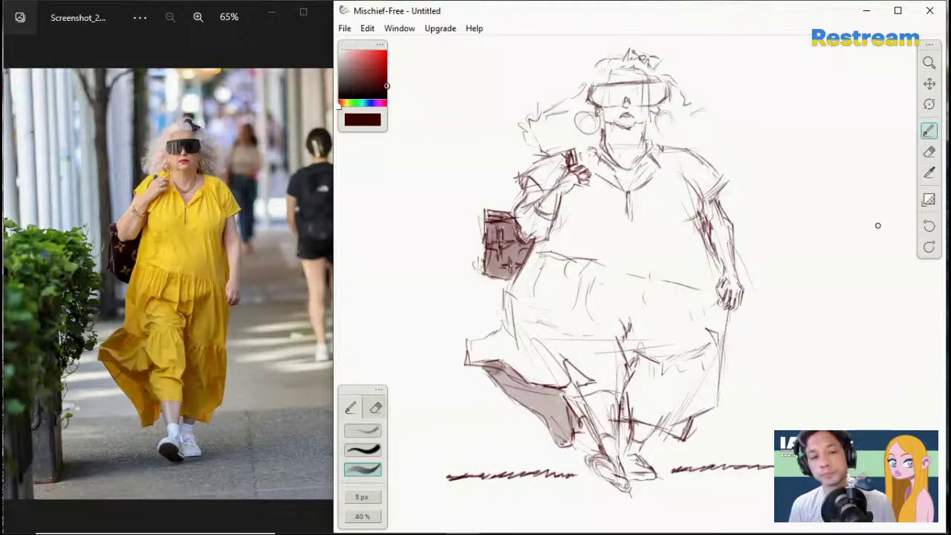
drag(628, 338, 632, 411)
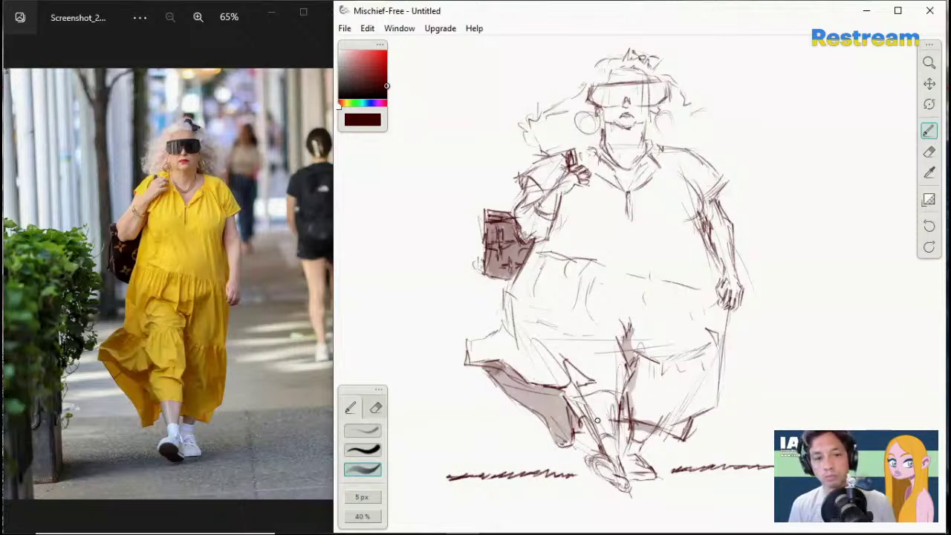
drag(595, 409, 585, 417)
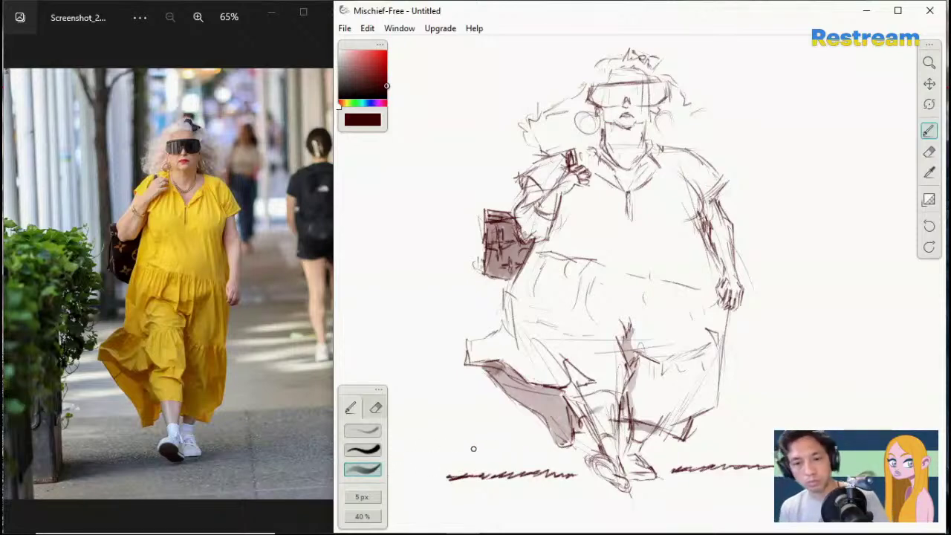
Step: Draw the dress hem curving across the legs with the pencil brush and softly shade the legs just below it
click(363, 432)
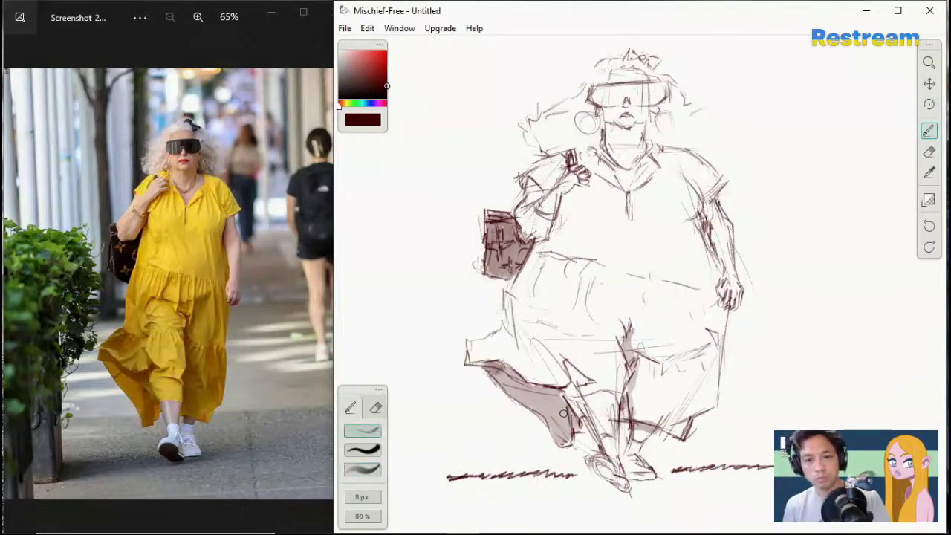
drag(605, 414, 584, 412)
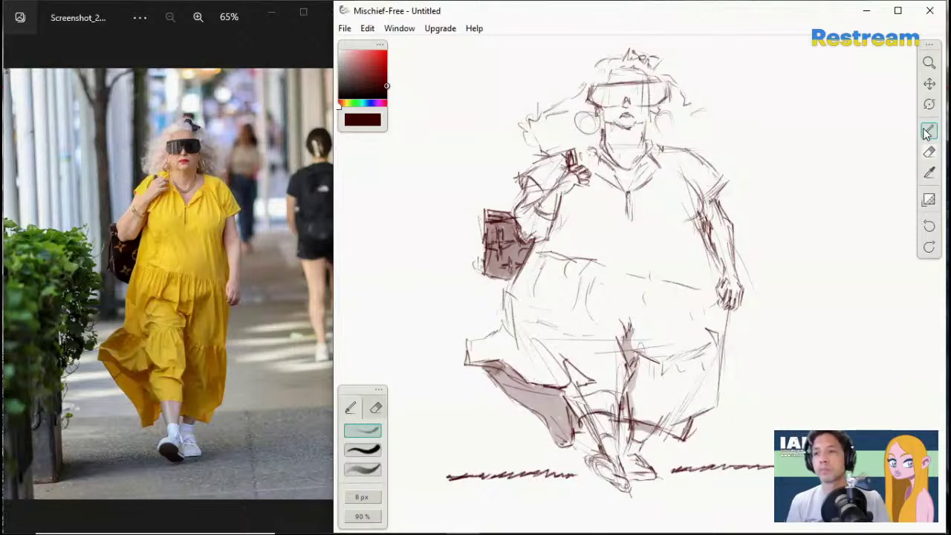
click(372, 474)
drag(594, 416, 617, 414)
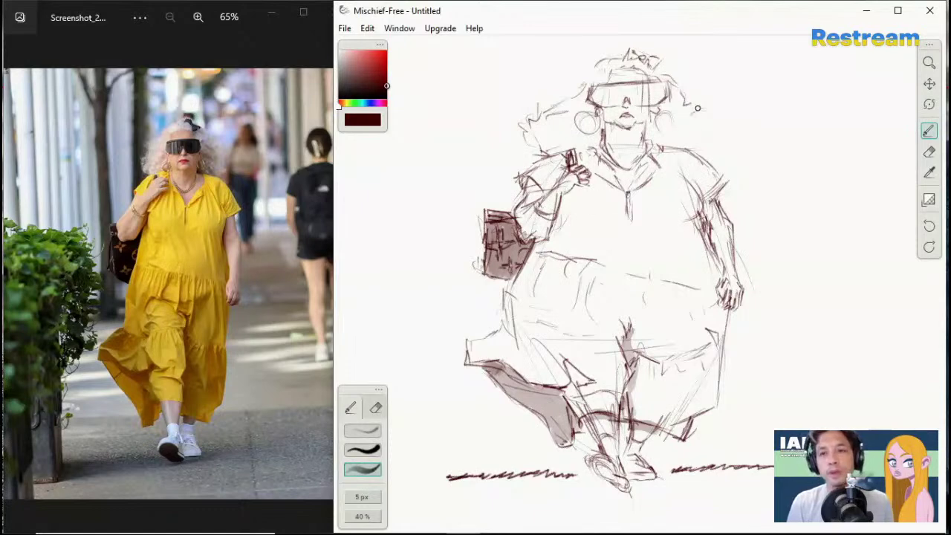
Step: Sketch loose curls along the hair's outline on both sides of the head with the pencil brush at 8 px and 90% opacity
drag(698, 108, 717, 132)
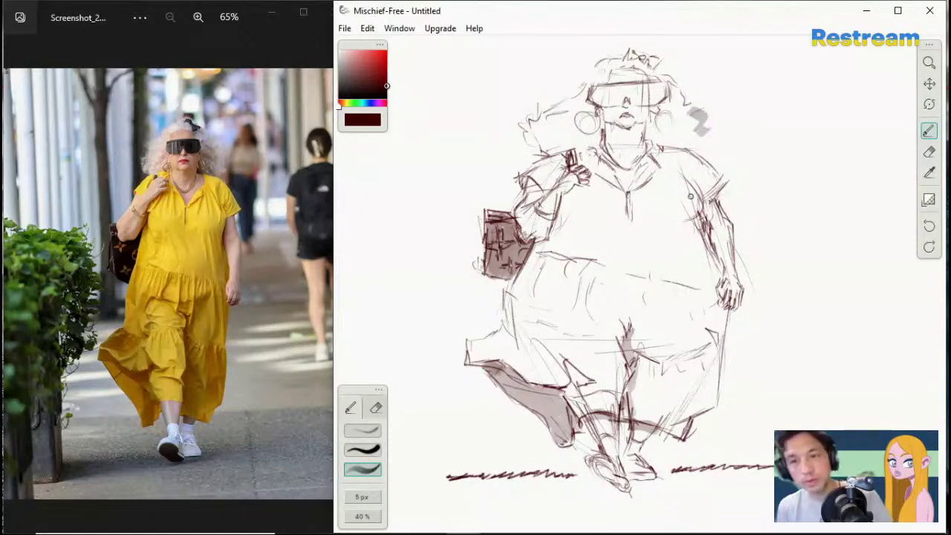
key(ctrl+z)
click(362, 431)
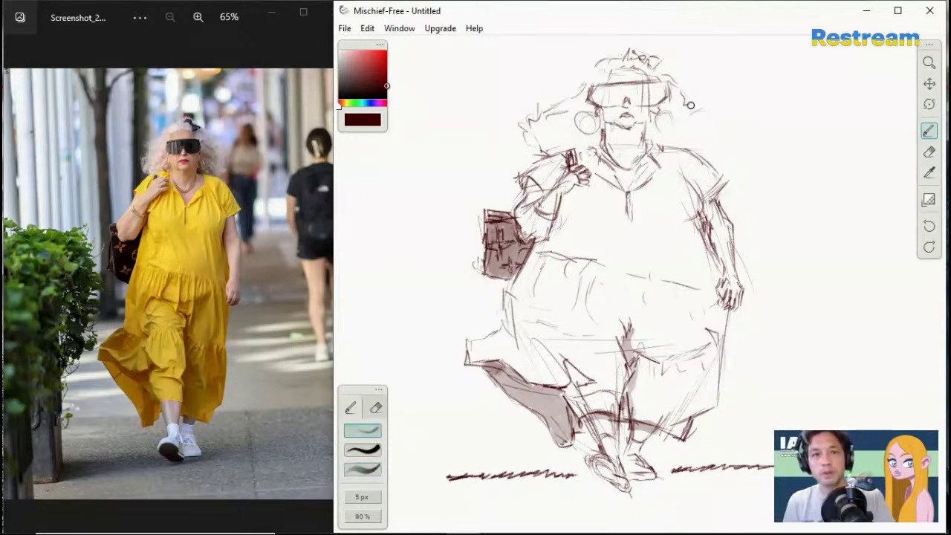
mouse_move(690, 104)
mouse_down()
mouse_move(722, 152)
mouse_move(711, 158)
mouse_up()
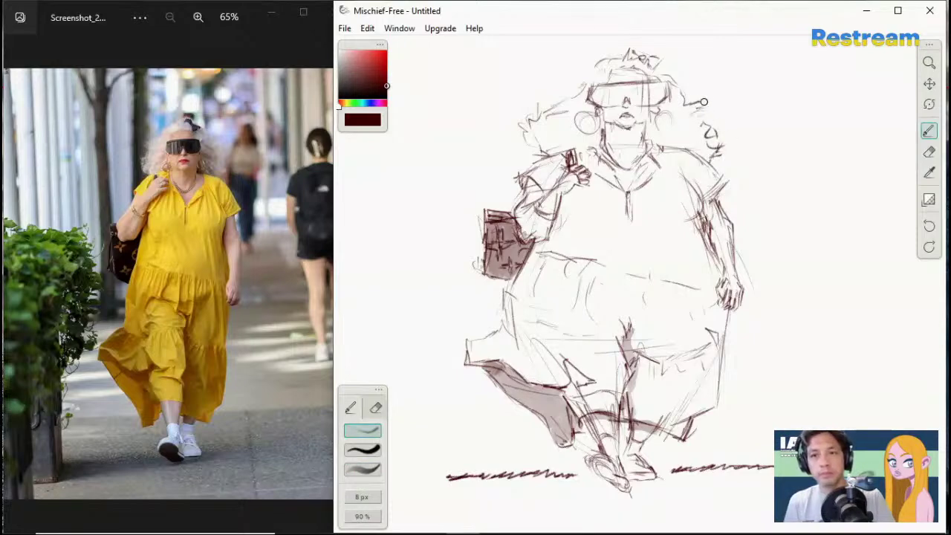
mouse_move(703, 102)
mouse_down()
mouse_move(712, 100)
mouse_move(719, 148)
mouse_up()
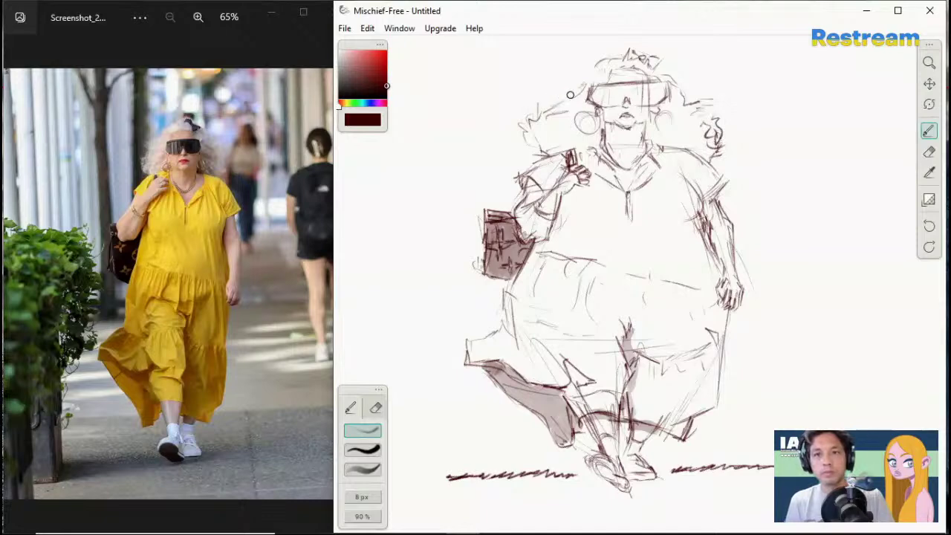
mouse_move(577, 92)
mouse_down()
mouse_move(552, 82)
mouse_move(546, 96)
mouse_up()
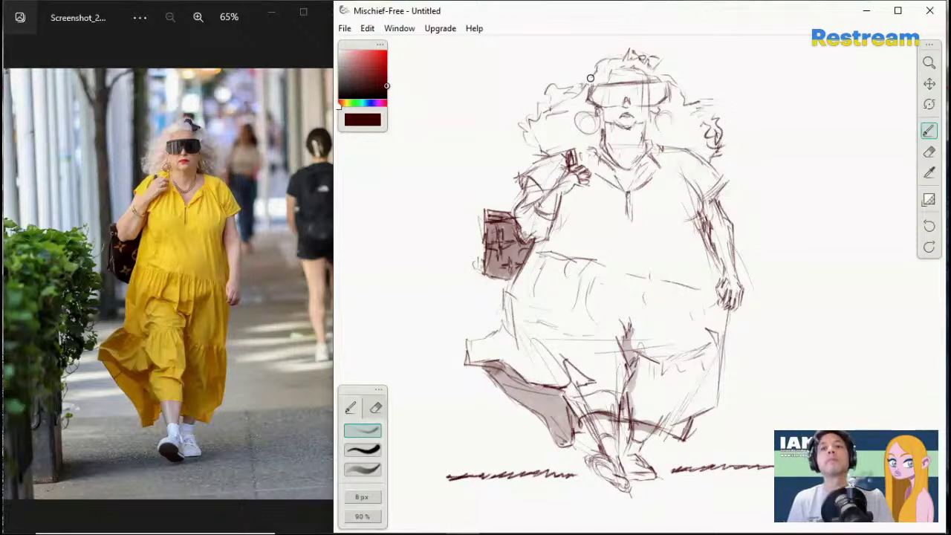
Step: Shade the visor sunglasses in layered dark tone, and erase thin vertical reflection streaks at 6 px and 70% opacity
click(375, 466)
key(bracketleft)
mouse_move(600, 94)
mouse_down()
mouse_move(629, 92)
mouse_move(638, 103)
mouse_move(657, 99)
mouse_move(640, 90)
mouse_move(658, 87)
mouse_move(640, 89)
mouse_move(662, 100)
mouse_up()
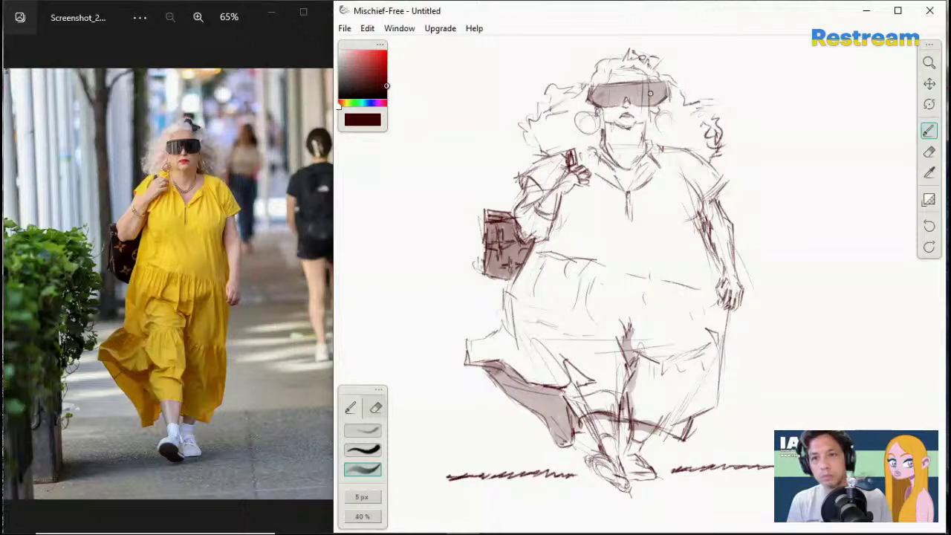
drag(600, 88, 613, 98)
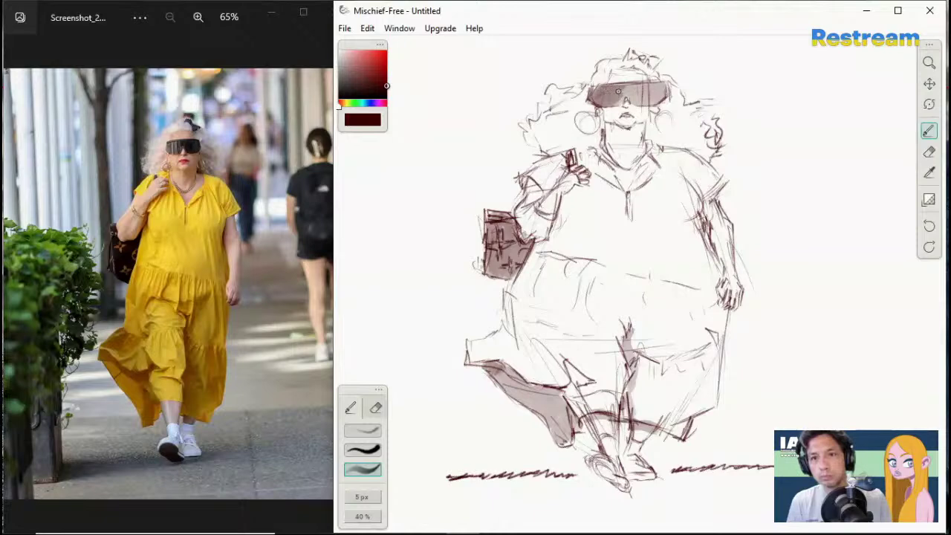
mouse_move(621, 97)
mouse_down()
mouse_move(630, 89)
mouse_move(639, 100)
mouse_move(633, 87)
mouse_move(646, 101)
mouse_move(638, 93)
mouse_move(659, 86)
mouse_move(646, 104)
mouse_up()
click(376, 407)
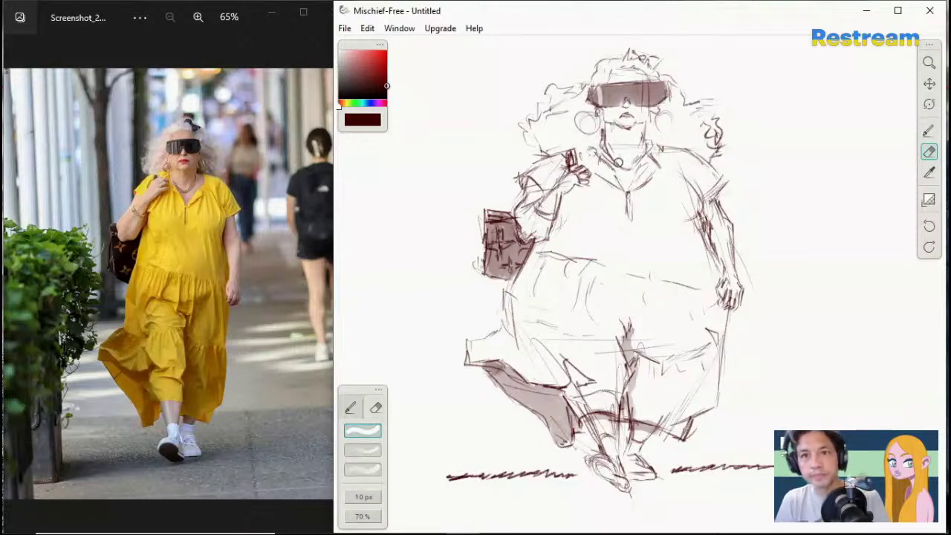
click(362, 449)
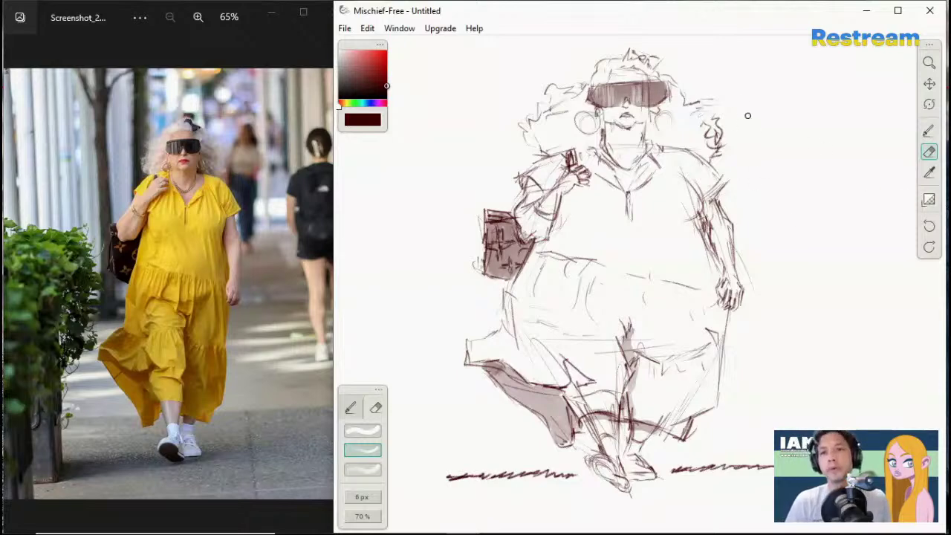
Step: Shade the hair bow and the area beside the hanging arm with the soft brush at 5 px and 40% opacity
click(350, 407)
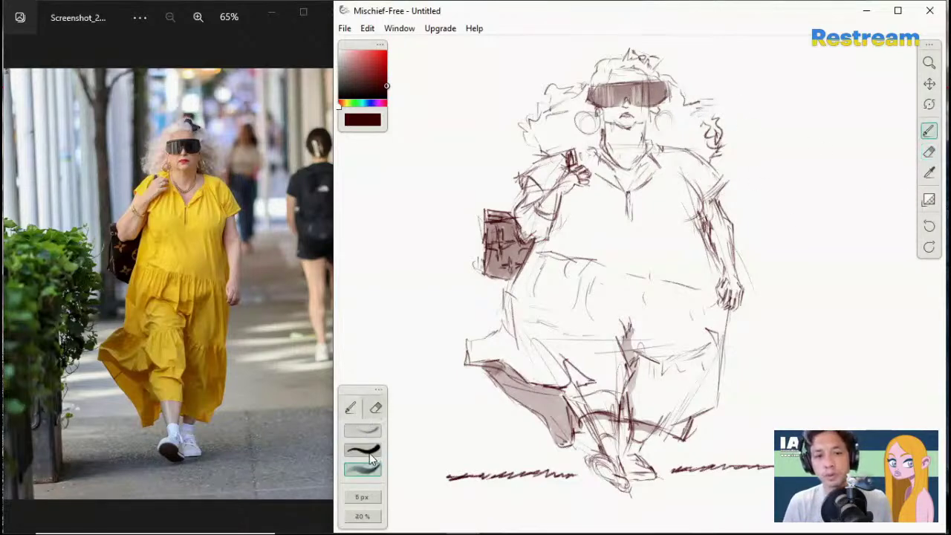
click(371, 448)
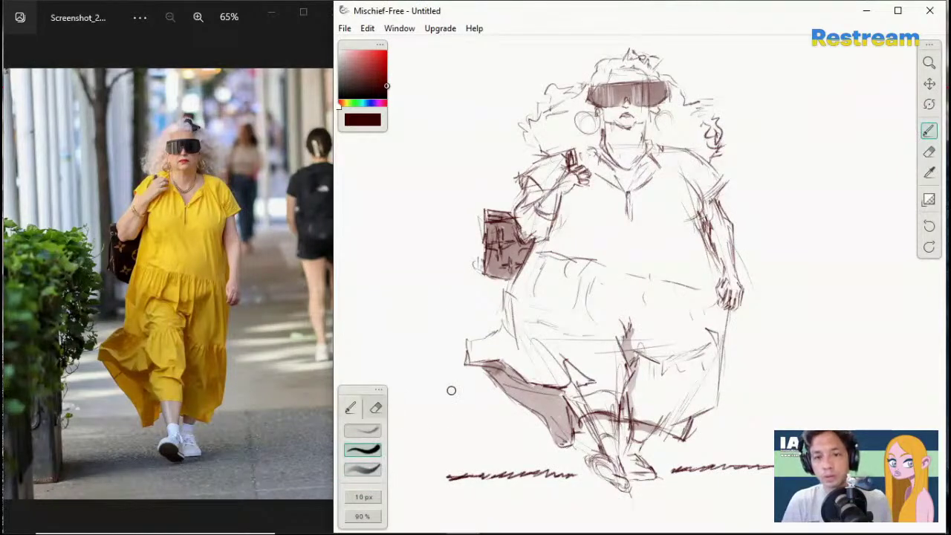
click(369, 468)
mouse_move(637, 56)
mouse_down()
mouse_move(658, 69)
mouse_move(631, 52)
mouse_move(661, 61)
mouse_move(660, 72)
mouse_up()
drag(703, 238, 707, 204)
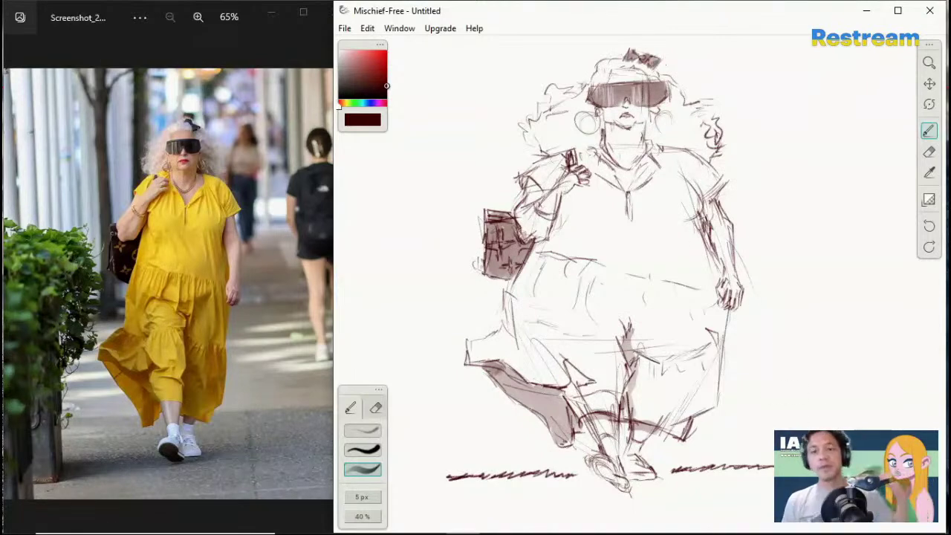
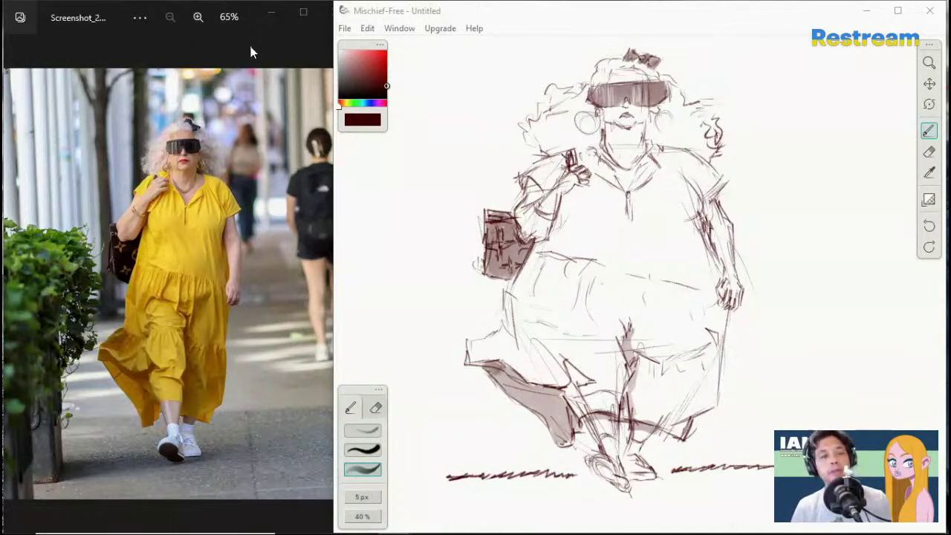
Step: Bring up the reference photo of the woman in the purple top and skirt, and prepare a blank canvas area beside the finished figure
click(249, 42)
click(330, 285)
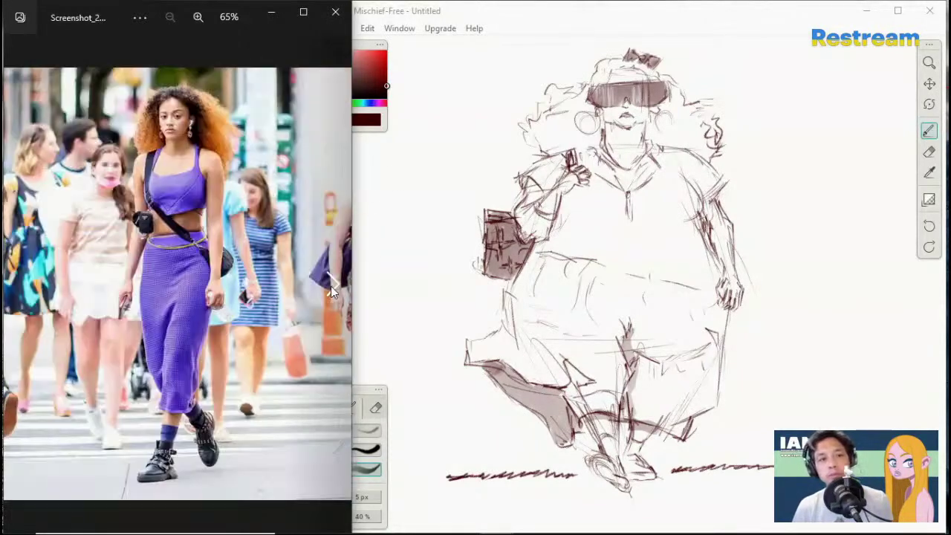
click(766, 32)
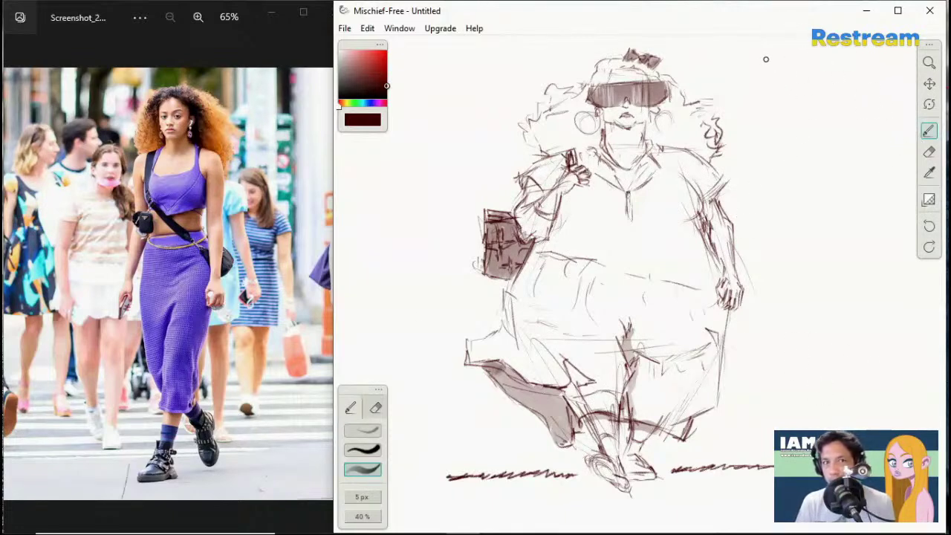
click(934, 87)
mouse_move(802, 238)
mouse_down()
mouse_move(755, 238)
mouse_move(736, 243)
mouse_move(758, 244)
mouse_move(739, 253)
mouse_up()
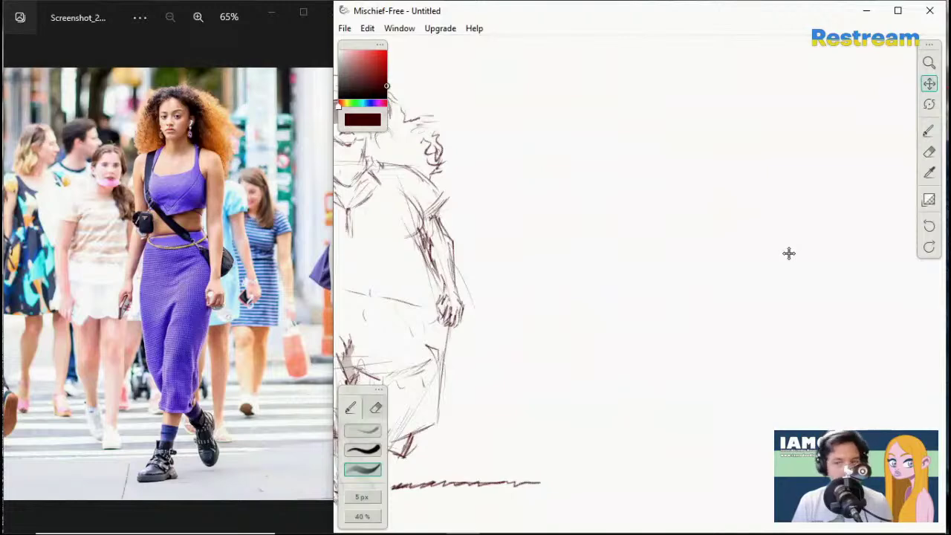
drag(813, 238, 781, 238)
scroll(831, 237, right, 3)
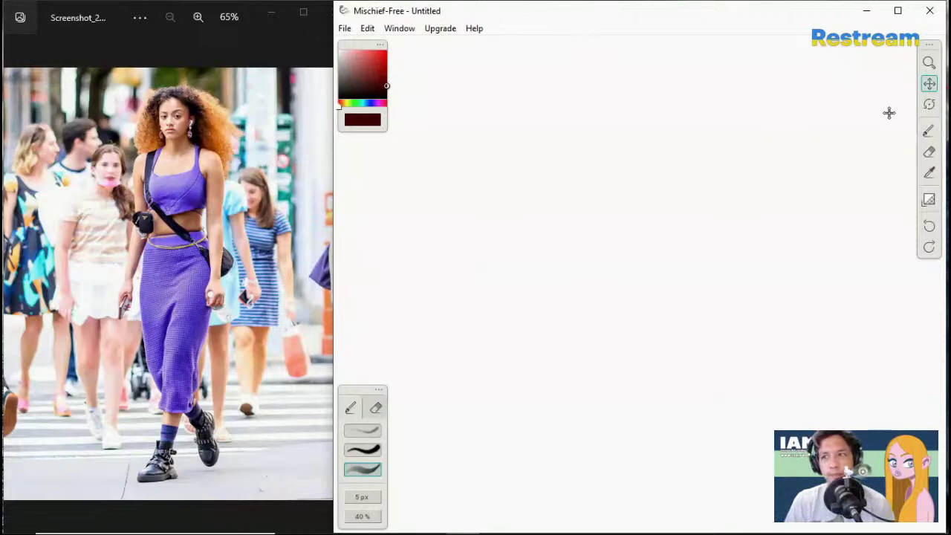
Step: Sketch the woman's face, jaw and neck with the pencil brush at 8 px and 90% opacity
click(928, 130)
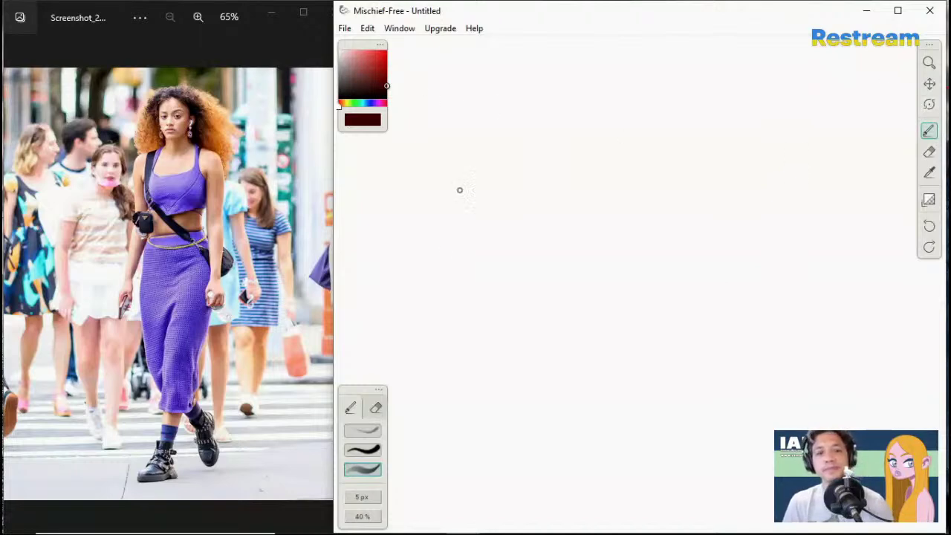
click(362, 431)
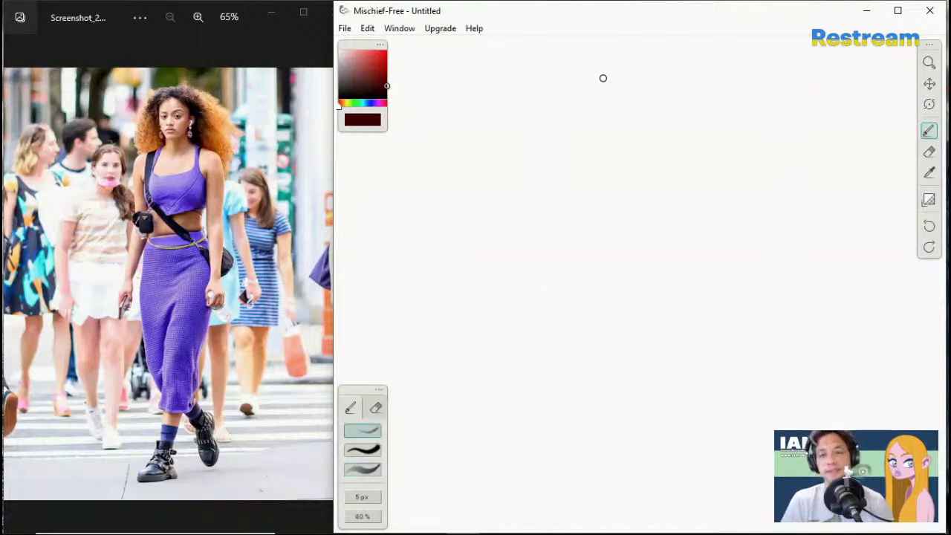
key(bracketright)
key(bracketright)
key(bracketright)
key(9)
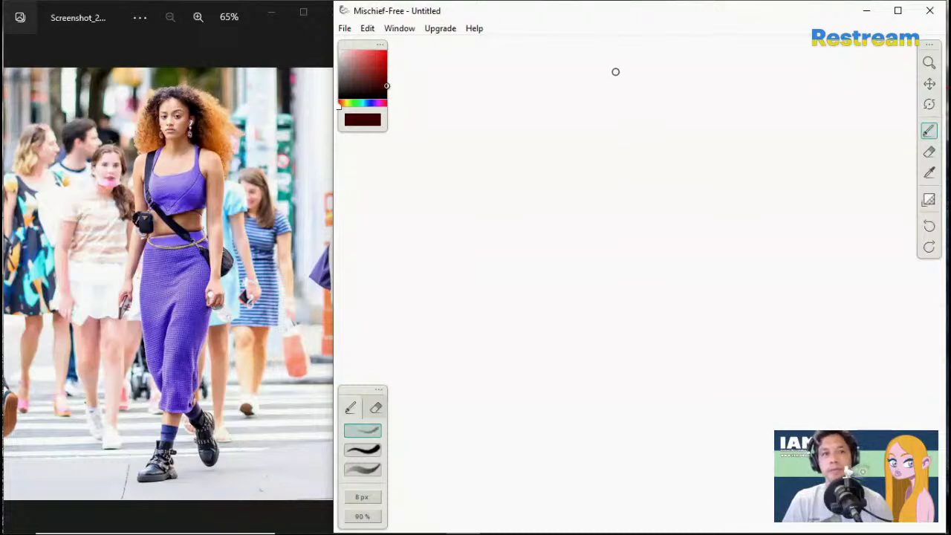
drag(597, 72, 598, 86)
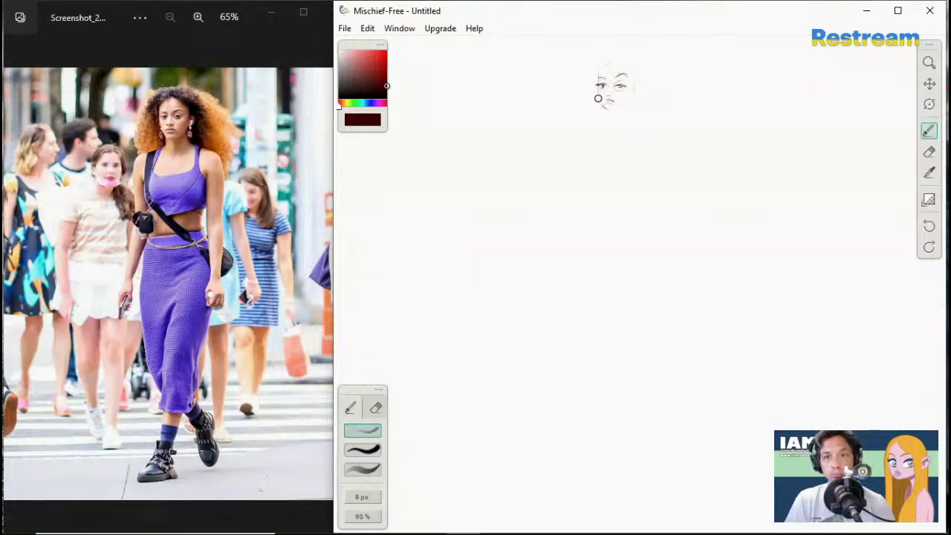
drag(606, 108, 614, 111)
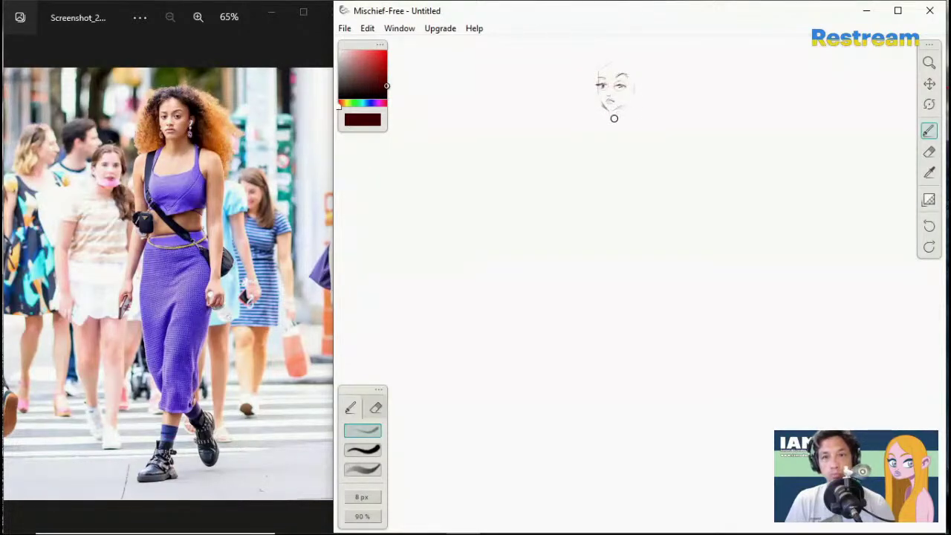
drag(612, 114, 612, 117)
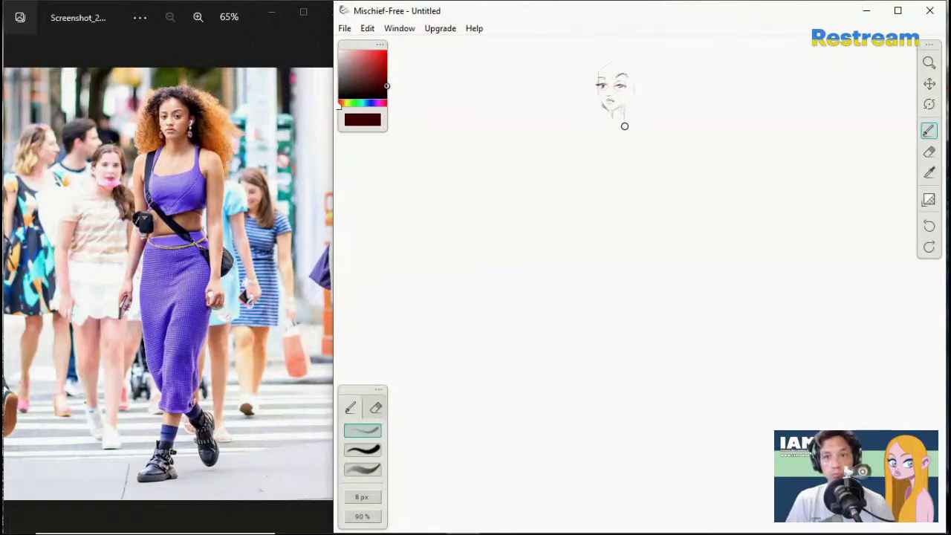
Step: Sketch light guide lines for the shoulders, torso sides, waist and wide hips below the head
mouse_move(605, 127)
mouse_down()
mouse_move(617, 132)
mouse_move(585, 131)
mouse_move(641, 127)
mouse_up()
drag(612, 171, 606, 138)
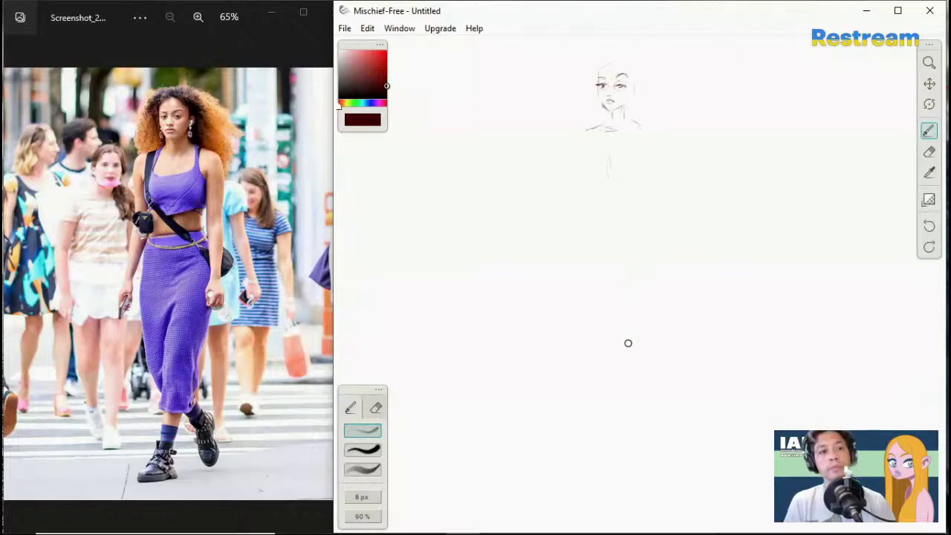
drag(606, 259, 607, 274)
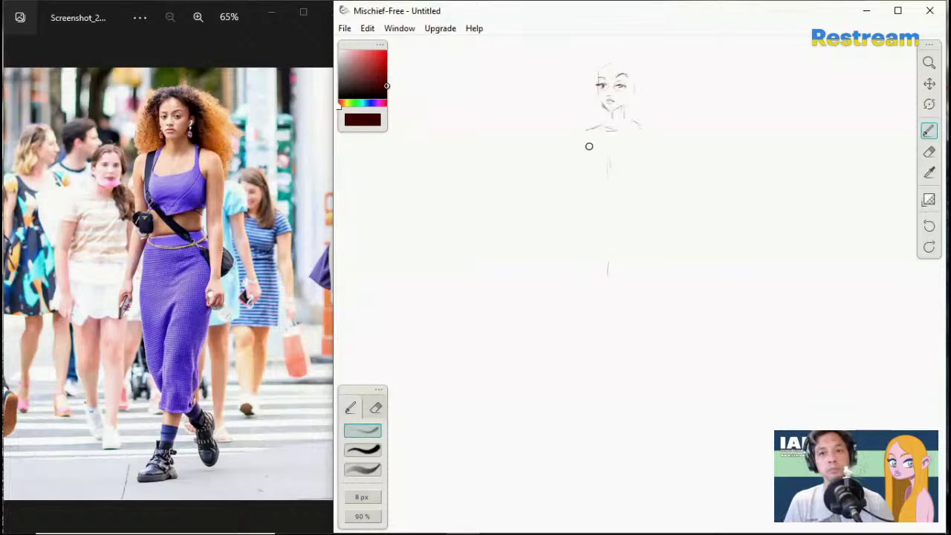
mouse_move(595, 162)
mouse_down()
mouse_move(602, 196)
mouse_move(596, 225)
mouse_move(586, 229)
mouse_up()
mouse_move(582, 286)
mouse_down()
mouse_move(586, 226)
mouse_move(591, 266)
mouse_up()
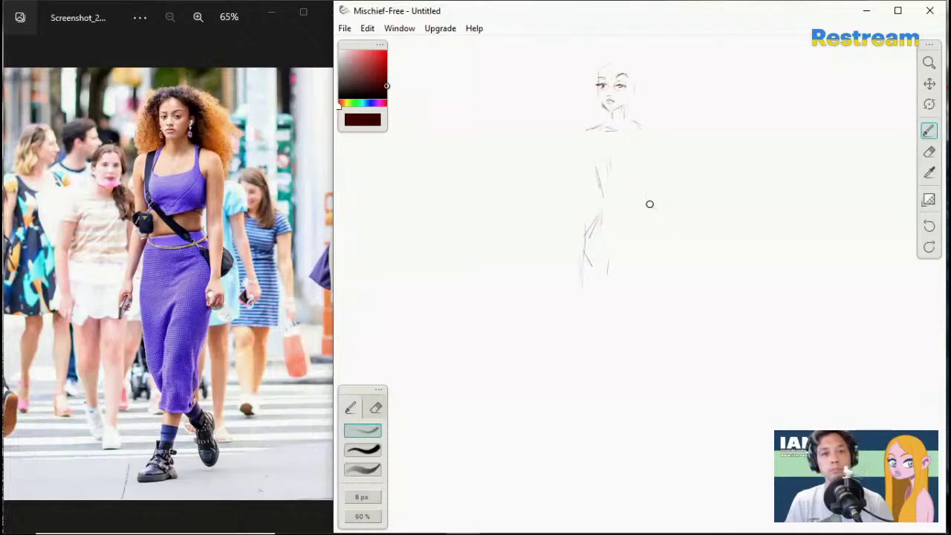
drag(639, 205, 665, 220)
drag(660, 236, 671, 293)
mouse_move(640, 151)
mouse_down()
mouse_move(633, 193)
mouse_move(663, 244)
mouse_up()
mouse_move(641, 210)
mouse_down()
mouse_move(667, 246)
mouse_move(666, 217)
mouse_move(657, 233)
mouse_move(666, 225)
mouse_move(644, 201)
mouse_move(671, 225)
mouse_up()
Step: Erase the short centre guide line between the hips with the eraser at 10 px and 70% opacity
click(929, 152)
key(bracketleft)
click(364, 433)
drag(613, 262, 605, 284)
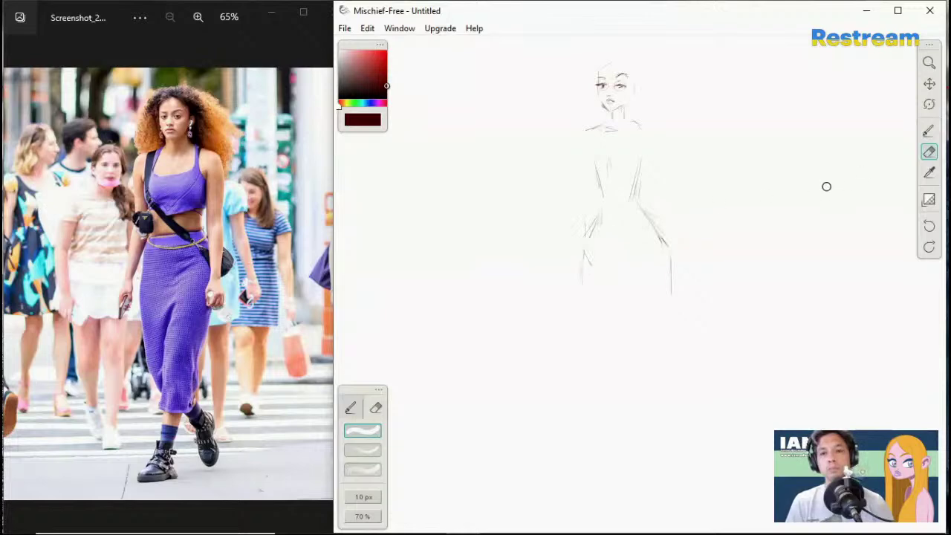
Step: Sketch the front leg's slanting guide lines from hip to ankle with the pencil brush, and mark the foot's position
click(928, 131)
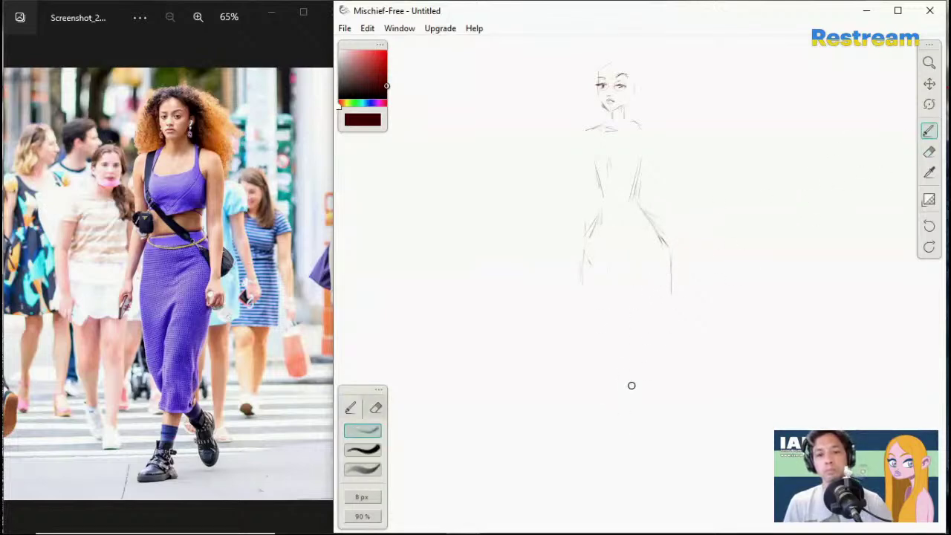
drag(657, 312, 623, 450)
mouse_move(661, 305)
mouse_down()
mouse_move(616, 455)
mouse_move(579, 495)
mouse_move(599, 495)
mouse_up()
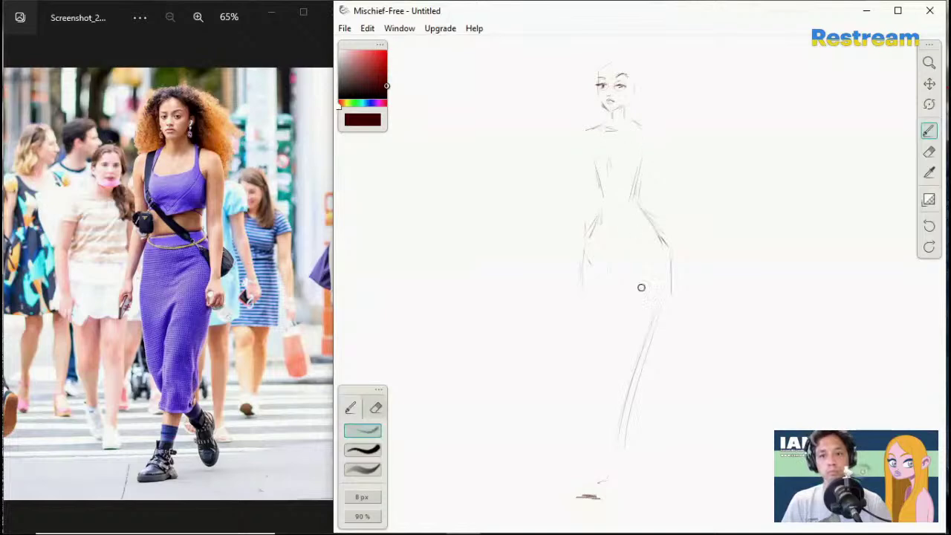
Step: Sketch the front boot with its rounded toe, sole, heel, ankle strap and buckle
drag(616, 496, 621, 492)
mouse_move(562, 492)
mouse_down()
mouse_move(594, 474)
mouse_move(597, 462)
mouse_move(599, 471)
mouse_up()
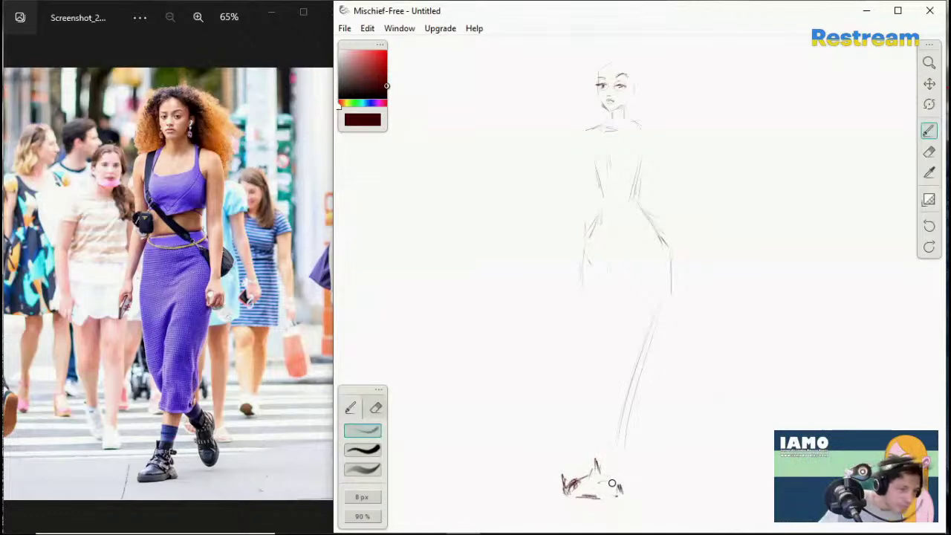
mouse_move(595, 453)
mouse_down()
mouse_move(596, 443)
mouse_move(603, 453)
mouse_move(620, 446)
mouse_move(603, 462)
mouse_move(610, 467)
mouse_up()
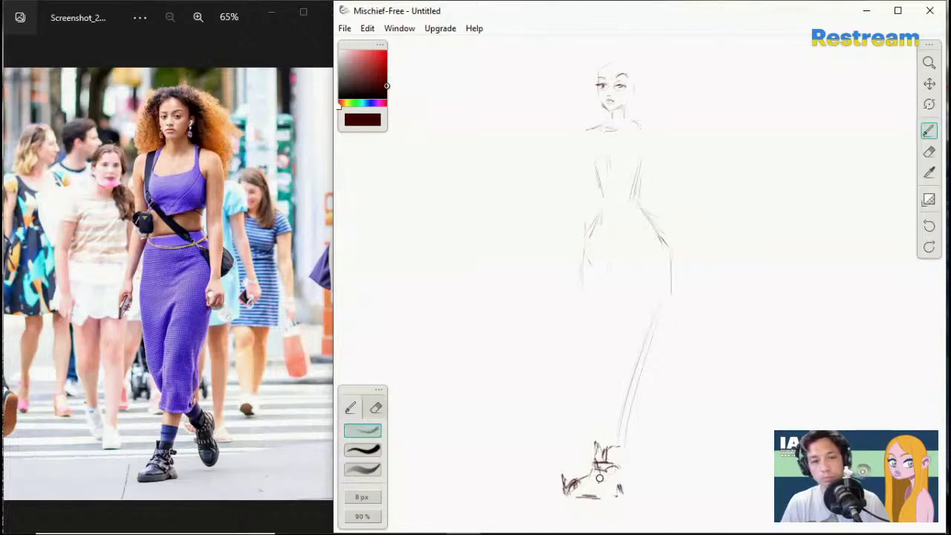
mouse_move(592, 473)
mouse_down()
mouse_move(611, 486)
mouse_move(561, 495)
mouse_move(567, 487)
mouse_move(567, 502)
mouse_move(594, 506)
mouse_up()
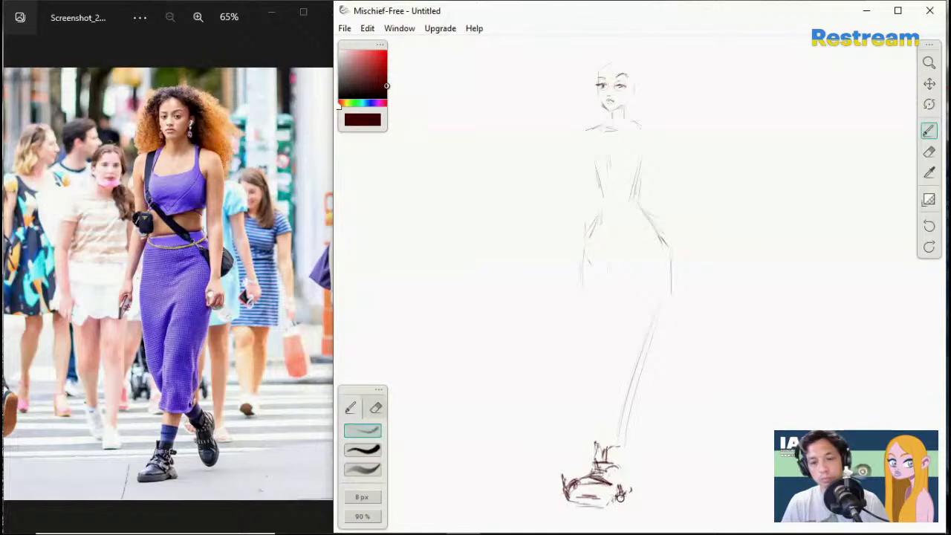
mouse_move(620, 498)
mouse_down()
mouse_move(630, 487)
mouse_move(616, 493)
mouse_up()
drag(613, 454, 611, 470)
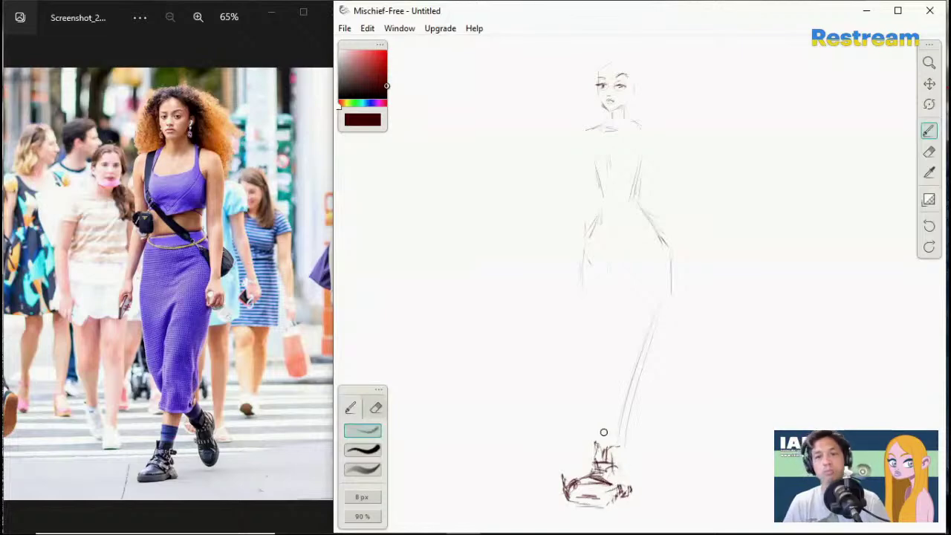
Step: Draw the front leg's inner and outer contours from the ankle to the thigh, with firmer lines along the outer side
drag(618, 412, 615, 433)
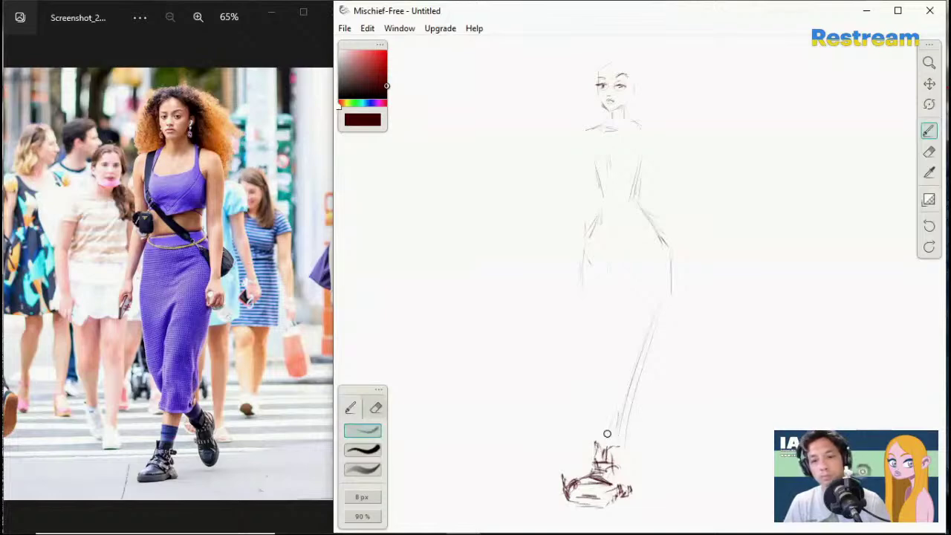
drag(610, 388, 602, 436)
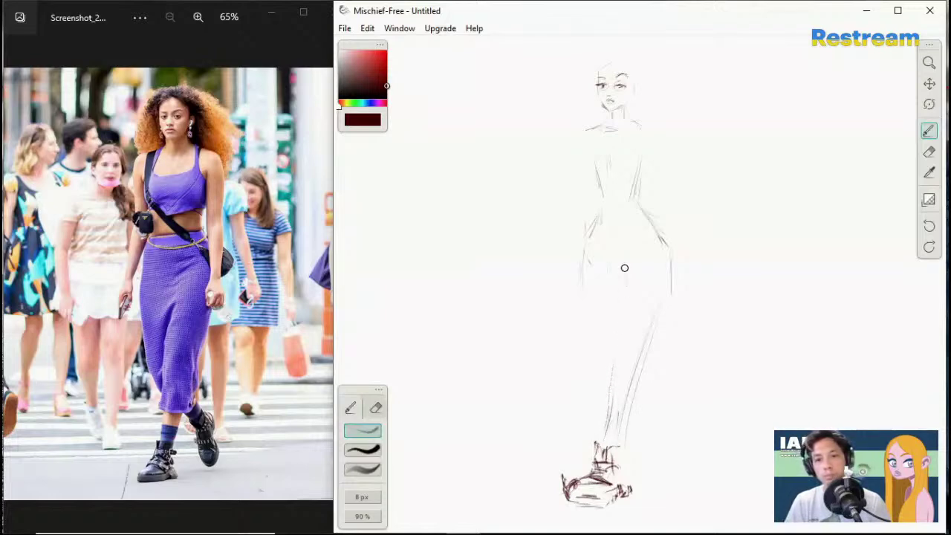
drag(620, 269, 598, 447)
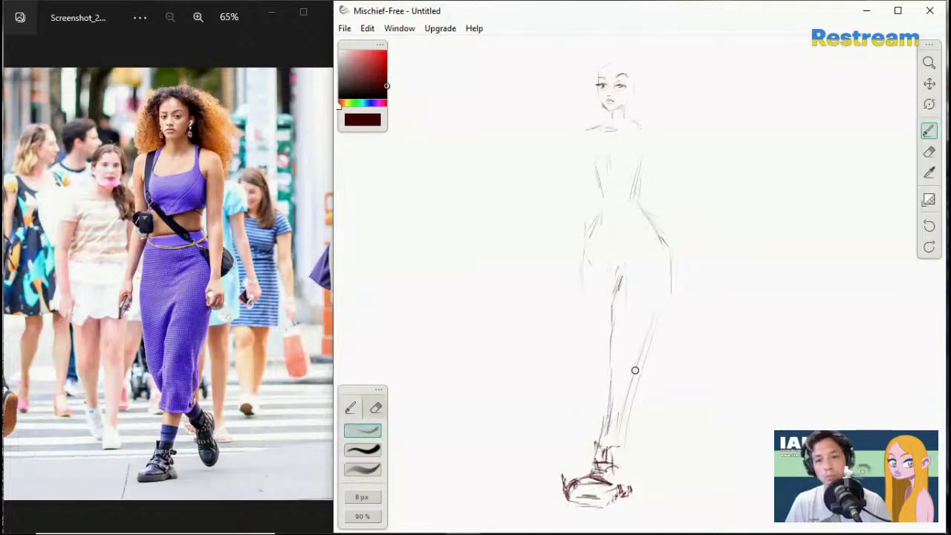
mouse_move(637, 353)
mouse_down()
mouse_move(608, 453)
mouse_move(629, 394)
mouse_move(612, 447)
mouse_move(621, 490)
mouse_up()
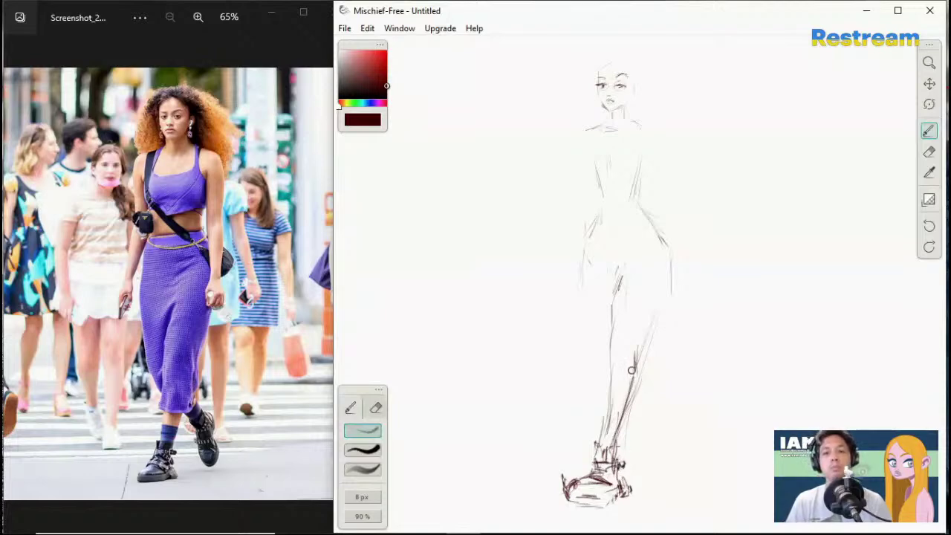
drag(646, 329, 671, 284)
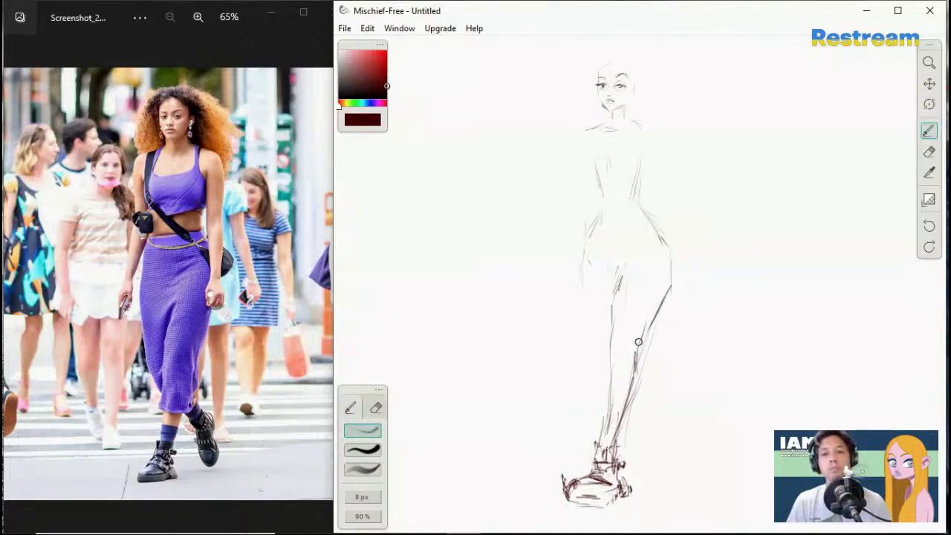
drag(637, 340, 673, 261)
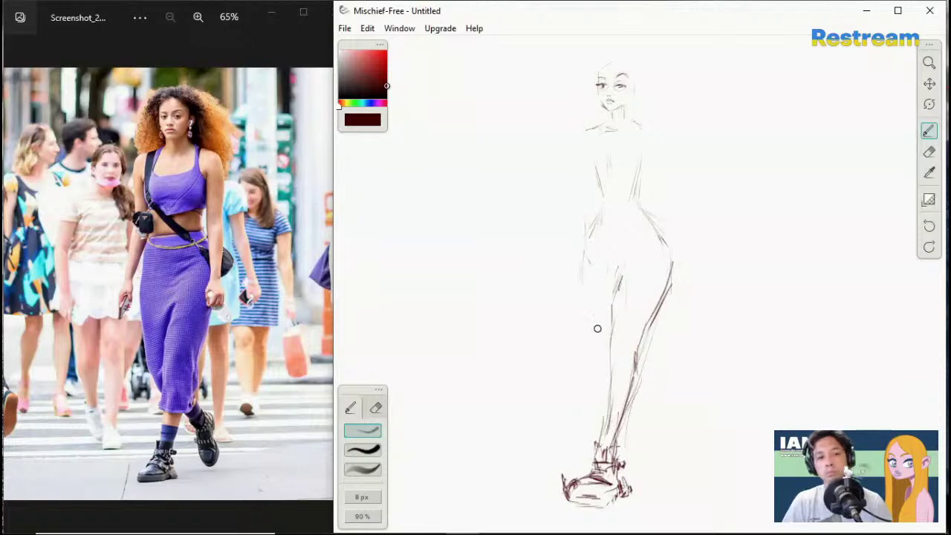
Step: Sketch the rear leg bent at the knee, with its raised boot trailing behind the front ankle
drag(592, 341, 598, 369)
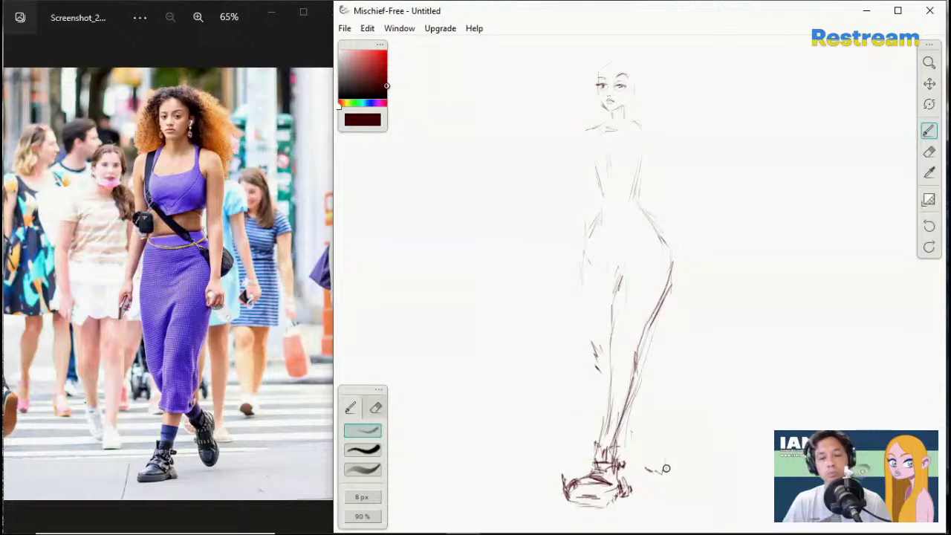
mouse_move(655, 469)
mouse_down()
mouse_move(643, 441)
mouse_move(651, 473)
mouse_move(671, 469)
mouse_move(665, 444)
mouse_up()
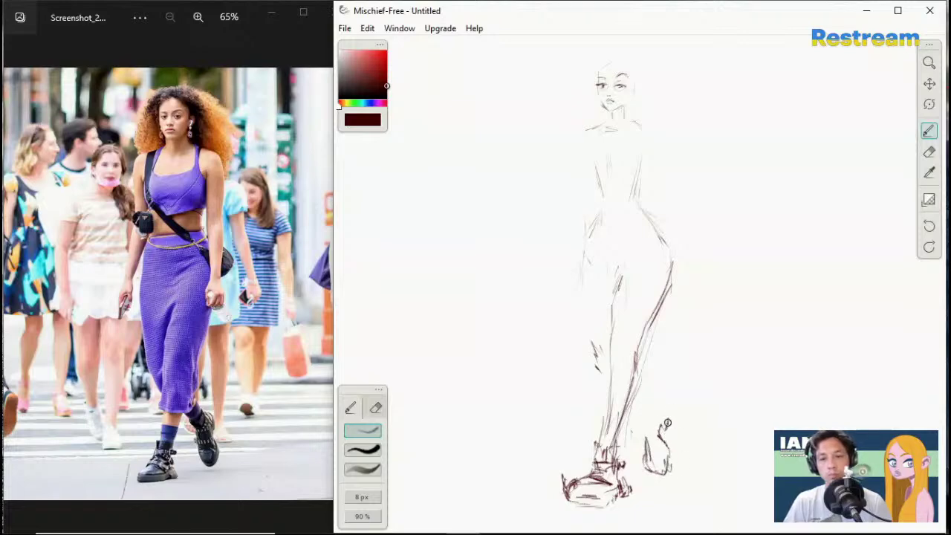
mouse_move(667, 423)
mouse_down()
mouse_move(652, 419)
mouse_move(634, 385)
mouse_move(637, 409)
mouse_move(629, 400)
mouse_move(647, 437)
mouse_move(599, 373)
mouse_move(605, 379)
mouse_move(576, 276)
mouse_up()
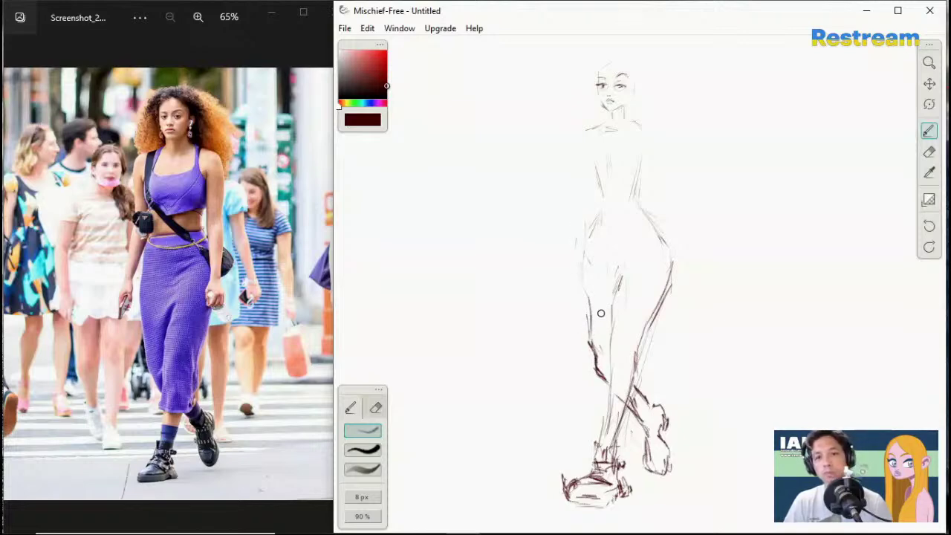
Step: Sketch the long skirt's hem across the shins and its side edges up toward the thighs
mouse_move(622, 412)
mouse_down()
mouse_move(596, 417)
mouse_move(632, 430)
mouse_up()
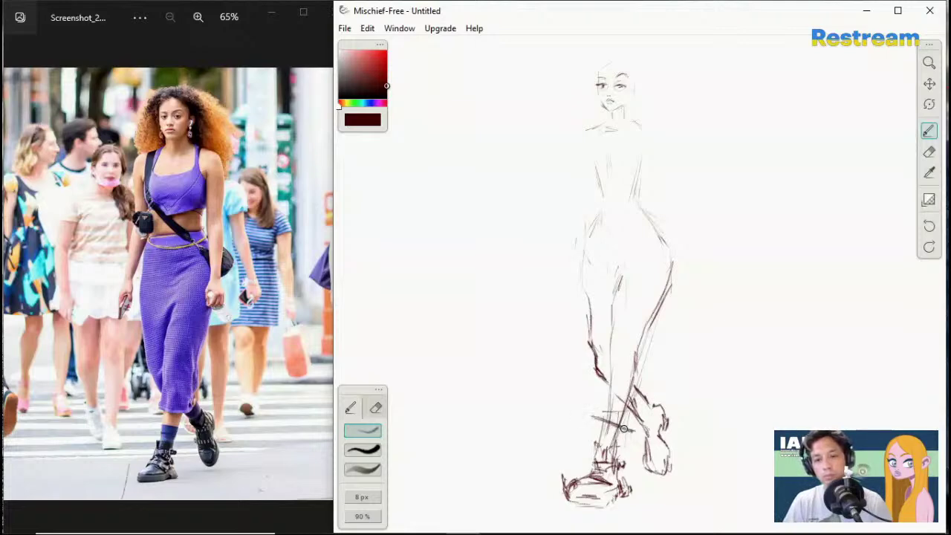
mouse_move(603, 401)
mouse_down()
mouse_move(594, 415)
mouse_move(611, 346)
mouse_up()
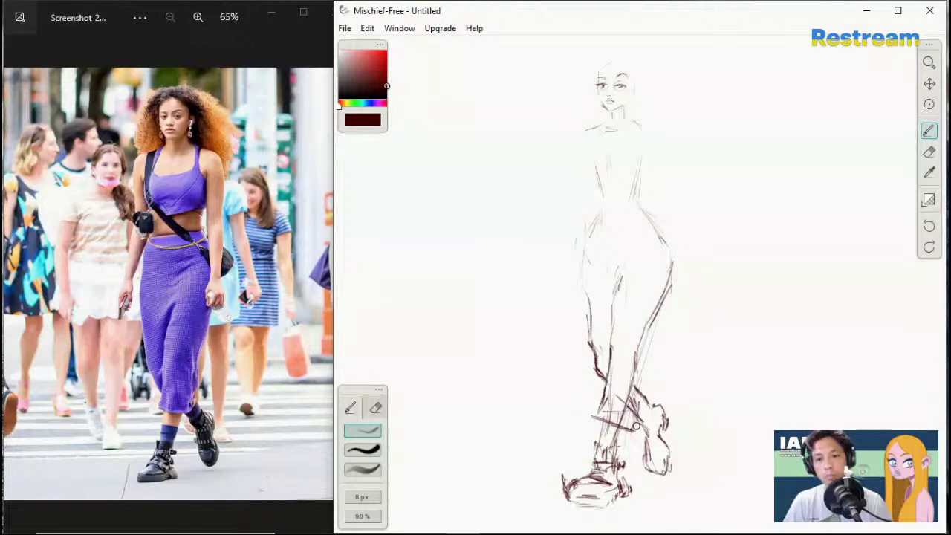
mouse_move(637, 422)
mouse_down()
mouse_move(638, 379)
mouse_move(649, 397)
mouse_move(632, 364)
mouse_move(660, 309)
mouse_move(645, 319)
mouse_move(645, 292)
mouse_up()
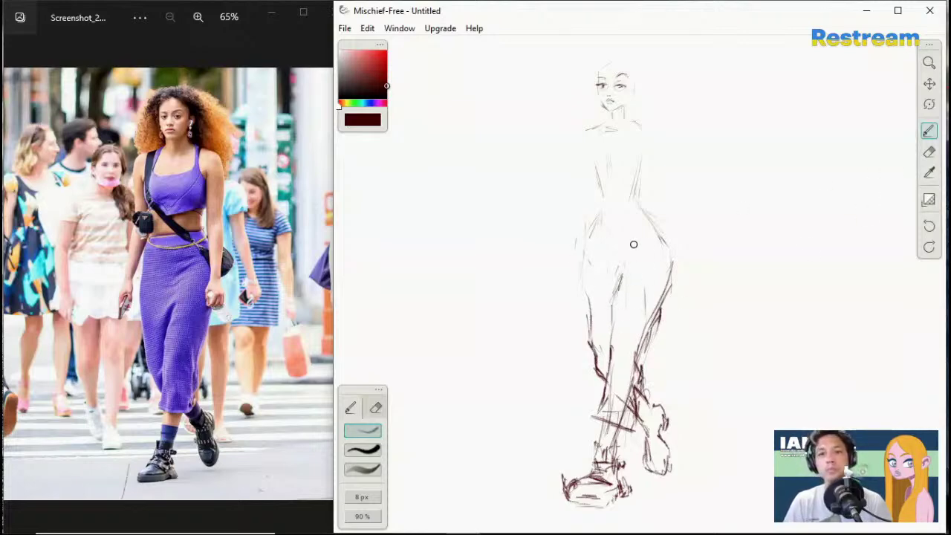
Step: Sketch the skirt's waistband and the crop top with its lower edge, scooped neckline and straps, and extend the shoulder line
mouse_move(610, 219)
mouse_down()
mouse_move(651, 216)
mouse_move(632, 212)
mouse_up()
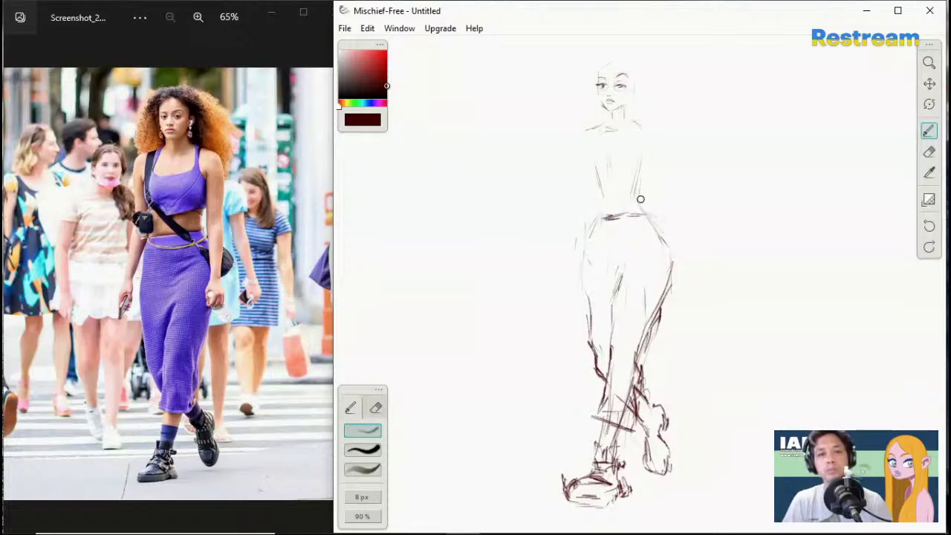
drag(605, 182, 646, 177)
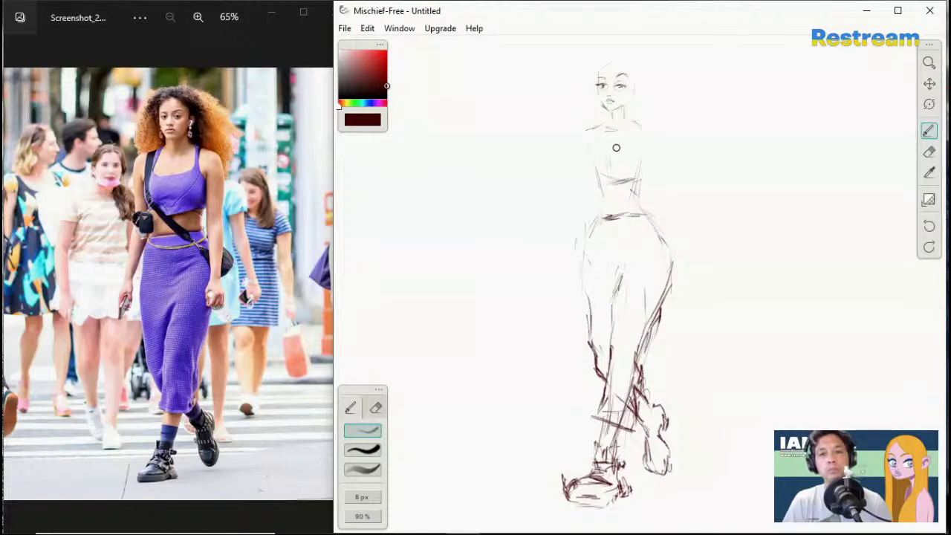
mouse_move(611, 156)
mouse_down()
mouse_move(636, 151)
mouse_move(604, 134)
mouse_move(609, 120)
mouse_move(601, 159)
mouse_move(623, 159)
mouse_move(586, 169)
mouse_up()
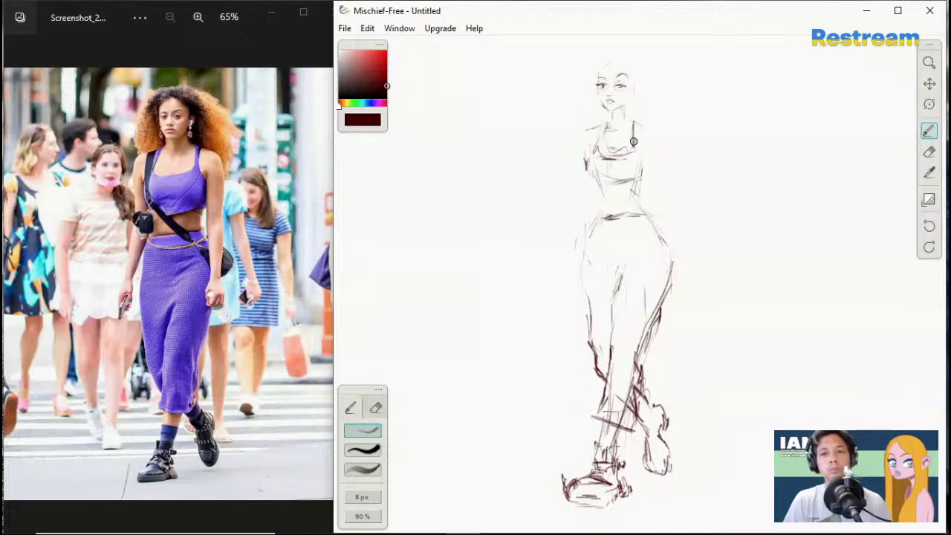
mouse_move(633, 142)
mouse_down()
mouse_move(624, 153)
mouse_move(637, 129)
mouse_move(638, 151)
mouse_up()
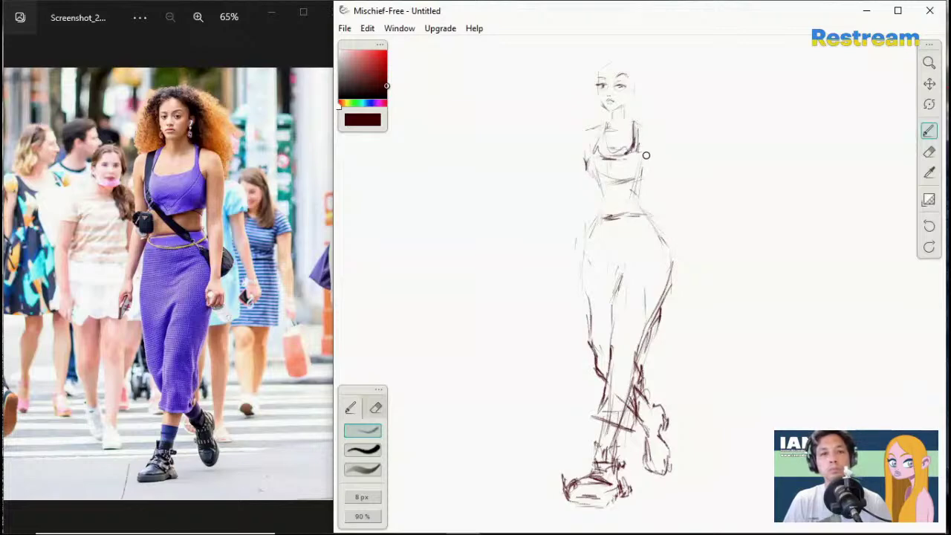
mouse_move(629, 118)
mouse_down()
mouse_move(653, 134)
mouse_move(635, 136)
mouse_move(629, 123)
mouse_move(644, 131)
mouse_up()
Step: Lighten the top's neckline with the eraser at 10 px and 70% opacity, and pencil in the hairline, ear and earrings
click(929, 151)
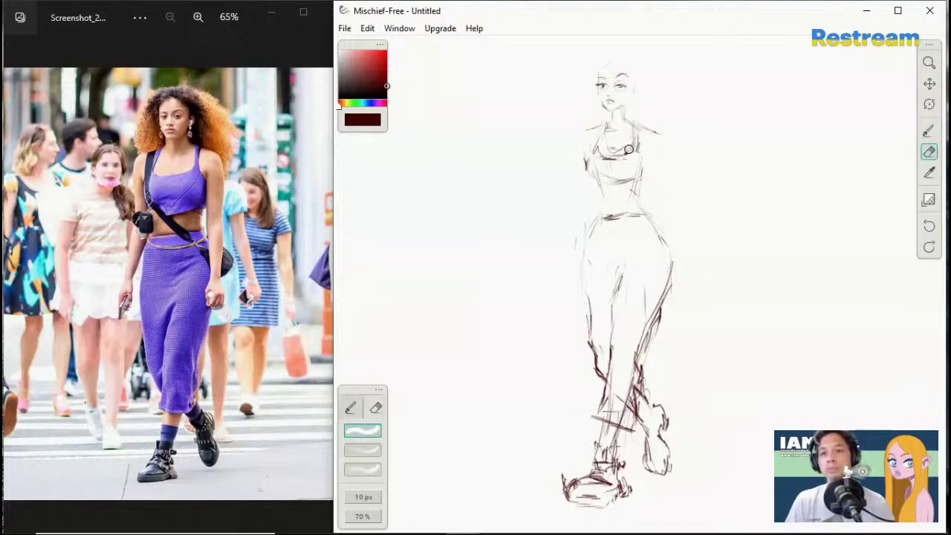
click(928, 134)
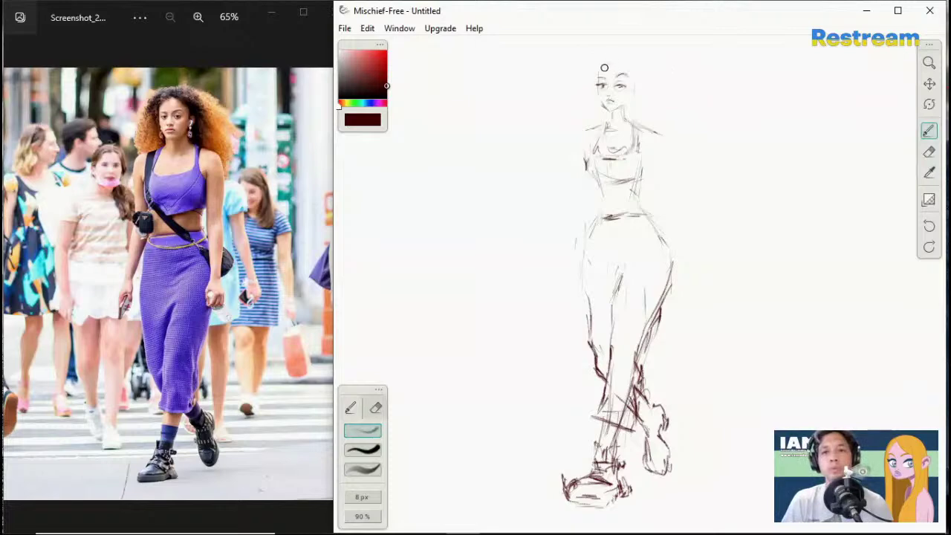
drag(599, 69, 613, 57)
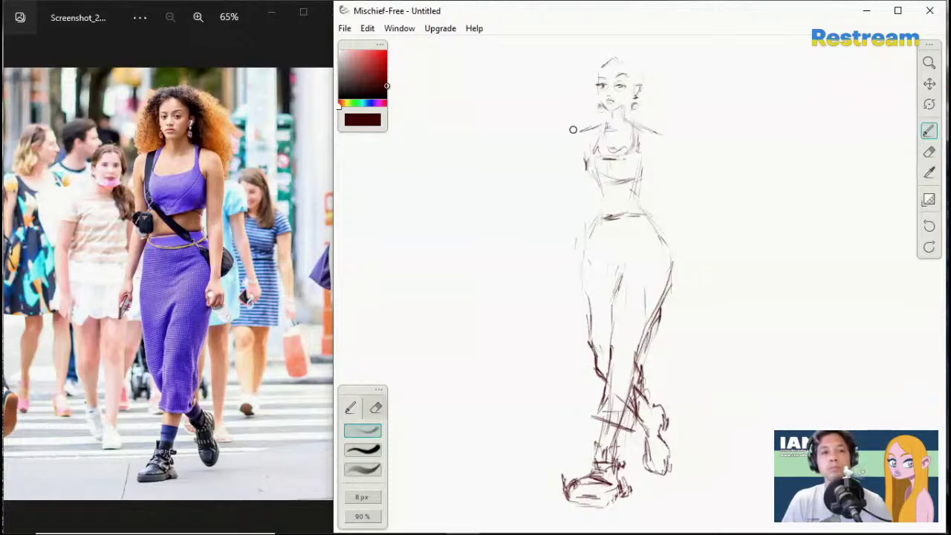
Step: Sketch the outer line of one upper arm and the crossbody strap running diagonally across the torso to the bag at the opposite hip
drag(572, 132, 577, 189)
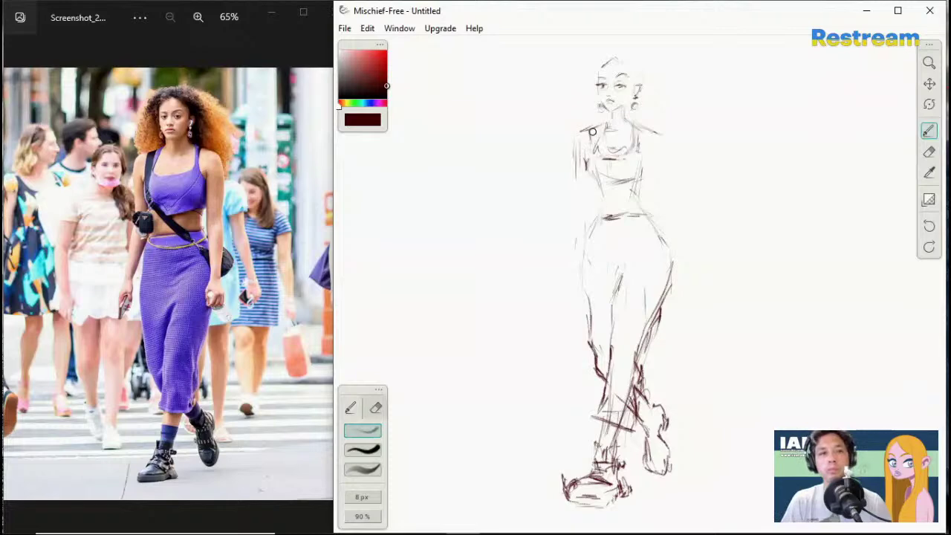
mouse_move(599, 127)
mouse_down()
mouse_move(590, 167)
mouse_move(594, 127)
mouse_move(588, 179)
mouse_up()
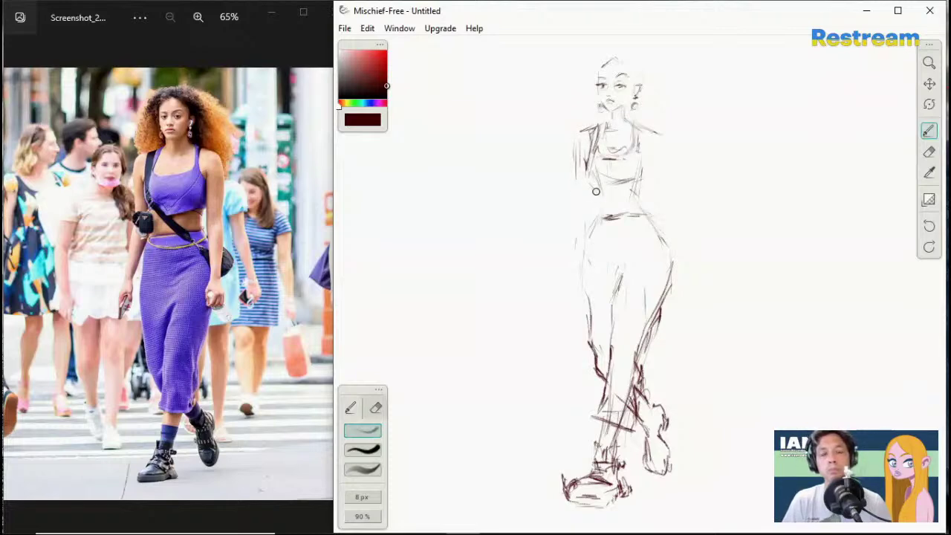
drag(605, 187, 639, 221)
drag(591, 162, 629, 210)
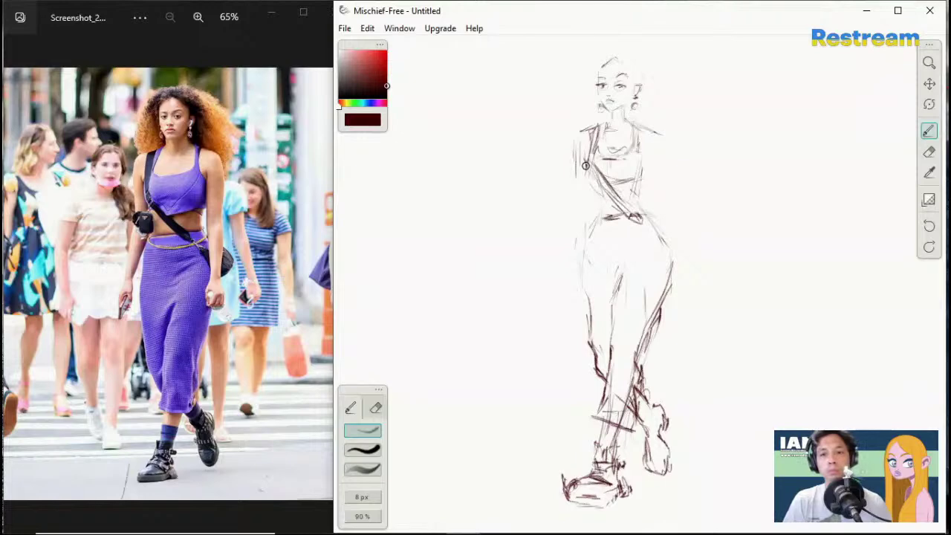
drag(585, 165, 616, 202)
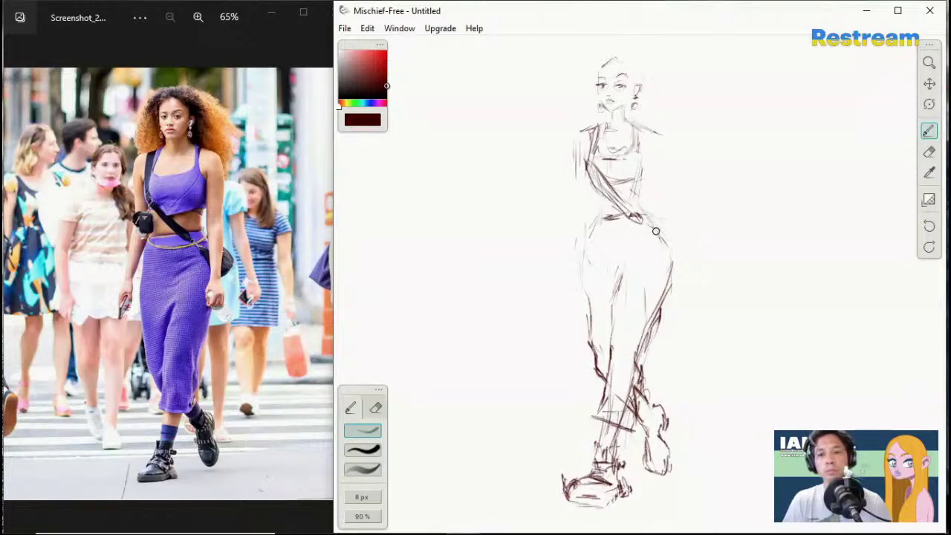
mouse_move(652, 227)
mouse_down()
mouse_move(702, 265)
mouse_move(695, 252)
mouse_move(687, 264)
mouse_move(682, 232)
mouse_move(679, 240)
mouse_move(672, 232)
mouse_move(628, 282)
mouse_move(643, 220)
mouse_move(663, 192)
mouse_move(666, 269)
mouse_up()
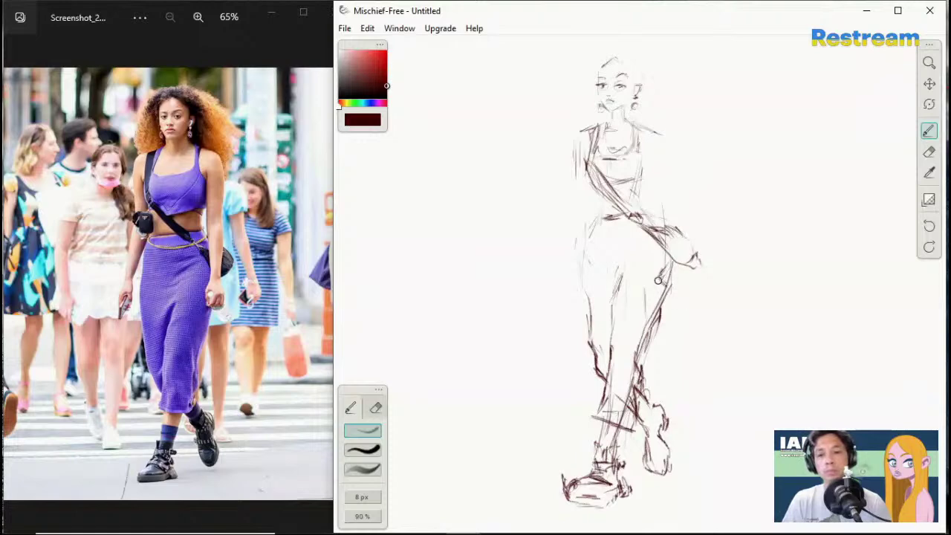
Step: Sketch the clenched hand below the hip bag and the arm lines connecting it up to the shoulder
drag(659, 284, 668, 283)
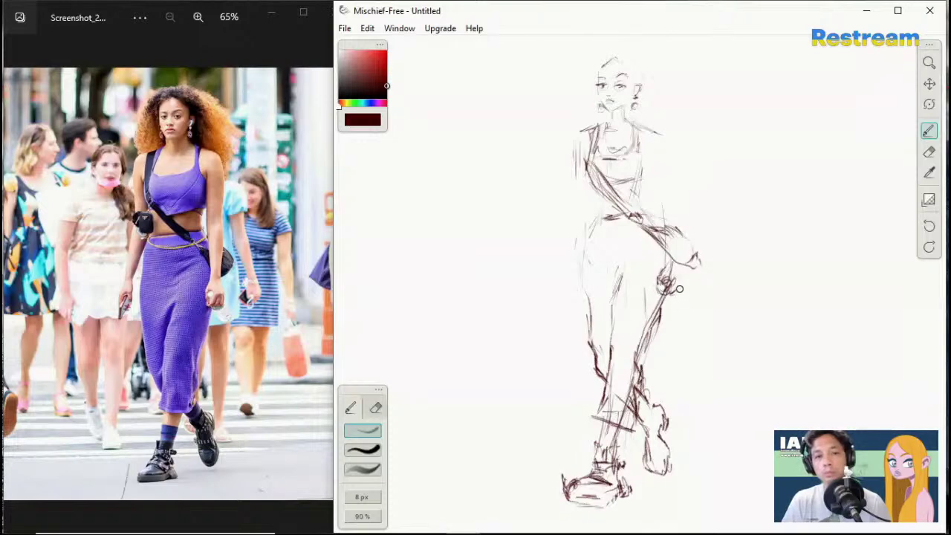
drag(677, 279, 681, 292)
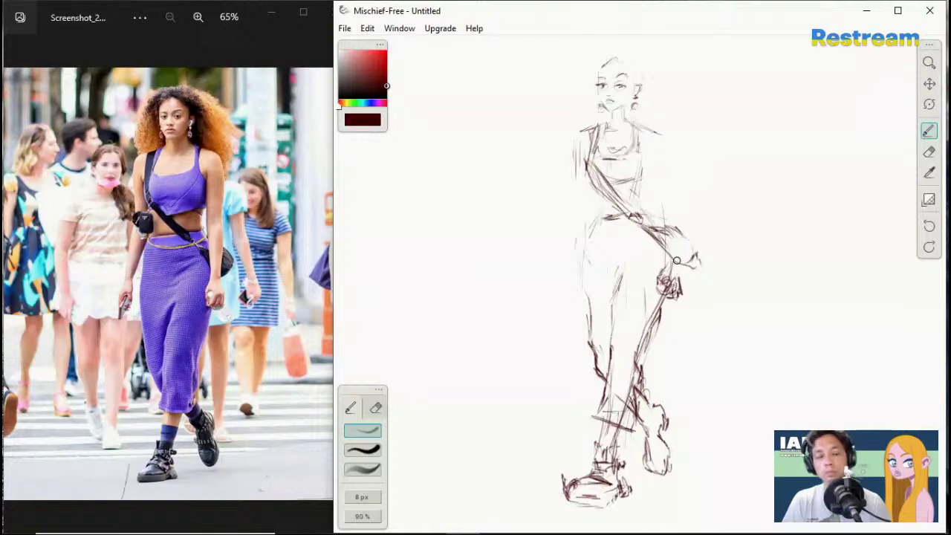
drag(678, 273, 676, 206)
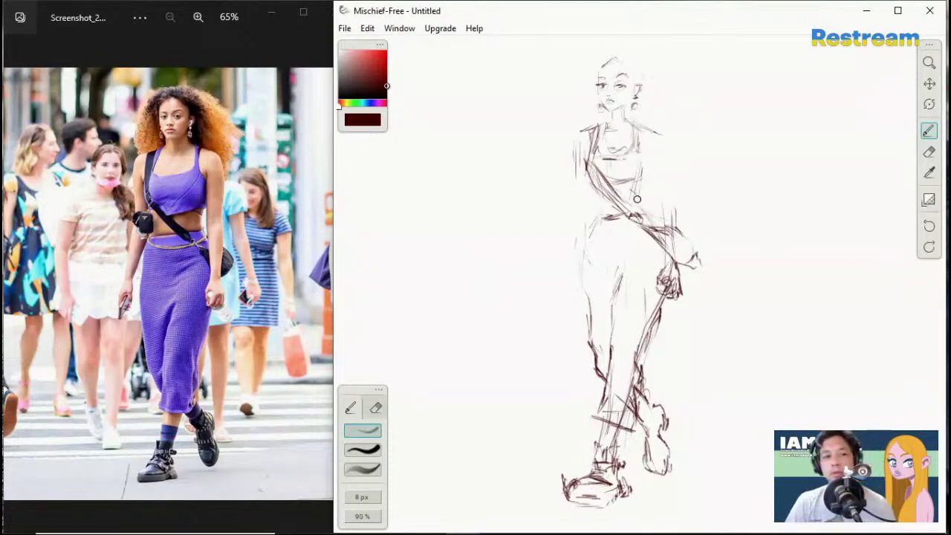
drag(649, 141, 645, 155)
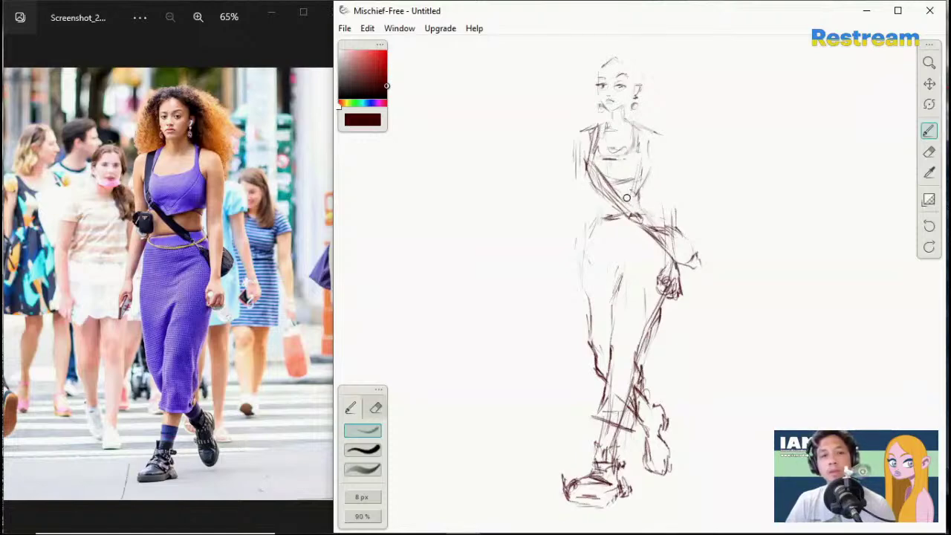
drag(638, 185, 611, 196)
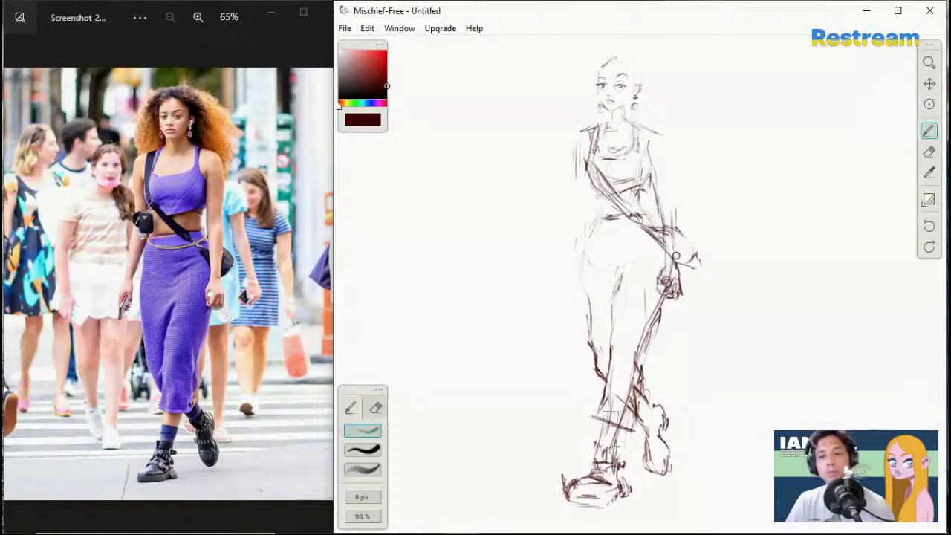
mouse_move(672, 267)
mouse_down()
mouse_move(667, 129)
mouse_move(672, 212)
mouse_up()
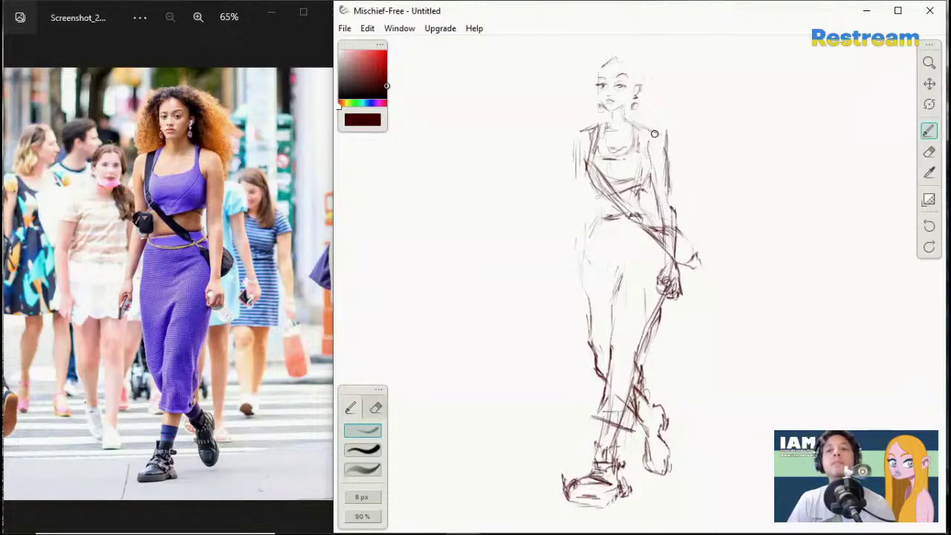
Step: Erase the bag-side arm's outer contour at 10 px and 70% opacity, redraw it closer in, and pencil the skirt's side and waist curve
click(929, 152)
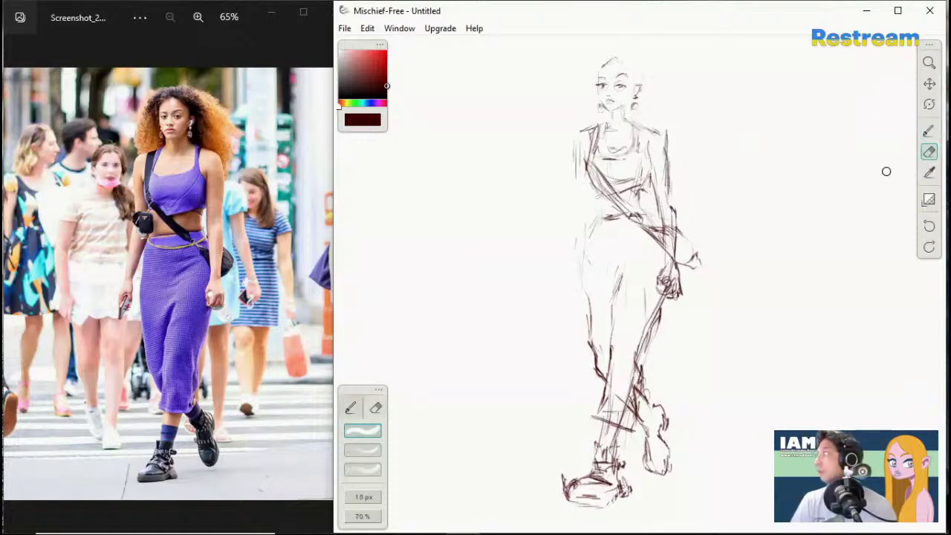
mouse_move(667, 147)
mouse_down()
mouse_move(664, 139)
mouse_move(669, 185)
mouse_up()
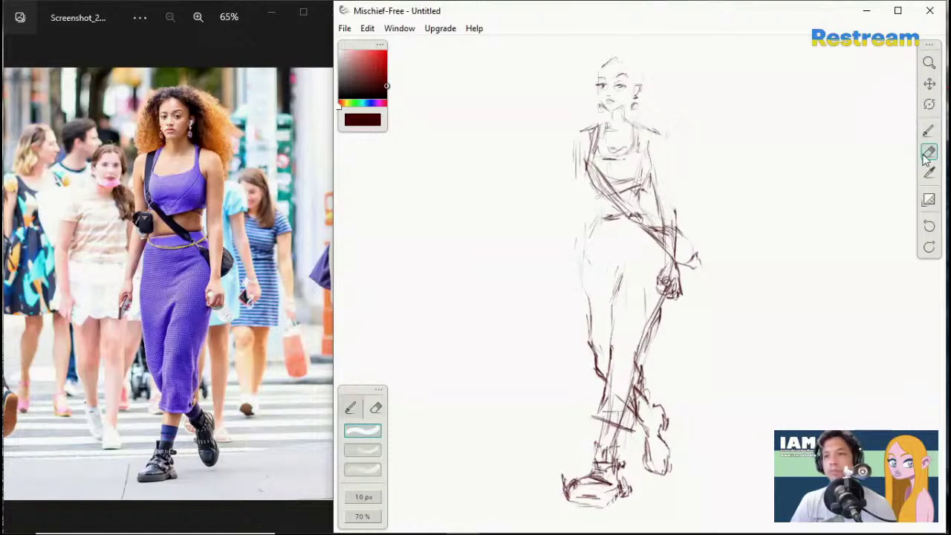
key(b)
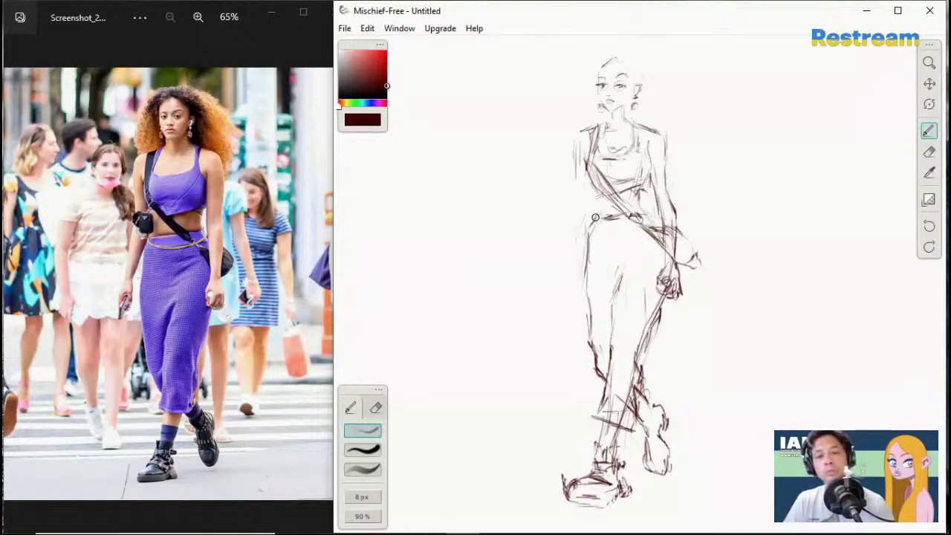
drag(602, 227, 651, 235)
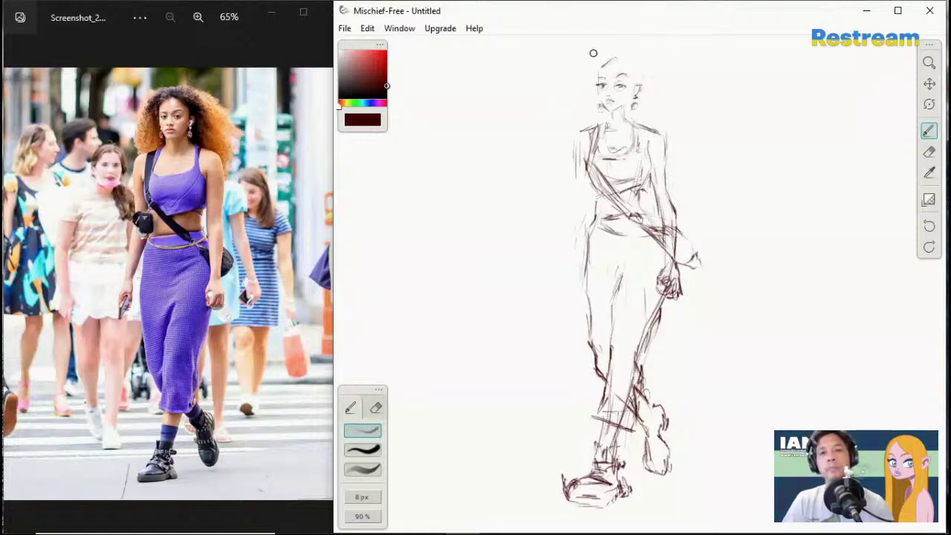
Step: Sketch the voluminous outline of the curly hair around the head and down past the shoulder on the bag side
mouse_move(557, 76)
mouse_down()
mouse_move(566, 70)
mouse_move(558, 121)
mouse_move(569, 134)
mouse_move(573, 67)
mouse_move(588, 59)
mouse_move(654, 57)
mouse_move(711, 90)
mouse_up()
mouse_move(699, 133)
mouse_down()
mouse_move(688, 171)
mouse_move(675, 161)
mouse_move(672, 176)
mouse_move(689, 124)
mouse_up()
mouse_move(672, 71)
mouse_down()
mouse_move(716, 108)
mouse_move(694, 123)
mouse_up()
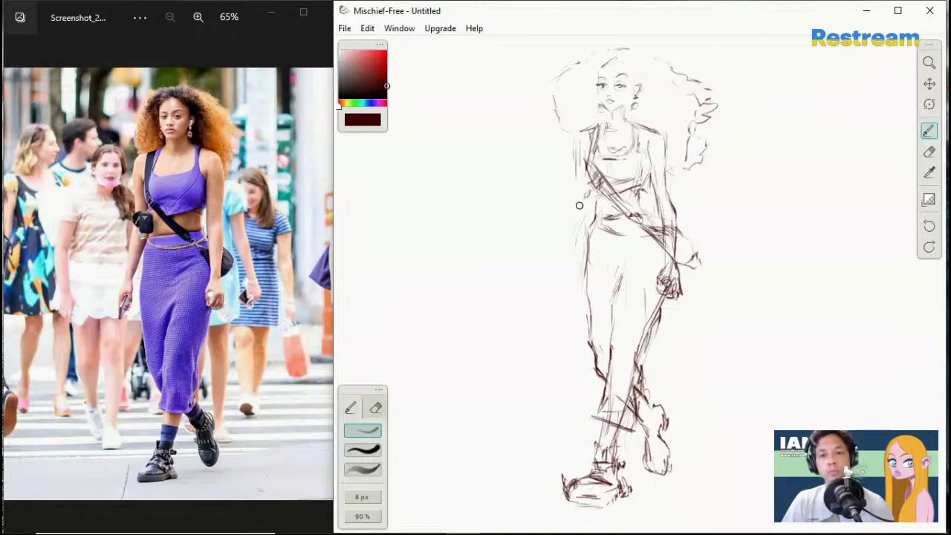
Step: Sketch the waist edge, the small pouch beside the elbow, and the forearm lines on the side opposite the hip bag
drag(594, 220, 595, 199)
drag(587, 227, 573, 256)
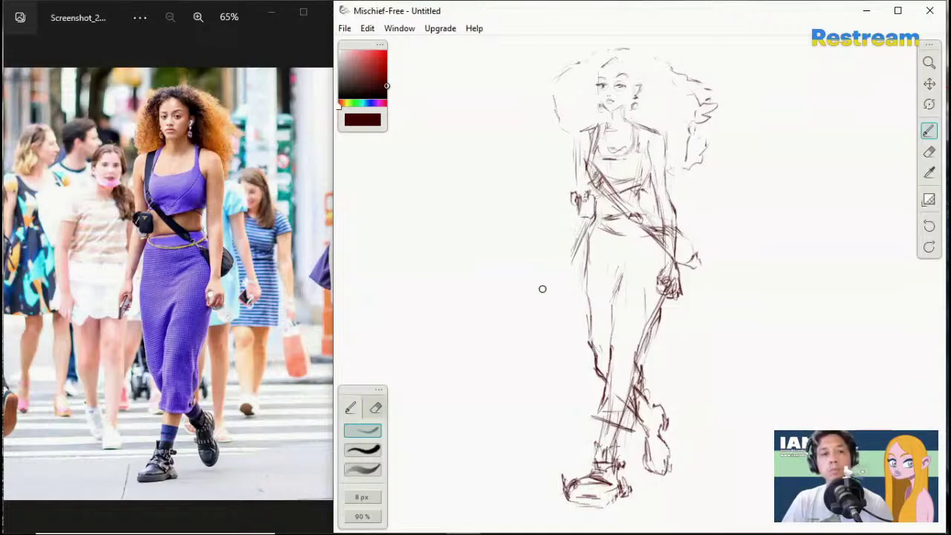
drag(575, 221, 566, 261)
drag(574, 219, 570, 242)
drag(573, 195, 572, 223)
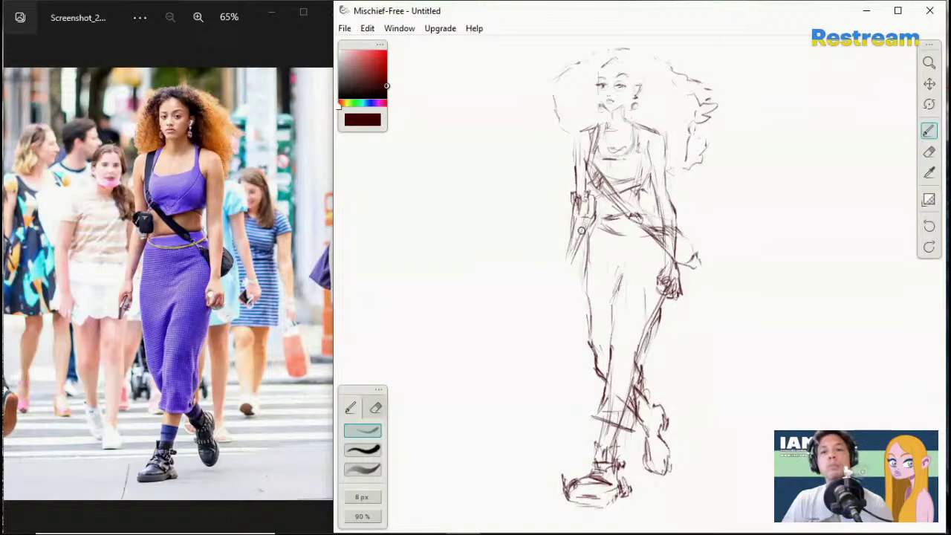
mouse_move(576, 202)
mouse_down()
mouse_move(561, 234)
mouse_move(570, 216)
mouse_move(566, 251)
mouse_up()
Step: Lighten the forearm lines with the eraser and pencil in the wrist and the start of the hand beside the skirt
click(928, 153)
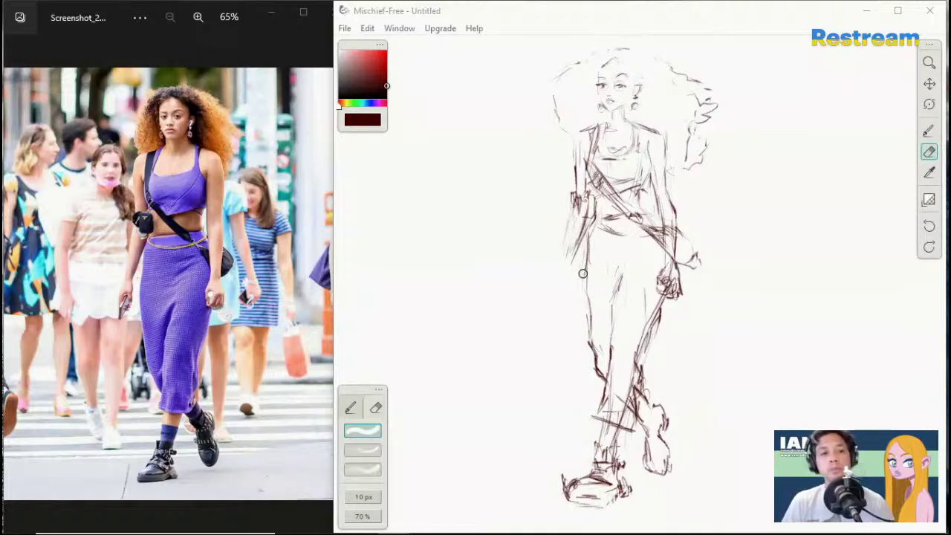
click(929, 131)
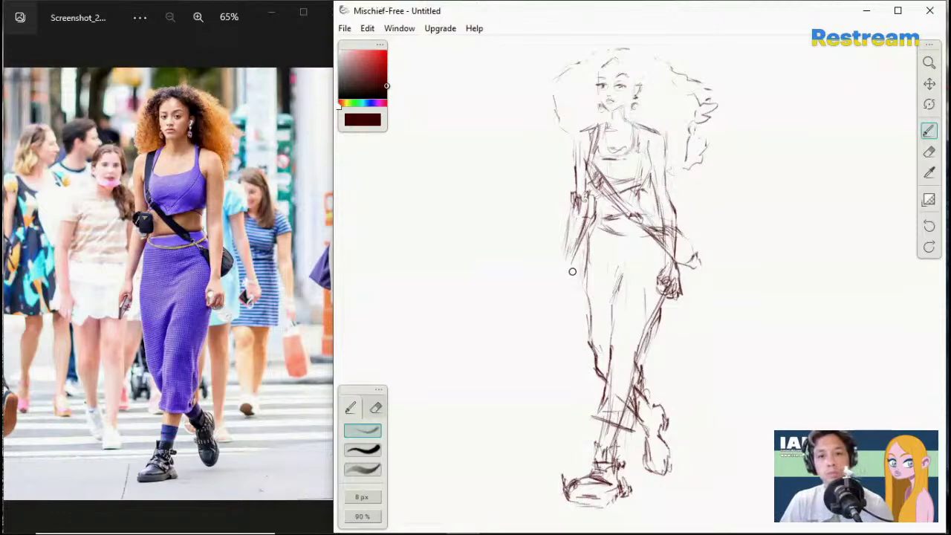
mouse_move(560, 275)
mouse_down()
mouse_move(568, 236)
mouse_move(563, 257)
mouse_up()
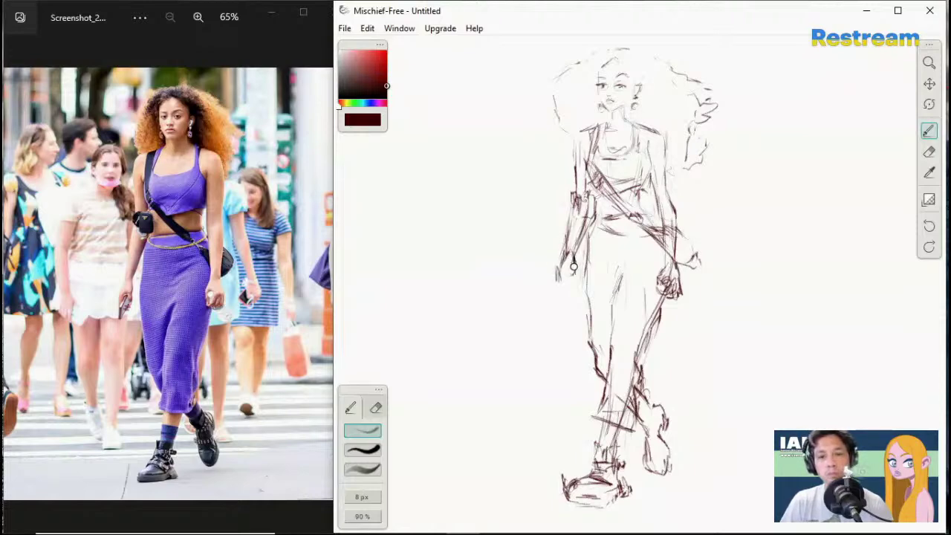
Step: Erase the small pouch and the rough arm contours beside the waist with the 10 px, 70% eraser
click(928, 151)
mouse_move(583, 219)
mouse_down()
mouse_move(577, 247)
mouse_move(564, 244)
mouse_up()
mouse_move(563, 206)
mouse_down()
mouse_move(580, 229)
mouse_move(575, 200)
mouse_move(569, 254)
mouse_move(587, 202)
mouse_move(573, 249)
mouse_up()
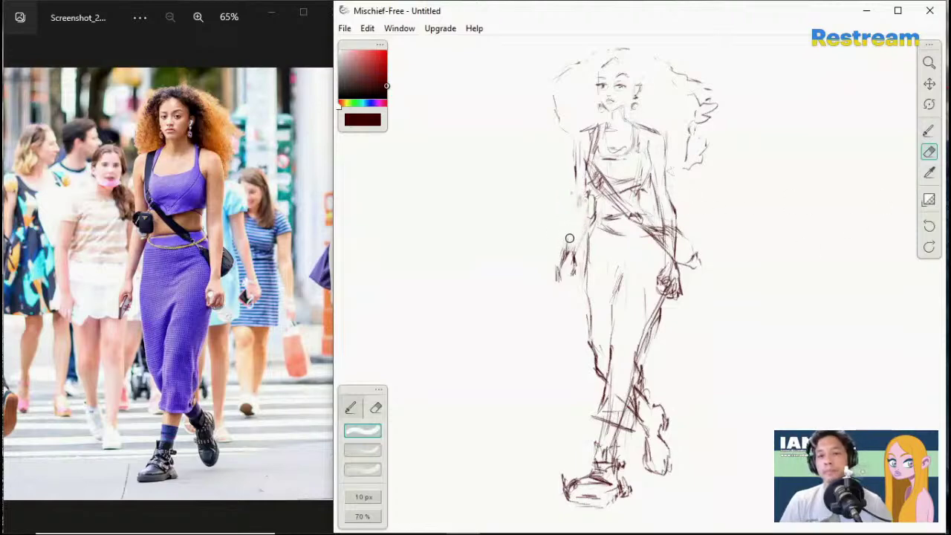
mouse_move(575, 172)
mouse_down()
mouse_move(576, 138)
mouse_move(577, 219)
mouse_move(577, 152)
mouse_move(574, 164)
mouse_move(579, 151)
mouse_move(641, 158)
mouse_move(580, 148)
mouse_move(578, 131)
mouse_move(583, 190)
mouse_up()
Step: Redraw the erased arm with a slimmer contour down to the wrist, and sketch the lowered hand holding a phone
click(927, 131)
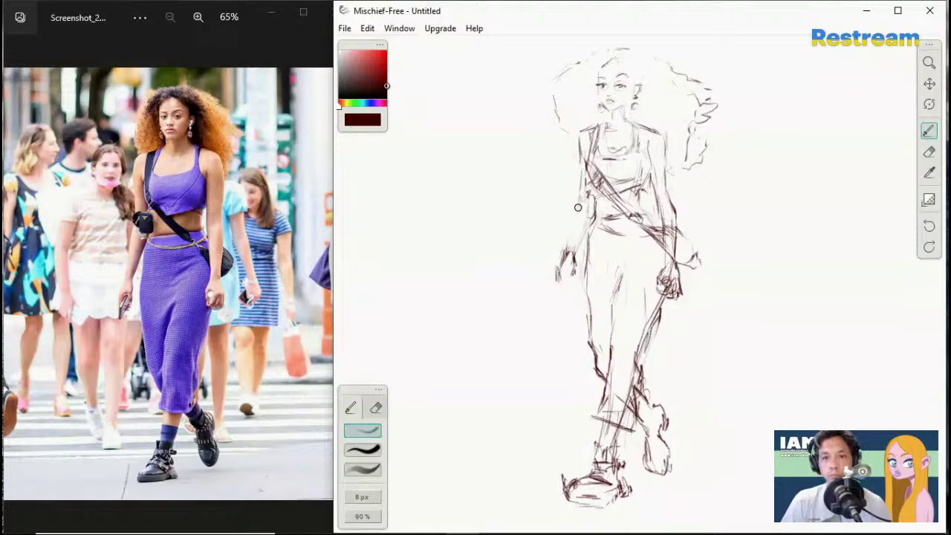
drag(573, 227, 570, 253)
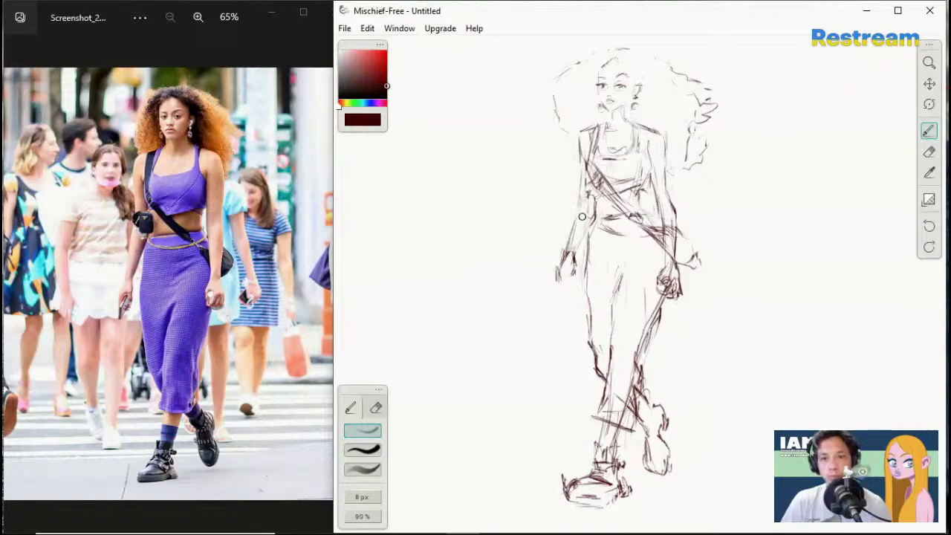
click(928, 151)
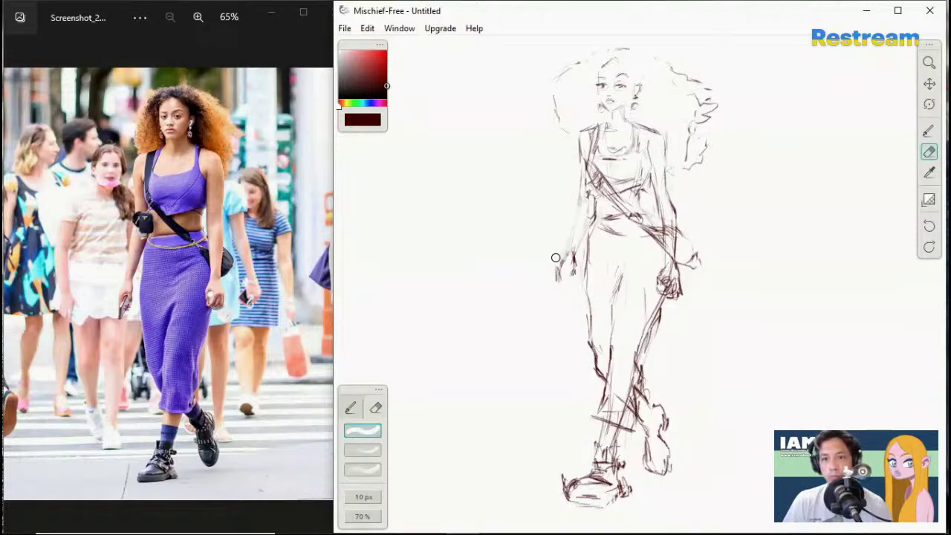
click(929, 130)
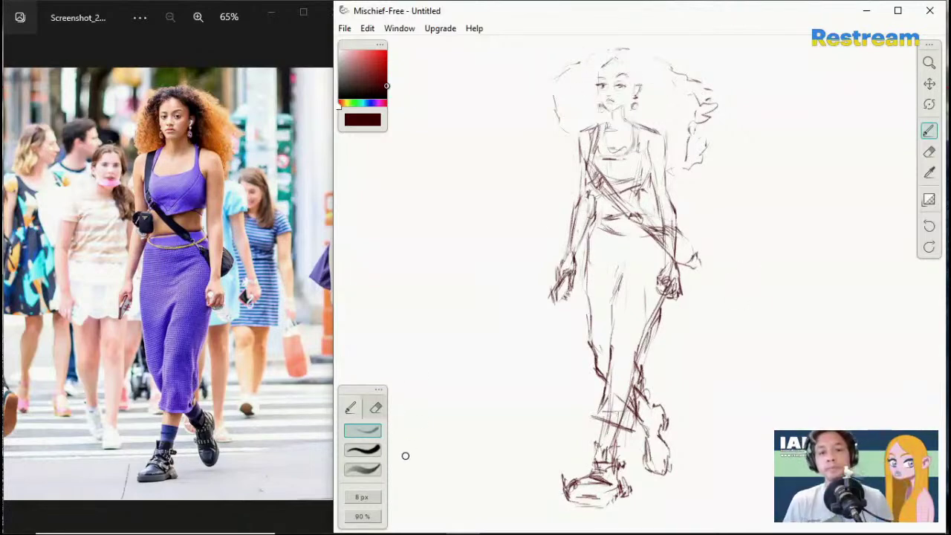
Step: Reinforce the hair outline along its smaller side and crown, plus the hairline and ear, with the 8 px, 90% brush
click(375, 515)
click(373, 467)
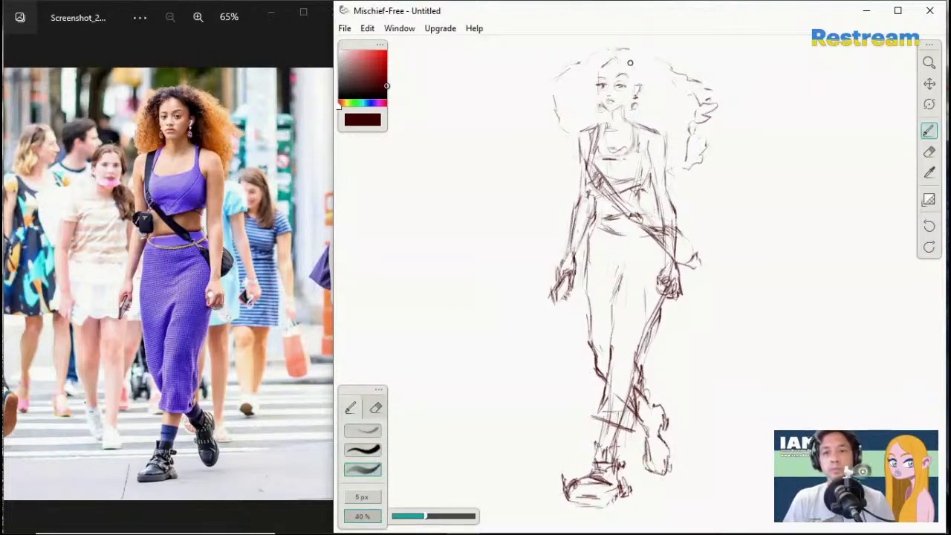
click(364, 430)
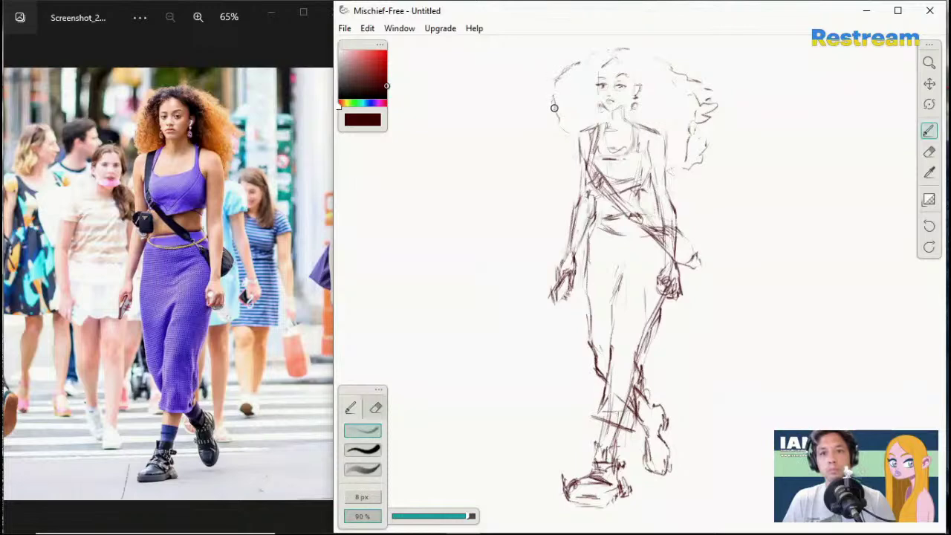
drag(554, 108, 556, 123)
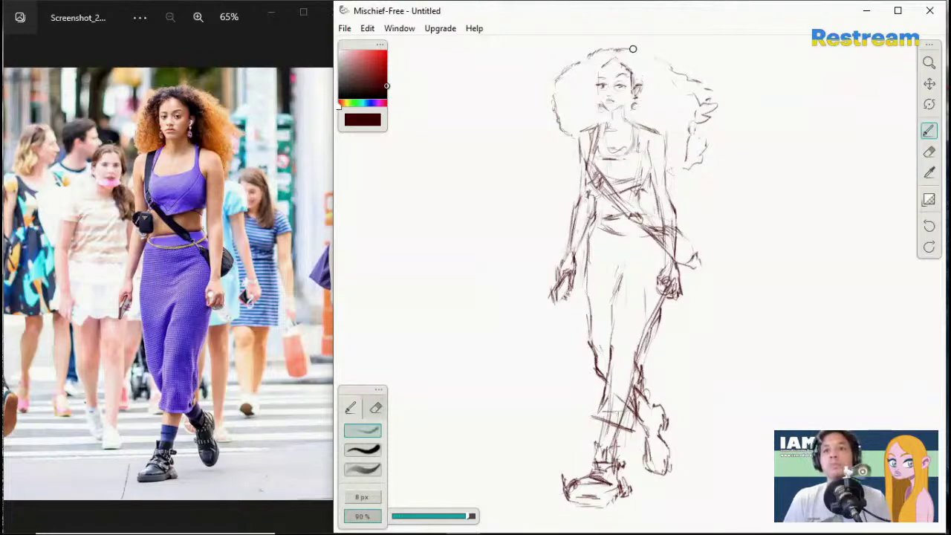
Step: Erase the lower contour of the hair on its fuller side and redraw it as shorter, tighter curls
click(929, 152)
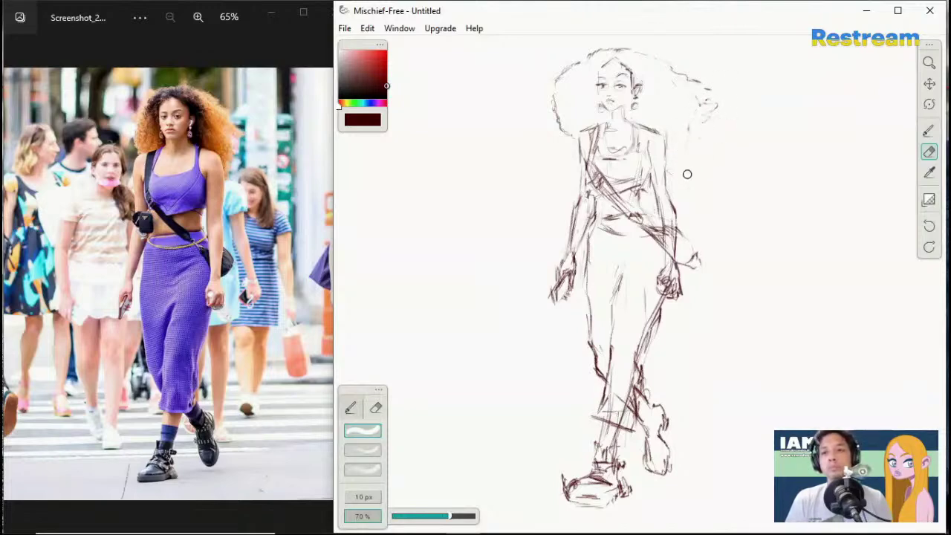
click(928, 131)
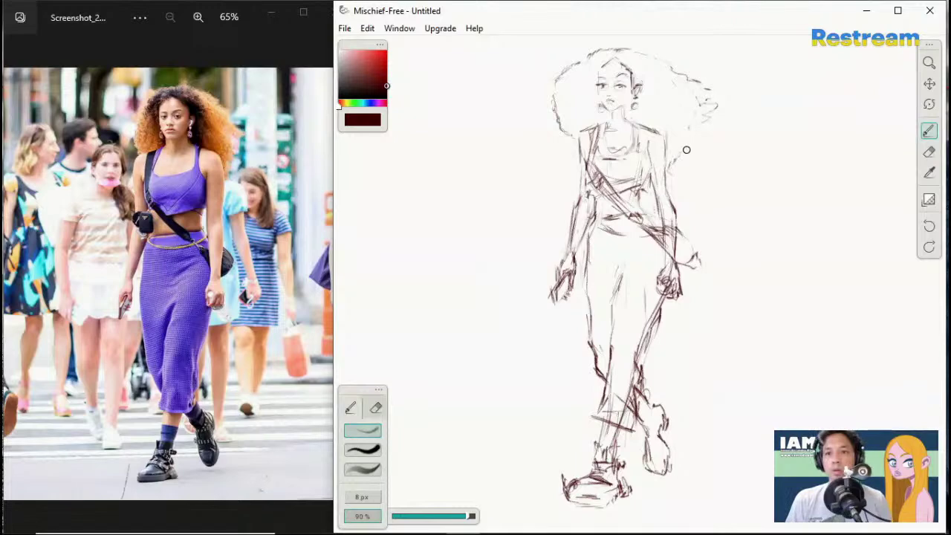
mouse_move(693, 153)
mouse_down()
mouse_move(674, 161)
mouse_move(689, 154)
mouse_move(690, 134)
mouse_move(711, 113)
mouse_move(706, 101)
mouse_move(719, 101)
mouse_up()
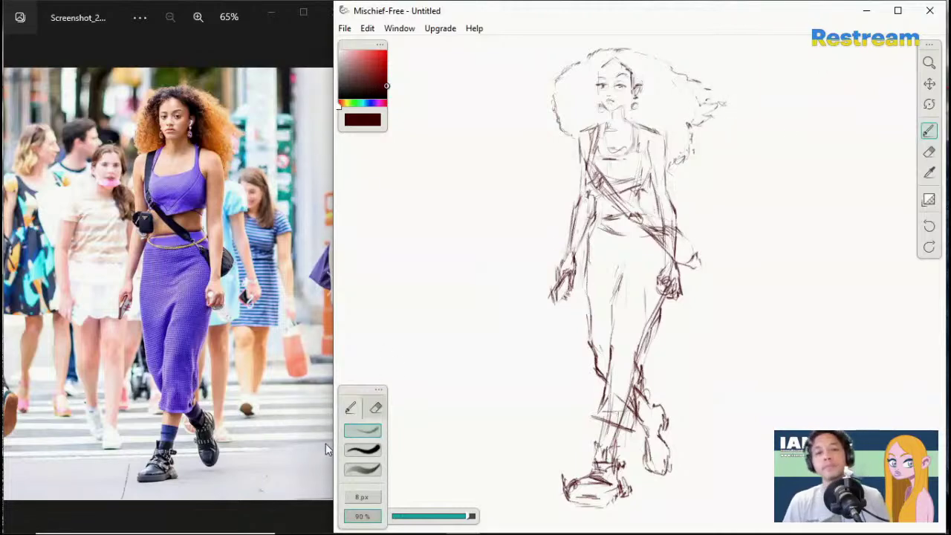
Step: Shade the curly hair mass on both sides of the face with the soft 5 px brush at 40% opacity
click(364, 468)
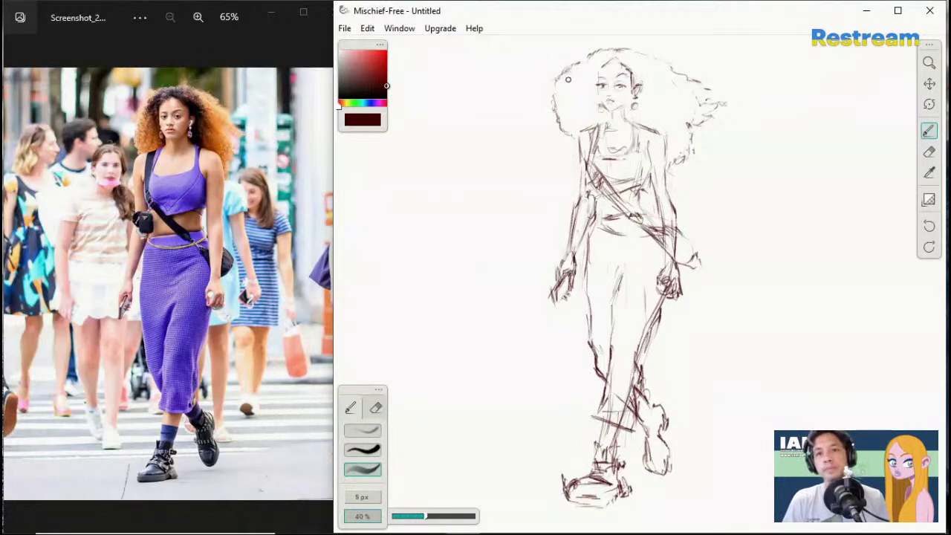
mouse_move(568, 80)
mouse_down()
mouse_move(604, 61)
mouse_move(587, 60)
mouse_move(601, 59)
mouse_move(595, 72)
mouse_move(602, 58)
mouse_move(565, 89)
mouse_move(556, 82)
mouse_move(563, 99)
mouse_move(582, 90)
mouse_move(579, 78)
mouse_move(589, 73)
mouse_move(559, 108)
mouse_move(574, 124)
mouse_move(569, 107)
mouse_move(592, 77)
mouse_move(588, 109)
mouse_move(607, 115)
mouse_move(587, 126)
mouse_move(584, 111)
mouse_move(567, 131)
mouse_move(569, 121)
mouse_move(579, 130)
mouse_move(588, 124)
mouse_move(571, 104)
mouse_move(583, 92)
mouse_move(570, 86)
mouse_move(596, 63)
mouse_move(578, 78)
mouse_move(571, 71)
mouse_move(624, 54)
mouse_move(640, 83)
mouse_move(634, 57)
mouse_move(633, 66)
mouse_move(658, 68)
mouse_move(643, 65)
mouse_move(654, 66)
mouse_move(656, 82)
mouse_move(643, 114)
mouse_move(657, 68)
mouse_move(664, 82)
mouse_move(697, 84)
mouse_move(695, 95)
mouse_move(645, 92)
mouse_move(676, 85)
mouse_move(644, 109)
mouse_move(659, 126)
mouse_move(674, 108)
mouse_move(671, 160)
mouse_move(688, 144)
mouse_move(686, 108)
mouse_move(695, 115)
mouse_move(706, 104)
mouse_move(714, 120)
mouse_move(665, 79)
mouse_move(694, 98)
mouse_move(640, 95)
mouse_up()
mouse_move(593, 70)
mouse_down()
mouse_move(589, 58)
mouse_move(583, 88)
mouse_move(594, 58)
mouse_move(600, 67)
mouse_move(612, 53)
mouse_move(632, 67)
mouse_move(646, 79)
mouse_move(646, 104)
mouse_move(633, 116)
mouse_move(655, 116)
mouse_up()
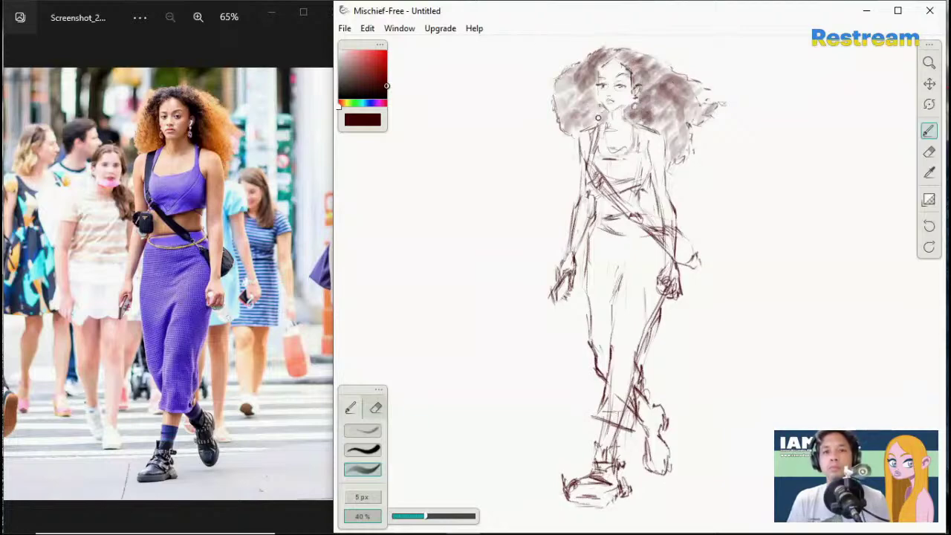
mouse_move(597, 118)
mouse_down()
mouse_move(584, 89)
mouse_move(592, 95)
mouse_move(570, 83)
mouse_move(581, 89)
mouse_move(574, 100)
mouse_move(587, 104)
mouse_move(658, 97)
mouse_up()
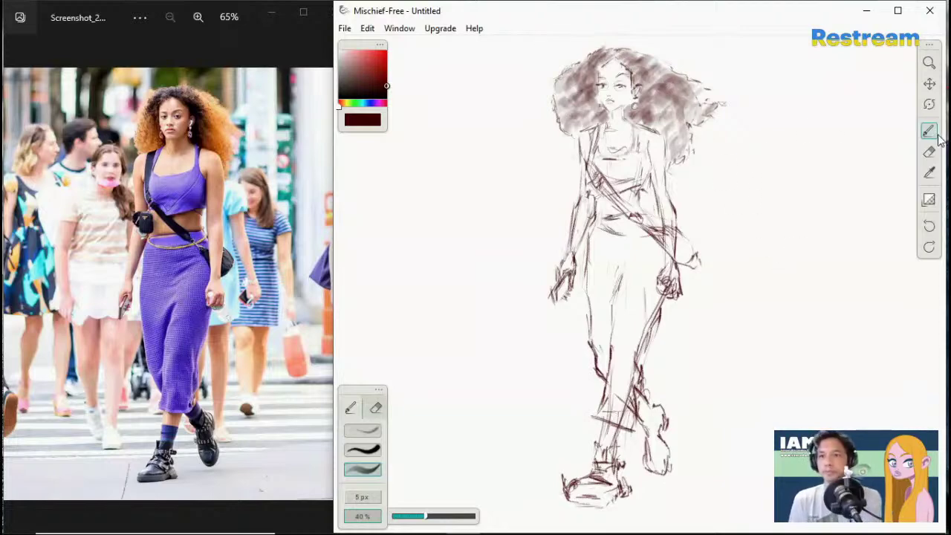
Step: Deepen the hair shading beside the neck, along the cheek and around the hairline with the soft 5 px, 40% brush
mouse_move(659, 119)
mouse_down()
mouse_move(668, 124)
mouse_move(657, 126)
mouse_up()
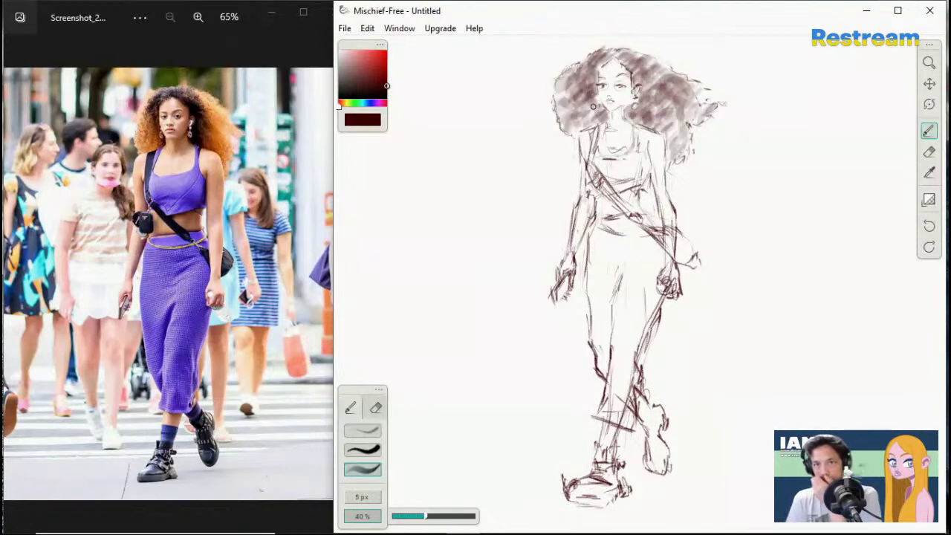
drag(596, 116, 596, 103)
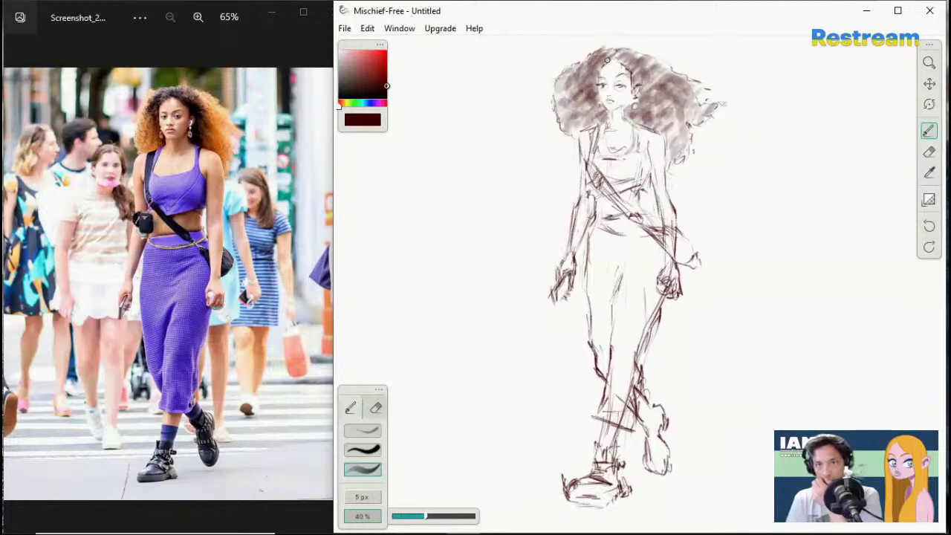
mouse_move(621, 60)
mouse_down()
mouse_move(635, 65)
mouse_move(635, 79)
mouse_up()
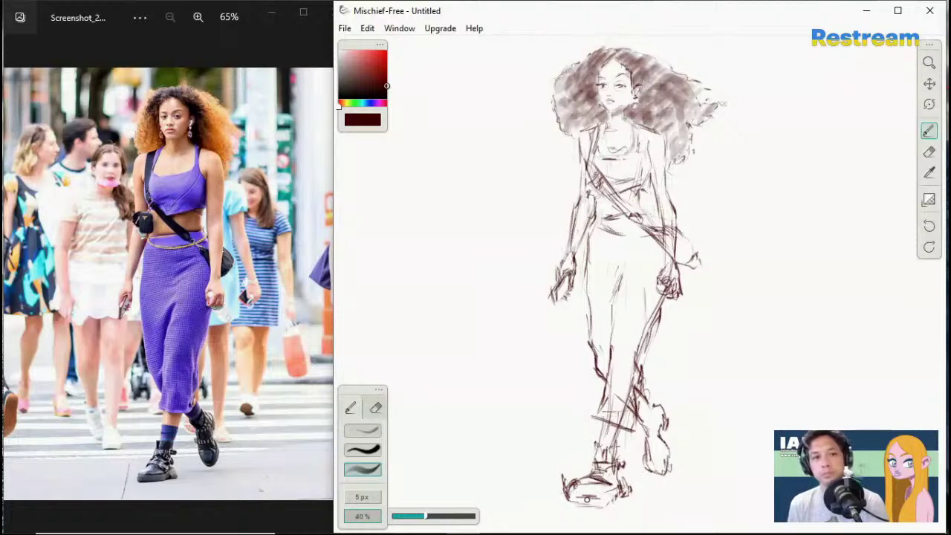
Step: Shade both boots and the front ankle with the soft 5 px, 40% brush, detailing the raised boot with the 8 px, 90% brush
mouse_move(581, 493)
mouse_down()
mouse_move(572, 491)
mouse_move(595, 498)
mouse_move(600, 455)
mouse_move(612, 495)
mouse_move(598, 501)
mouse_move(624, 490)
mouse_move(607, 454)
mouse_up()
mouse_move(637, 405)
mouse_down()
mouse_move(663, 430)
mouse_move(650, 421)
mouse_move(648, 442)
mouse_move(666, 462)
mouse_move(656, 429)
mouse_up()
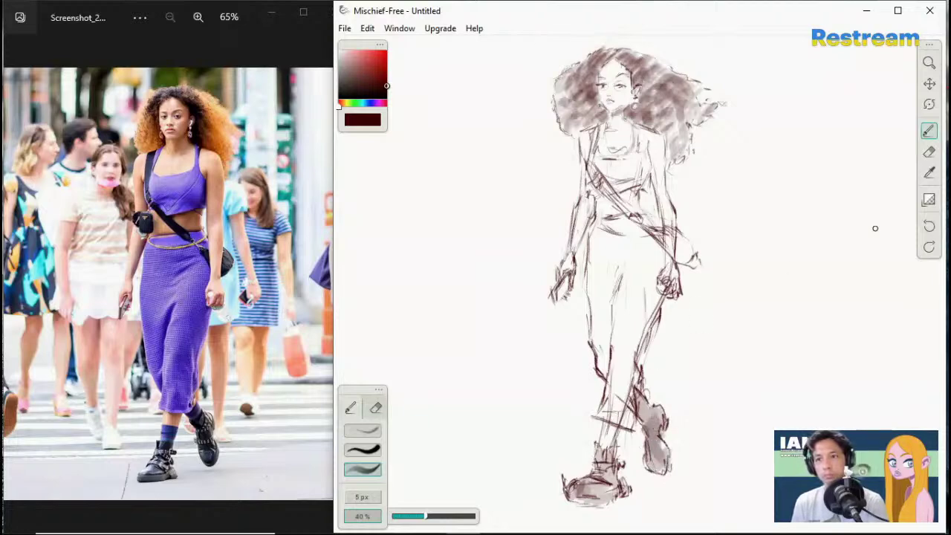
click(369, 431)
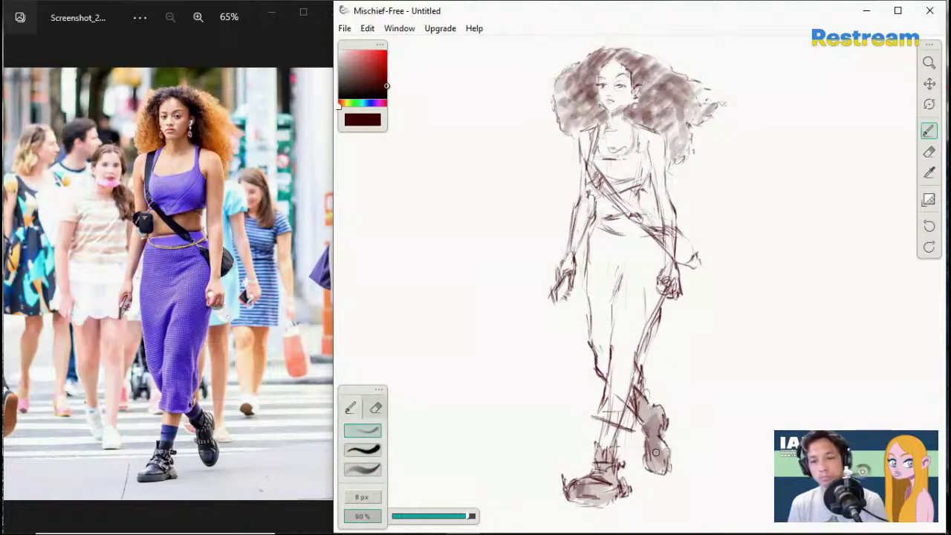
mouse_move(656, 451)
mouse_down()
mouse_move(646, 440)
mouse_move(667, 441)
mouse_move(652, 427)
mouse_move(656, 410)
mouse_move(645, 419)
mouse_up()
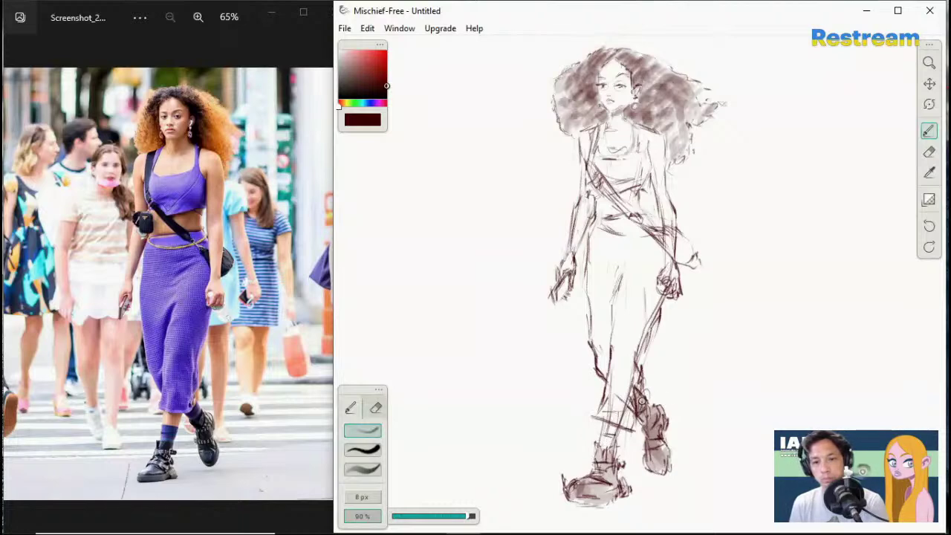
click(365, 468)
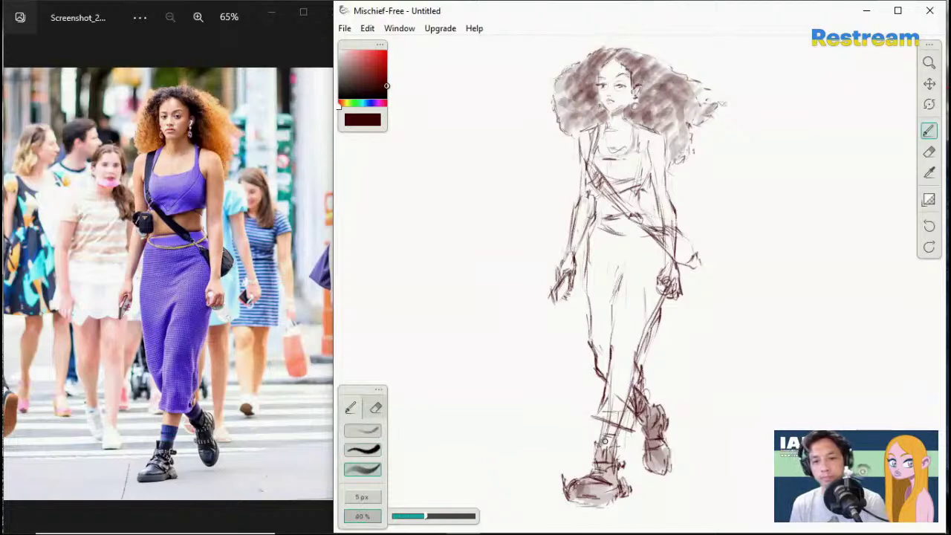
Step: Sketch a broken ground line extending outward beside the raised boot with the 8 px, 90% brush
click(362, 430)
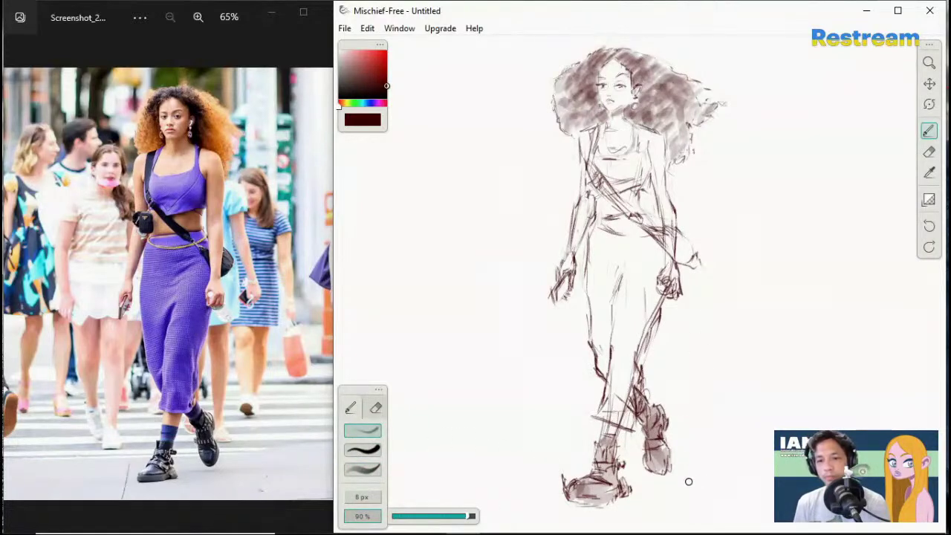
drag(679, 486, 761, 484)
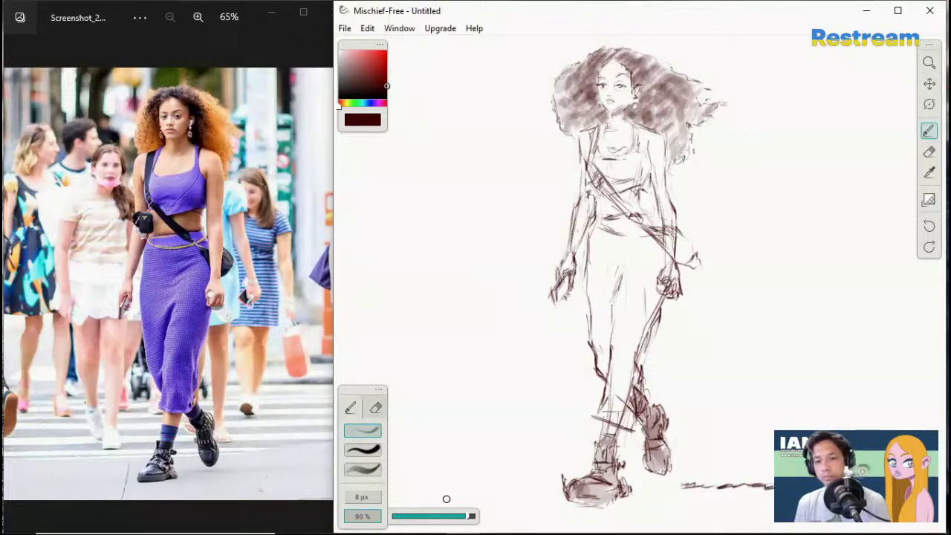
drag(438, 500, 485, 496)
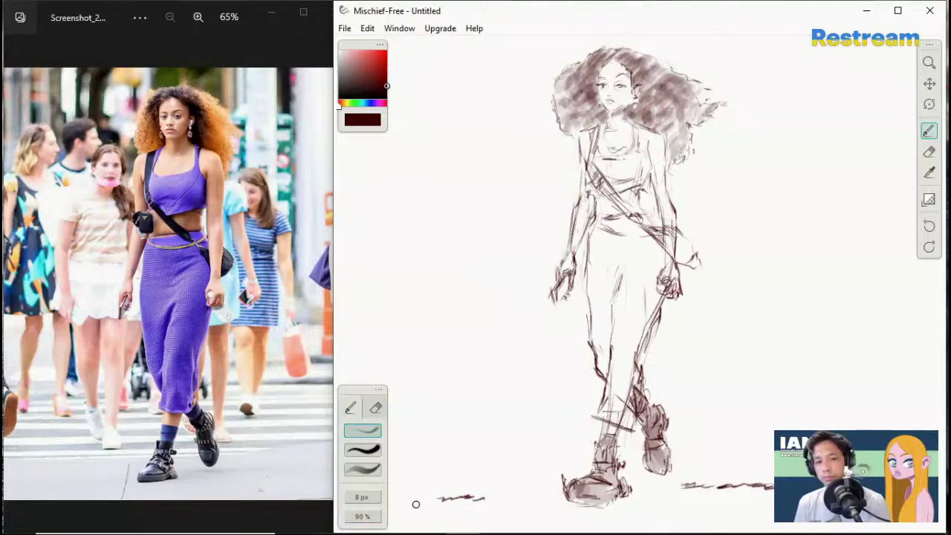
drag(416, 501, 543, 494)
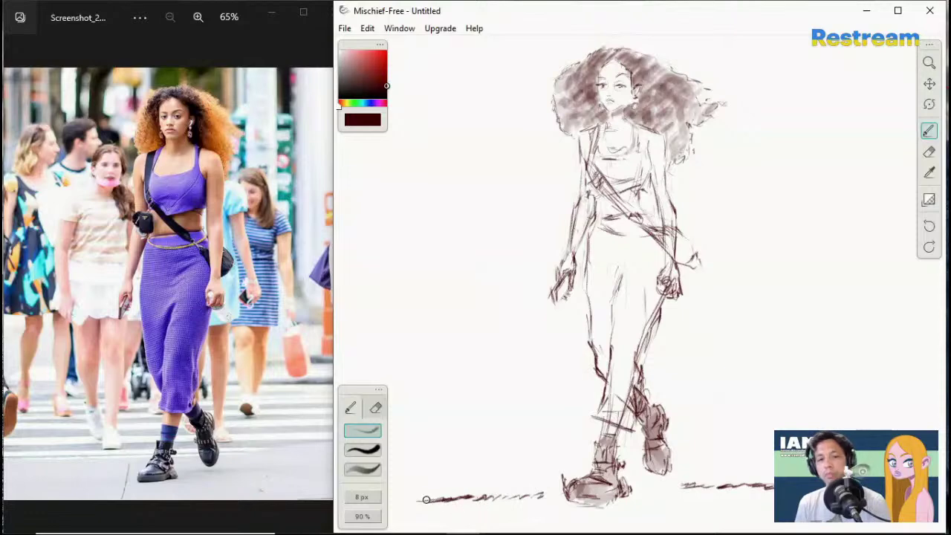
drag(432, 498, 420, 499)
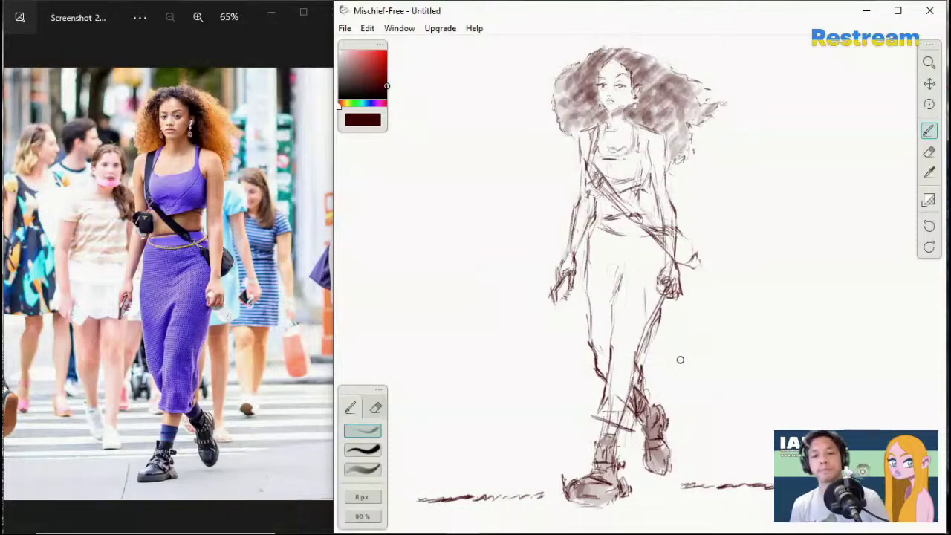
key(ctrl+z)
key(ctrl+z)
key(ctrl+z)
key(ctrl+z)
key(ctrl+z)
key(ctrl+z)
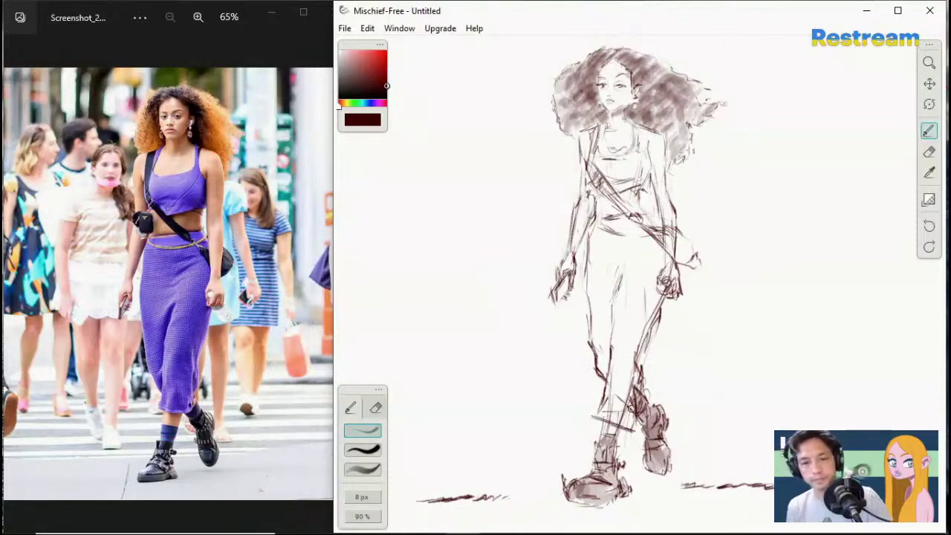
key(ctrl+z)
key(ctrl+z)
key(ctrl+z)
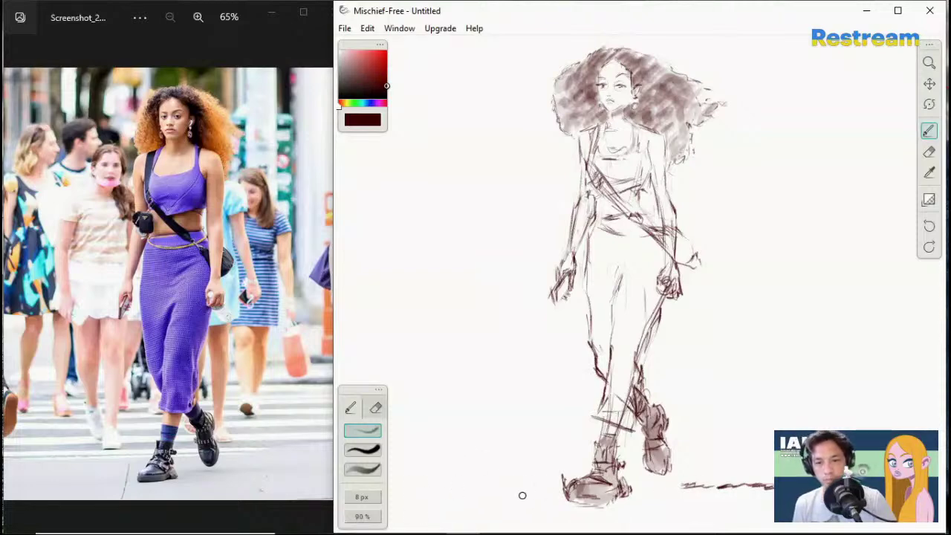
Step: Sketch a rough horizontal ground line leading up to the front boot, and draw the crop top's shoulder strap on the fuller-hair side
drag(432, 491, 542, 488)
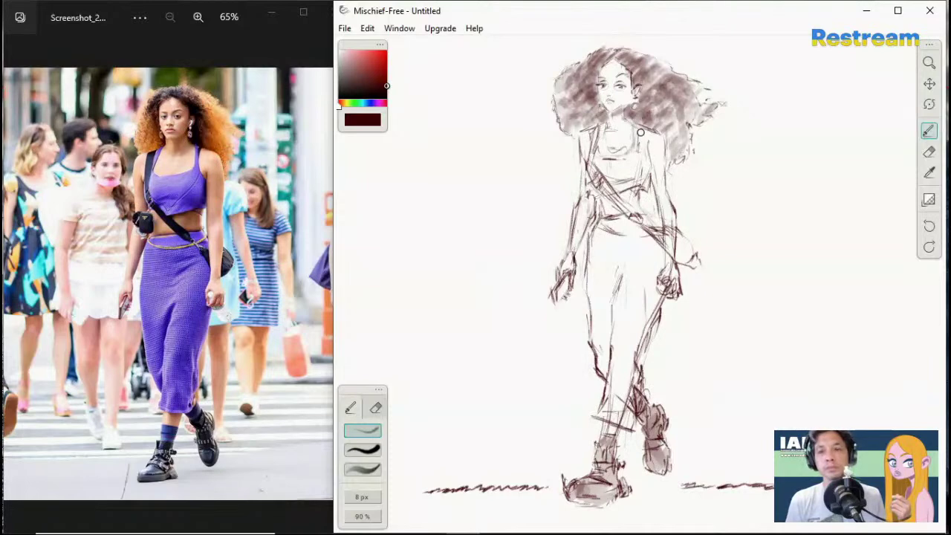
drag(638, 130, 640, 147)
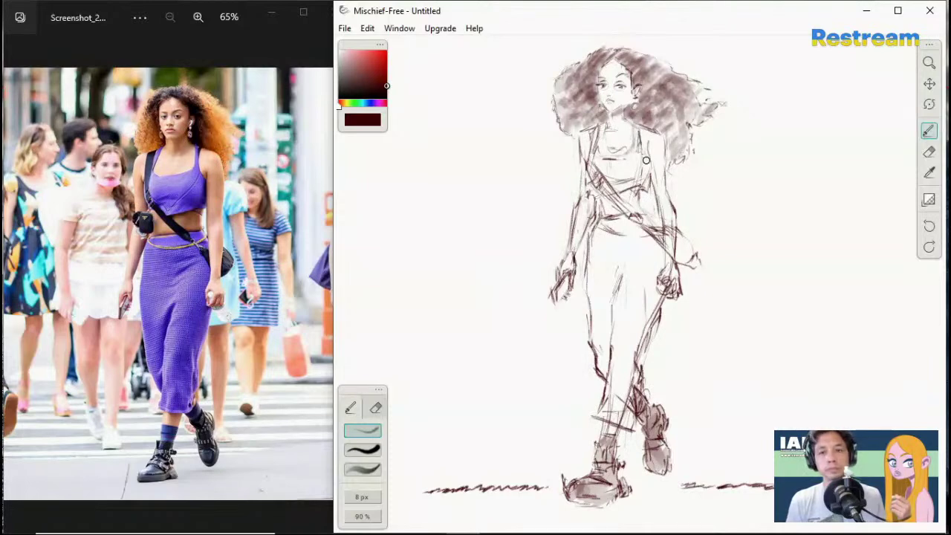